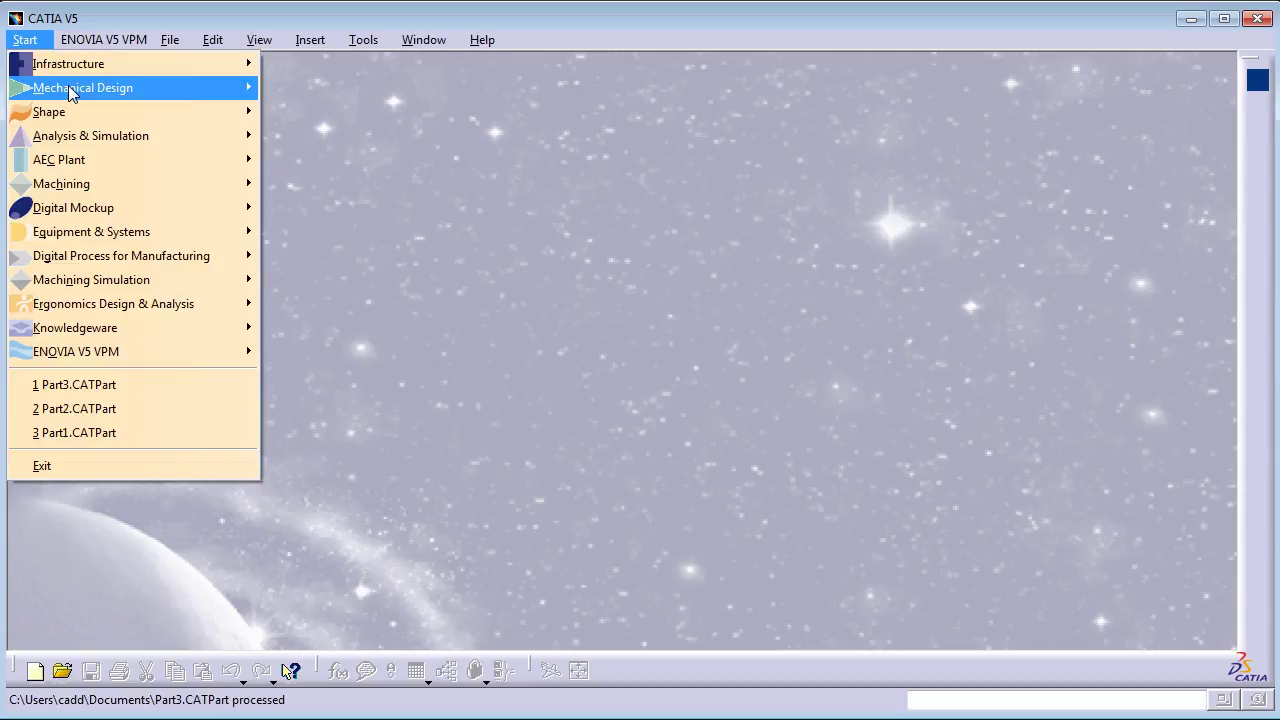
# Create Part1 in Part Design, maximize its window, and pick Stiffener from the Solid Combine flyout
pyautogui.moveTo(68, 86)
pyautogui.click(320, 87)
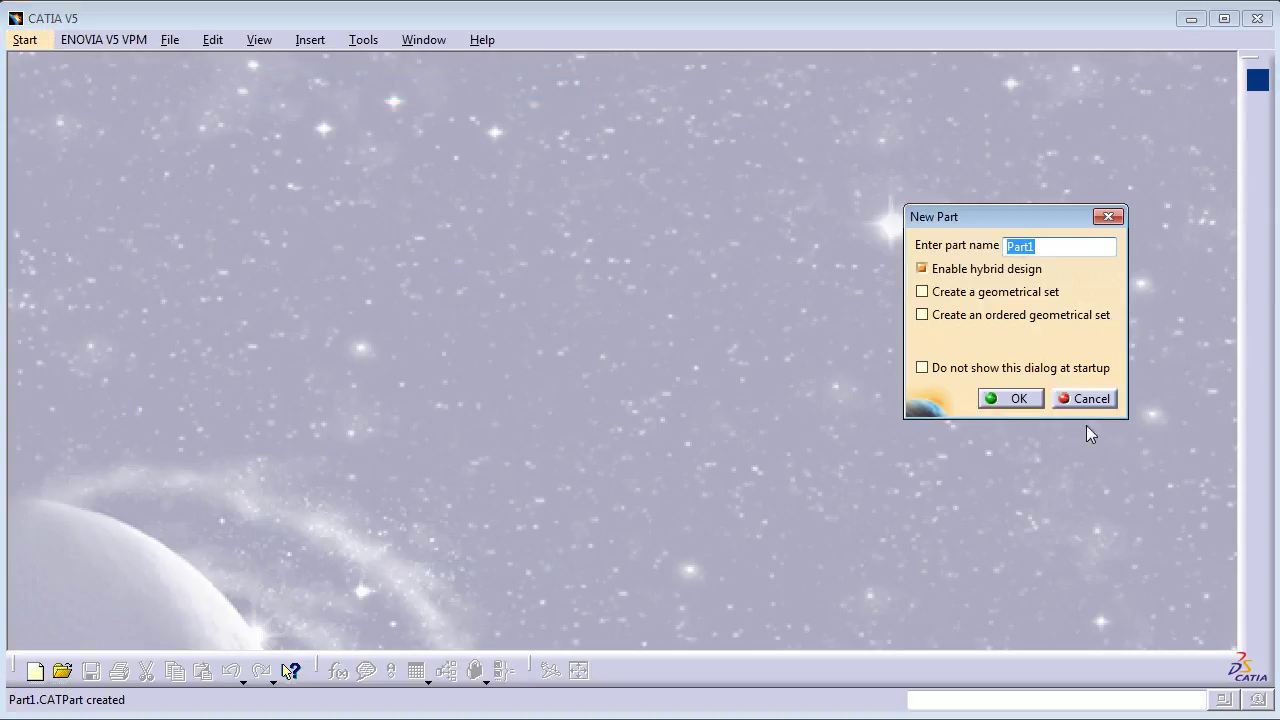
pyautogui.click(1012, 398)
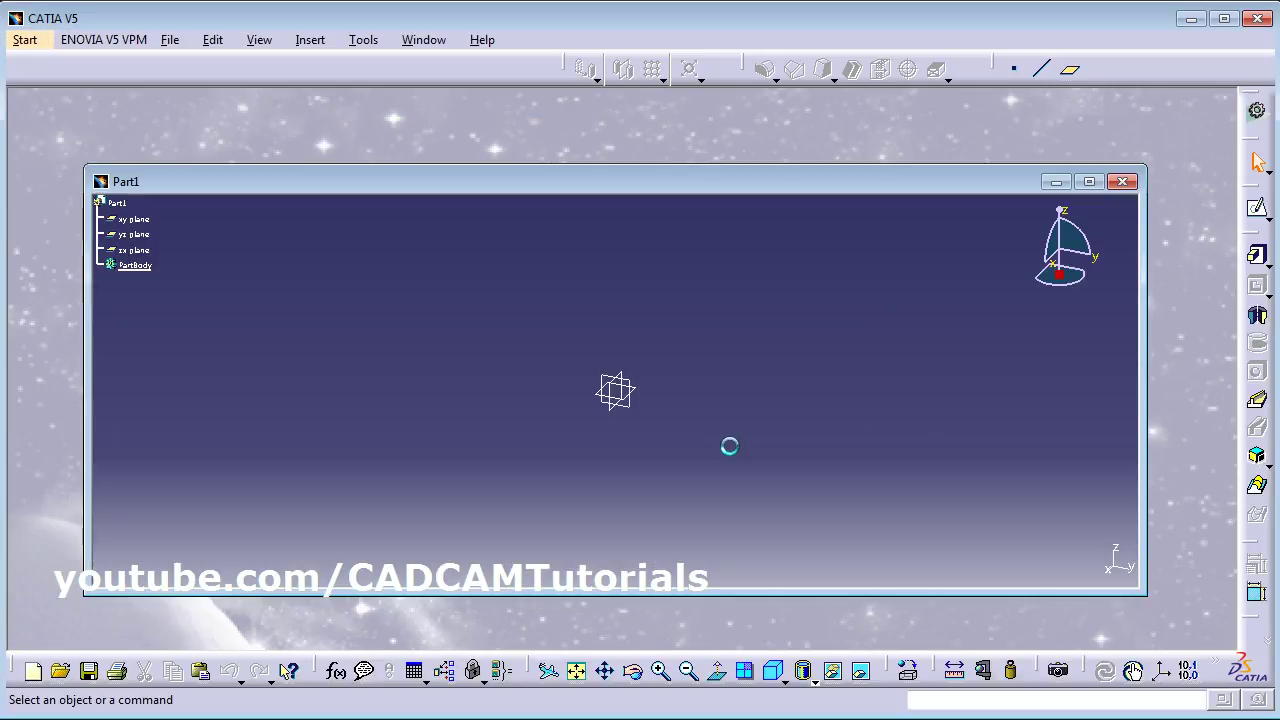
pyautogui.click(1088, 183)
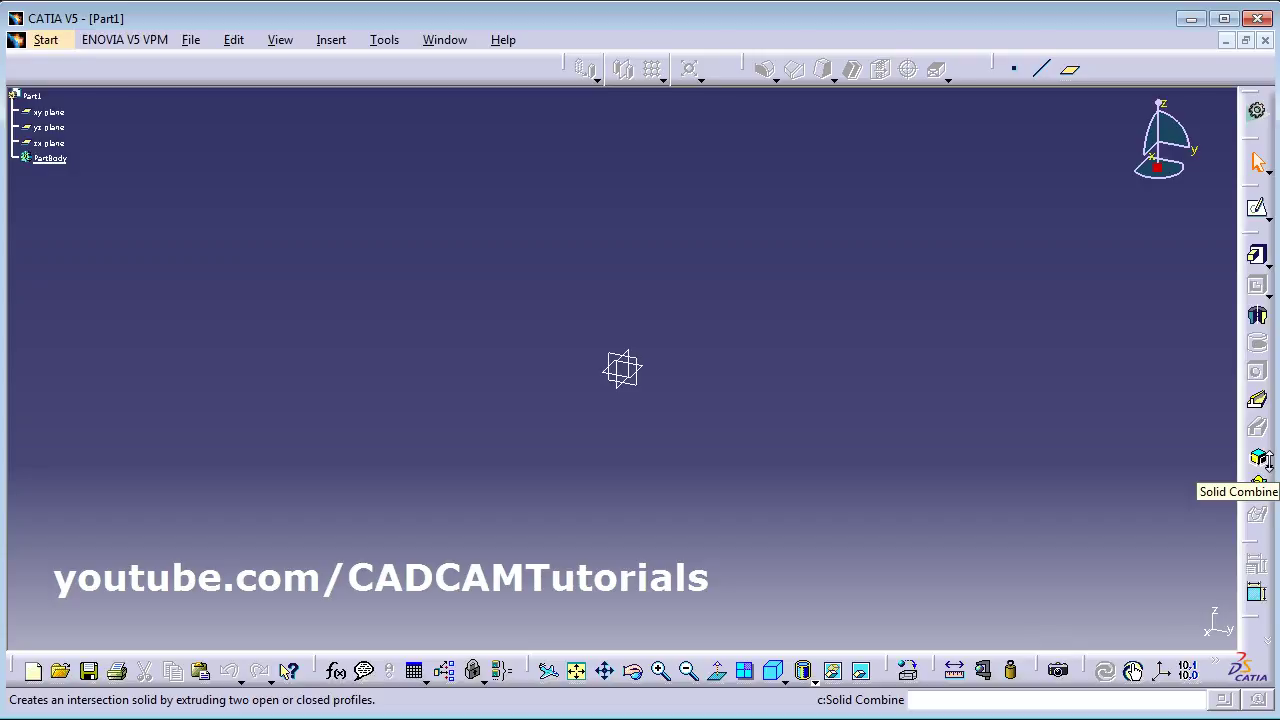
pyautogui.click(1266, 464)
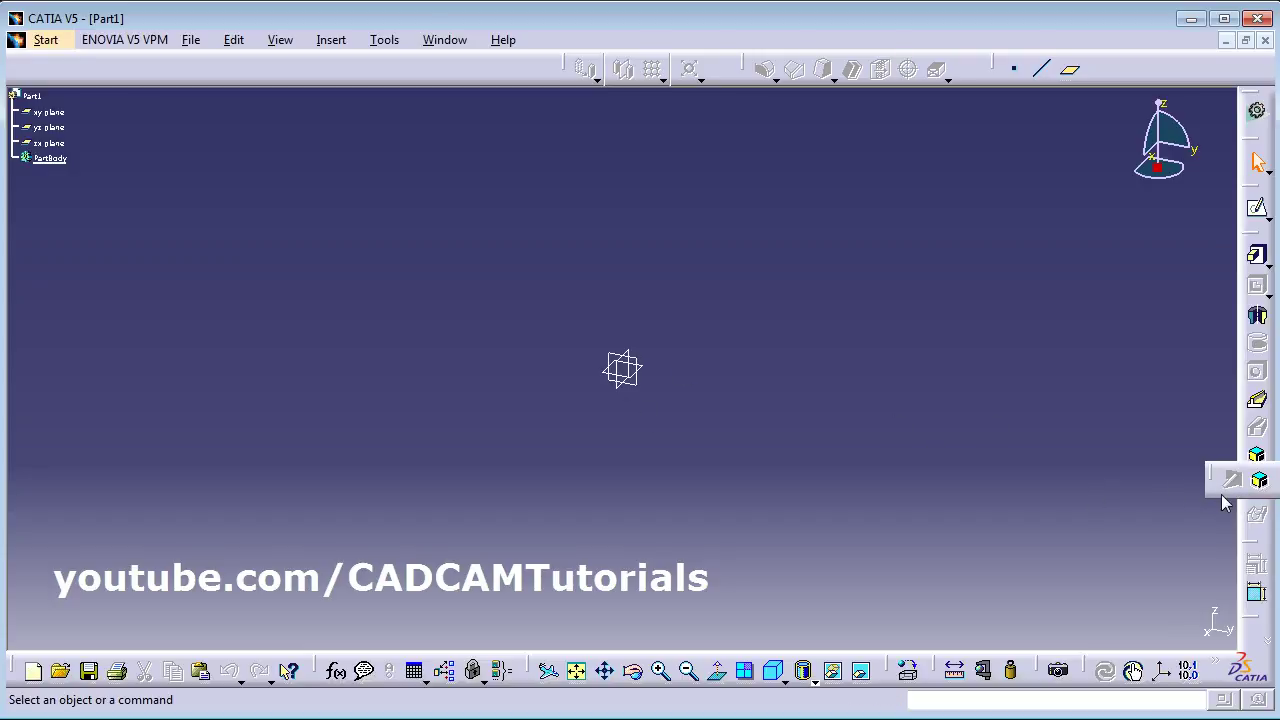
pyautogui.click(1232, 480)
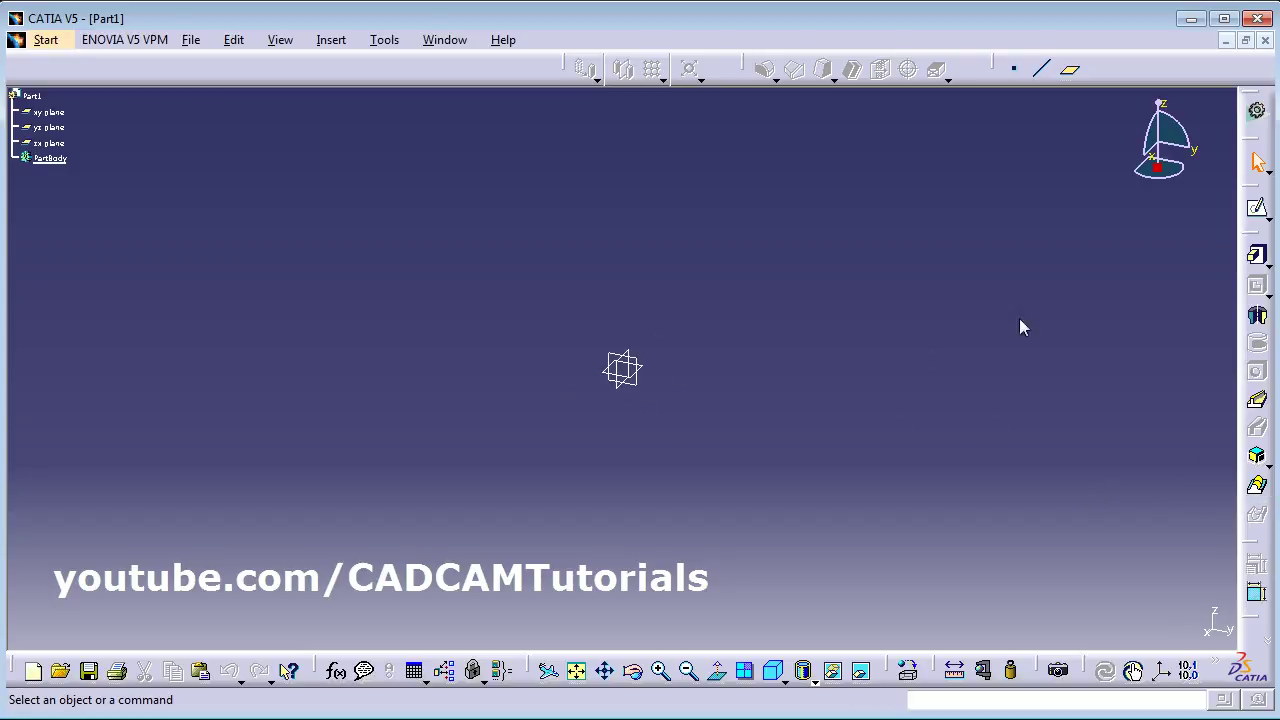
# Sketch a centred rectangle at the origin on the xy plane
pyautogui.click(1256, 212)
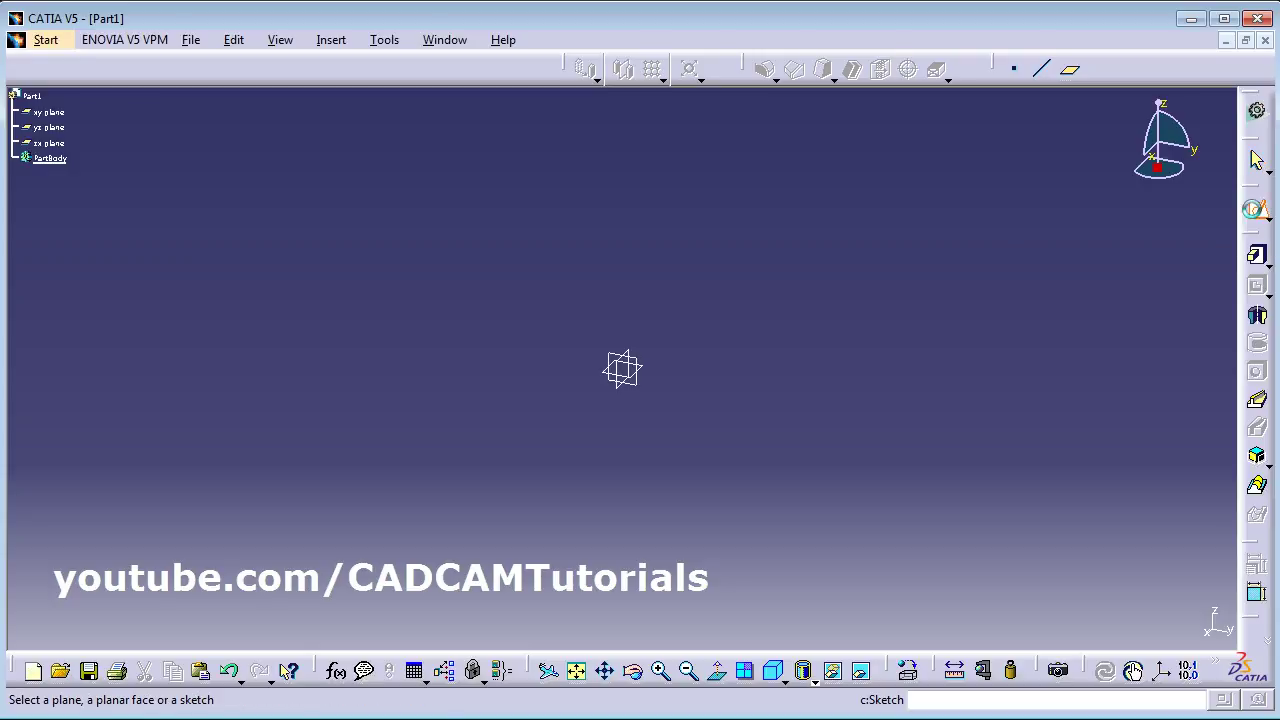
pyautogui.click(646, 371)
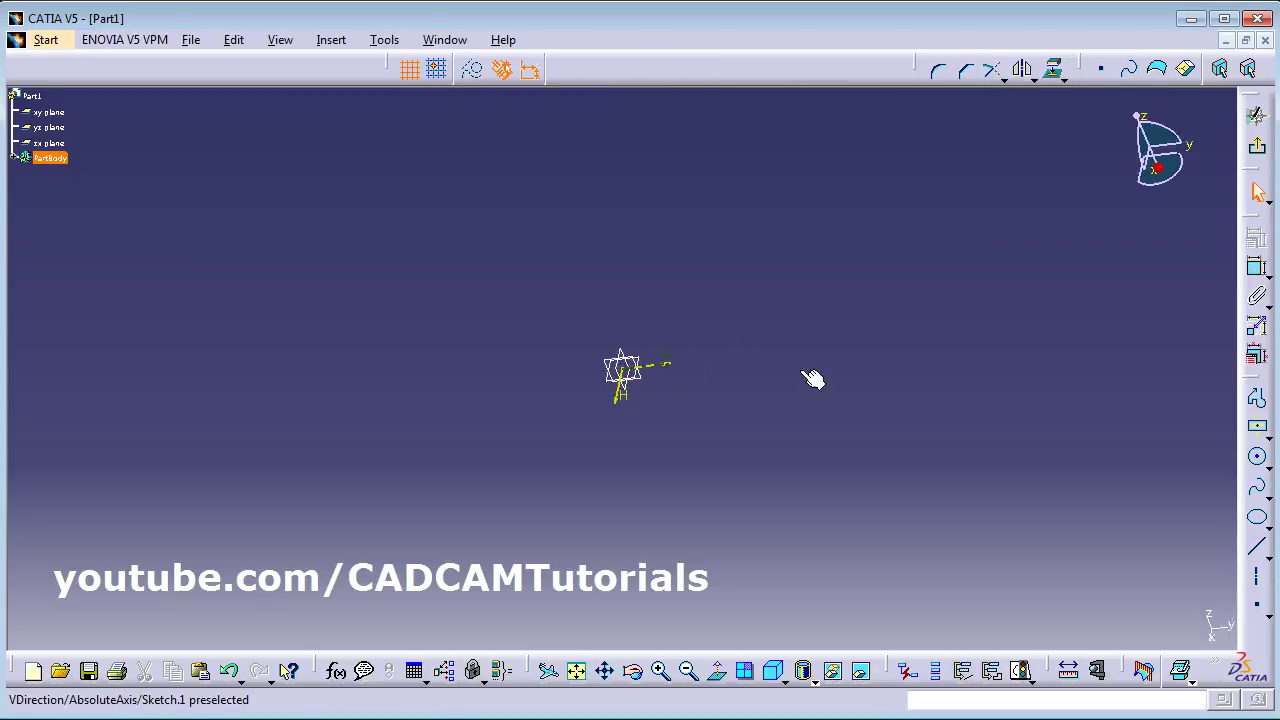
pyautogui.click(1259, 430)
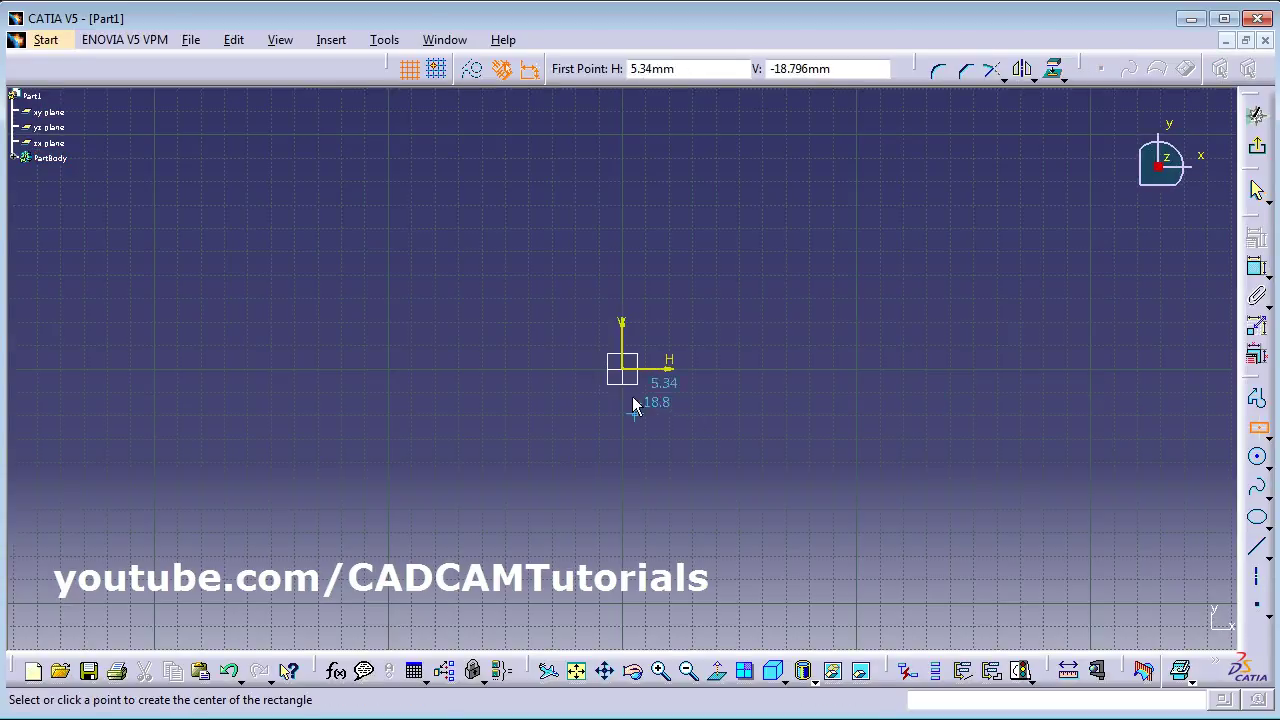
pyautogui.click(622, 368)
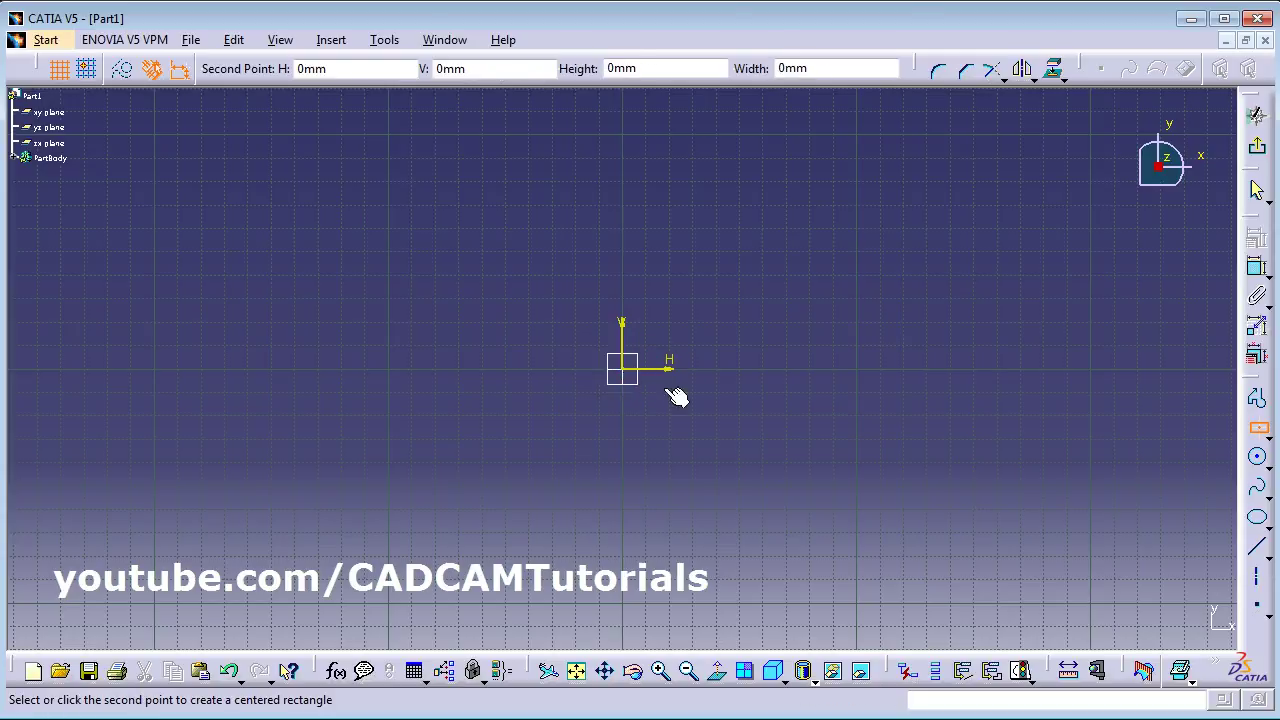
pyautogui.click(845, 514)
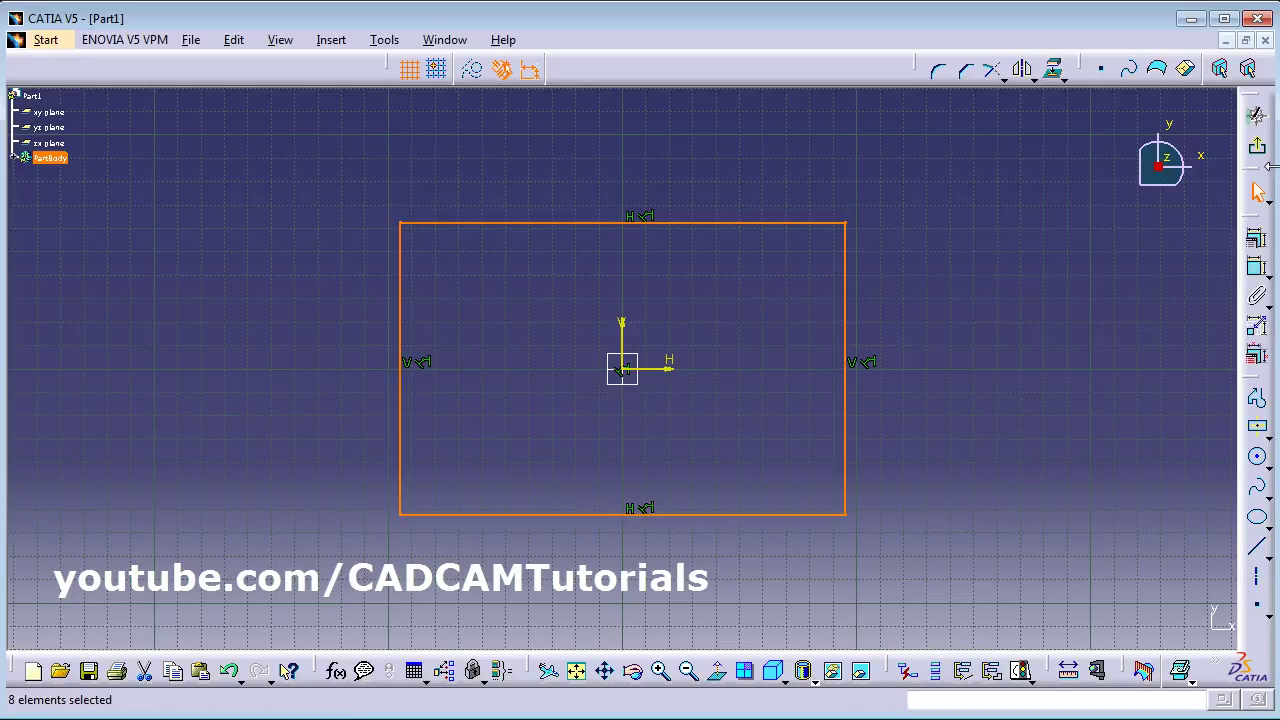
# Pad the rectangle 20mm, then select the pad's top face
pyautogui.click(1257, 145)
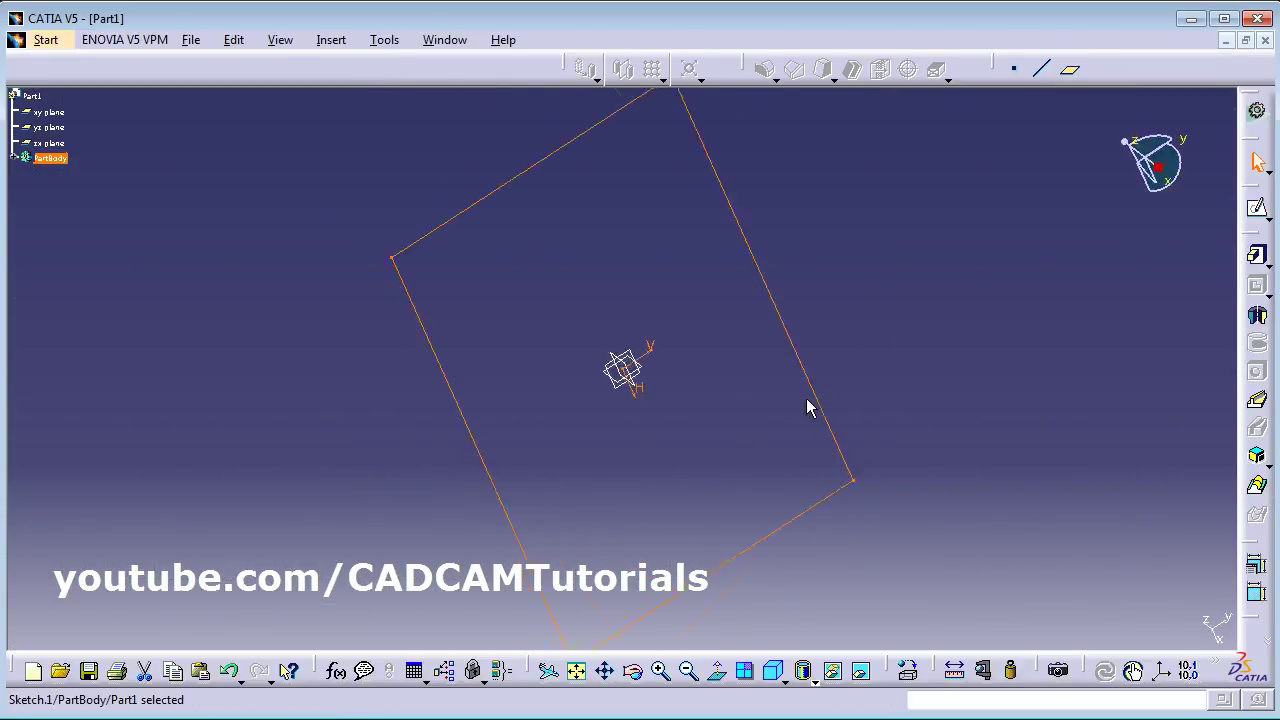
pyautogui.click(1257, 258)
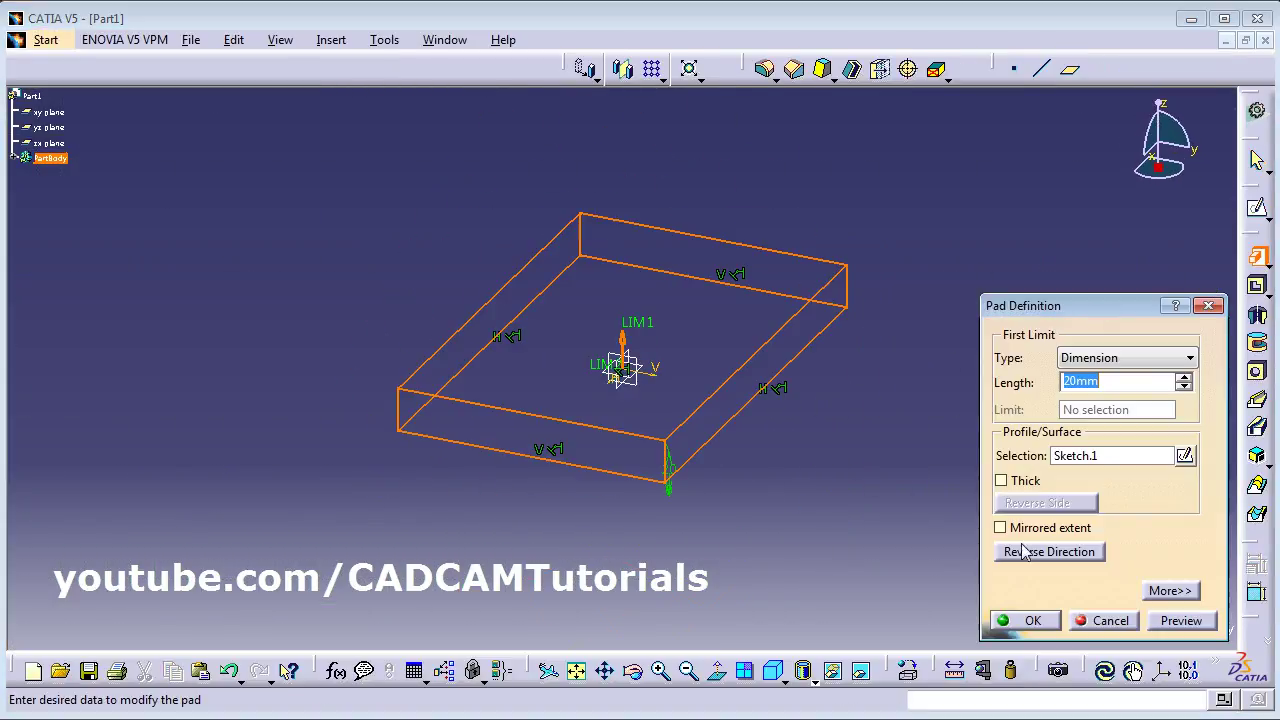
pyautogui.click(1014, 618)
pyautogui.click(863, 481)
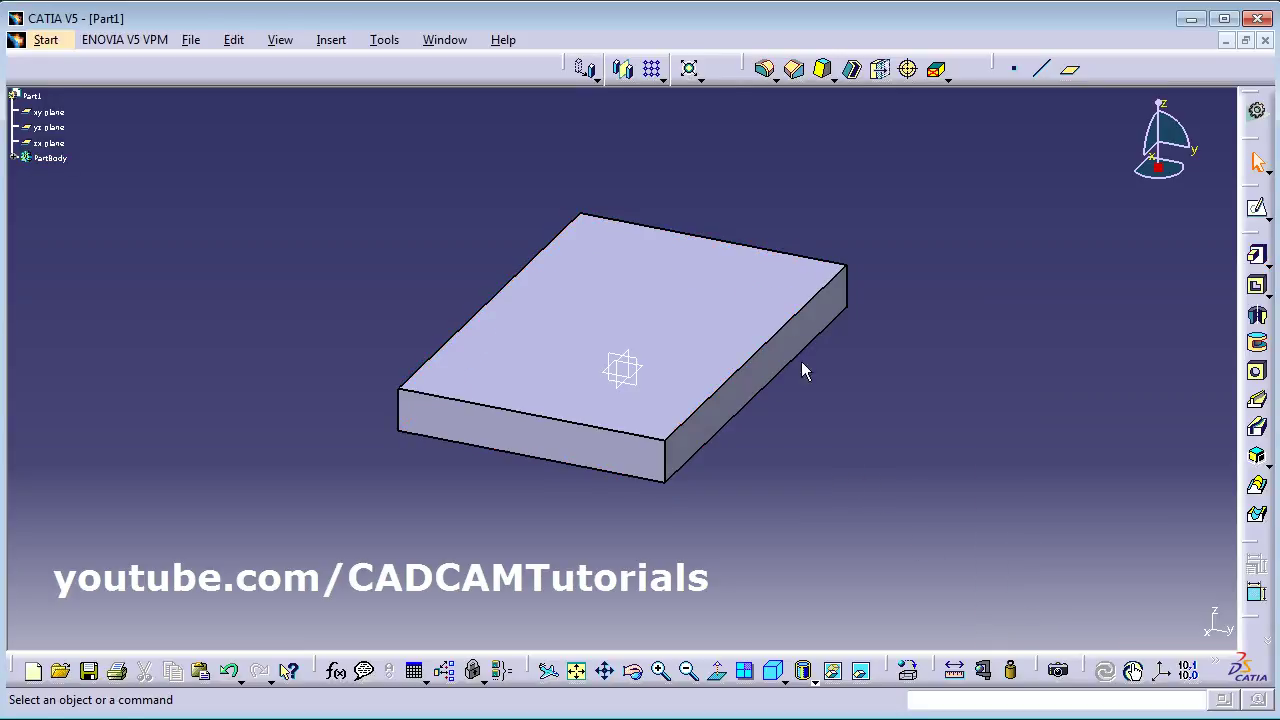
pyautogui.click(712, 303)
# Sketch a narrow centred rectangle on the top face, its end line coincident with the plate's top edge
pyautogui.click(1258, 214)
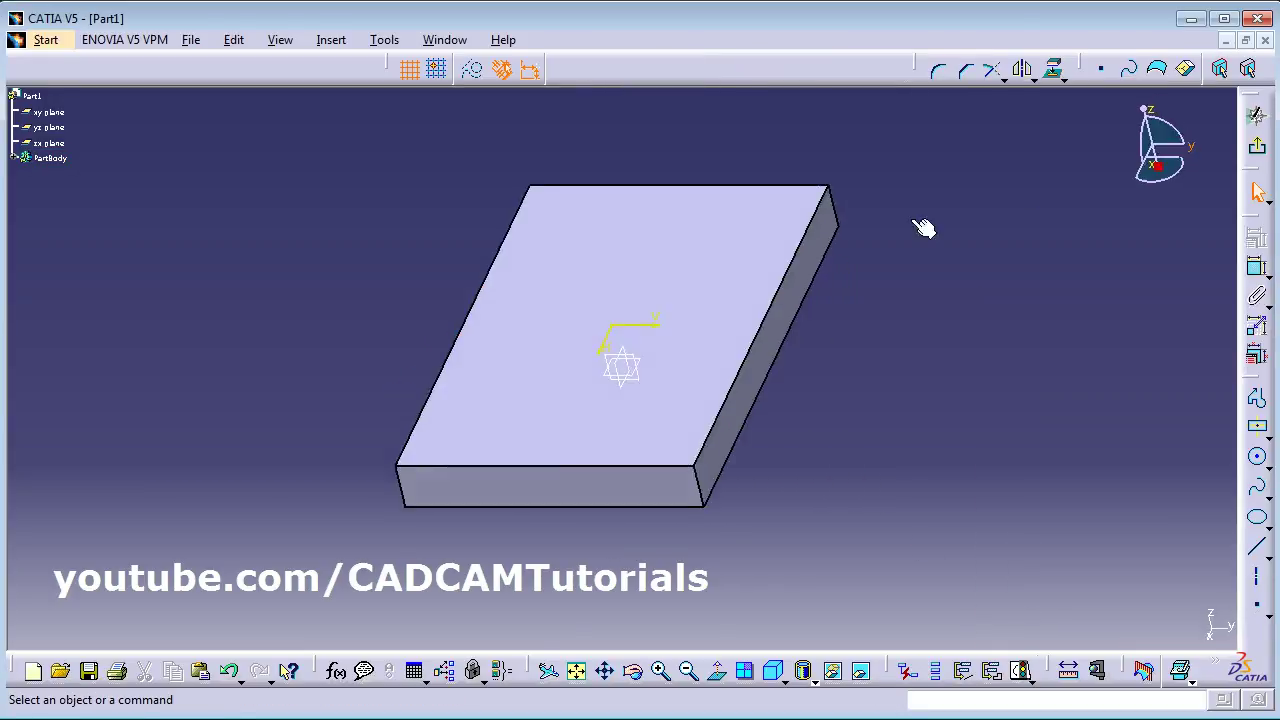
pyautogui.click(1259, 428)
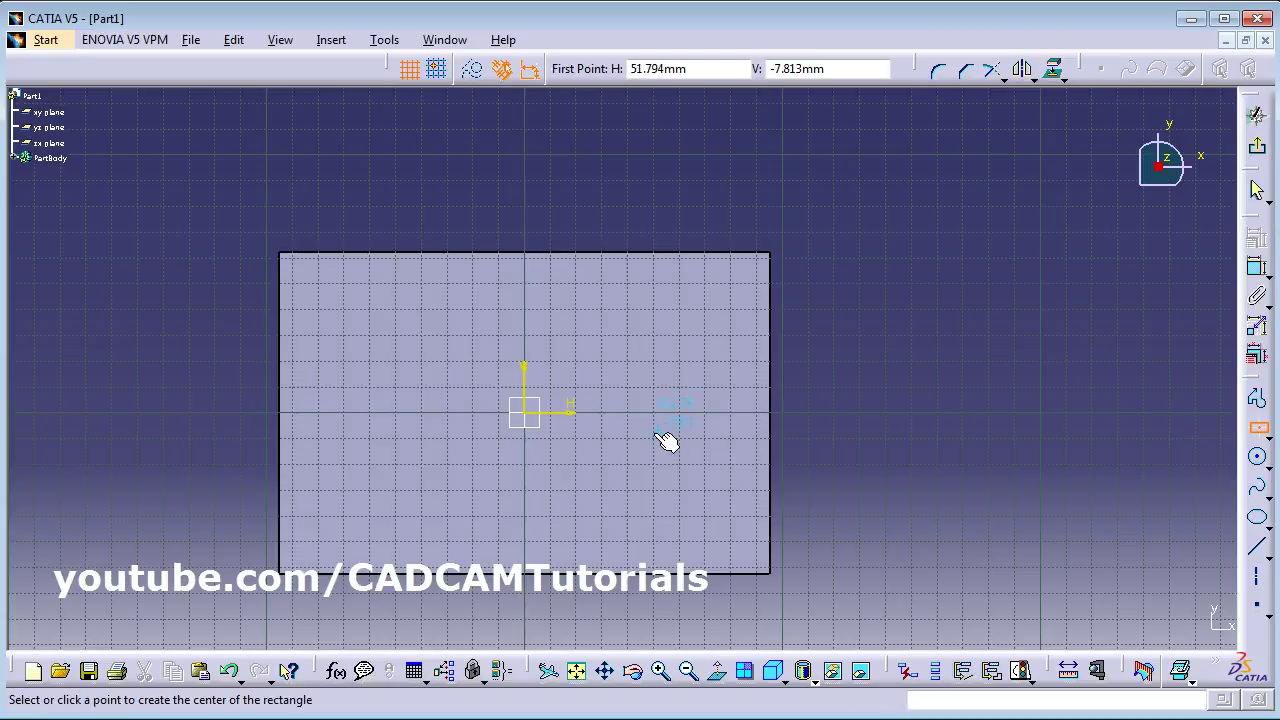
pyautogui.click(536, 421)
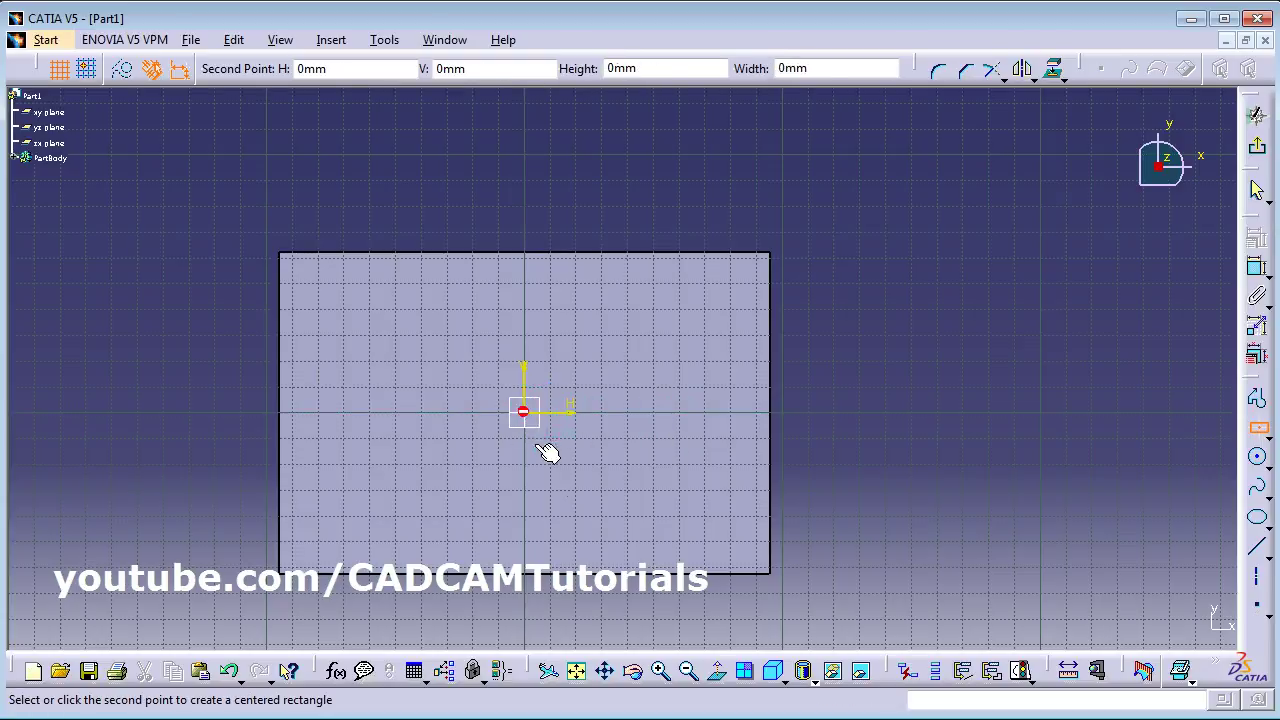
pyautogui.click(556, 561)
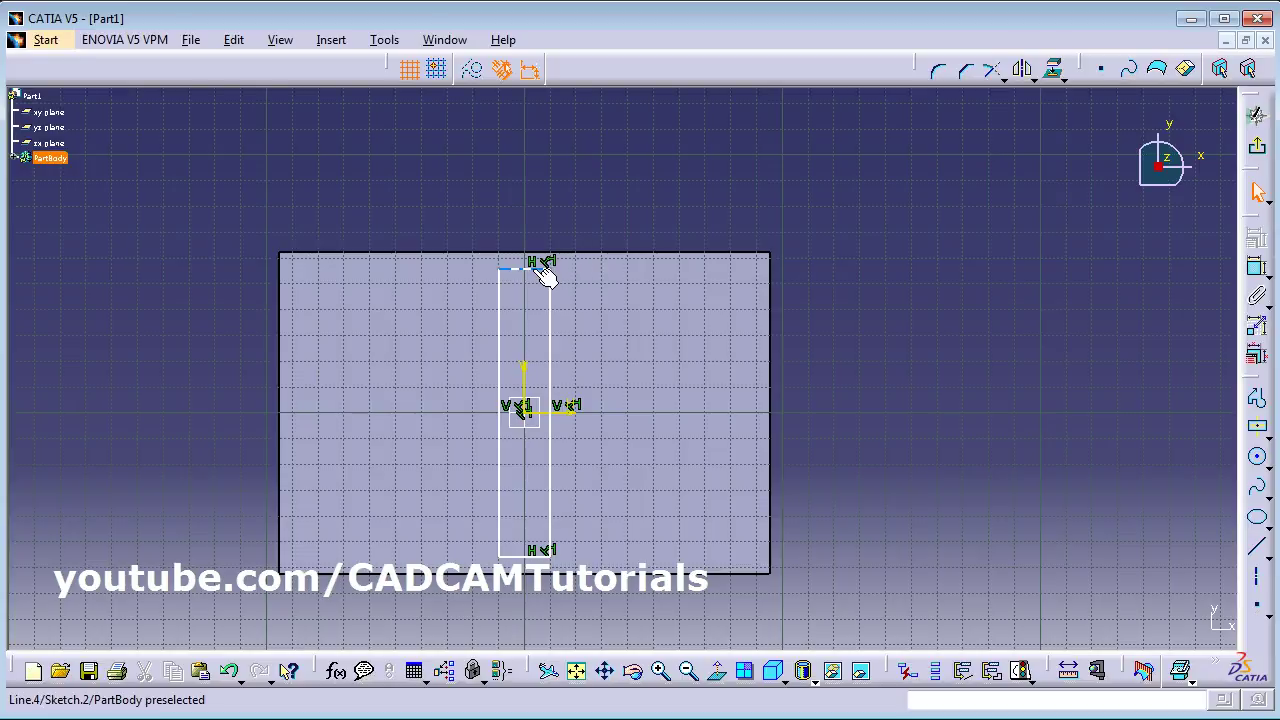
pyautogui.keyDown('ctrl'); pyautogui.click(584, 253); pyautogui.keyUp('ctrl')
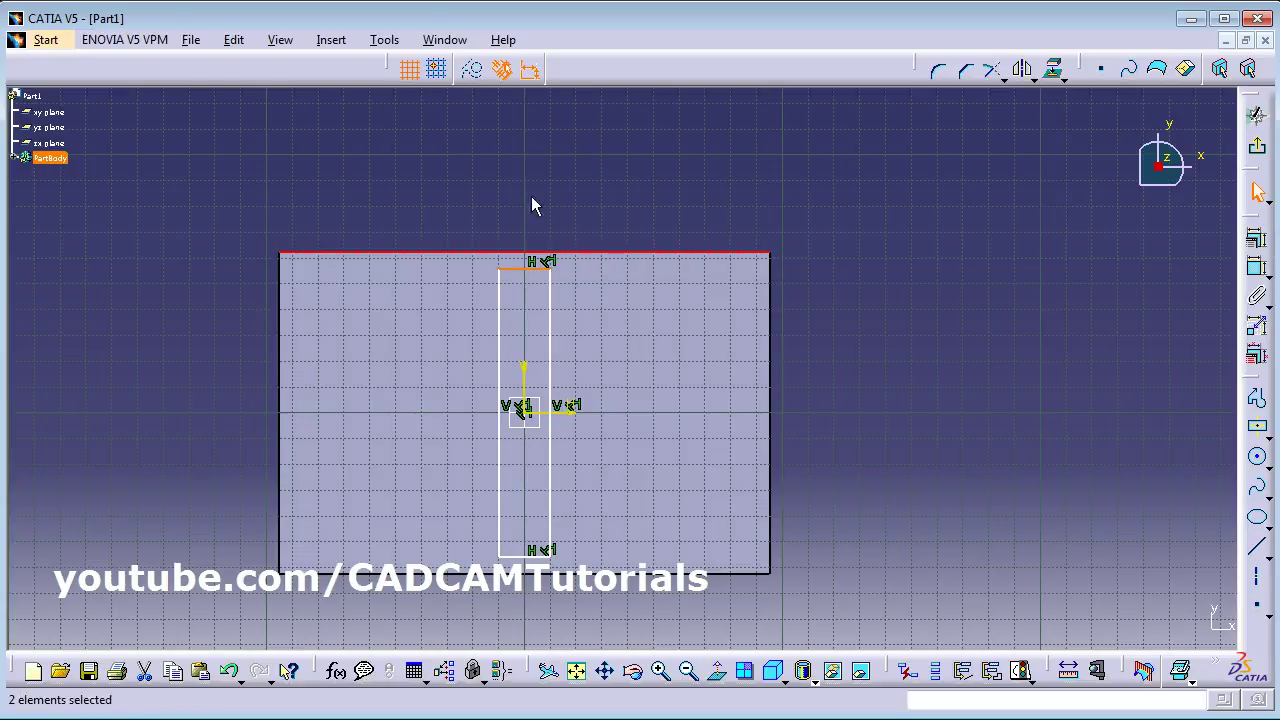
pyautogui.click(1256, 238)
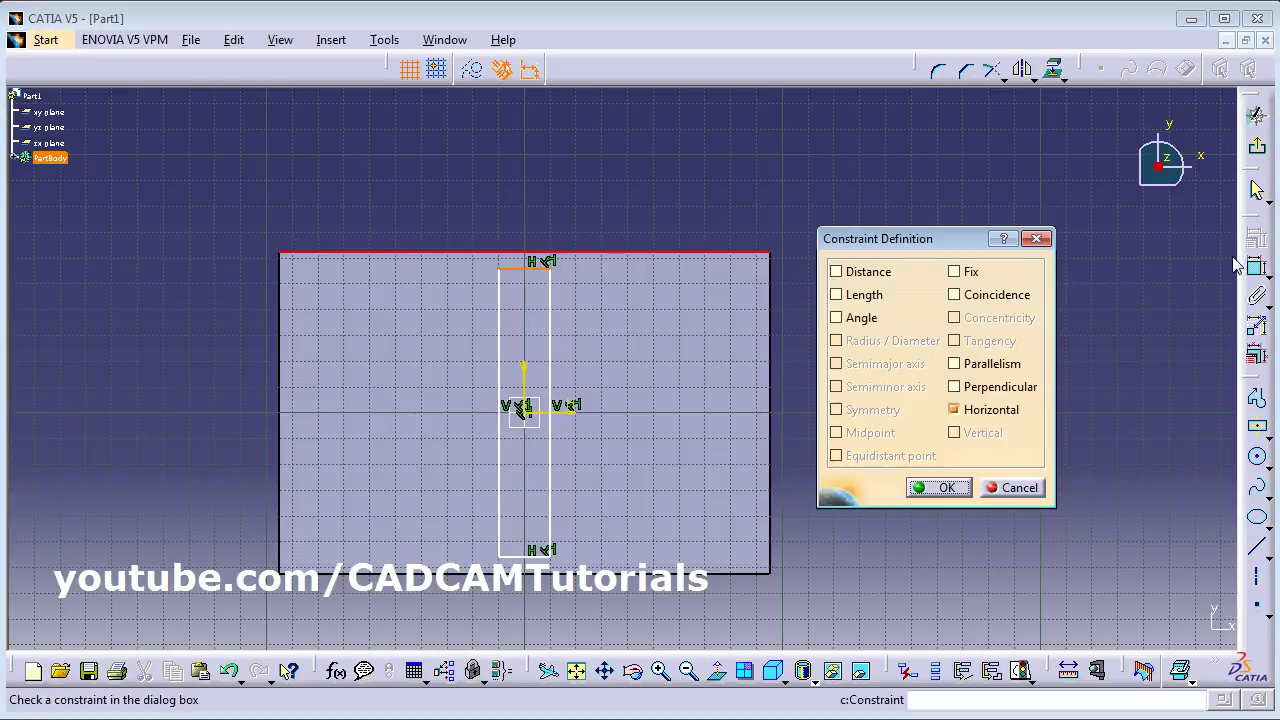
pyautogui.click(1010, 294)
pyautogui.click(935, 487)
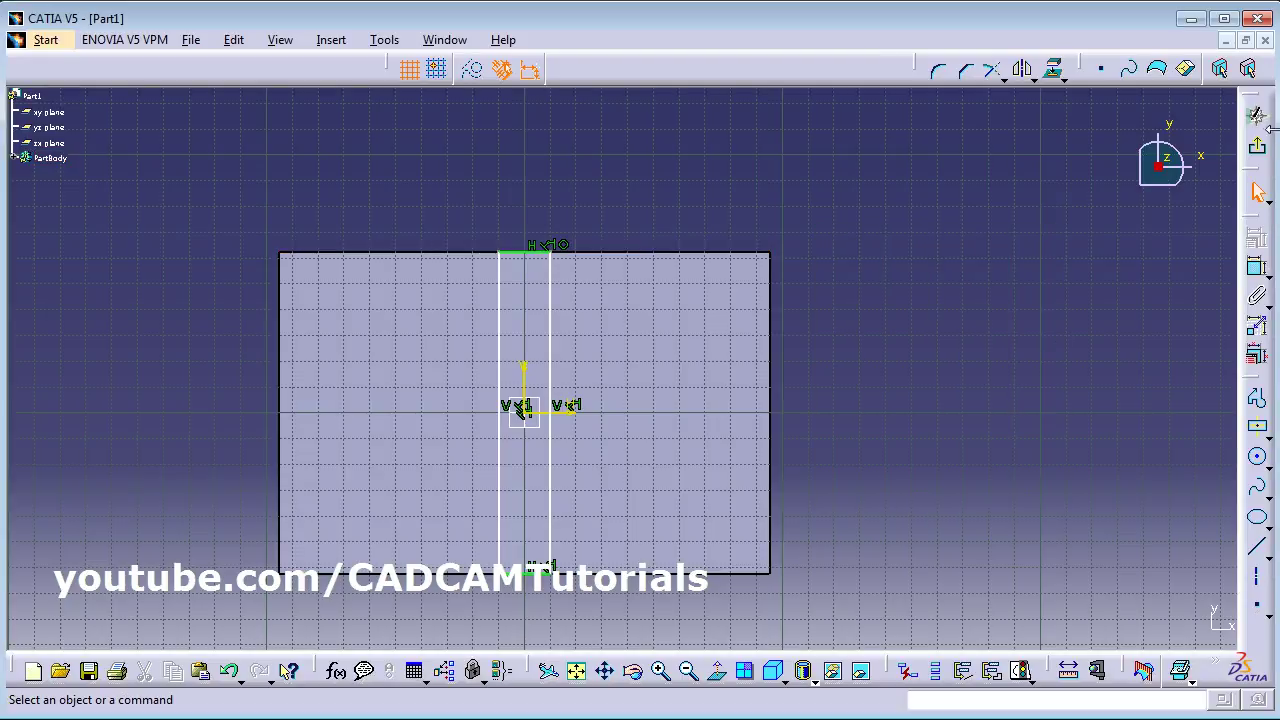
# Pad the narrow rectangle to a 50mm length
pyautogui.click(1258, 147)
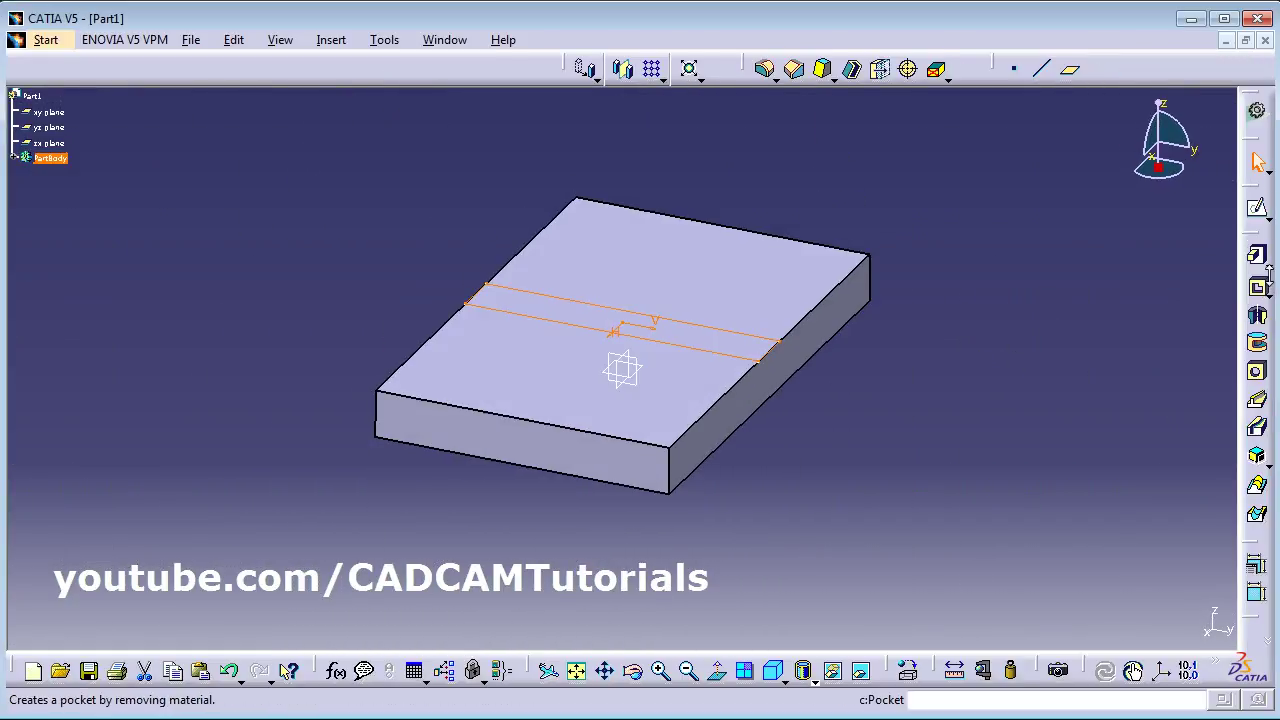
pyautogui.click(1257, 255)
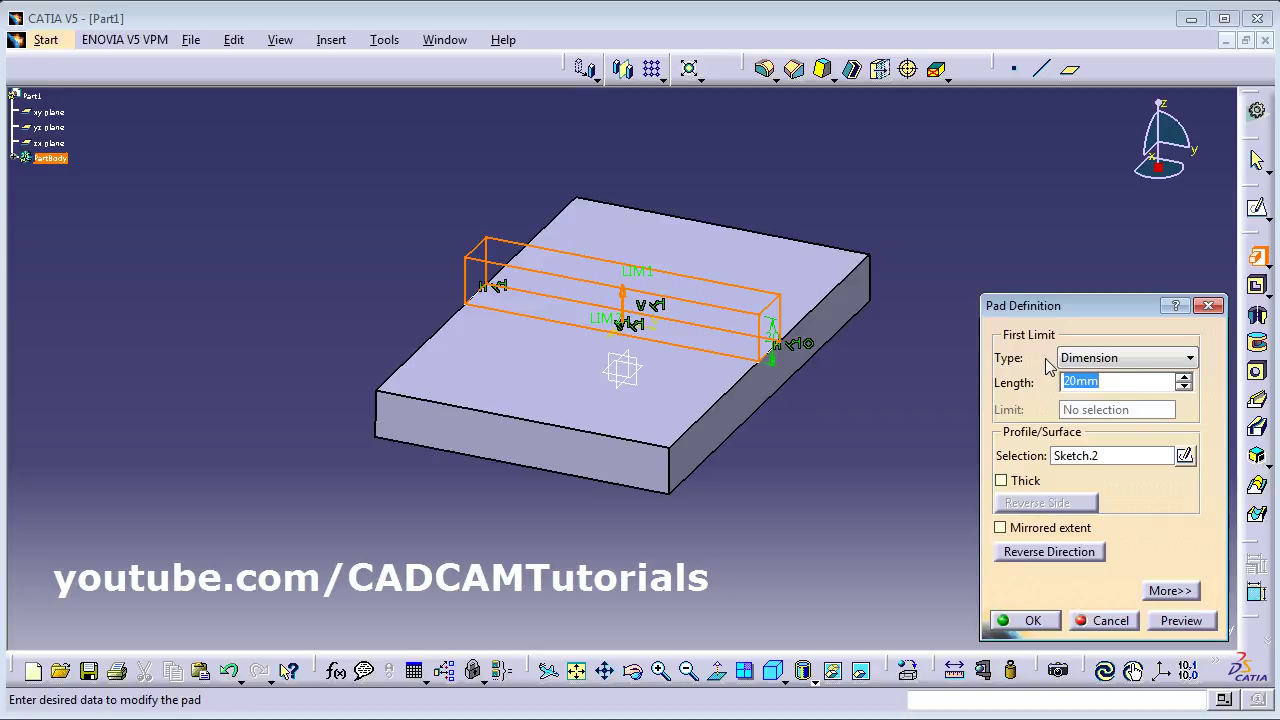
pyautogui.write('50')
pyautogui.press('Return')
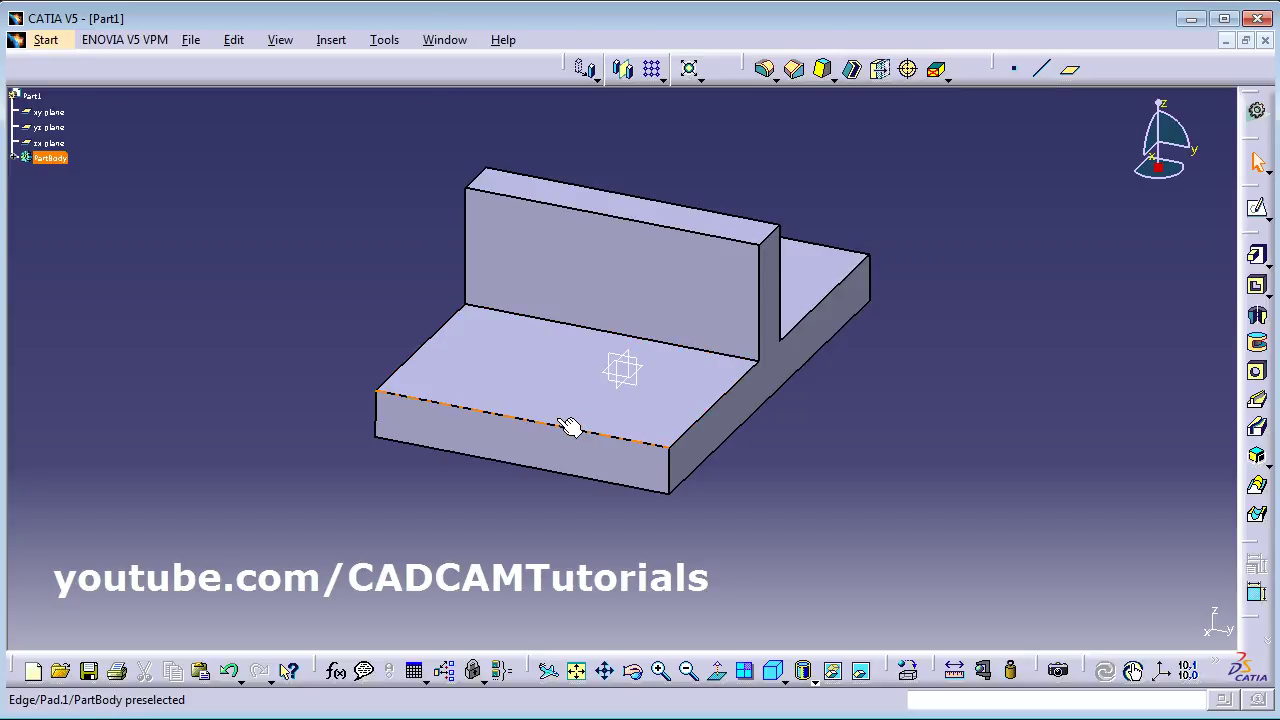
# Open a new sketch on the zx plane, zoomed in on the T-shaped profile
pyautogui.click(773, 670)
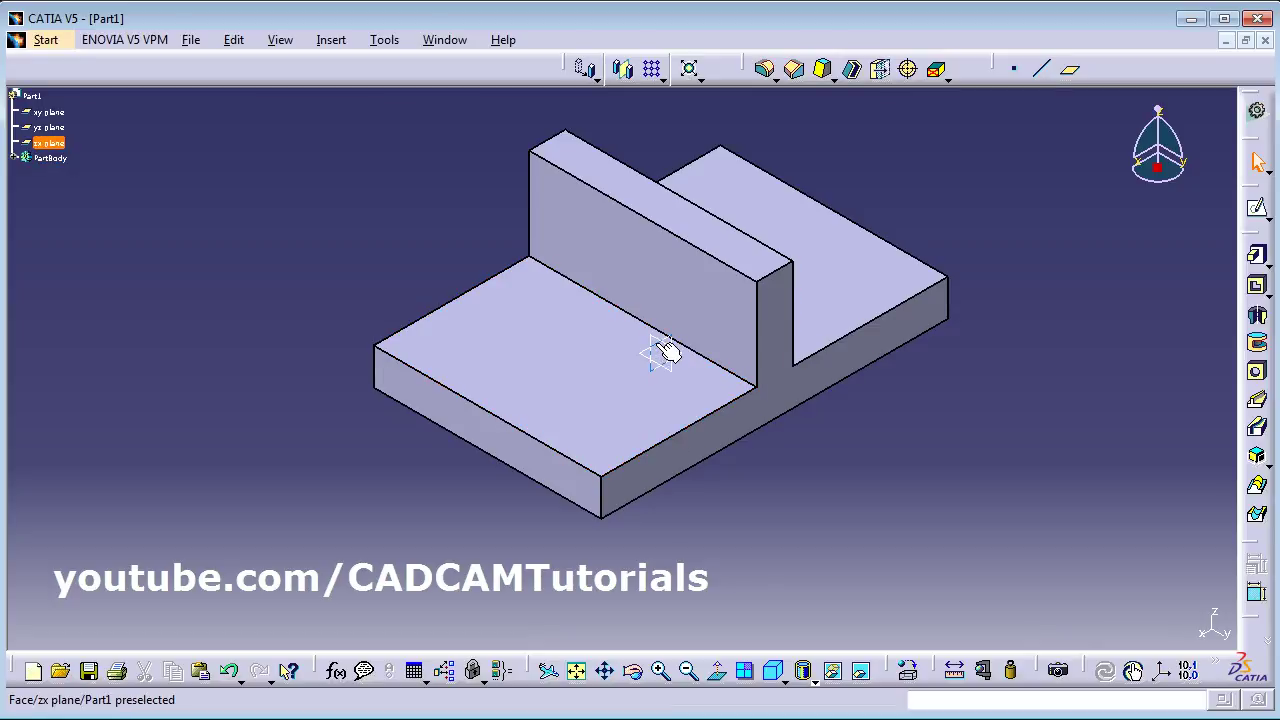
pyautogui.moveTo(509, 380); pyautogui.dragTo(609, 429, button='middle')
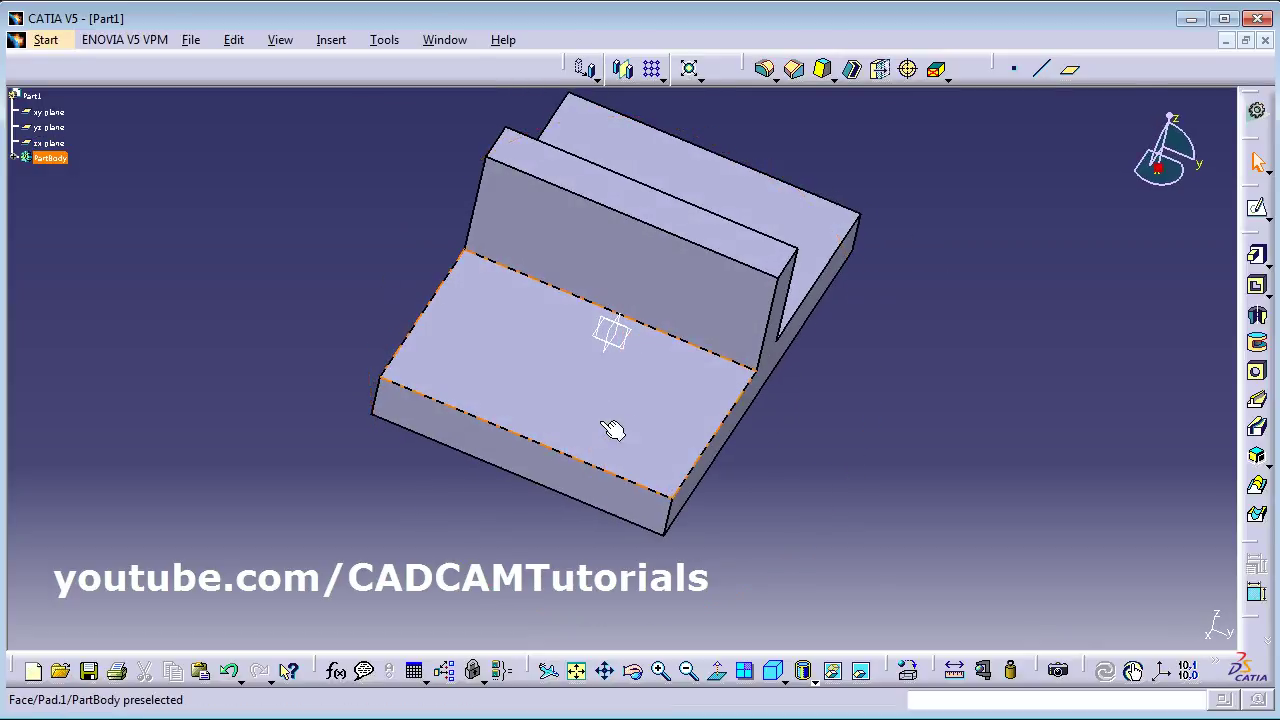
pyautogui.click(615, 337)
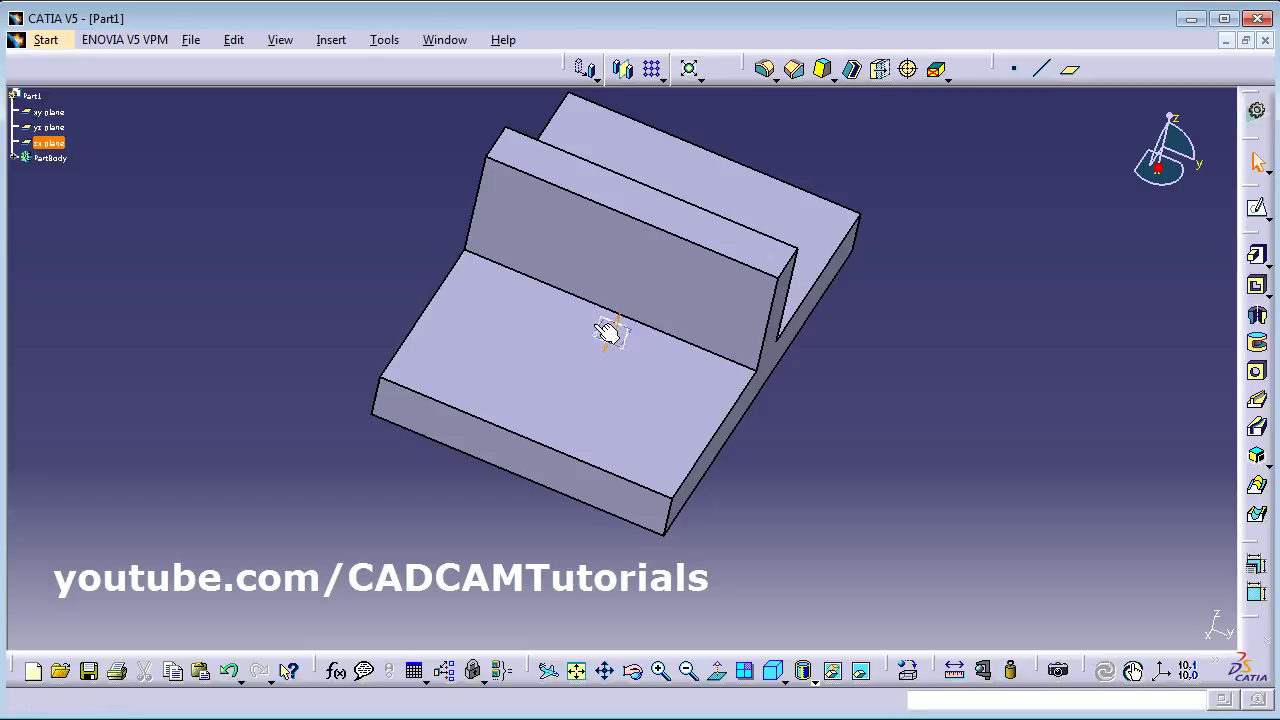
pyautogui.click(1258, 212)
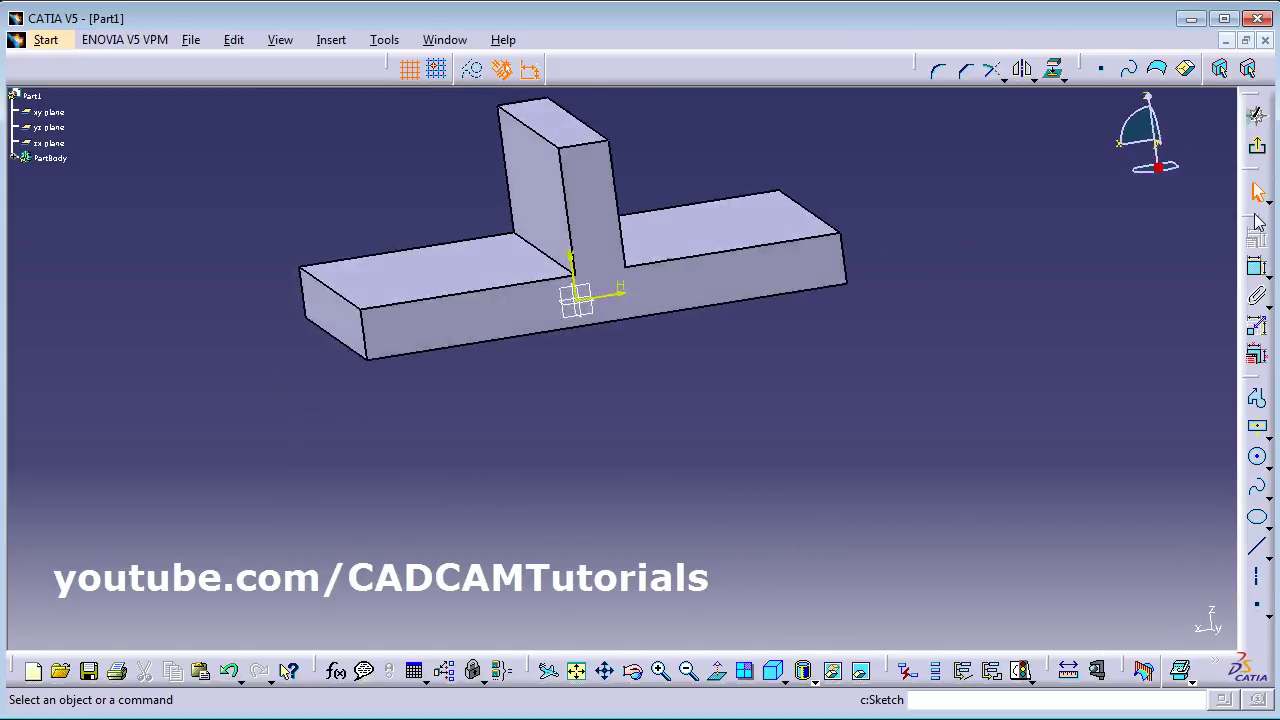
pyautogui.moveTo(868, 452)
pyautogui.mouseDown(button='middle')
pyautogui.moveTo(851, 443)
pyautogui.moveTo(851, 317)
pyautogui.moveTo(808, 337)
pyautogui.mouseUp(button='middle')
# Draw a diagonal line and make its lower end coincident with the base's left corner
pyautogui.click(1257, 545)
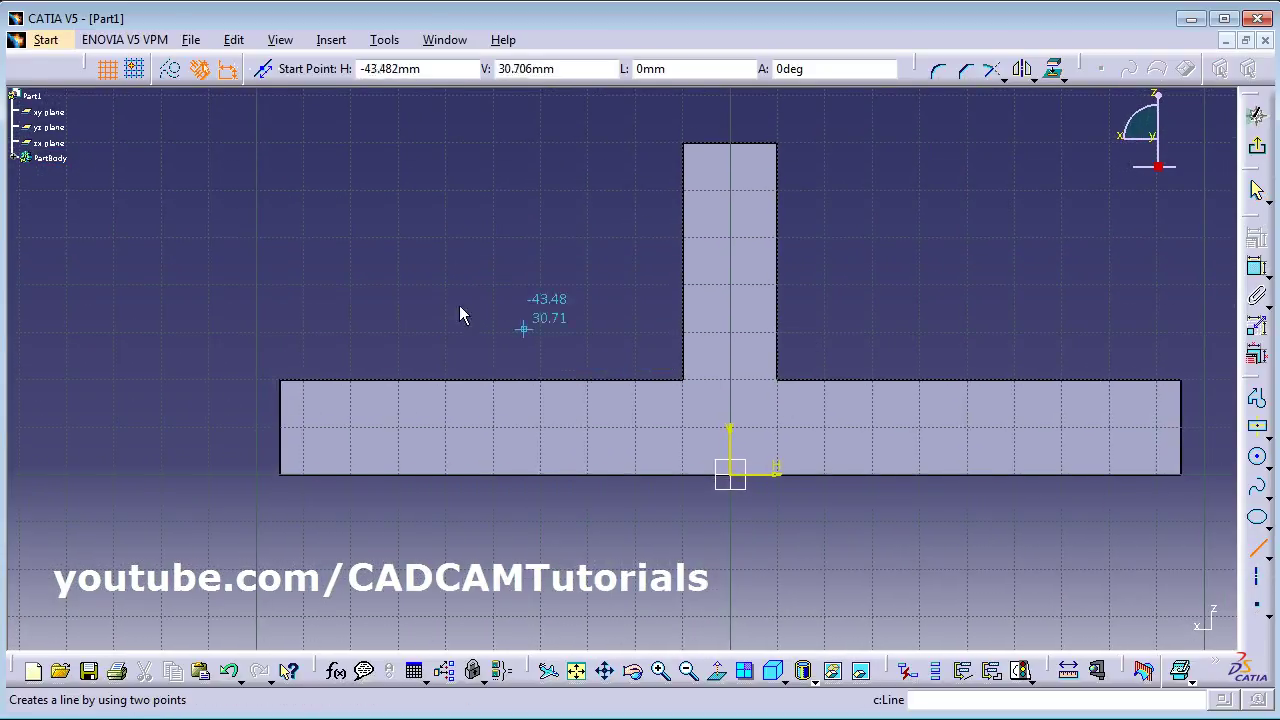
pyautogui.click(313, 345)
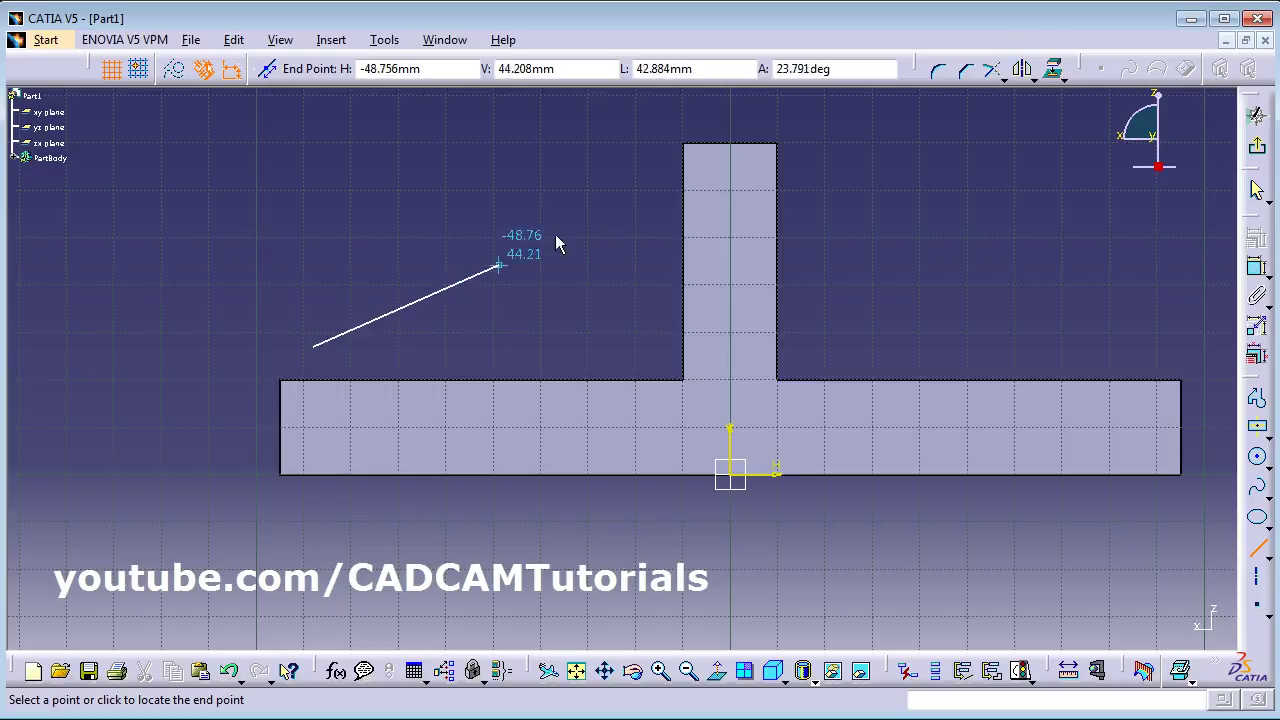
pyautogui.click(645, 160)
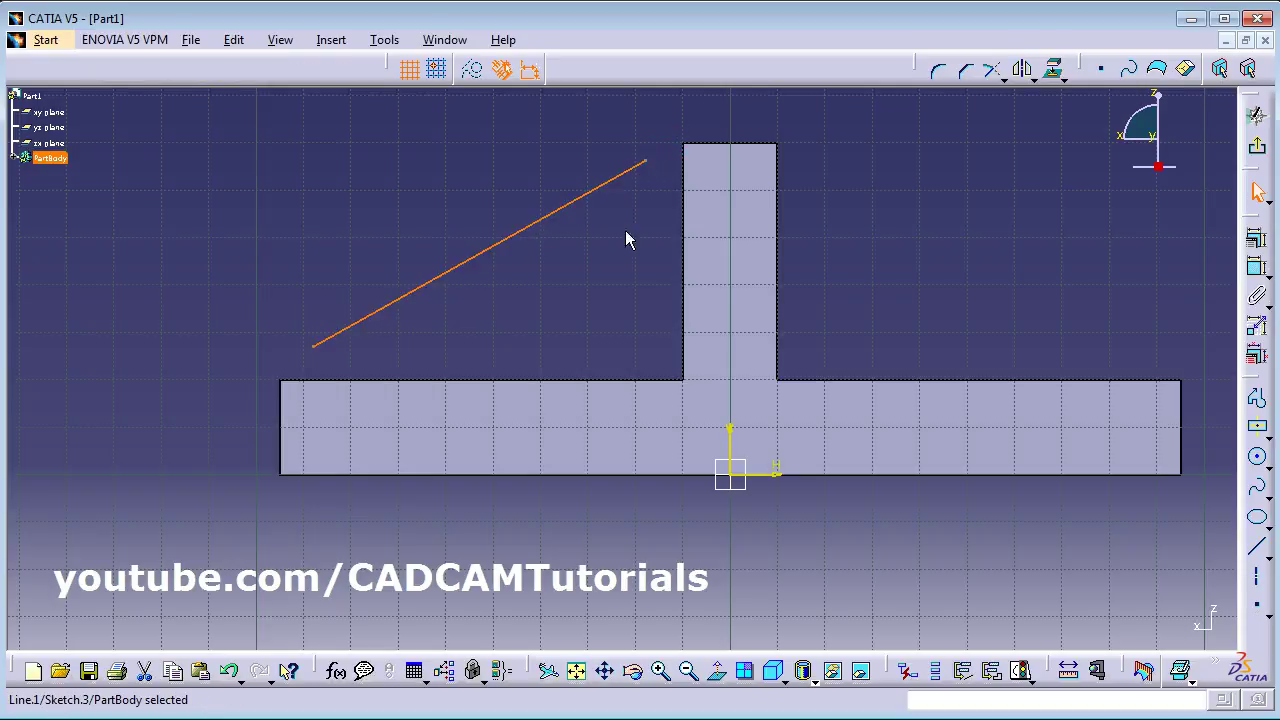
pyautogui.click(316, 347)
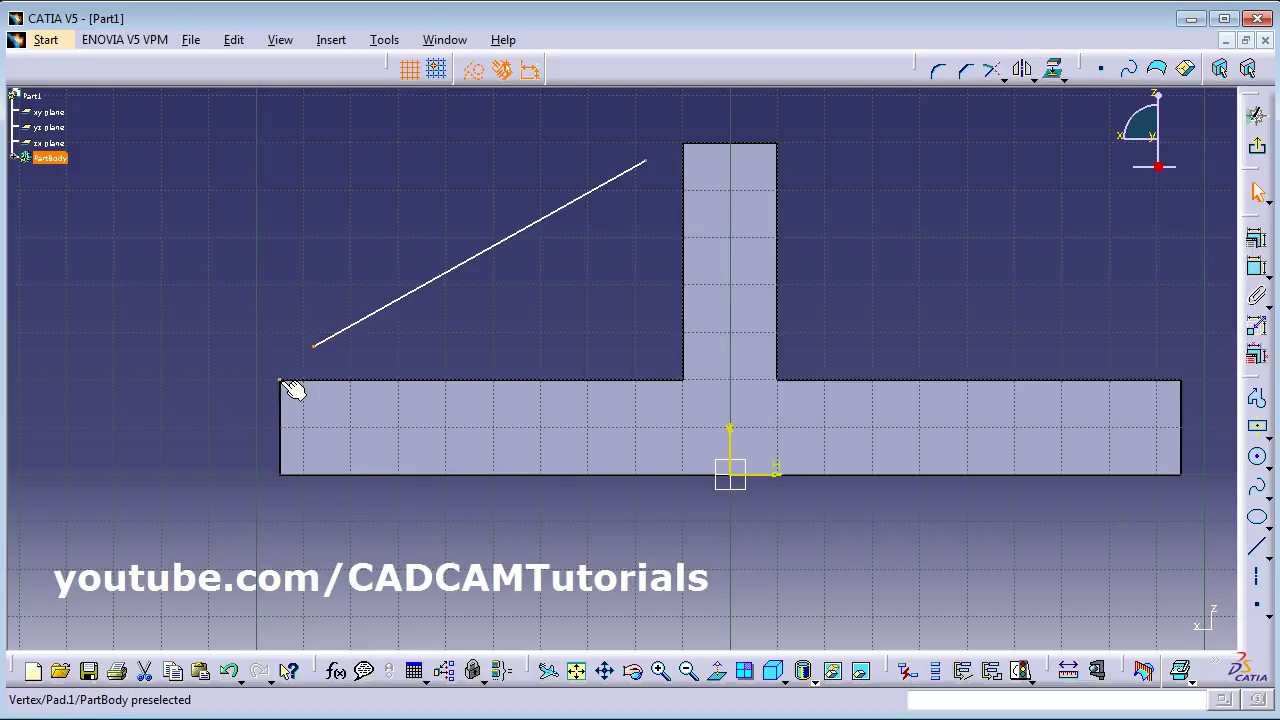
pyautogui.keyDown('ctrl'); pyautogui.click(285, 384); pyautogui.keyUp('ctrl')
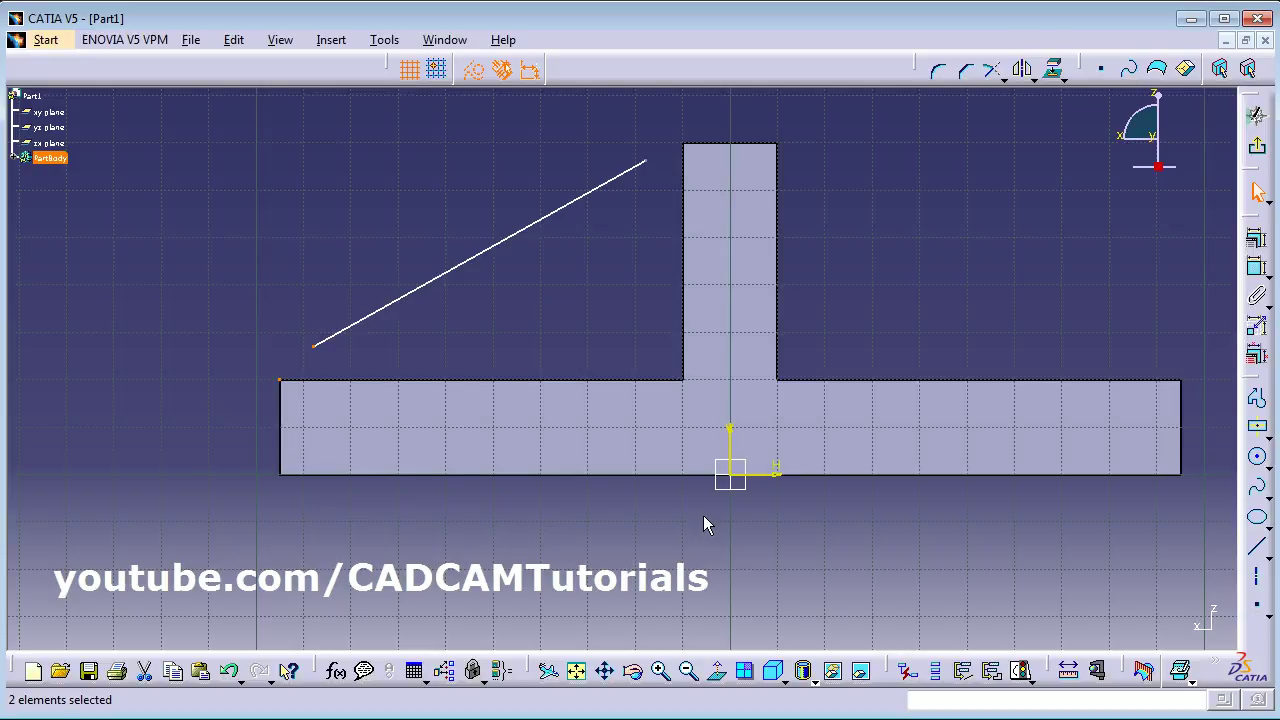
pyautogui.click(1257, 256)
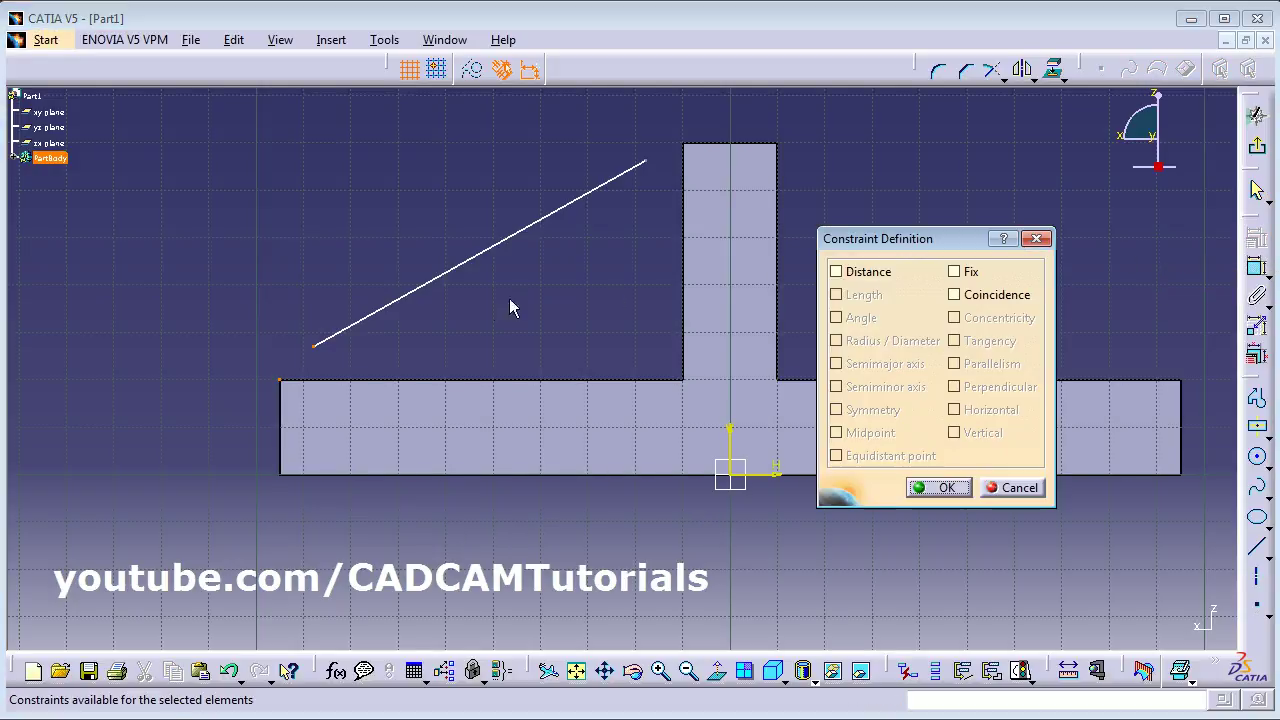
pyautogui.click(984, 300)
pyautogui.click(934, 488)
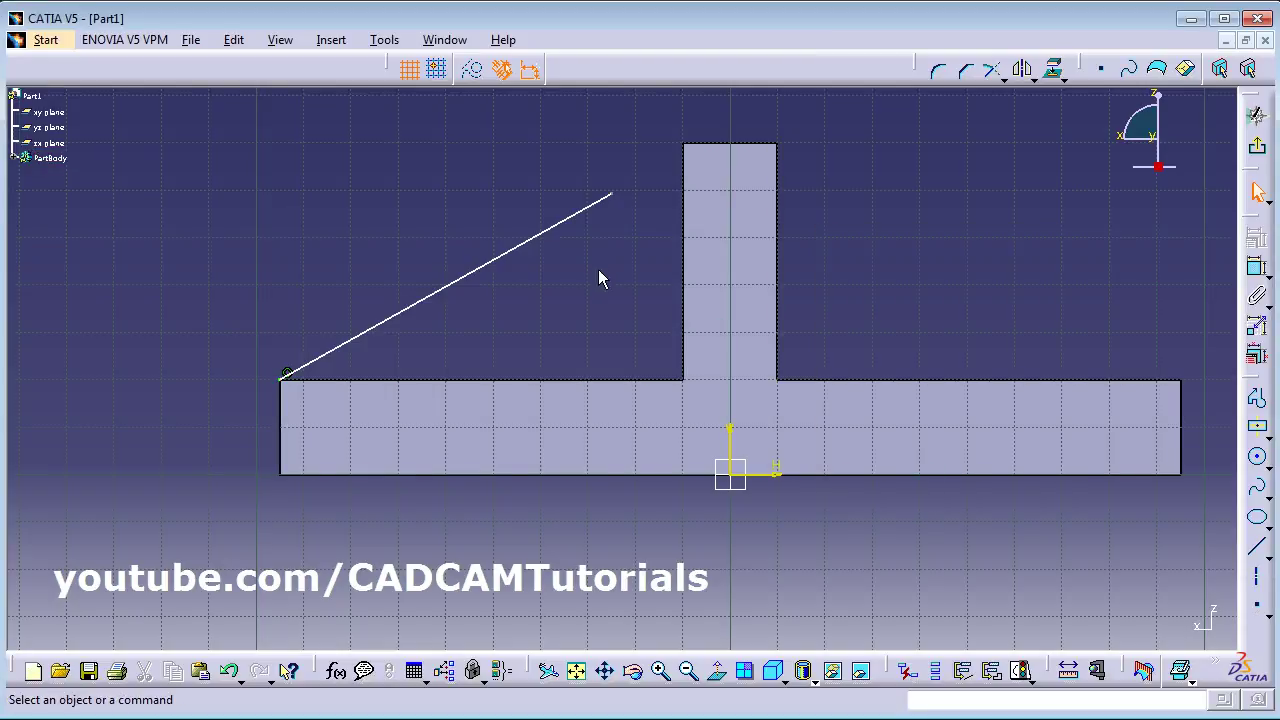
# Make the line's upper end coincident with the wall's top-left corner and exit the sketch
pyautogui.click(614, 195)
pyautogui.keyDown('ctrl'); pyautogui.click(684, 145); pyautogui.keyUp('ctrl')
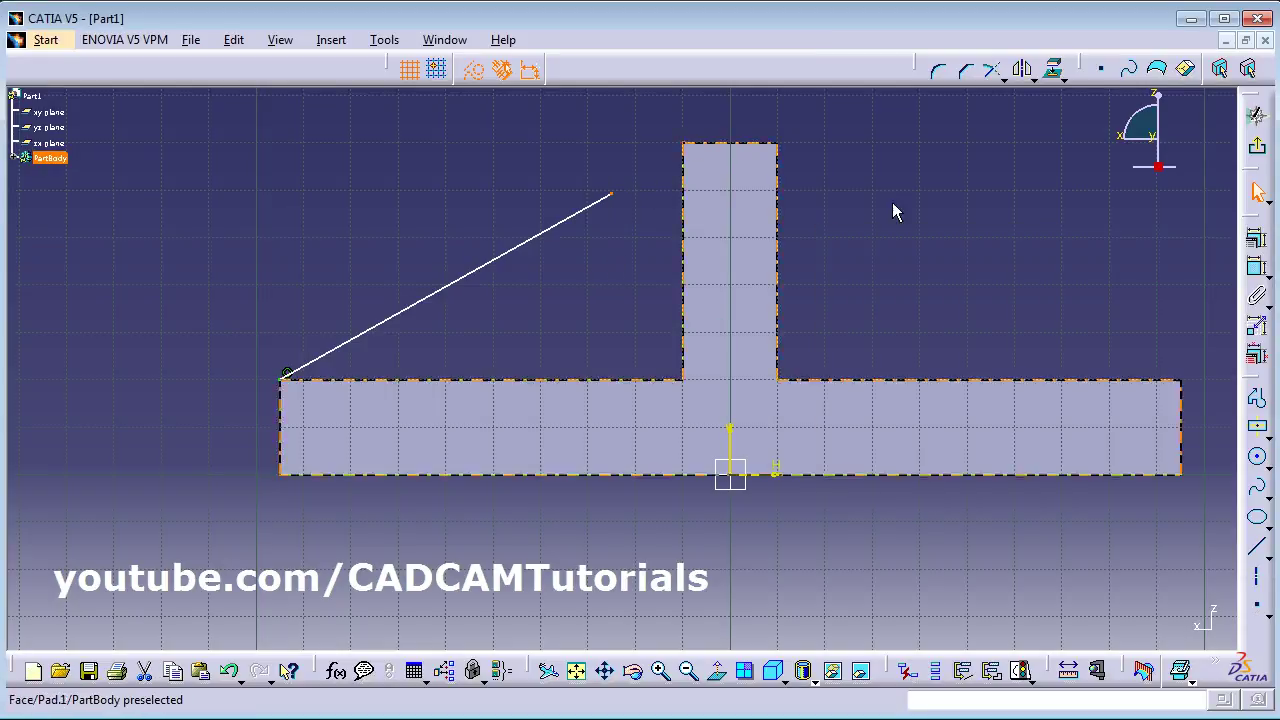
pyautogui.click(1256, 238)
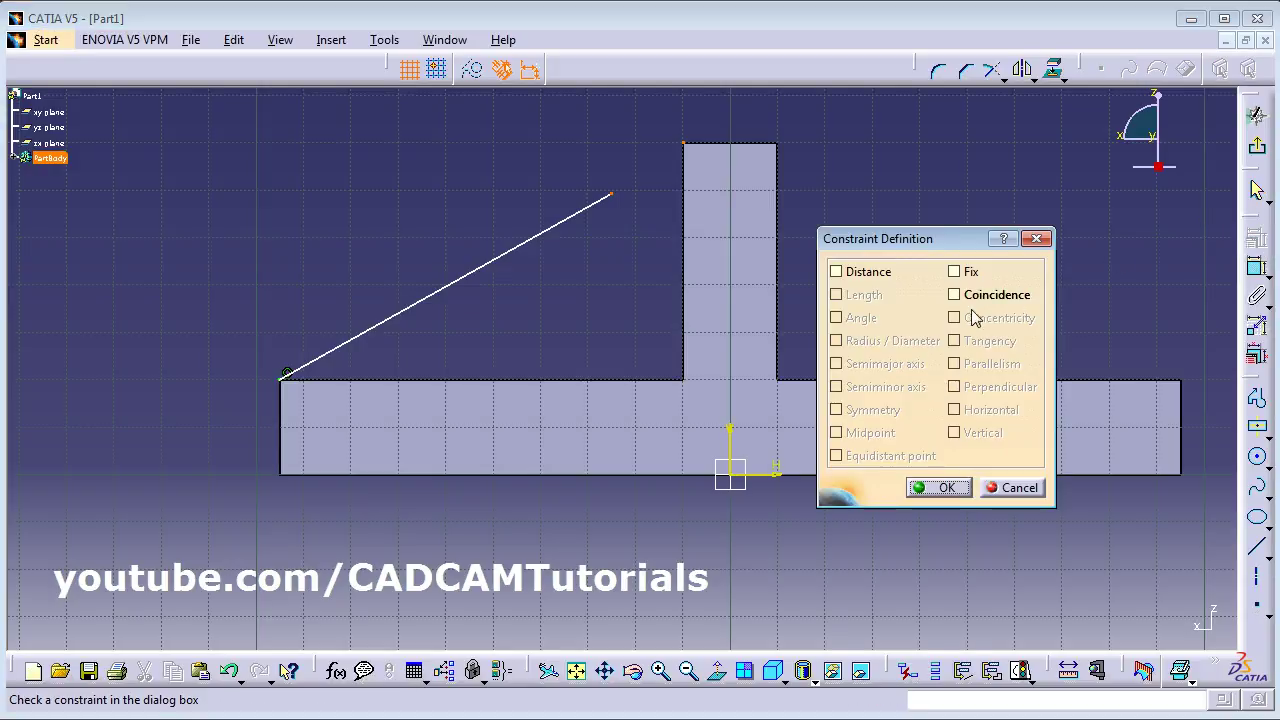
pyautogui.click(979, 296)
pyautogui.click(946, 488)
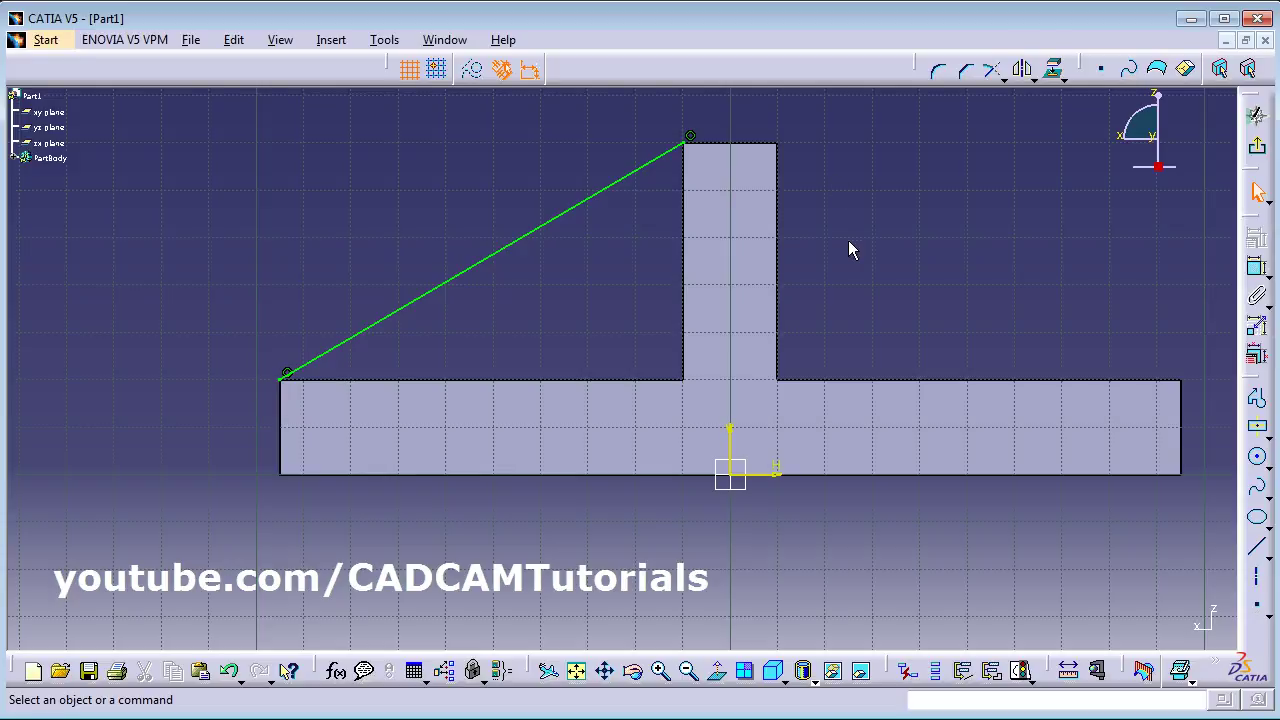
pyautogui.click(1257, 145)
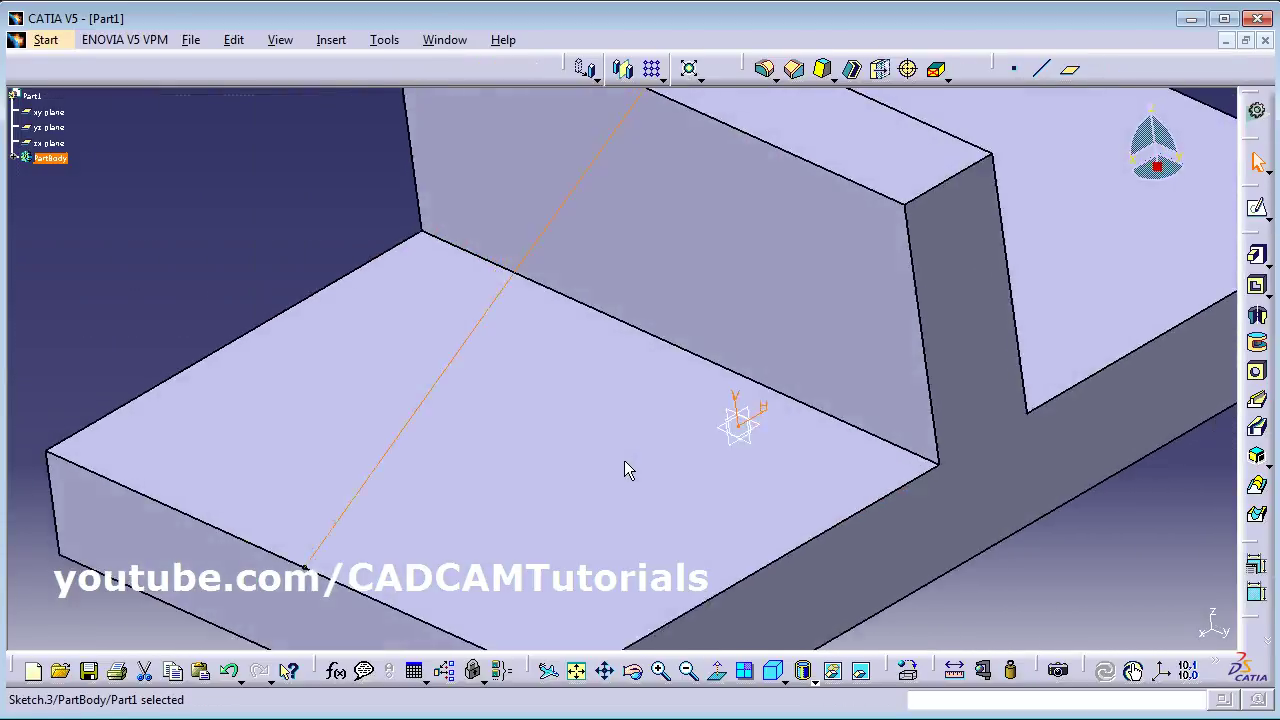
# Start a stiffener on the diagonal sketch with a 10mm thickness
pyautogui.click(773, 670)
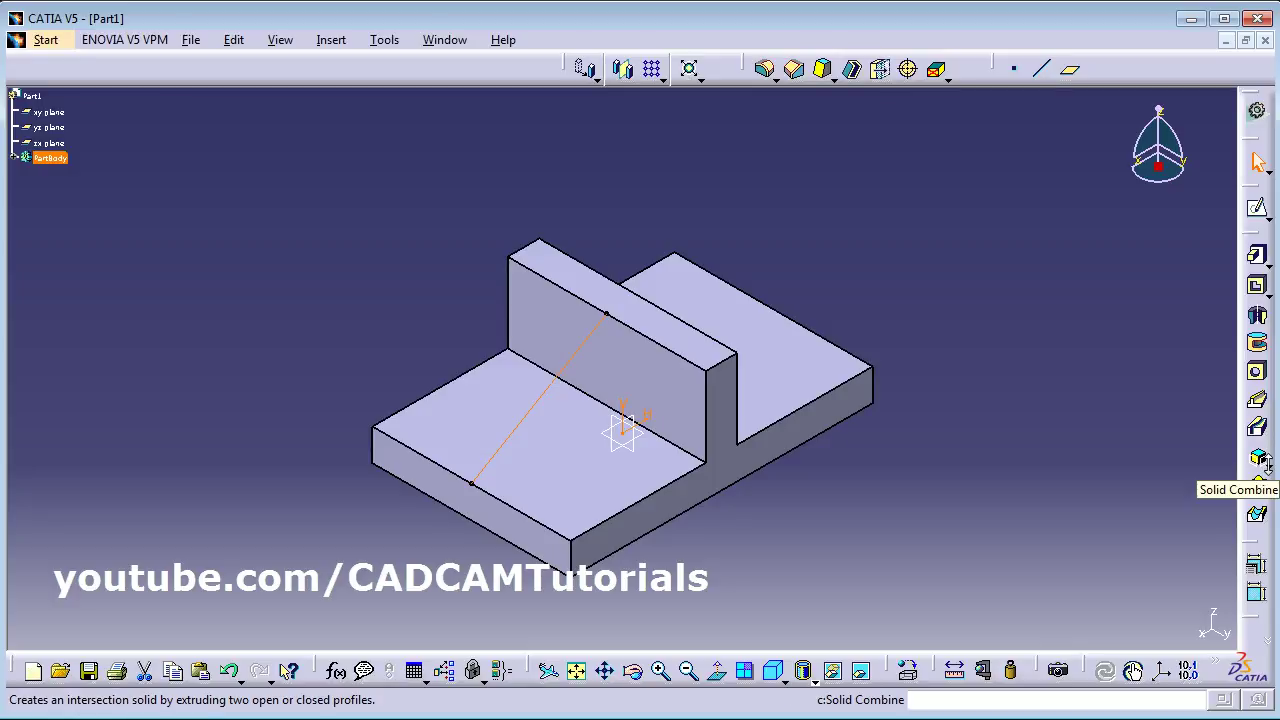
pyautogui.click(1267, 489)
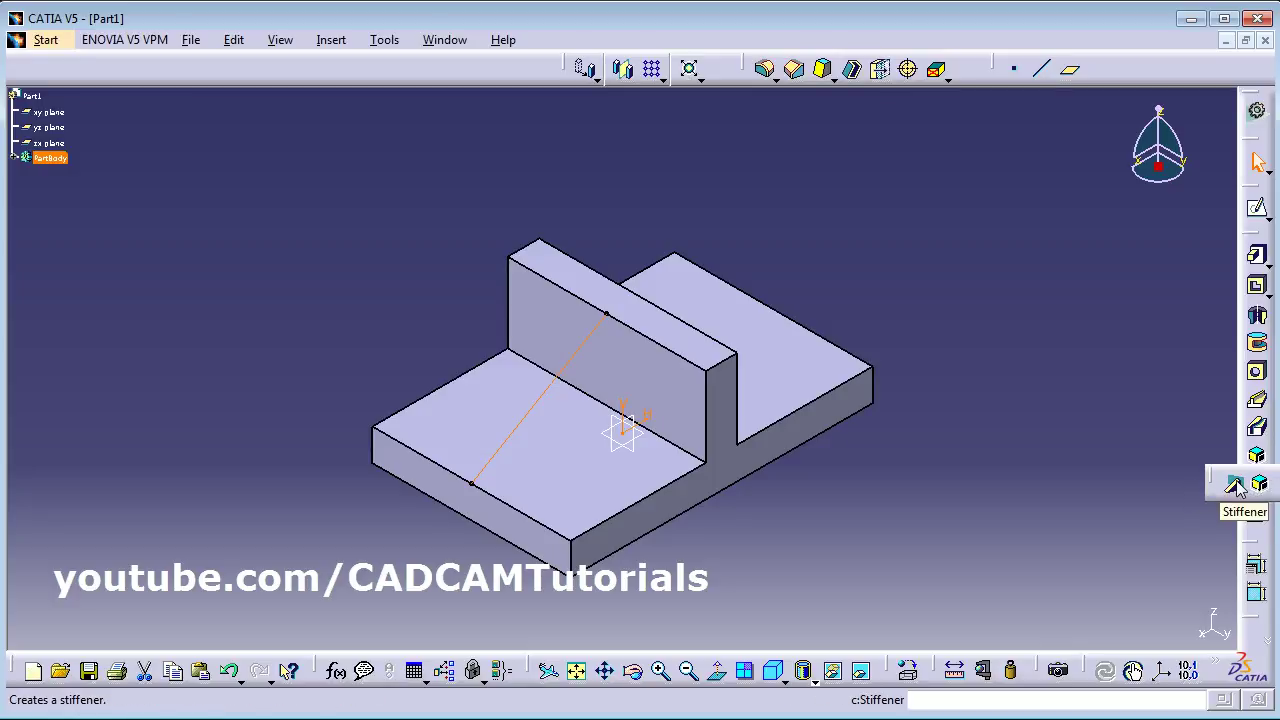
pyautogui.click(1236, 484)
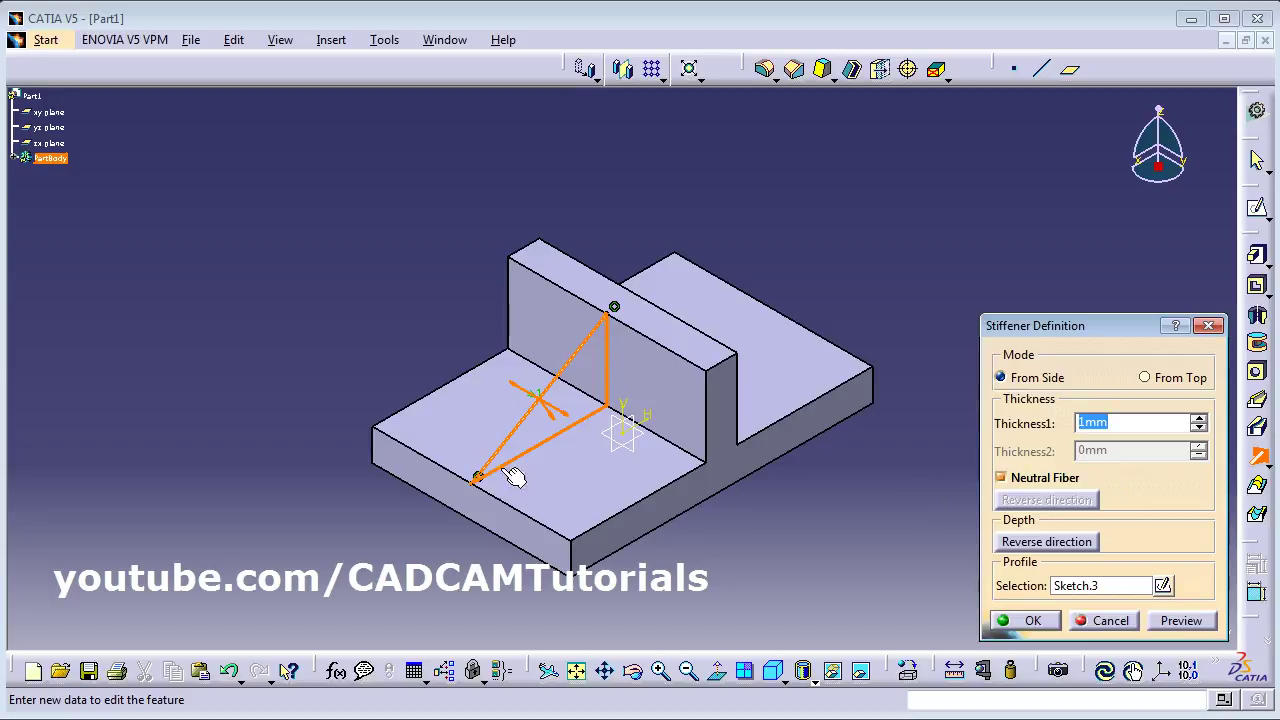
pyautogui.moveTo(414, 400); pyautogui.dragTo(557, 256, button='middle')
pyautogui.moveTo(1145, 421); pyautogui.dragTo(999, 421)
pyautogui.write('10')
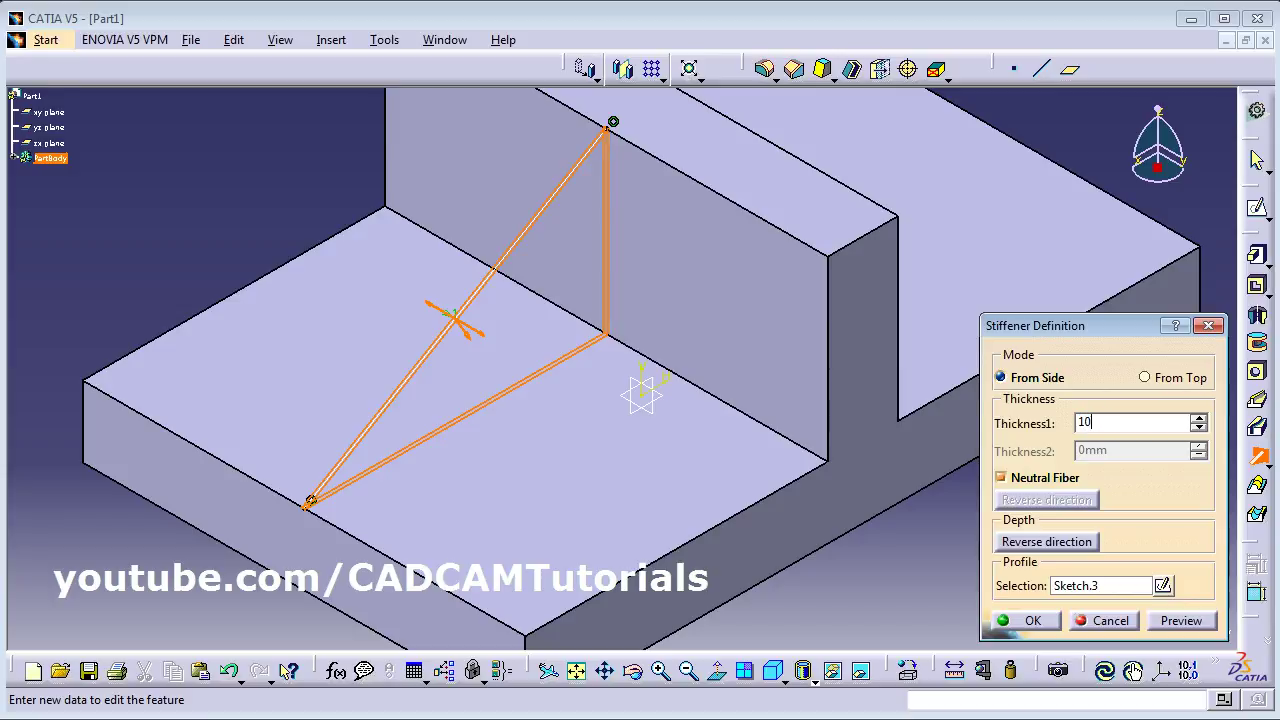
pyautogui.click(1118, 588)
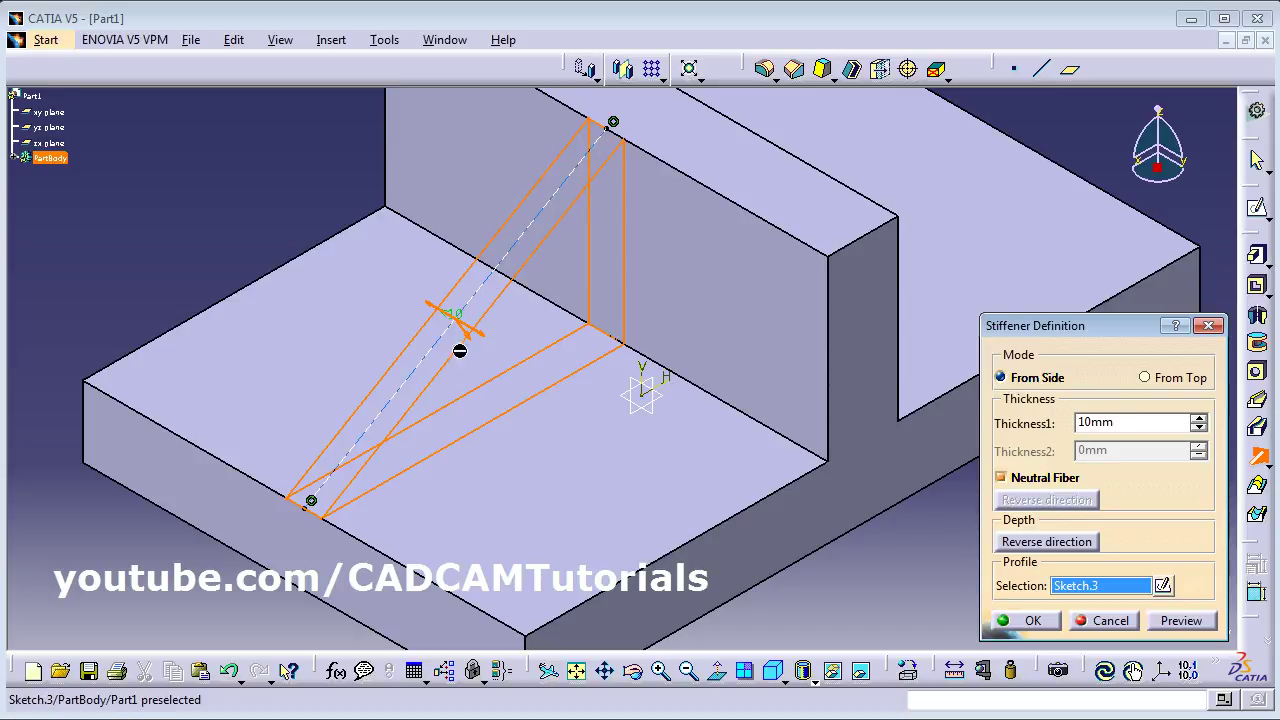
# Try flipping the stiffener's side and reversing its depth, then restore the original direction
pyautogui.click(1001, 478)
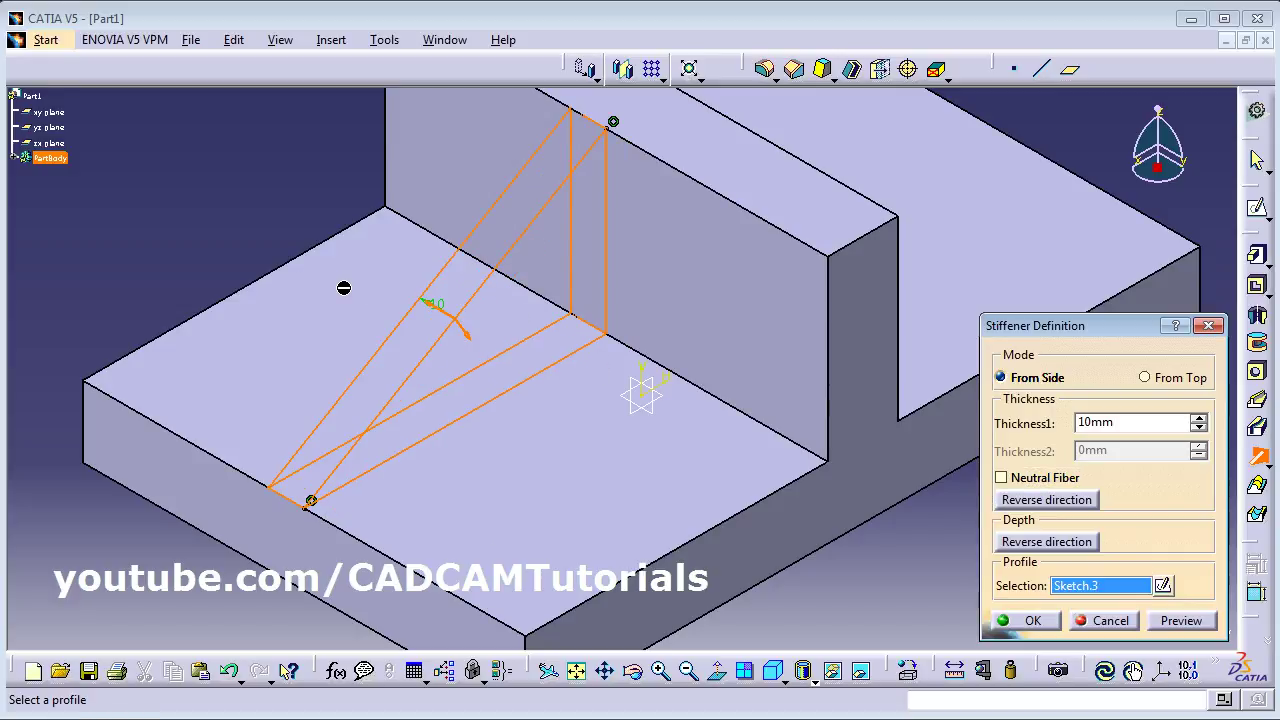
pyautogui.click(1122, 427)
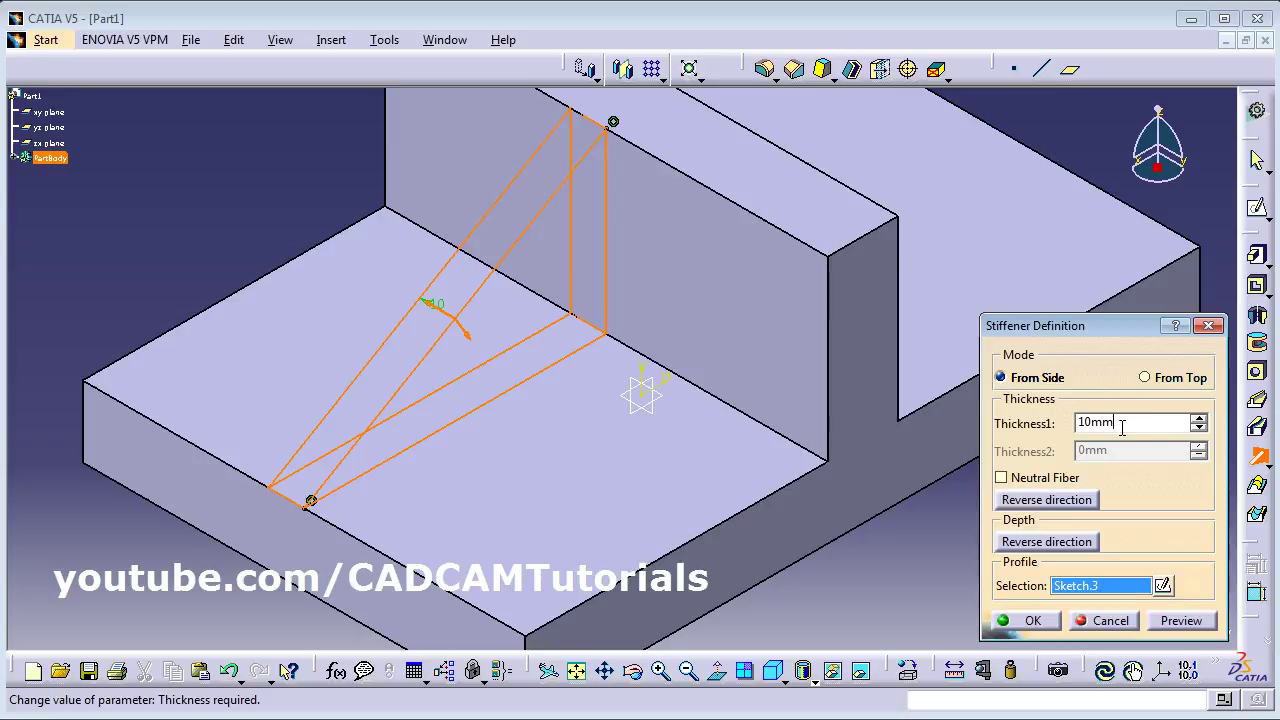
pyautogui.click(1047, 503)
pyautogui.click(1045, 498)
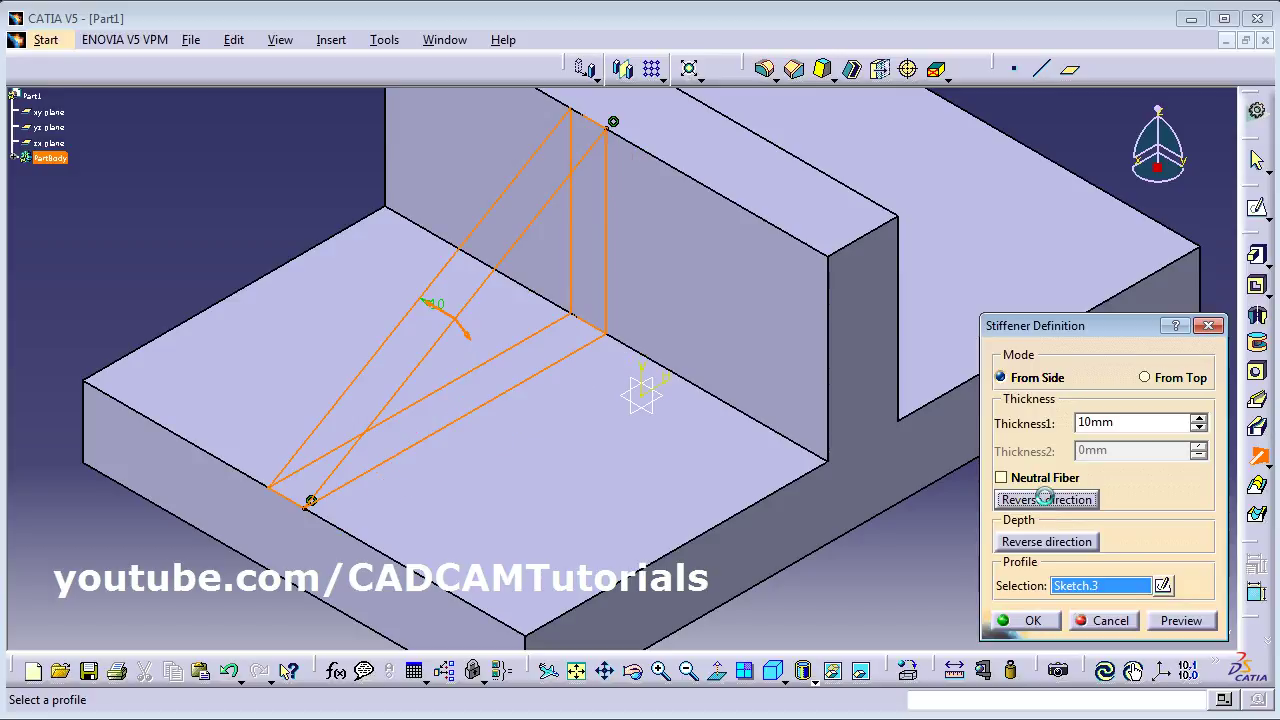
pyautogui.click(1047, 500)
pyautogui.click(1047, 500)
pyautogui.click(1055, 549)
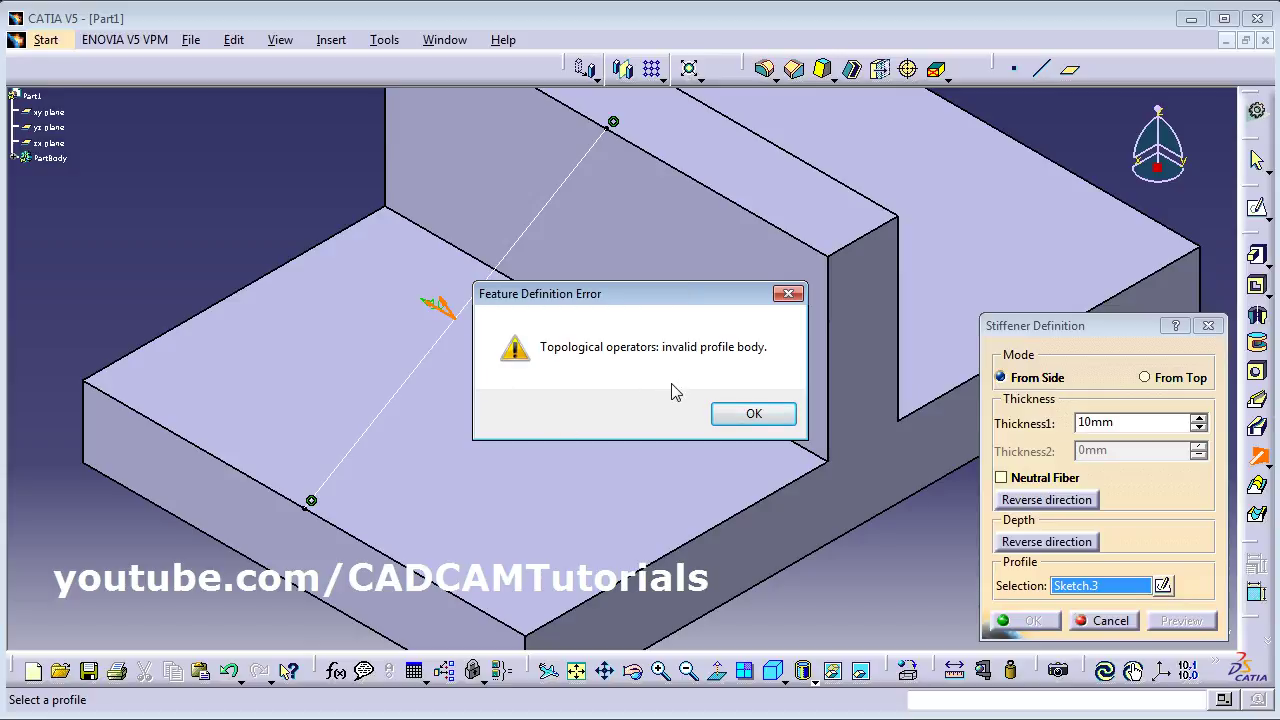
pyautogui.click(753, 416)
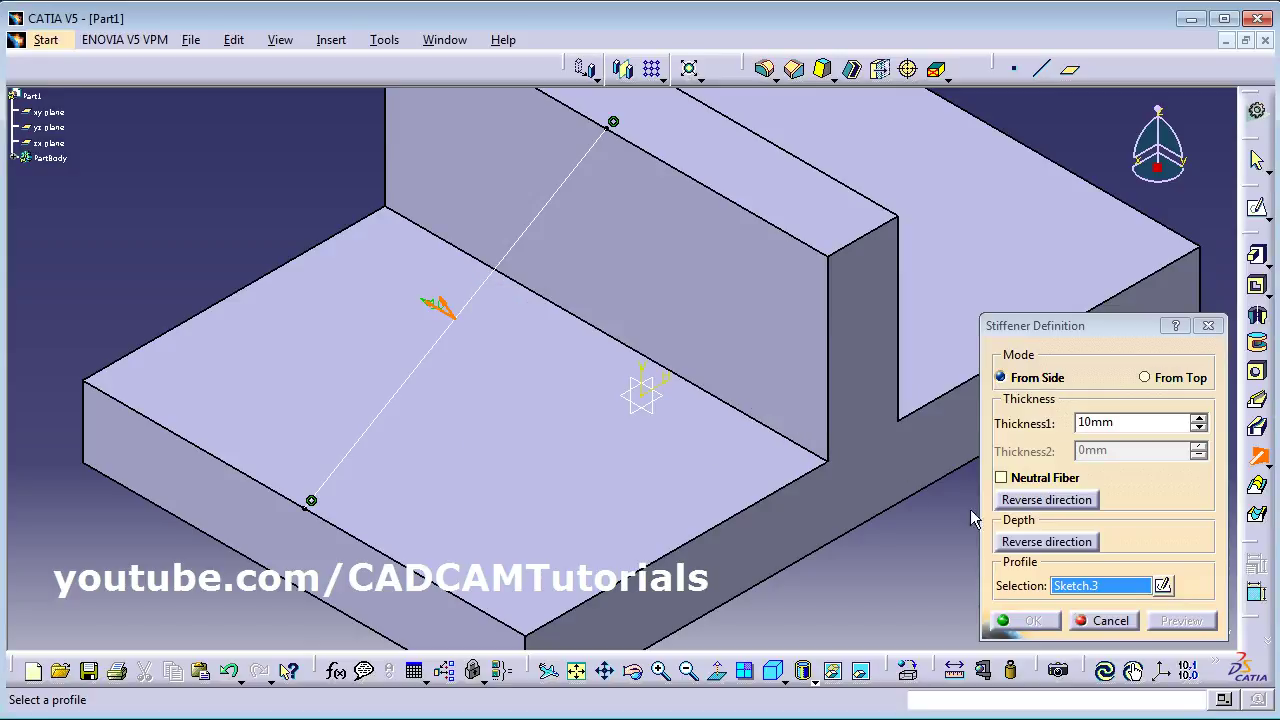
pyautogui.click(1064, 543)
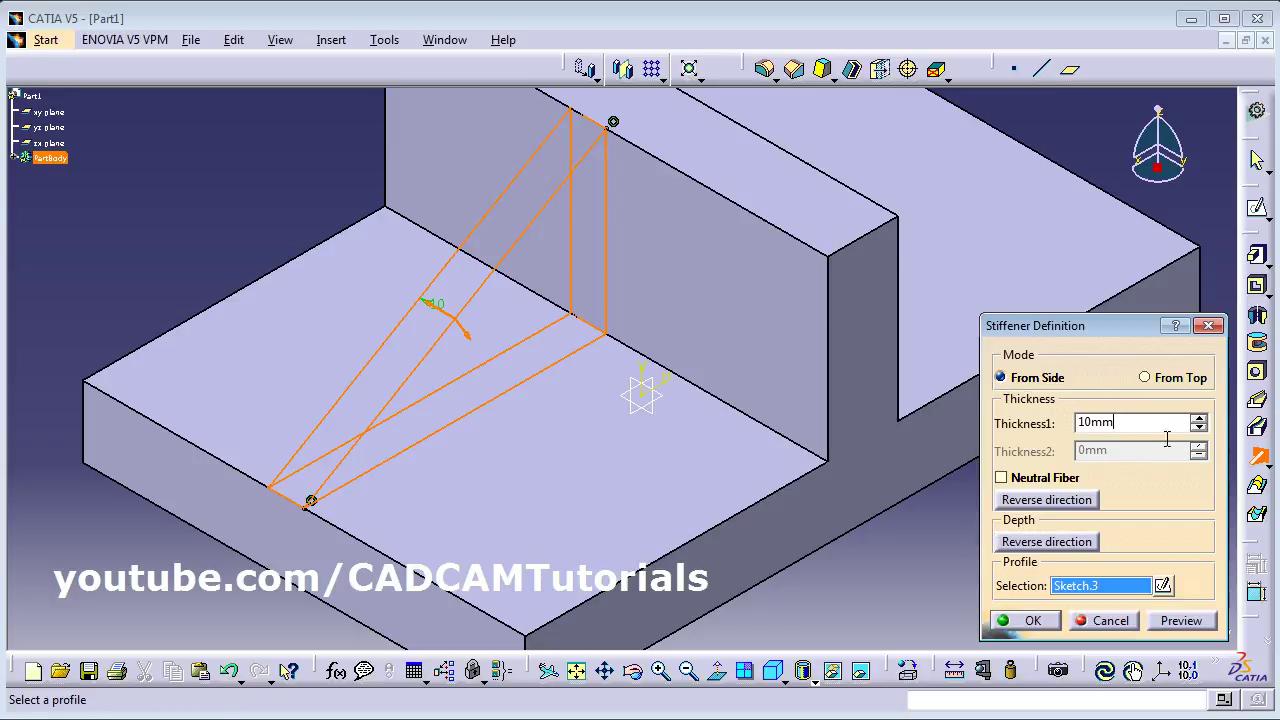
# Centre the stiffener on the line with Neutral Fiber, preview it, and create it
pyautogui.click(1001, 478)
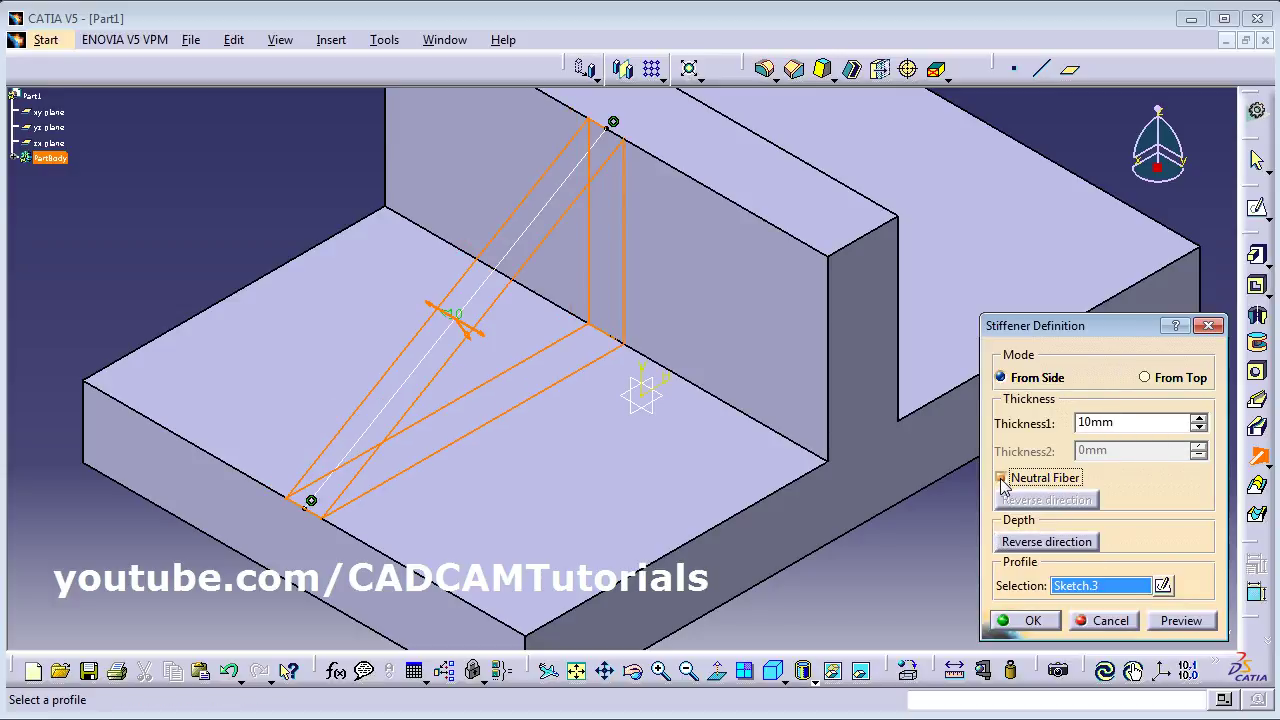
pyautogui.click(1190, 621)
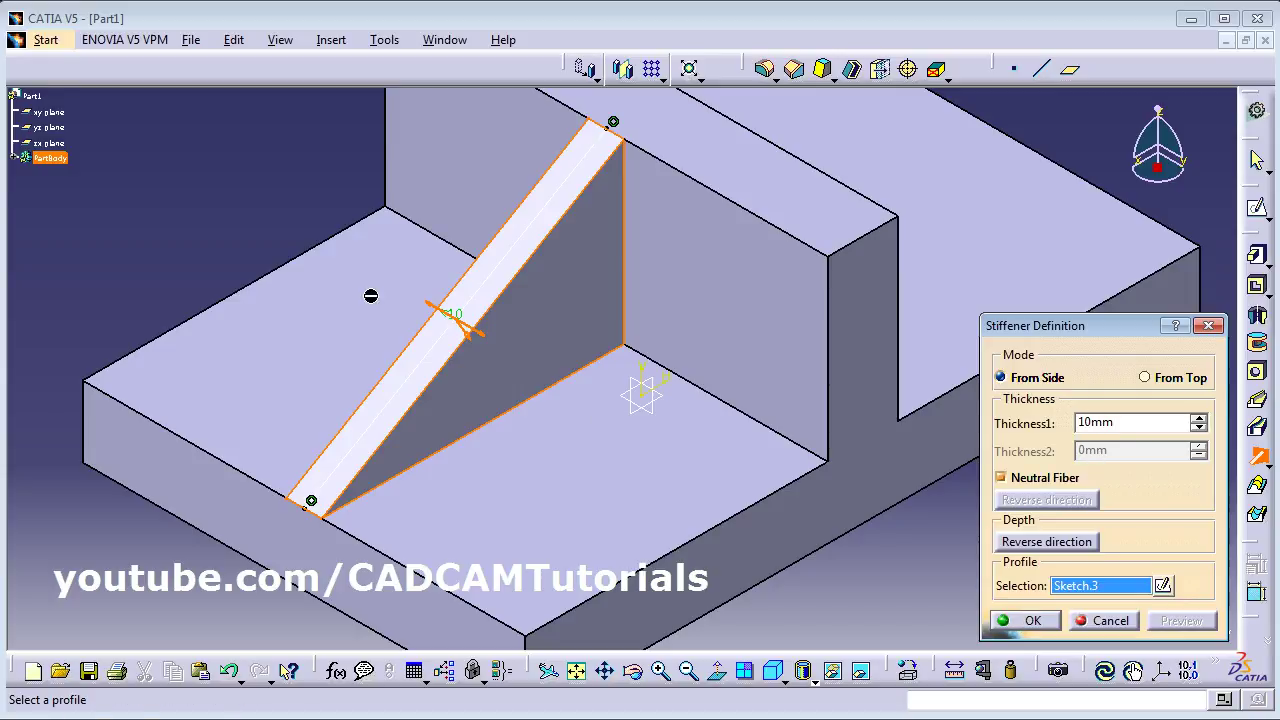
pyautogui.click(1030, 620)
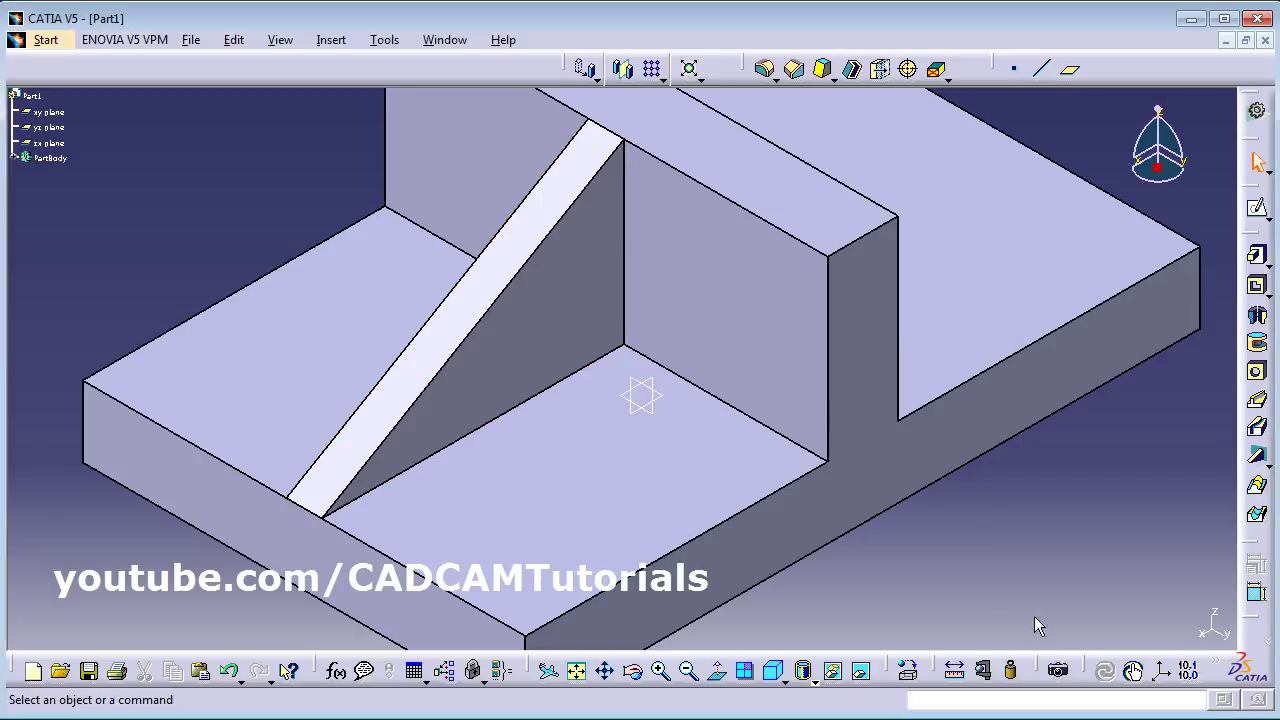
# Delete the upright wall together with its stiffener and all dependent children
pyautogui.moveTo(638, 430); pyautogui.dragTo(660, 260, button='middle')
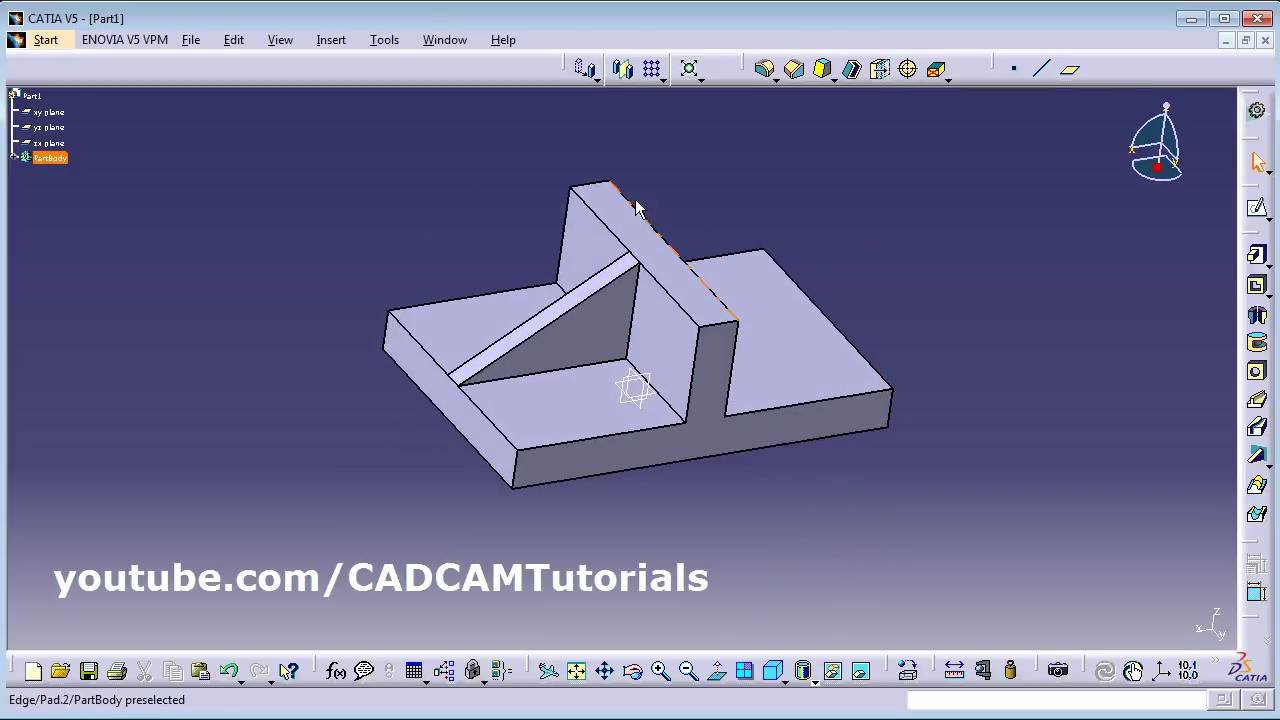
pyautogui.click(672, 336)
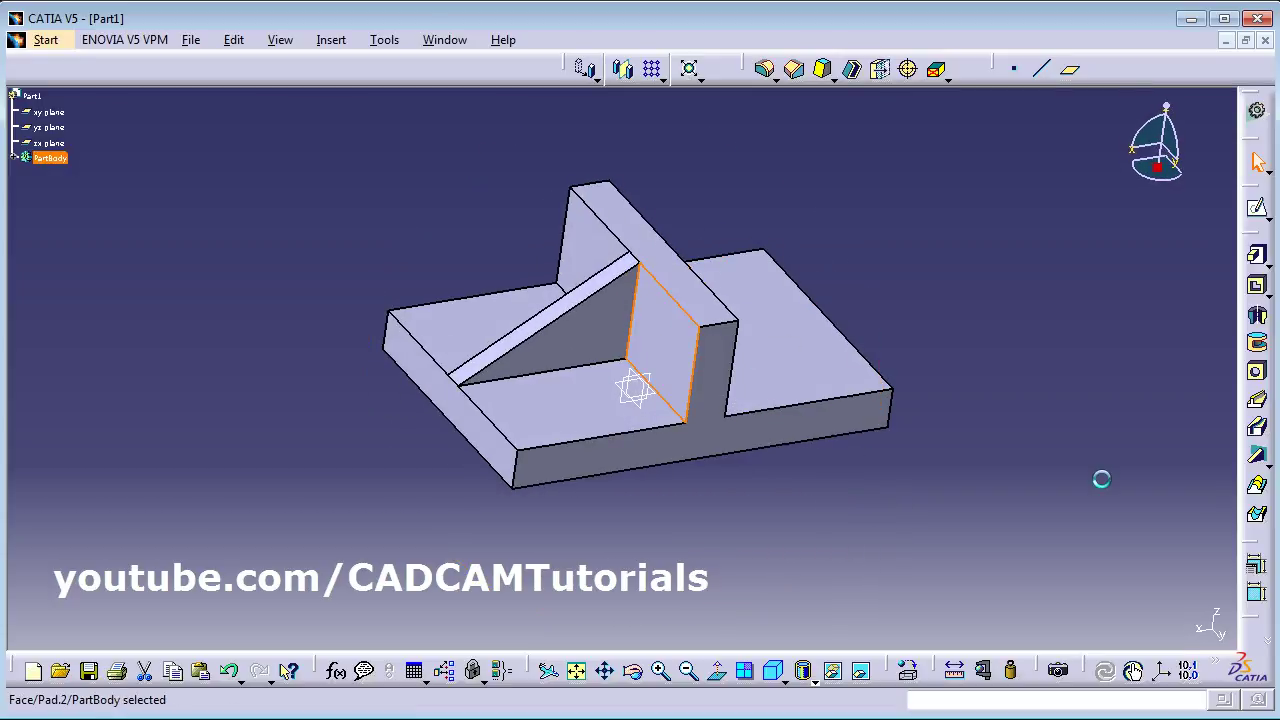
pyautogui.press('Delete')
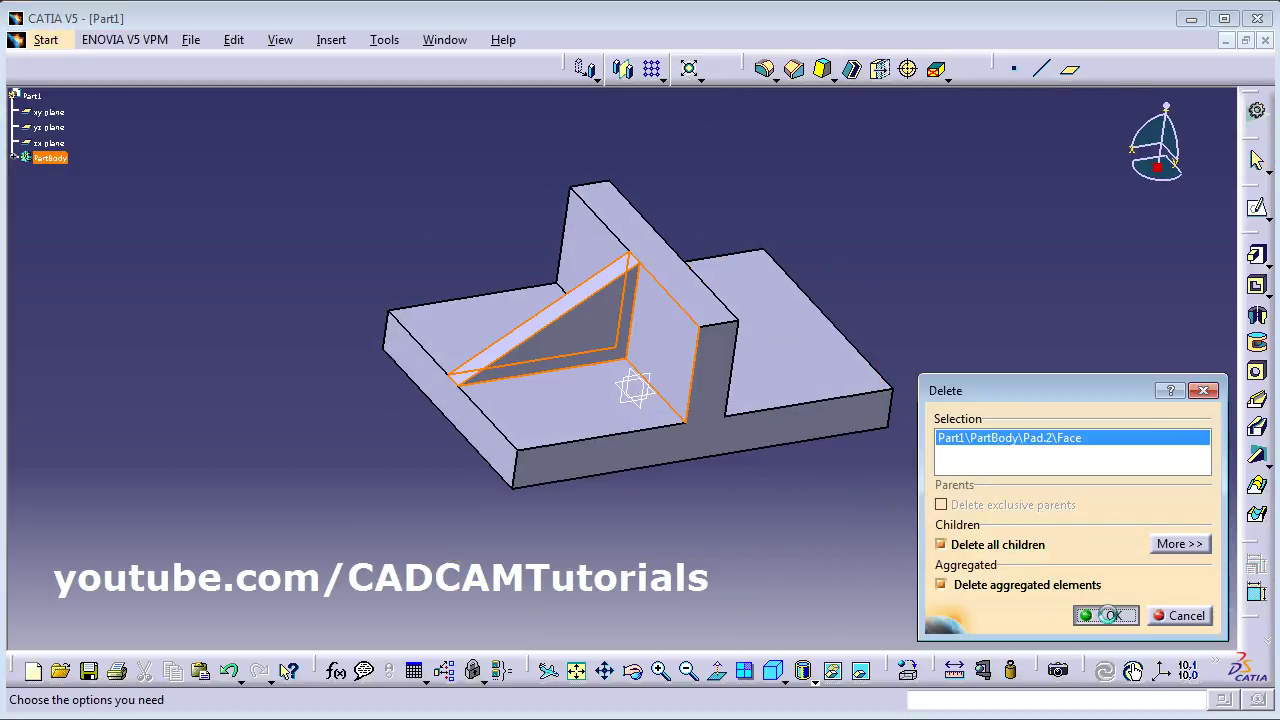
pyautogui.click(1110, 615)
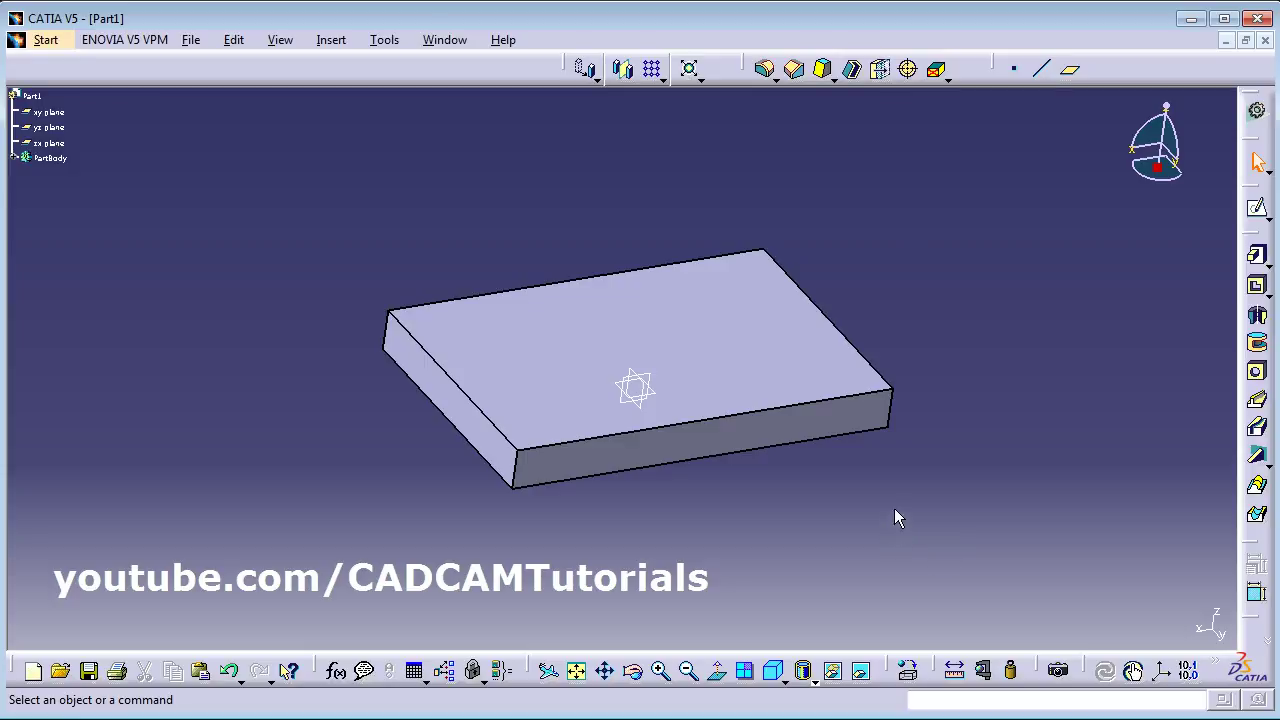
pyautogui.click(1258, 209)
# Sketch a small left circle and a larger right circle on the base plate's top face
pyautogui.click(740, 362)
pyautogui.click(752, 368)
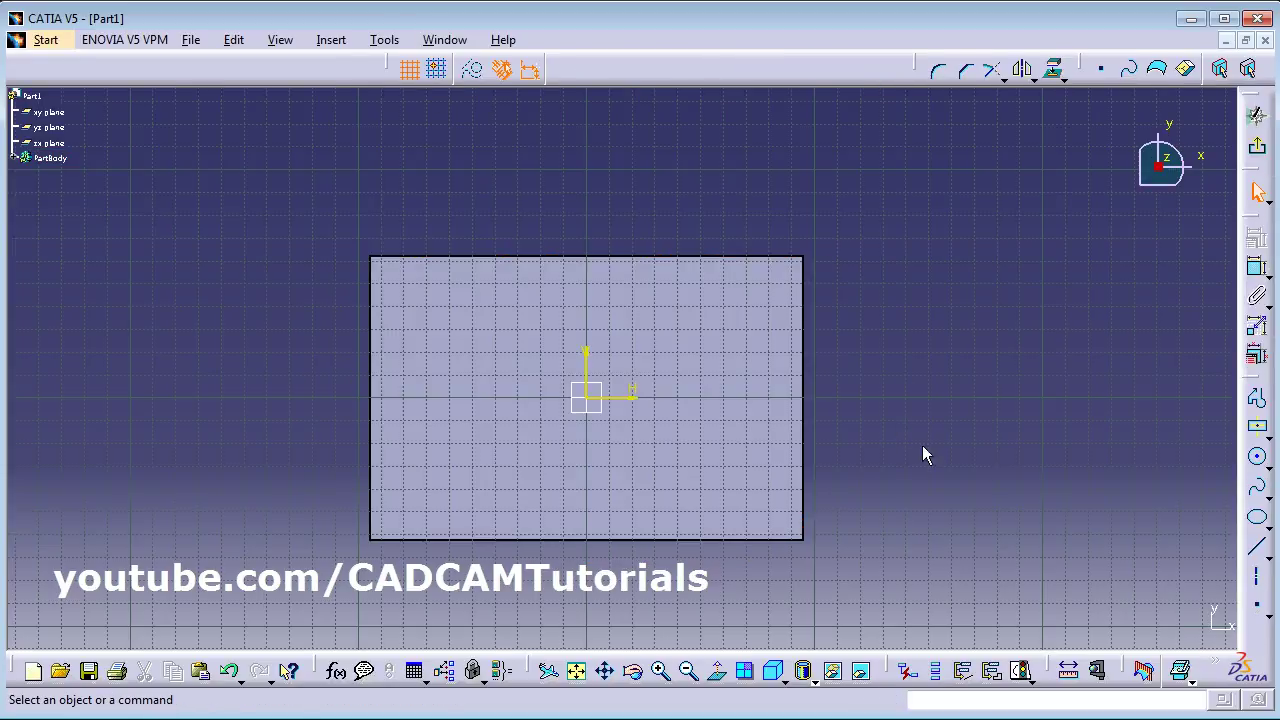
pyautogui.click(1257, 457)
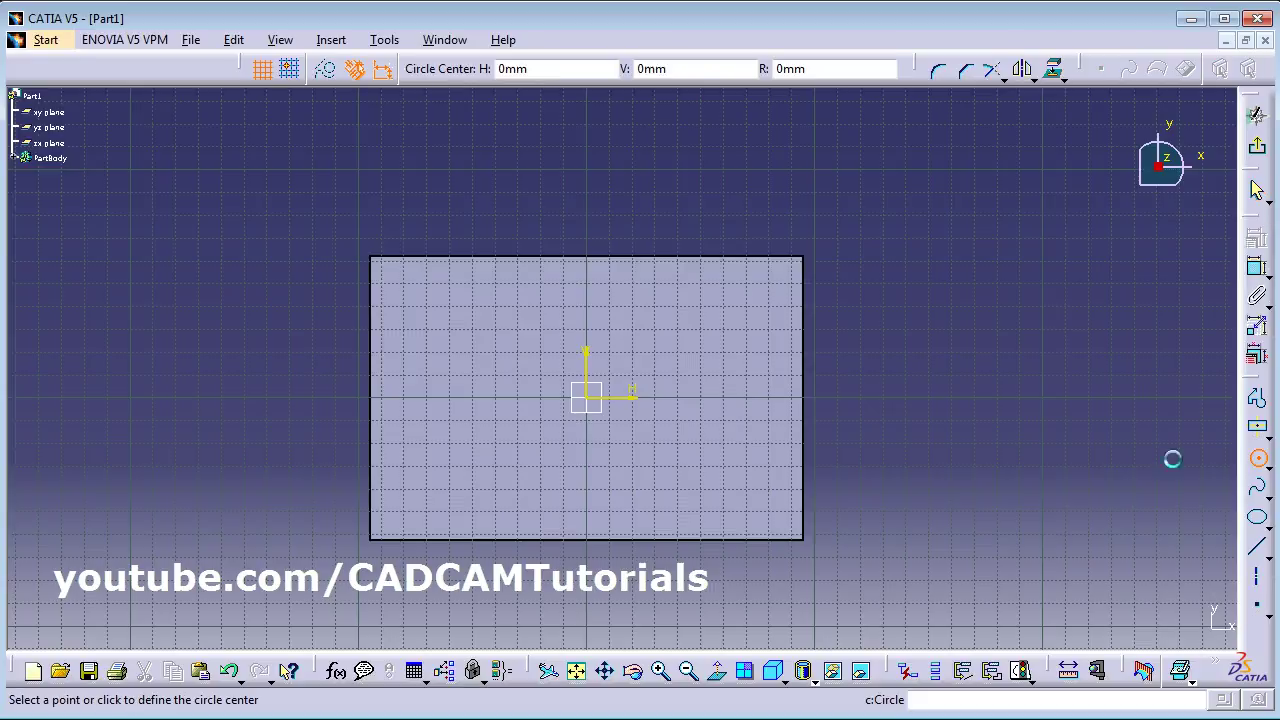
pyautogui.click(446, 396)
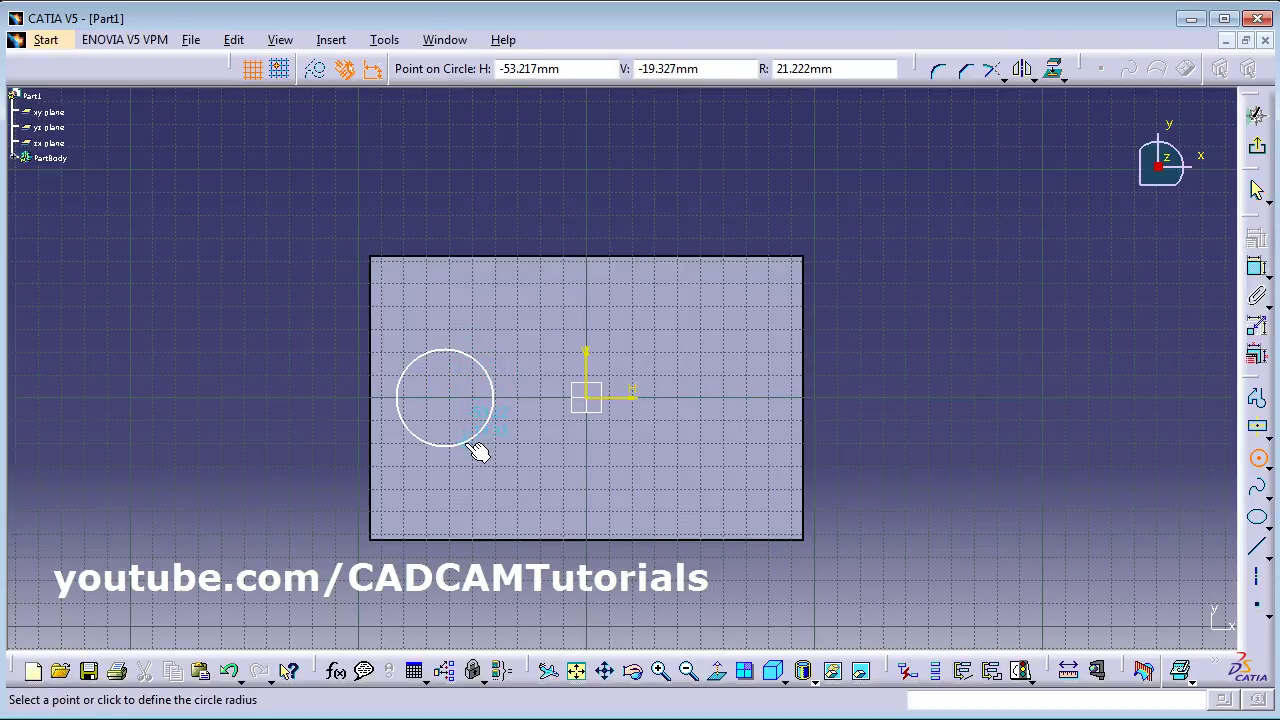
pyautogui.click(480, 430)
pyautogui.click(1258, 460)
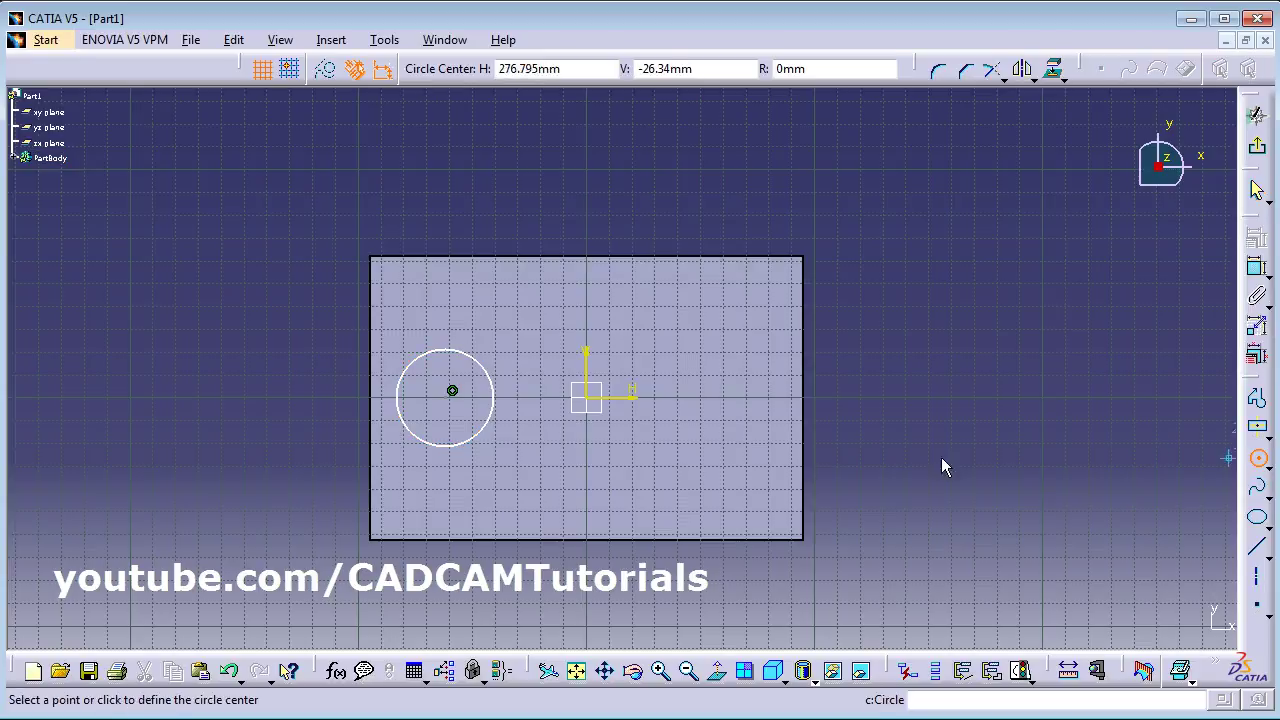
pyautogui.click(691, 398)
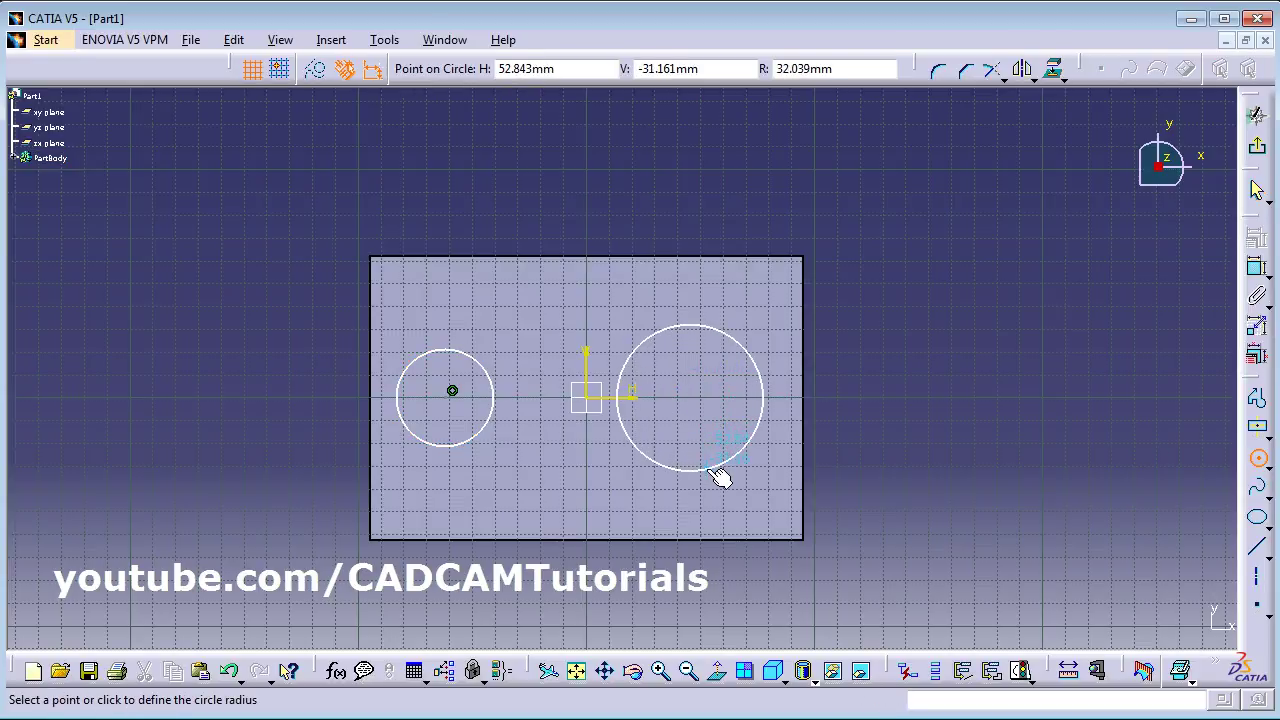
pyautogui.click(718, 461)
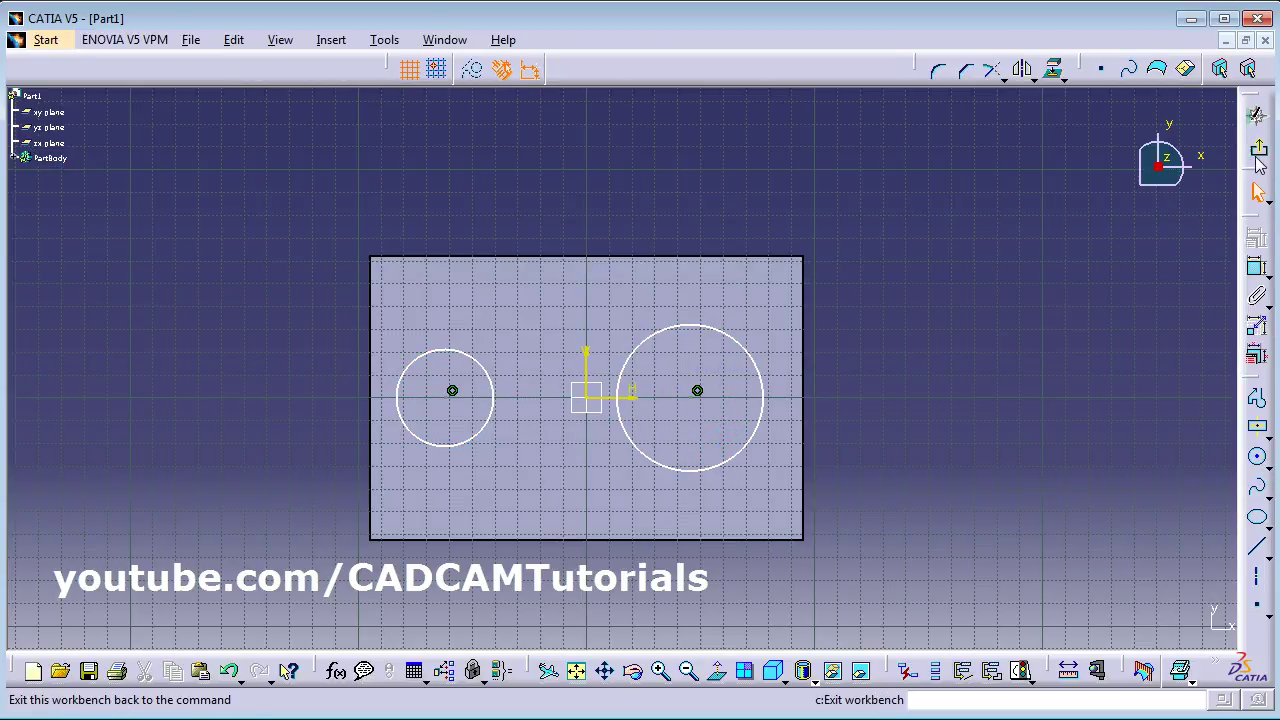
pyautogui.click(1257, 146)
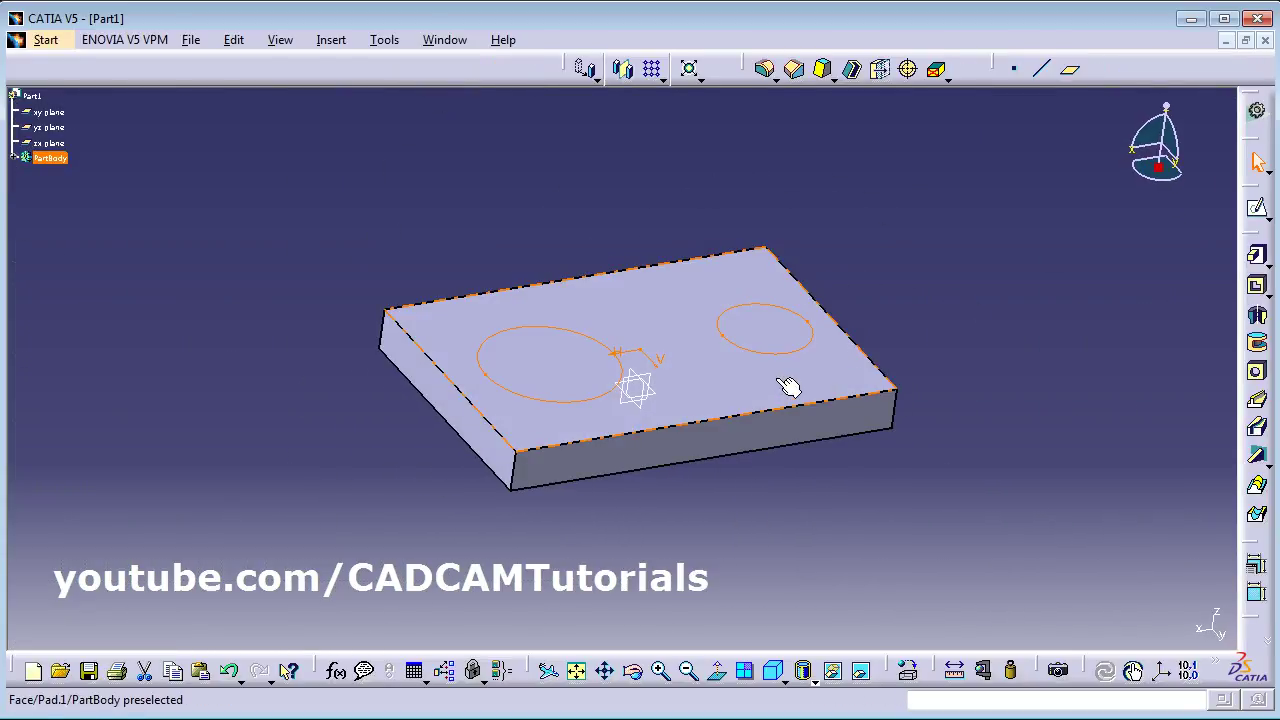
pyautogui.keyDown('ctrl'); pyautogui.moveTo(788, 386); pyautogui.dragTo(736, 446, button='middle'); pyautogui.keyUp('ctrl')
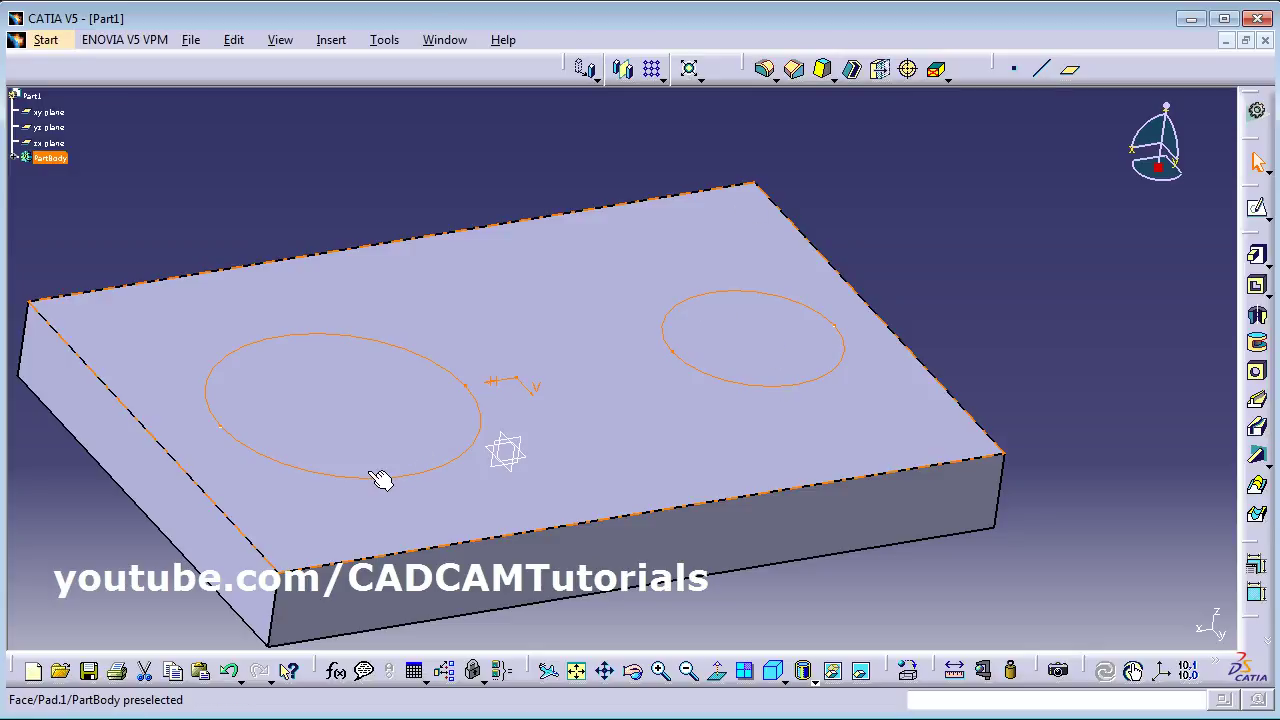
pyautogui.click(1022, 317)
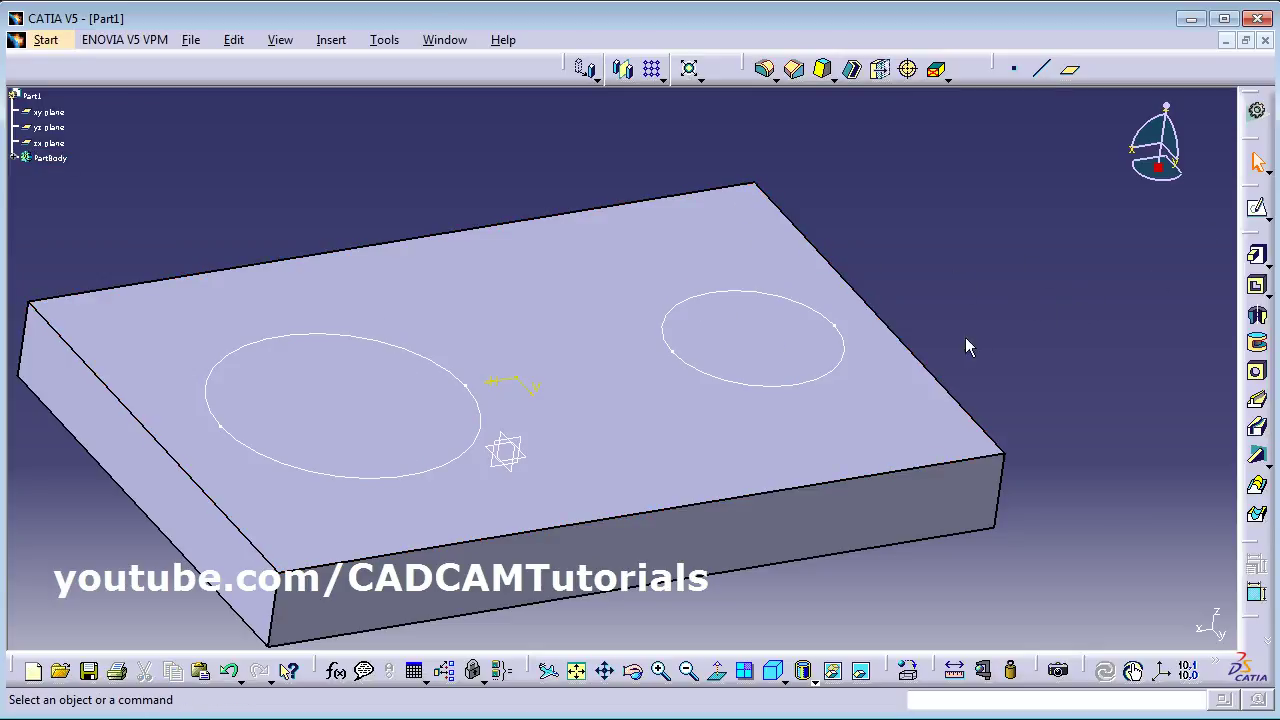
# Pad only the left circle into a 50mm cylinder
pyautogui.click(1258, 258)
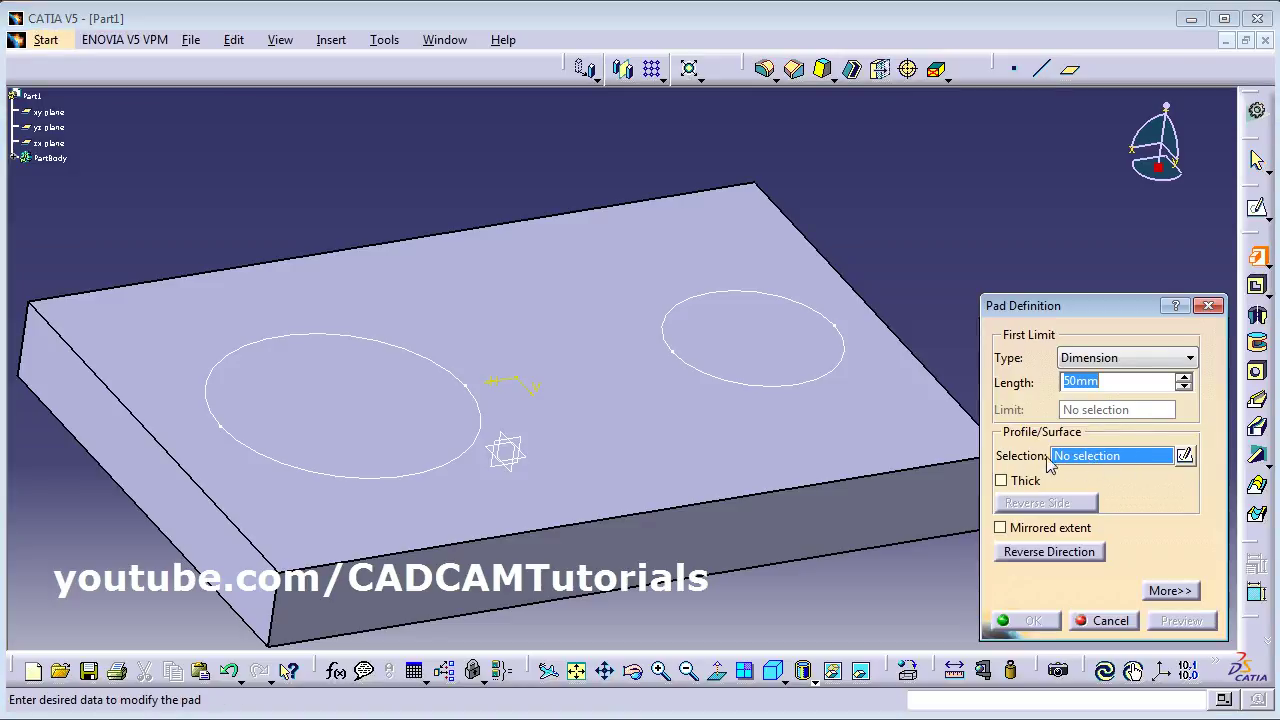
pyautogui.rightClick(1089, 462)
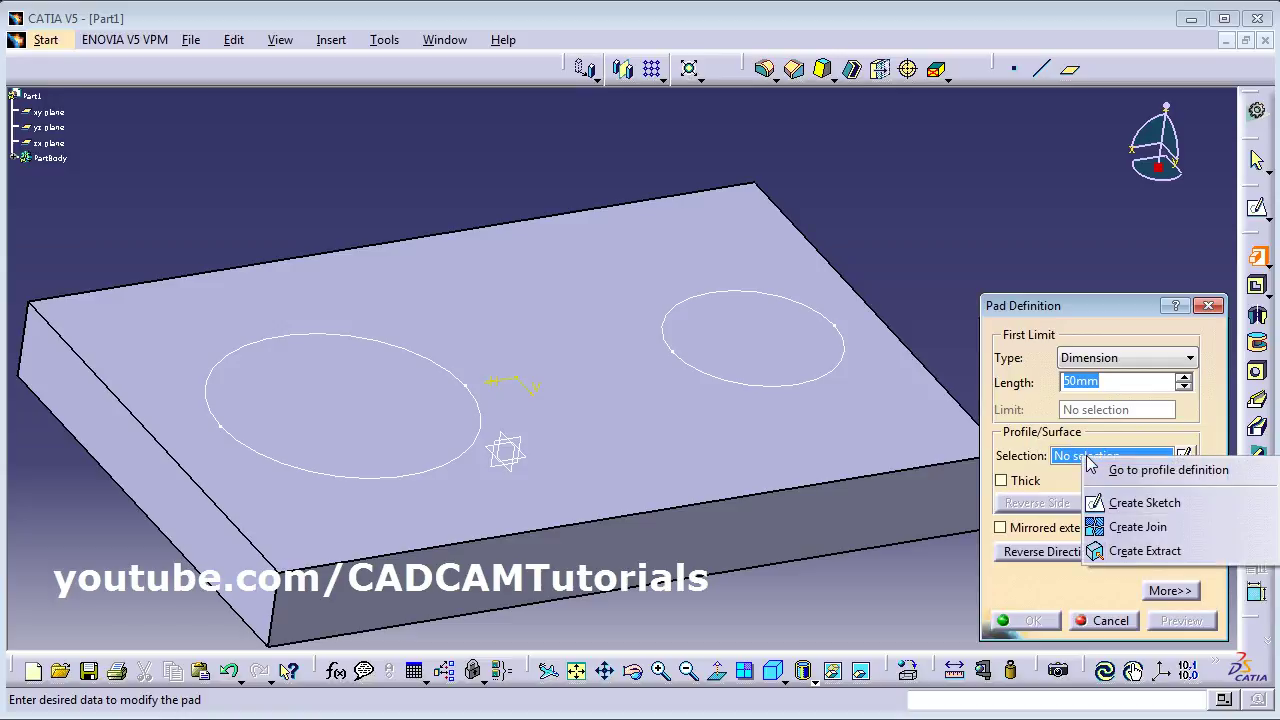
pyautogui.click(1164, 472)
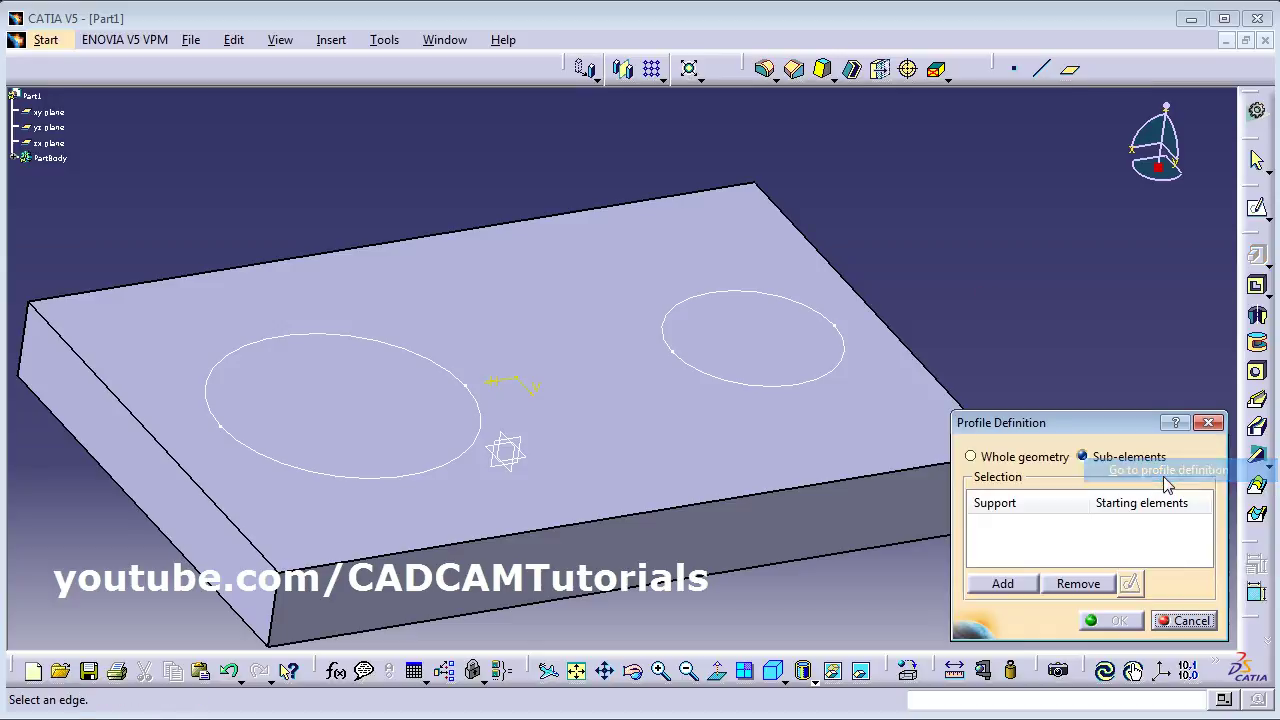
pyautogui.click(468, 472)
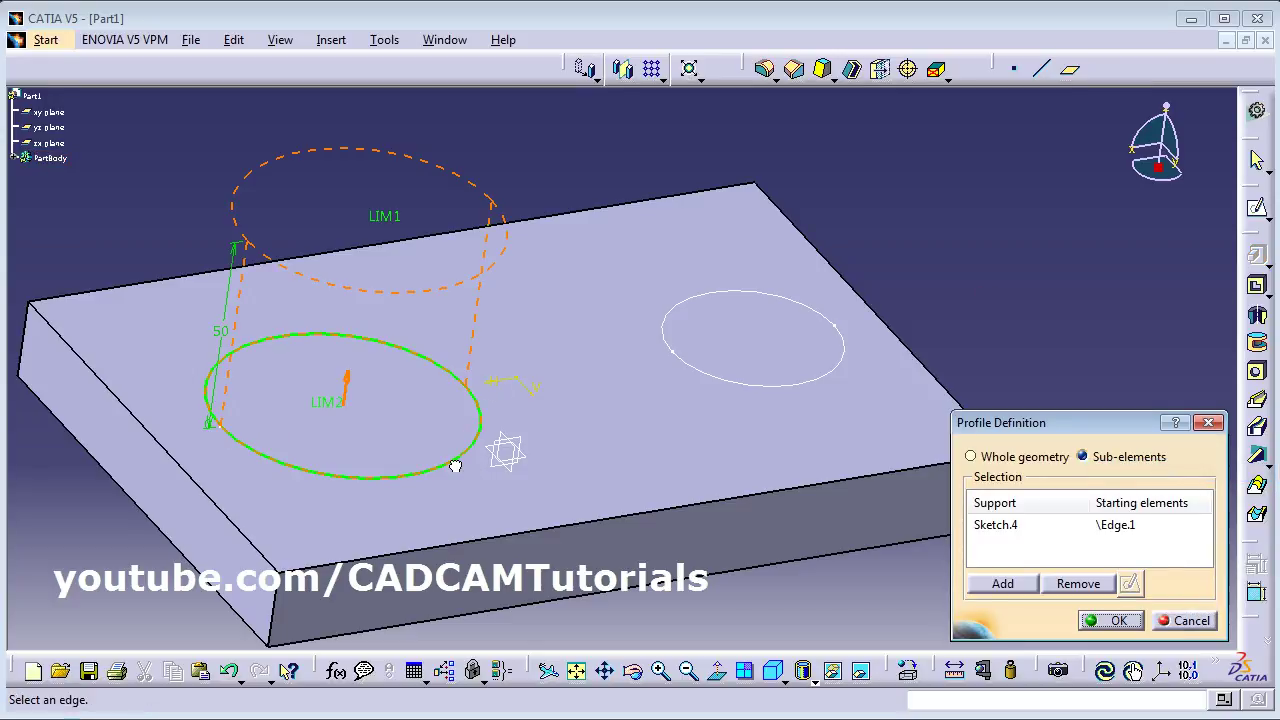
pyautogui.click(1115, 621)
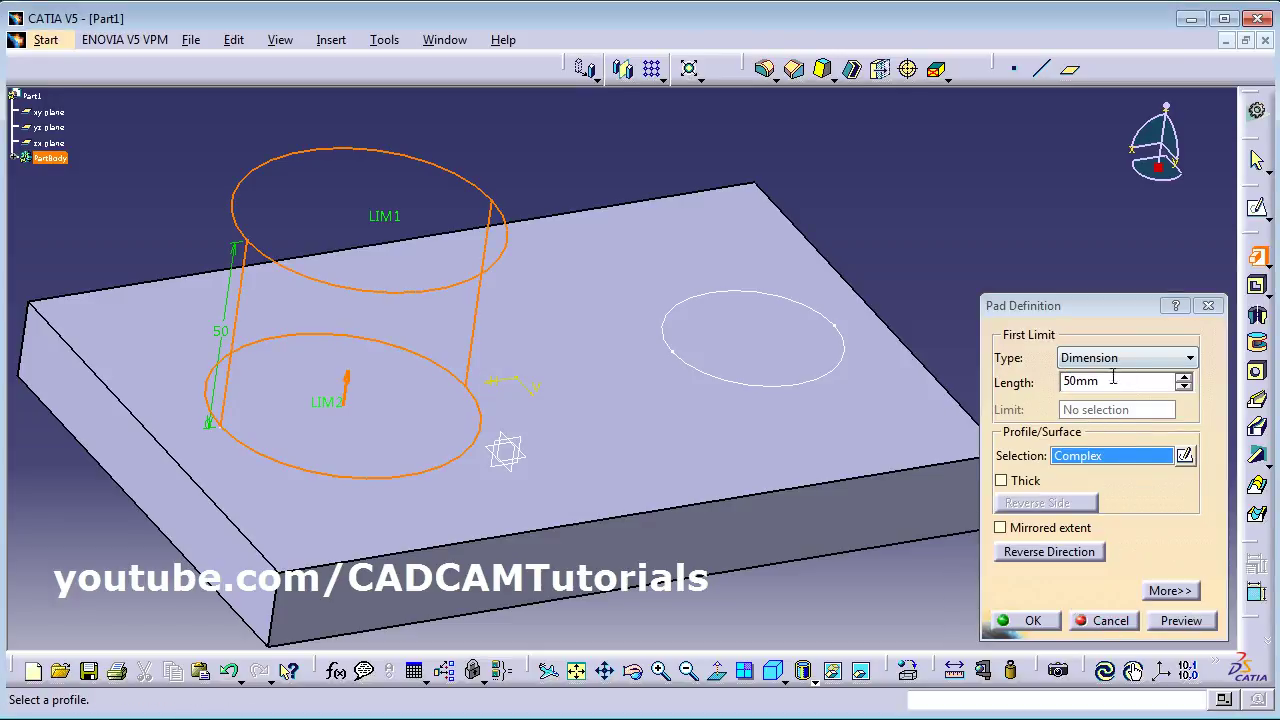
pyautogui.click(1031, 621)
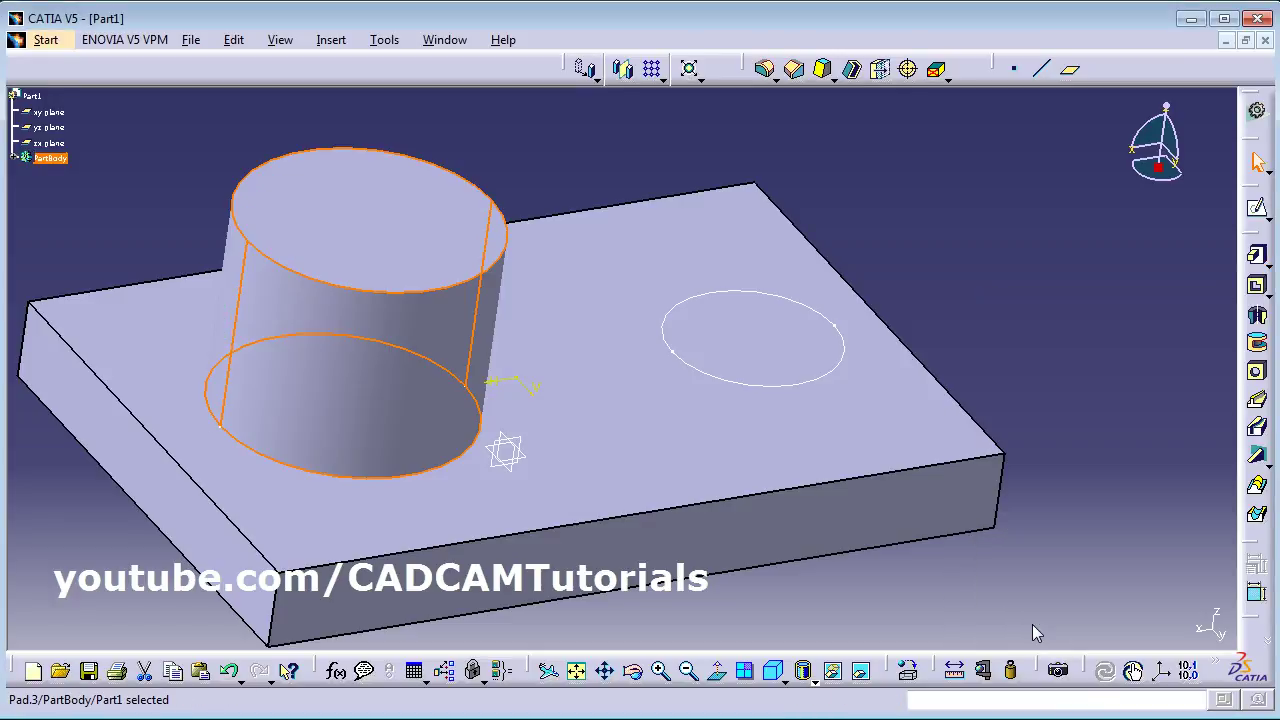
pyautogui.click(1050, 405)
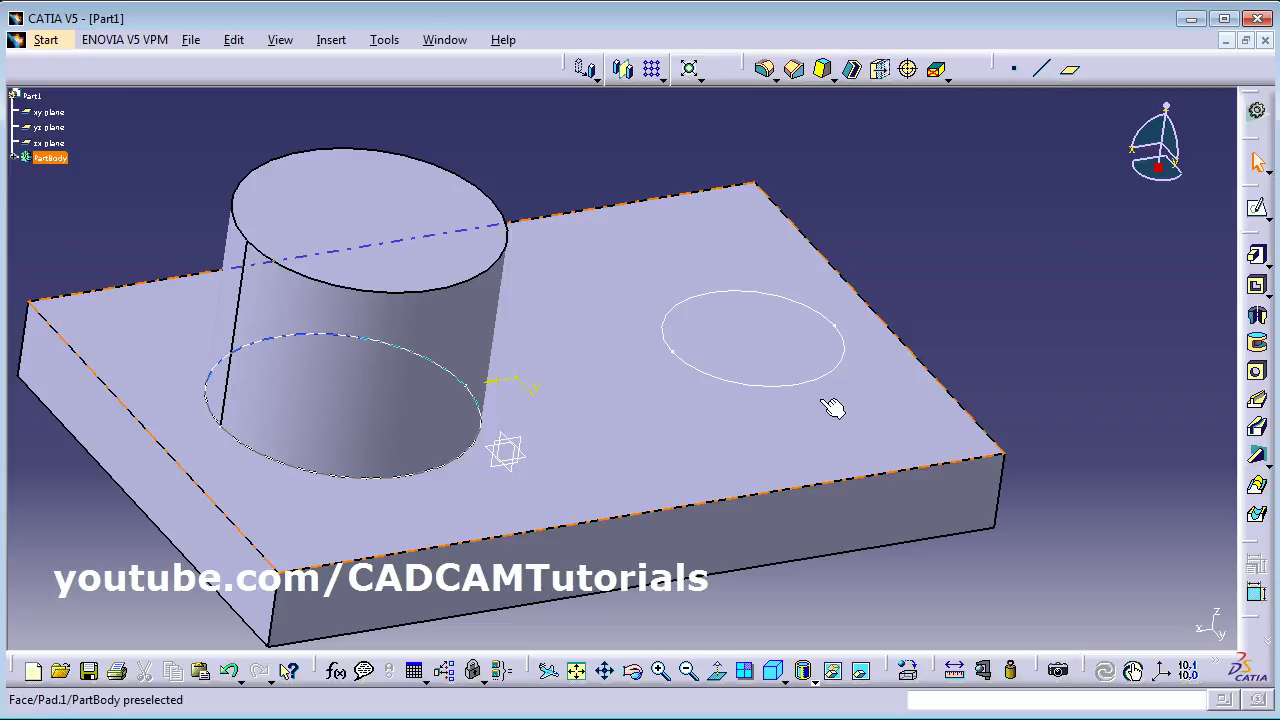
# Pad only the right circle into a 40mm cylinder
pyautogui.click(1257, 256)
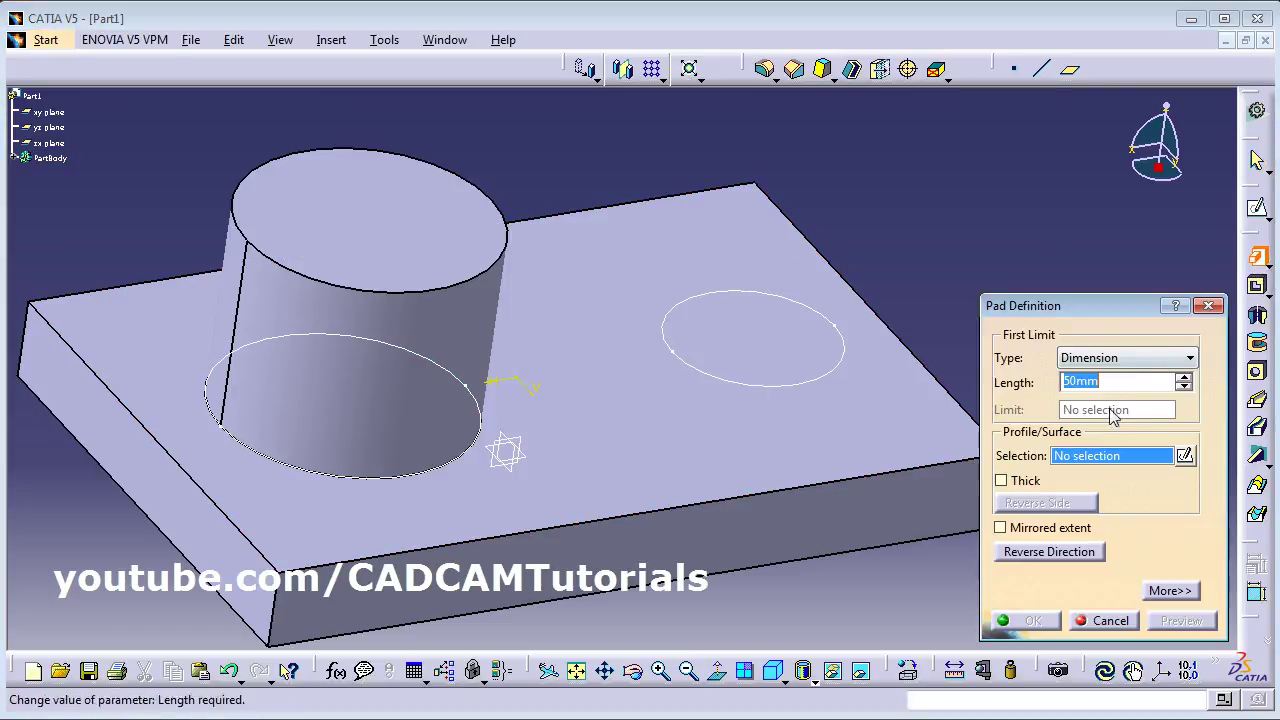
pyautogui.rightClick(1092, 465)
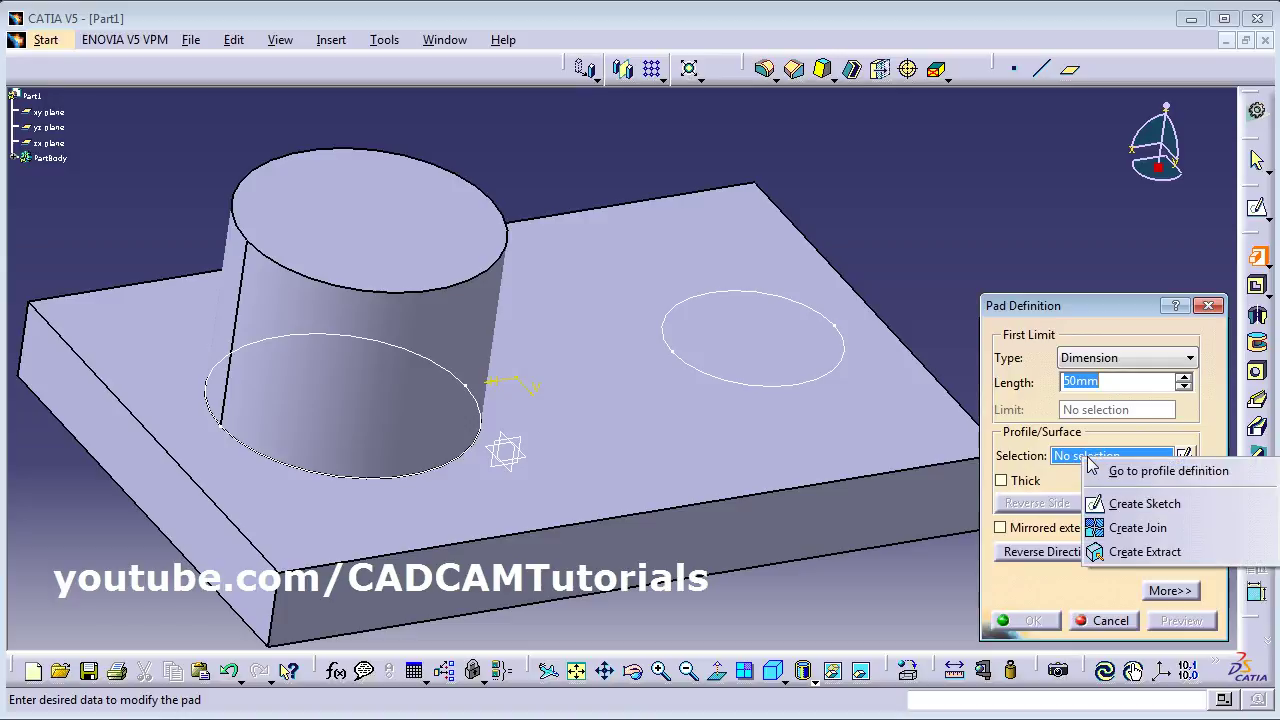
pyautogui.click(1145, 473)
pyautogui.click(805, 390)
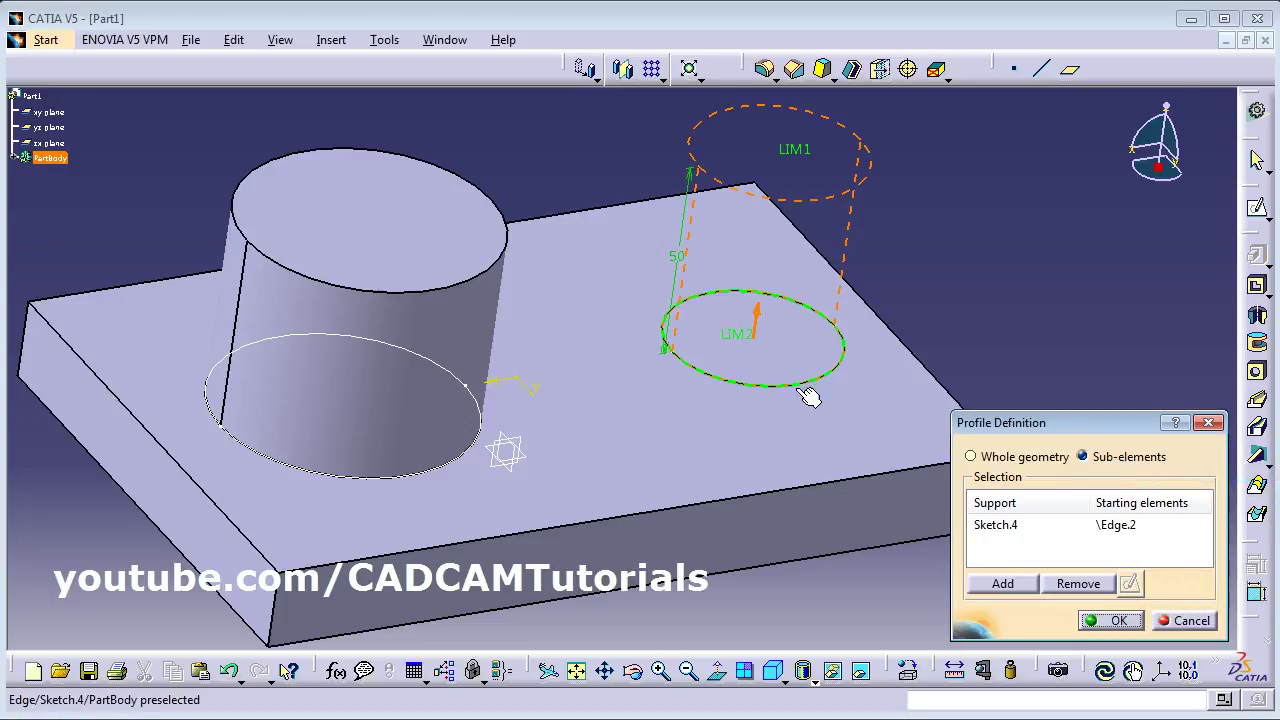
pyautogui.click(1110, 621)
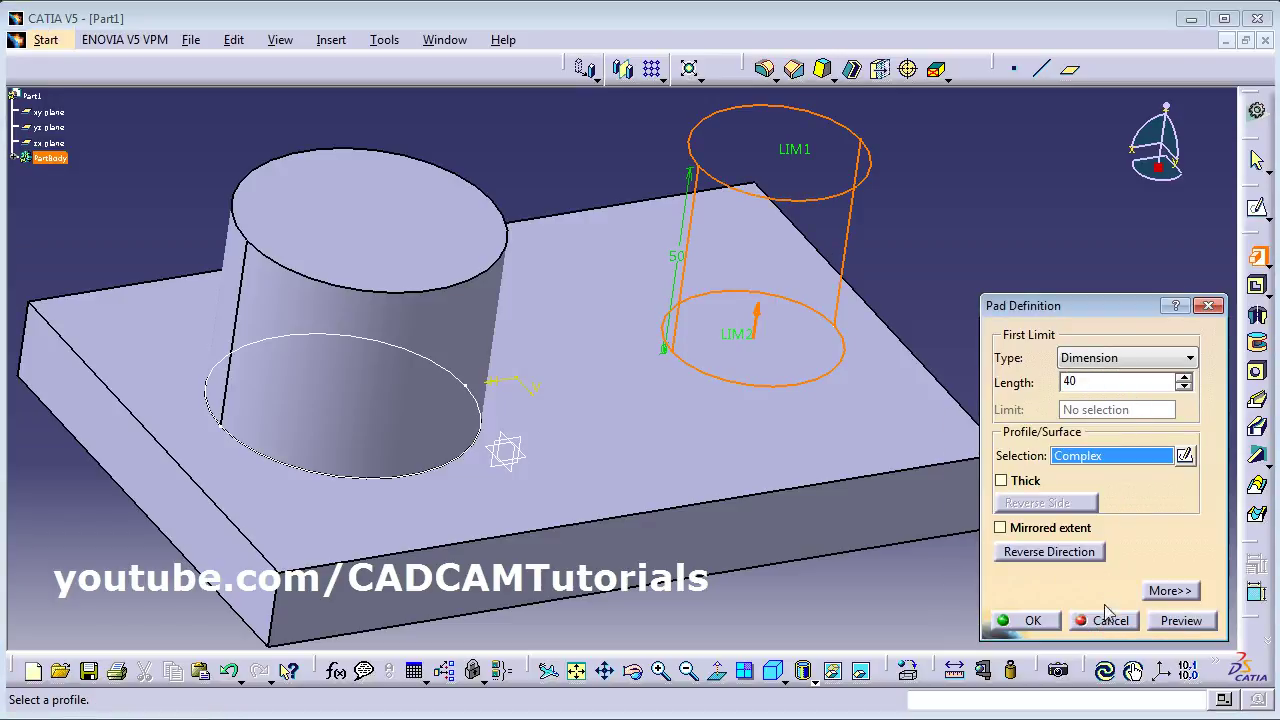
pyautogui.write('40')
pyautogui.click(1022, 621)
# Edit the right cylinder's pad to a 30mm length
pyautogui.moveTo(443, 534); pyautogui.dragTo(483, 430, button='middle')
pyautogui.doubleClick(803, 349)
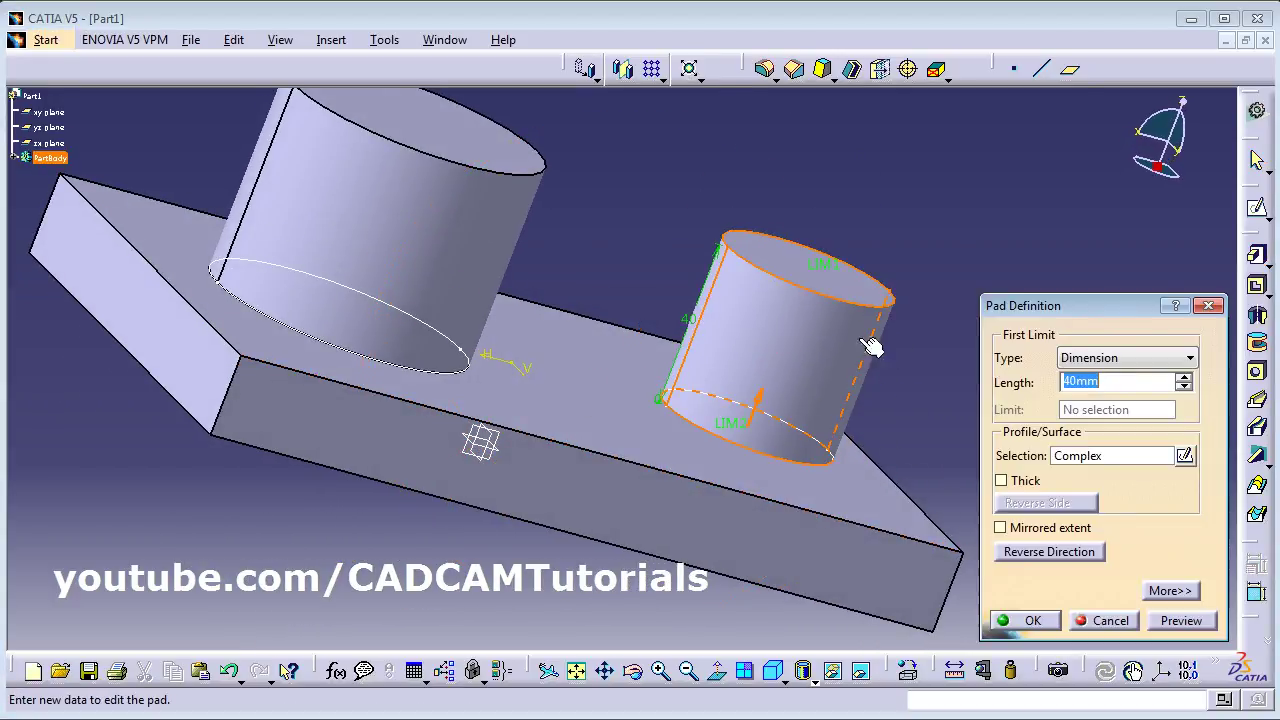
pyautogui.press('Return')
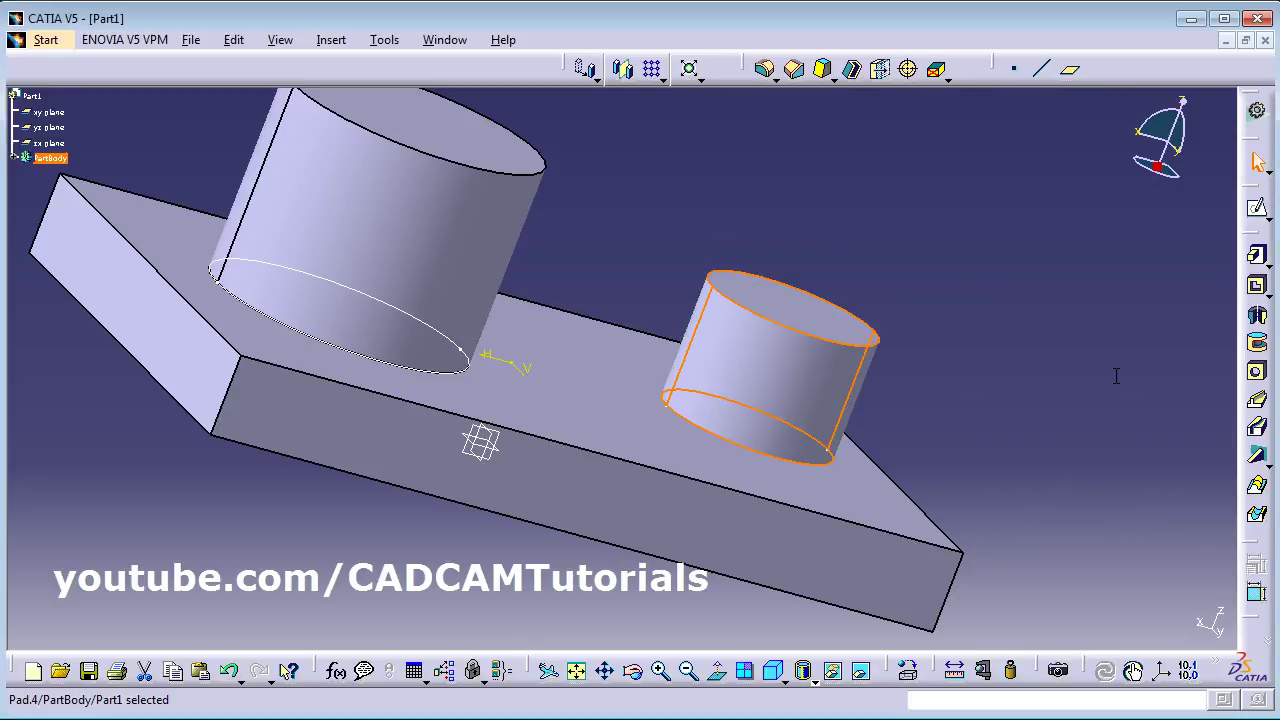
pyautogui.click(970, 398)
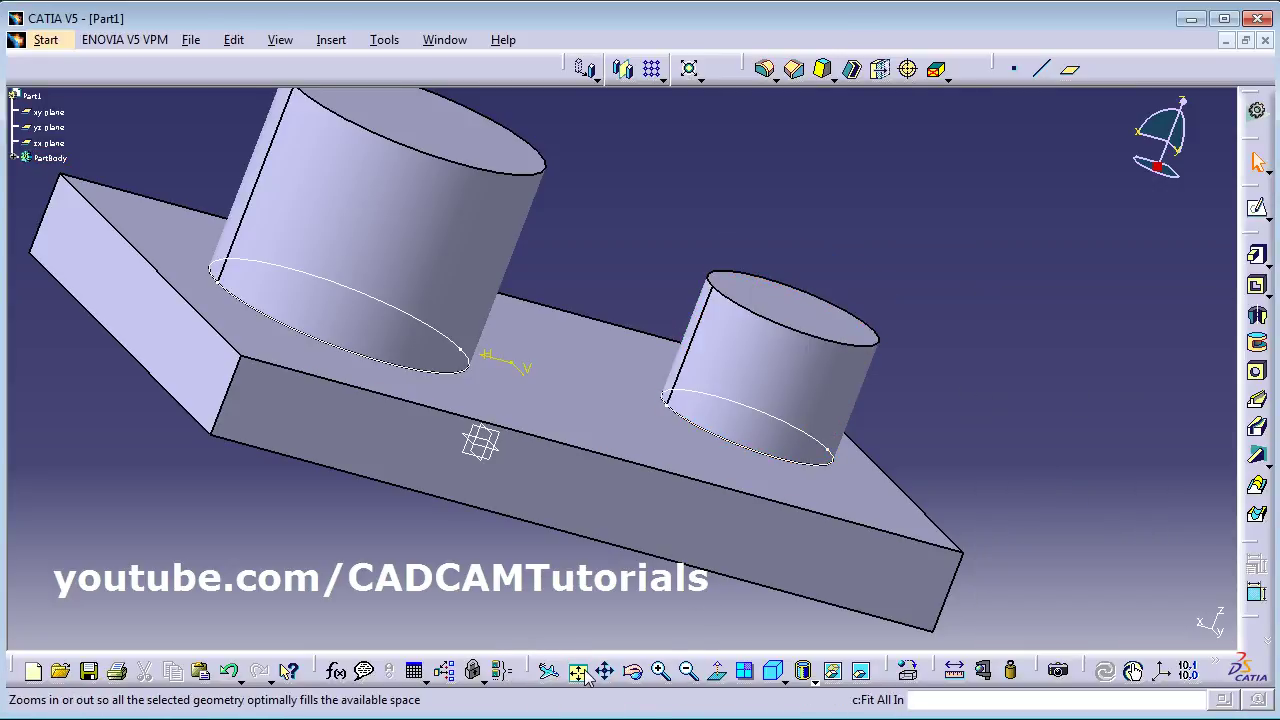
pyautogui.click(576, 670)
pyautogui.moveTo(747, 328); pyautogui.dragTo(575, 305, button='middle')
pyautogui.moveTo(823, 320); pyautogui.dragTo(1001, 221, button='middle')
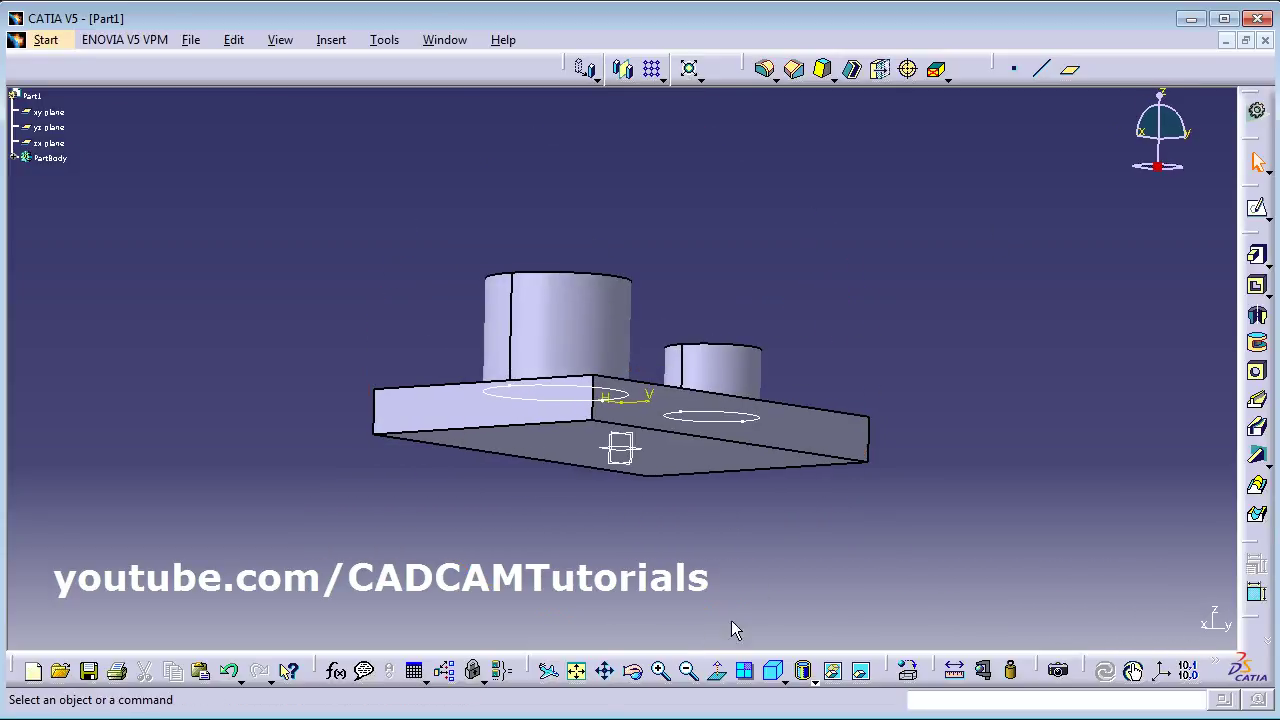
pyautogui.click(775, 671)
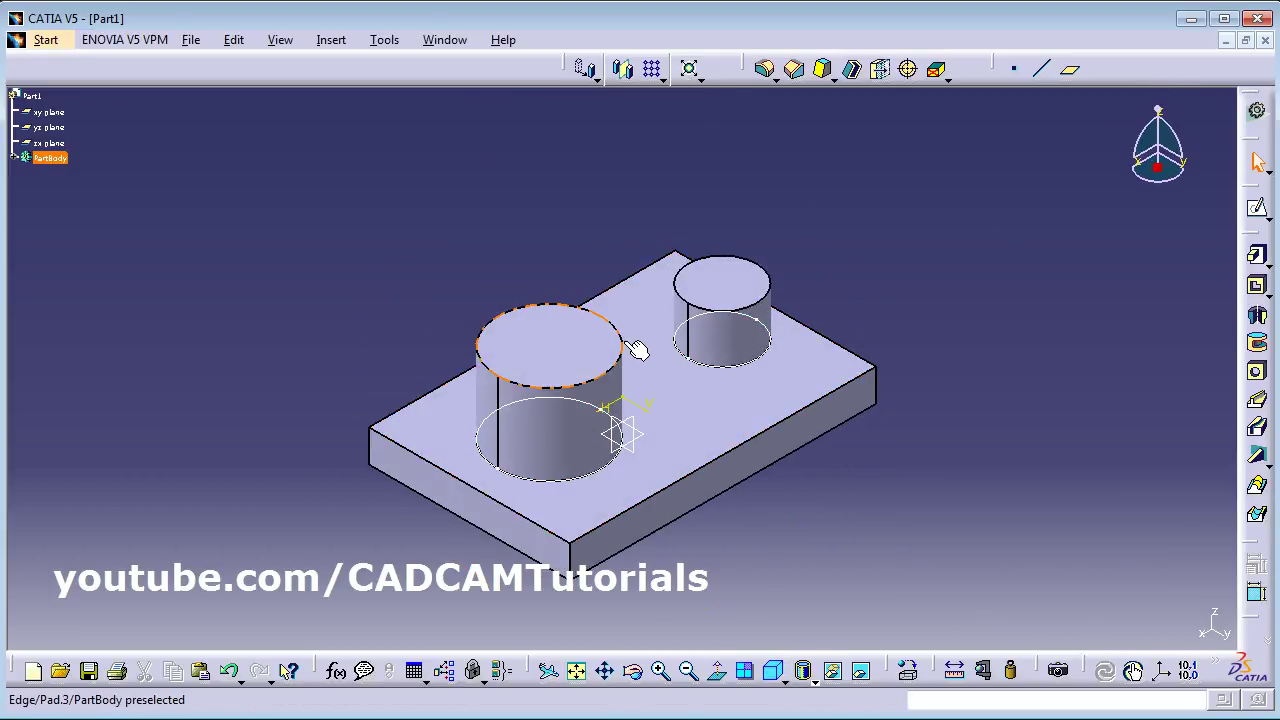
pyautogui.moveTo(1023, 480); pyautogui.dragTo(585, 341, button='middle')
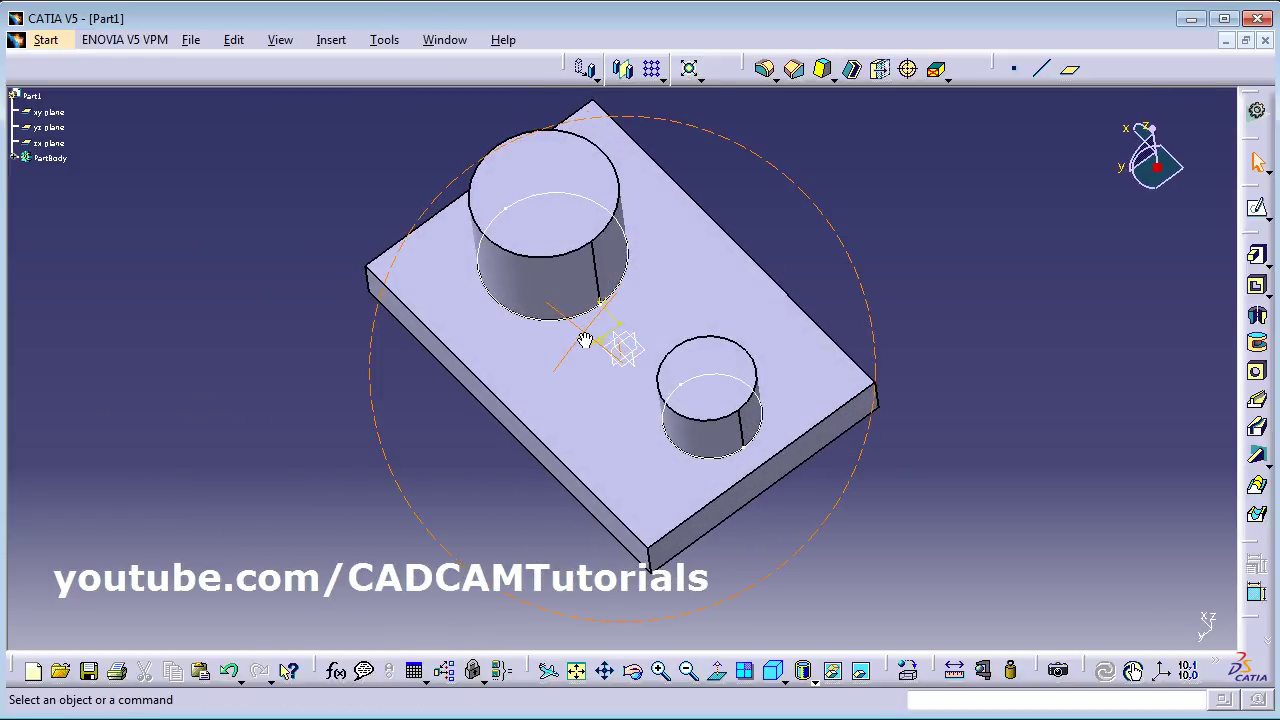
# Open a sketch on the zx plane, fitted and zoomed on the plate and cylinders' side profile
pyautogui.click(640, 358)
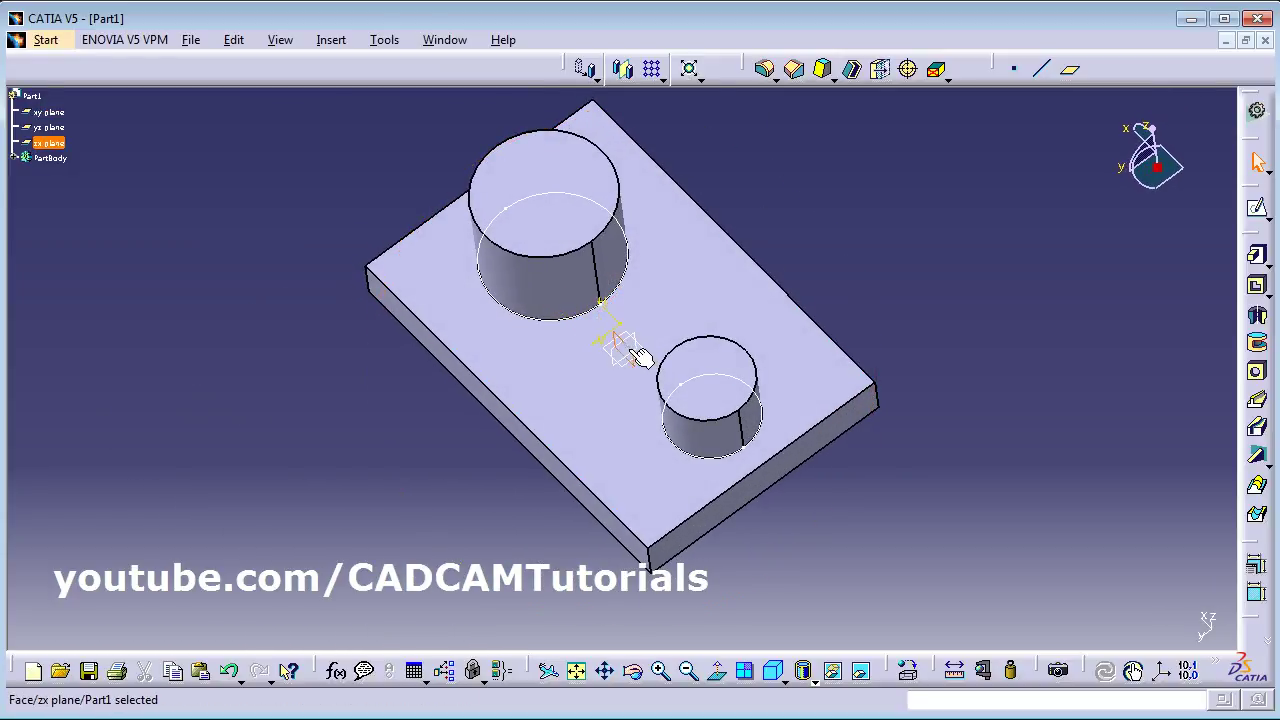
pyautogui.click(1260, 212)
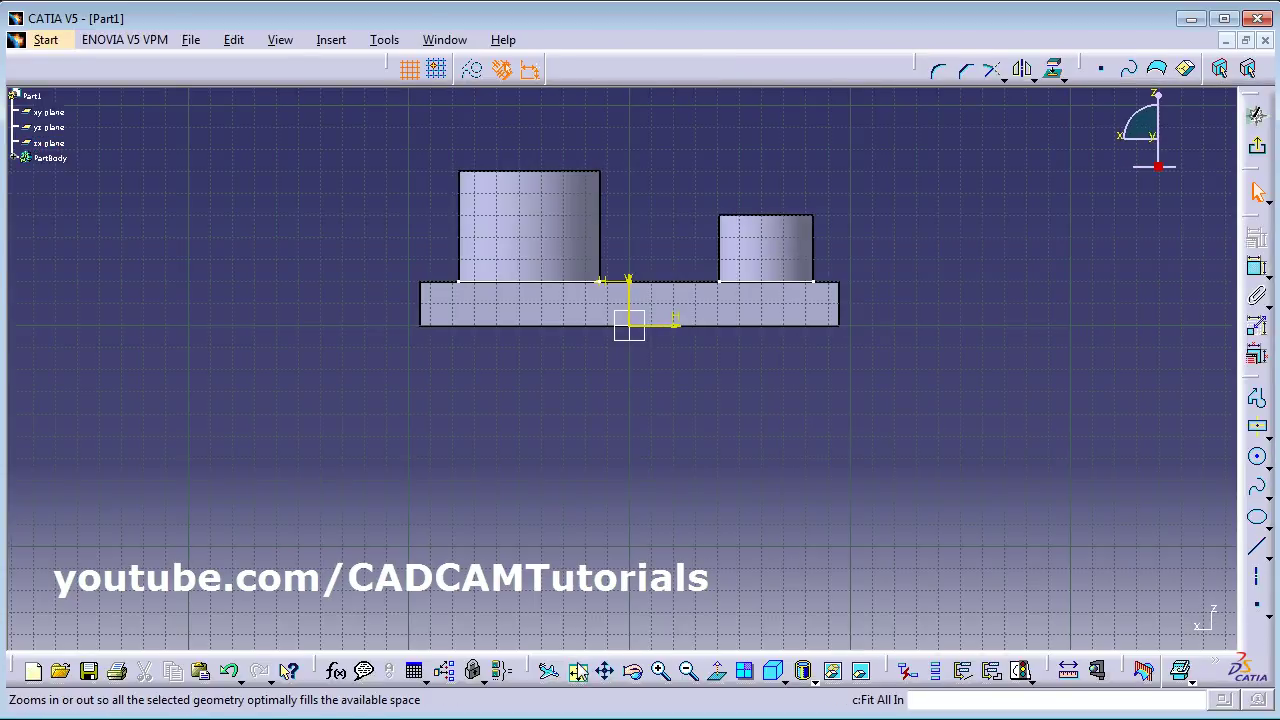
pyautogui.click(578, 671)
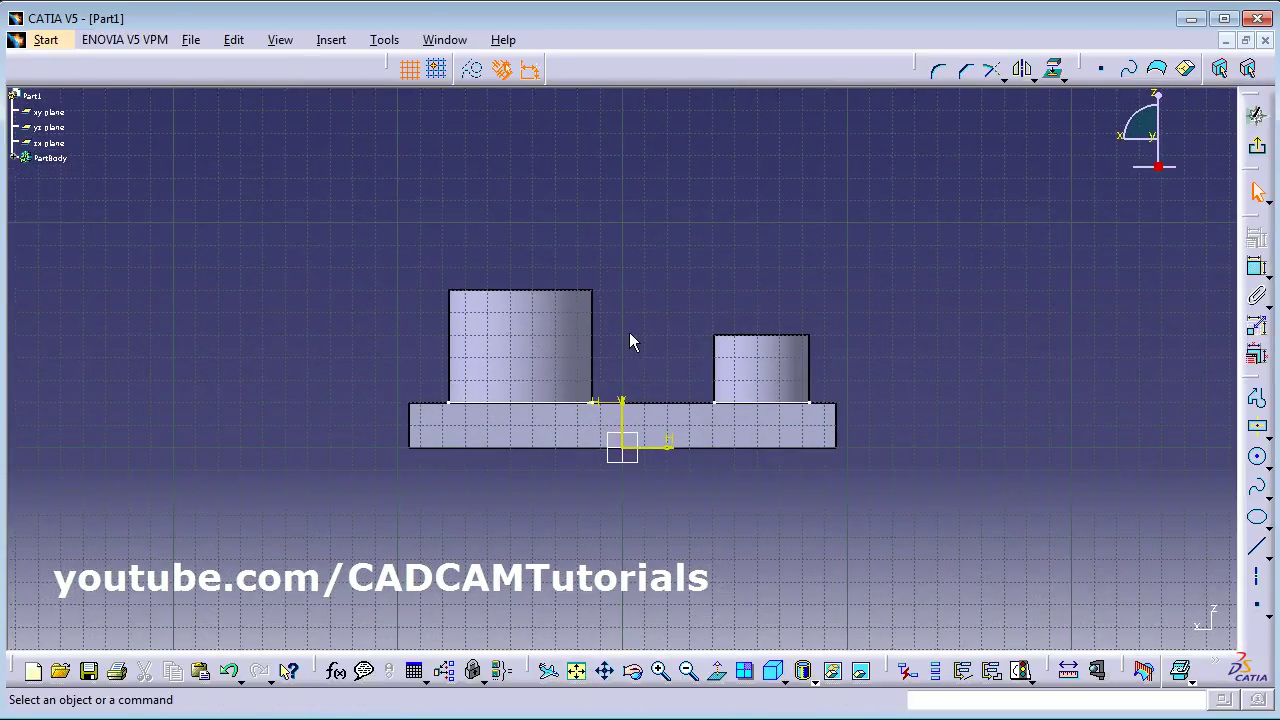
pyautogui.keyDown('ctrl'); pyautogui.moveTo(628, 341); pyautogui.dragTo(628, 233, button='middle'); pyautogui.keyUp('ctrl')
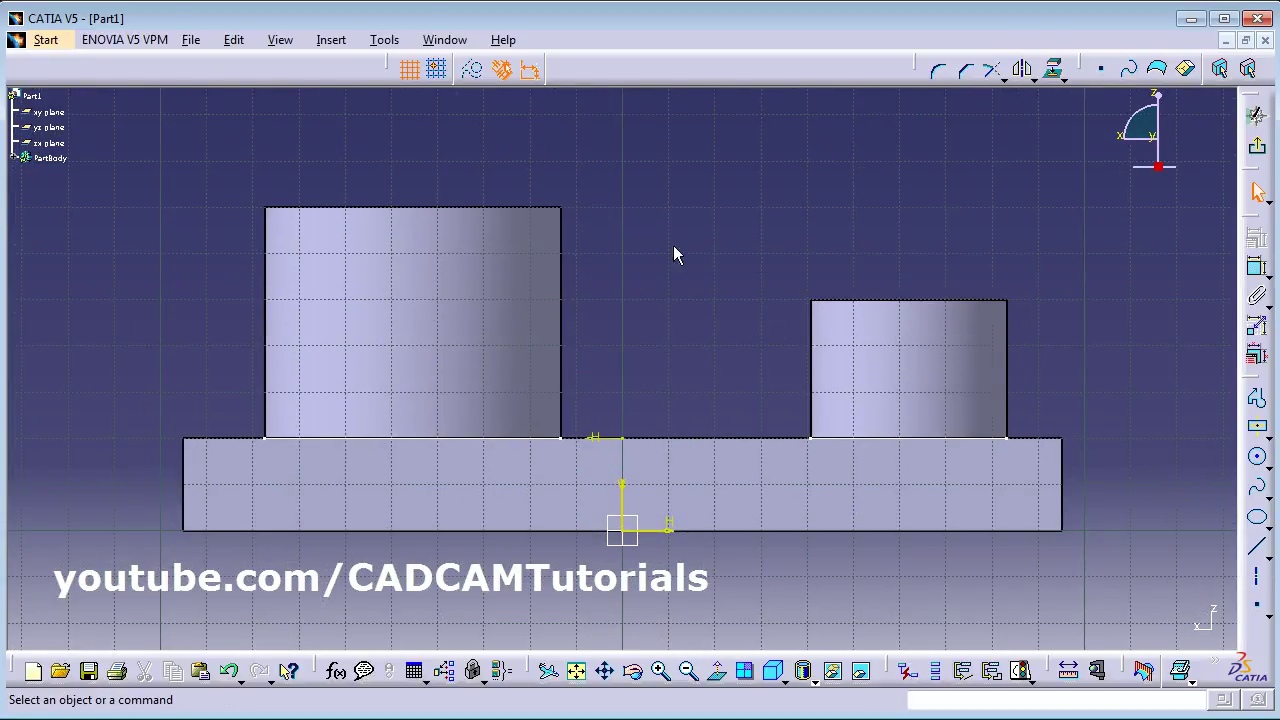
# Draw a line from the tall cylinder's top corner to the shorter cylinder's top-left corner
pyautogui.click(1257, 547)
pyautogui.click(575, 214)
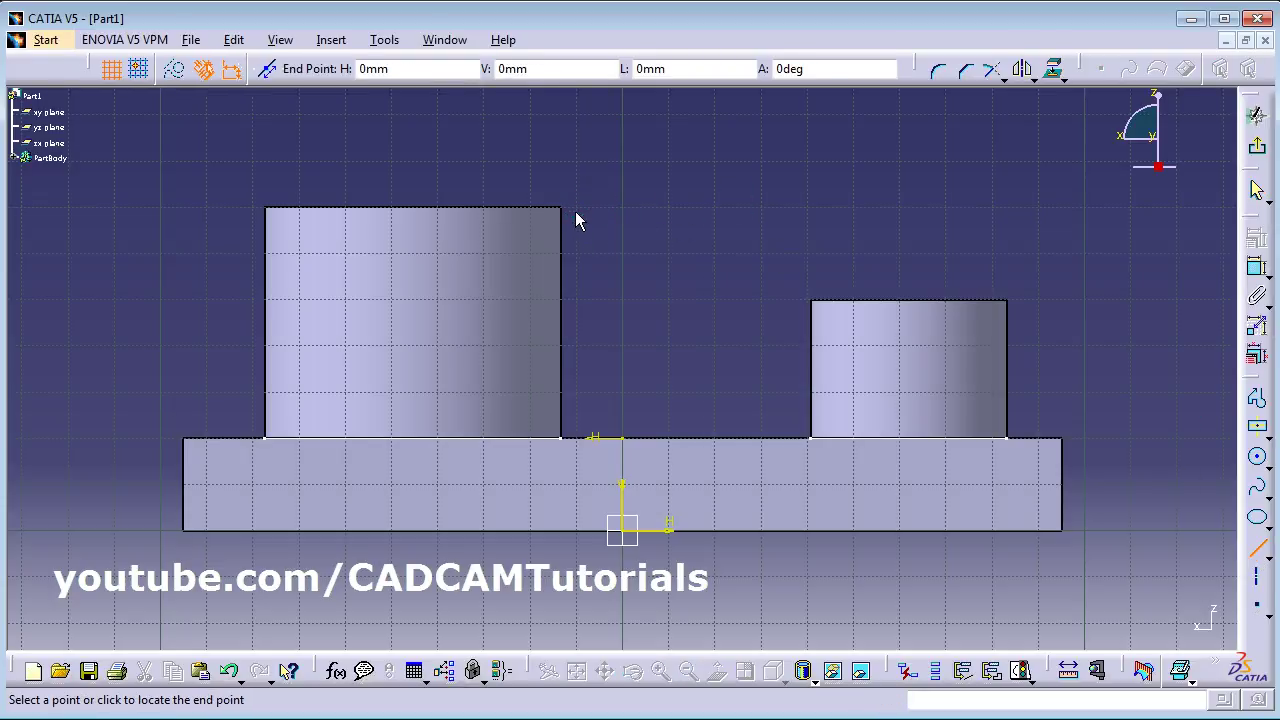
pyautogui.click(796, 299)
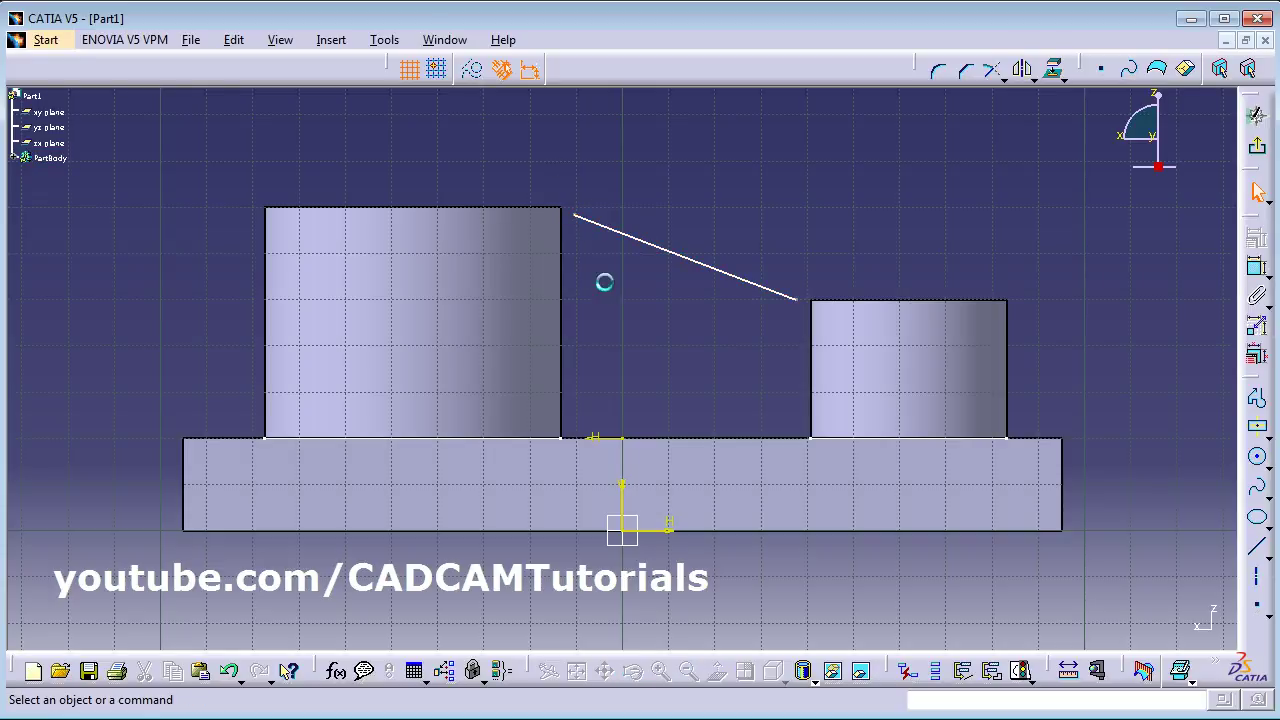
pyautogui.click(585, 219)
pyautogui.click(580, 166)
pyautogui.moveTo(600, 366)
pyautogui.mouseDown(button='middle')
pyautogui.moveTo(600, 340)
pyautogui.moveTo(684, 374)
pyautogui.mouseUp(button='middle')
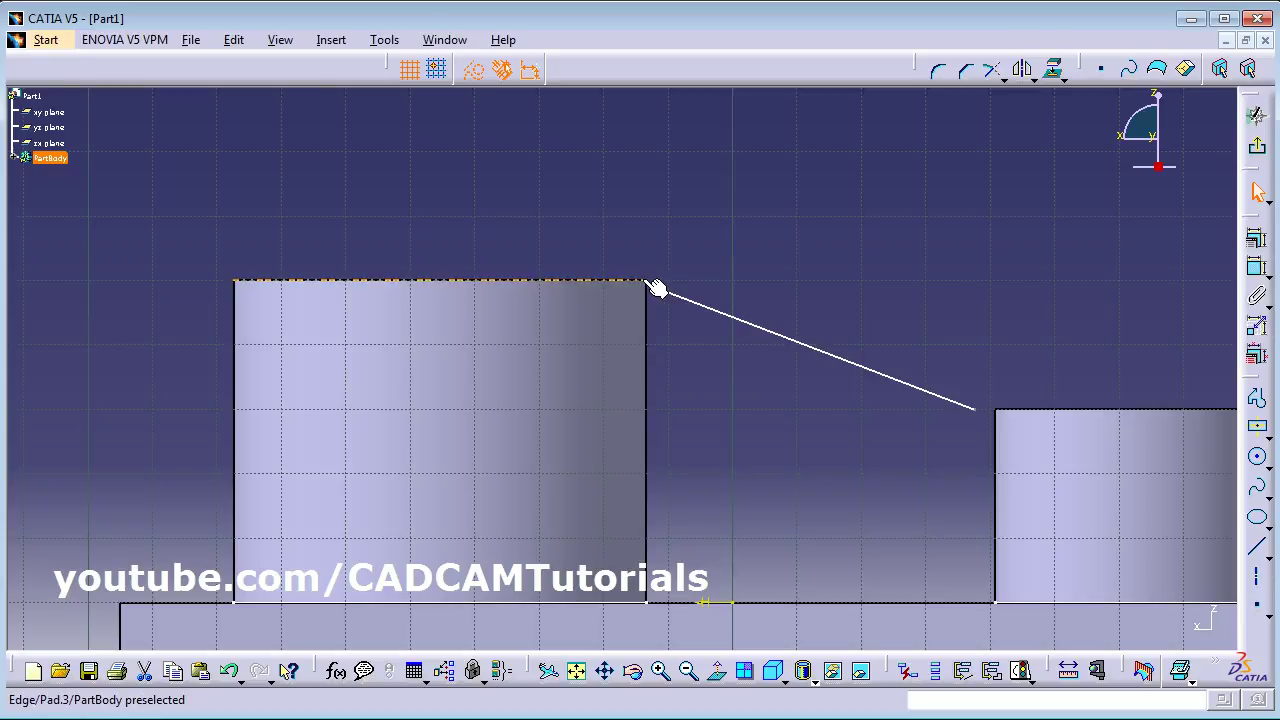
# Make the line's two endpoints coincident with the tall and short pads' top edges
pyautogui.keyDown('ctrl'); pyautogui.click(644, 282); pyautogui.keyUp('ctrl')
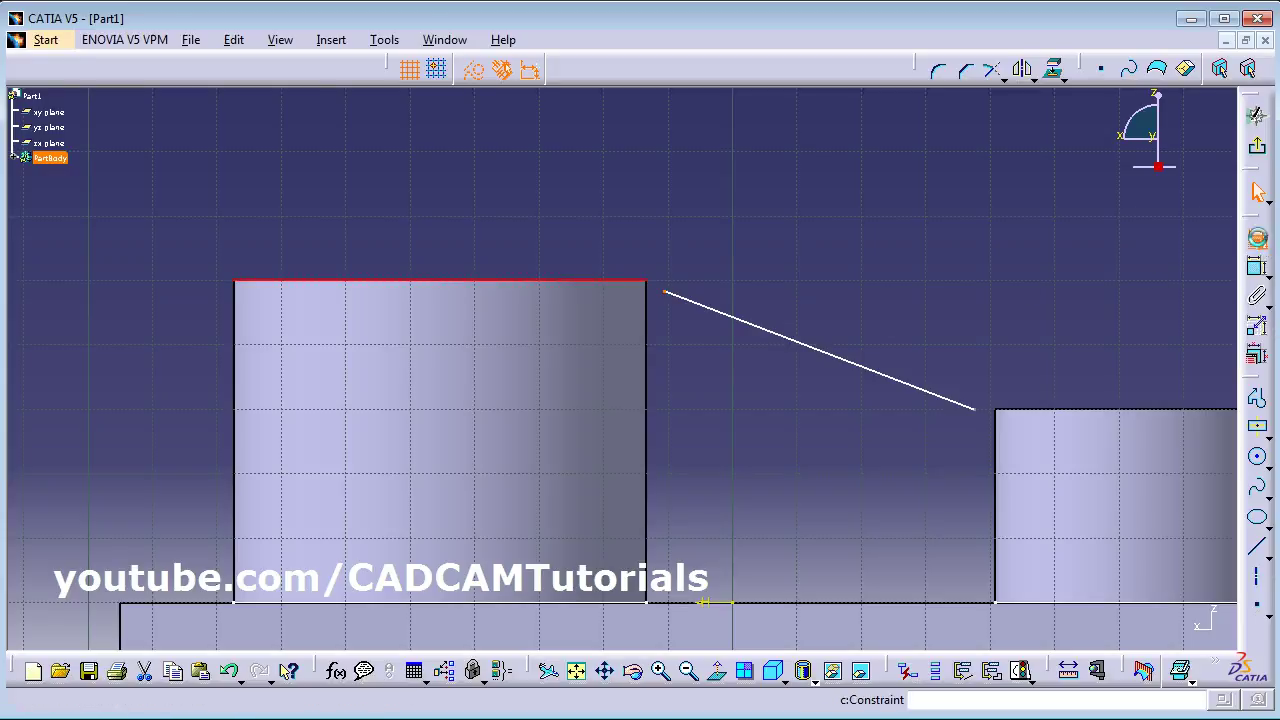
pyautogui.click(1257, 237)
pyautogui.click(998, 296)
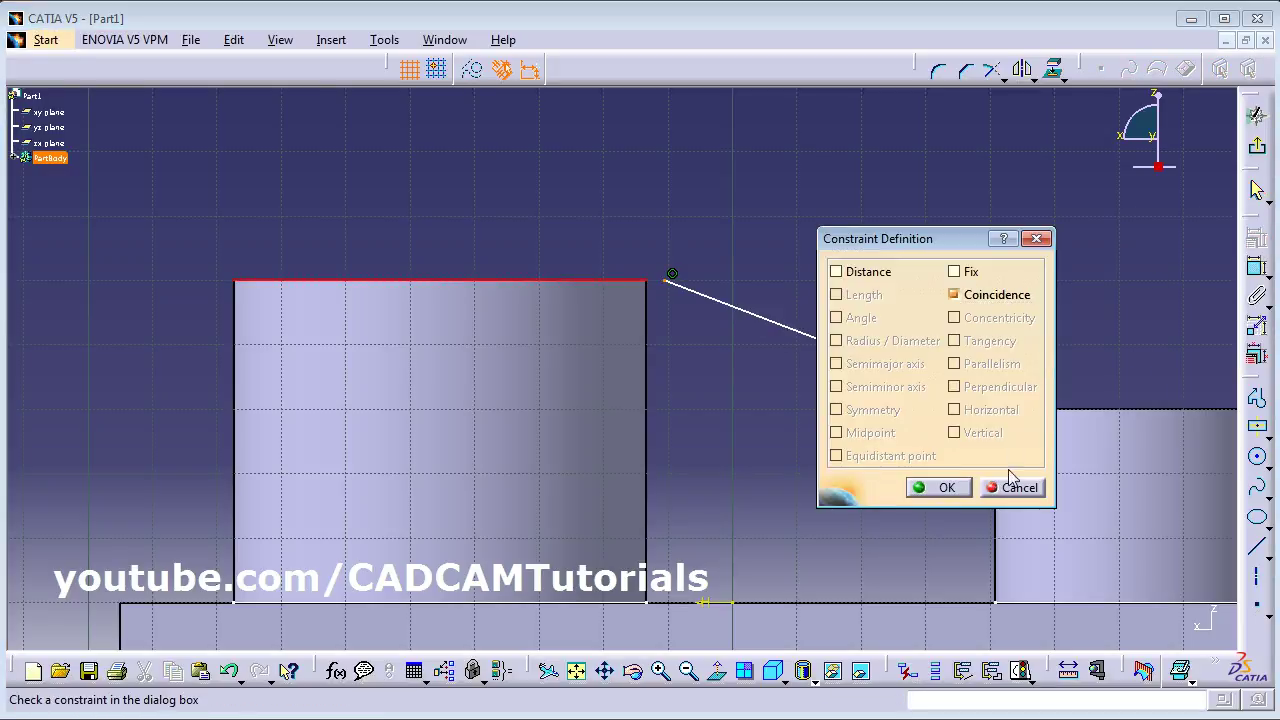
pyautogui.click(945, 489)
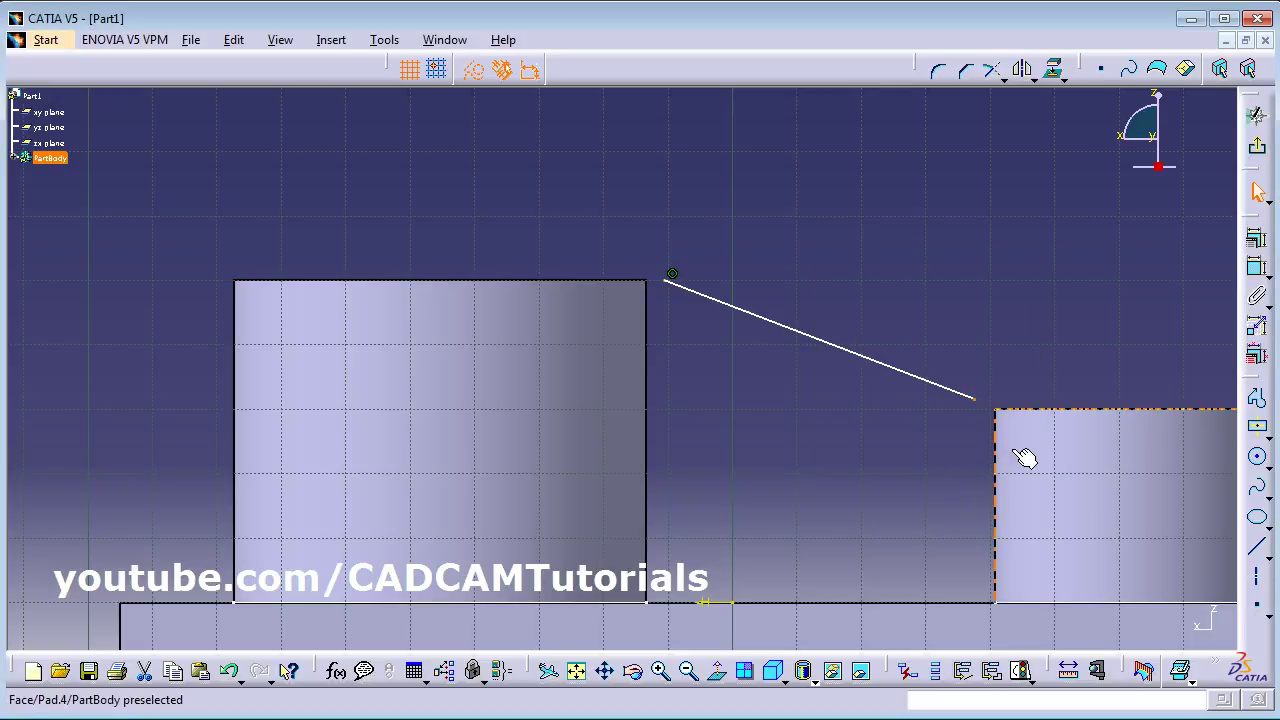
pyautogui.click(1064, 410)
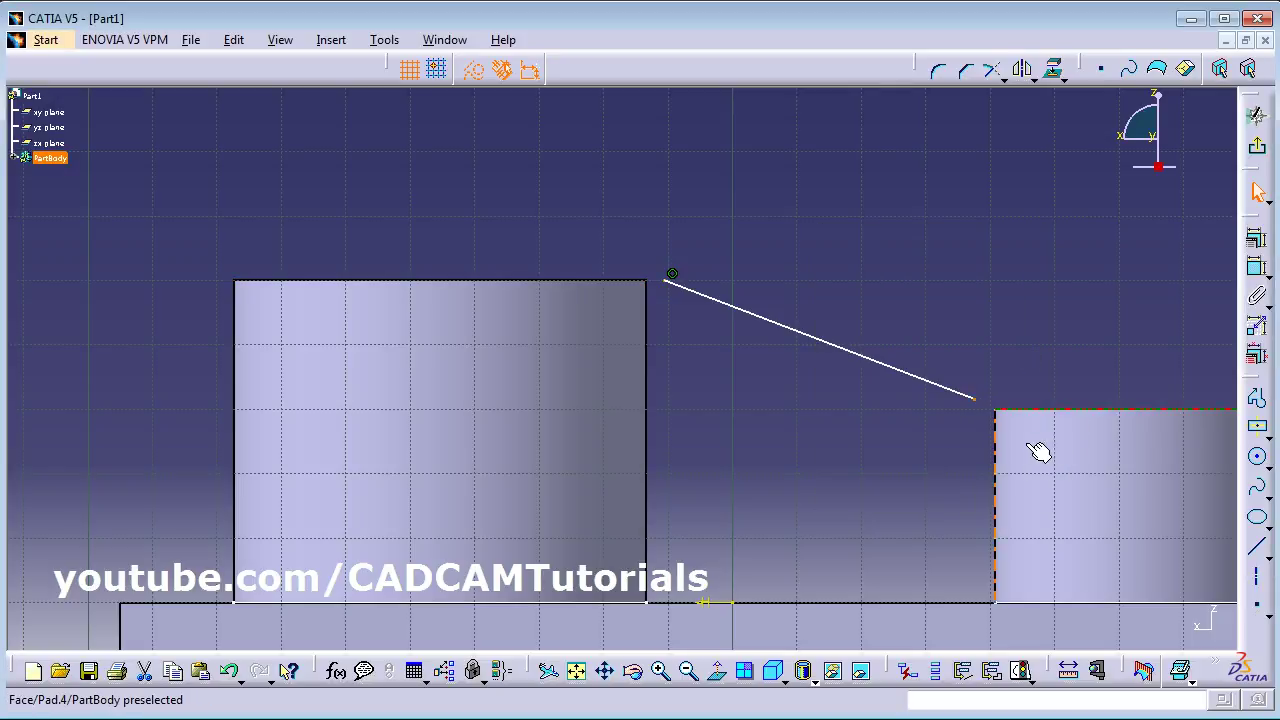
pyautogui.click(1257, 243)
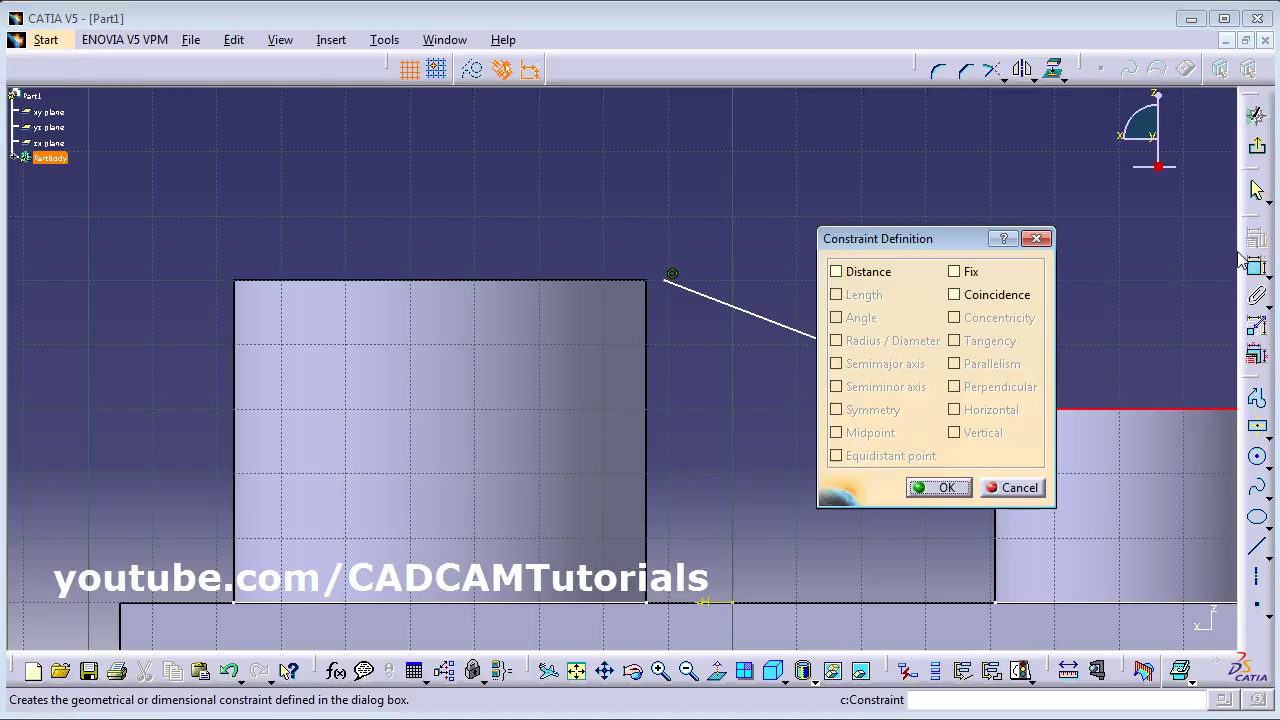
pyautogui.click(971, 296)
pyautogui.click(945, 489)
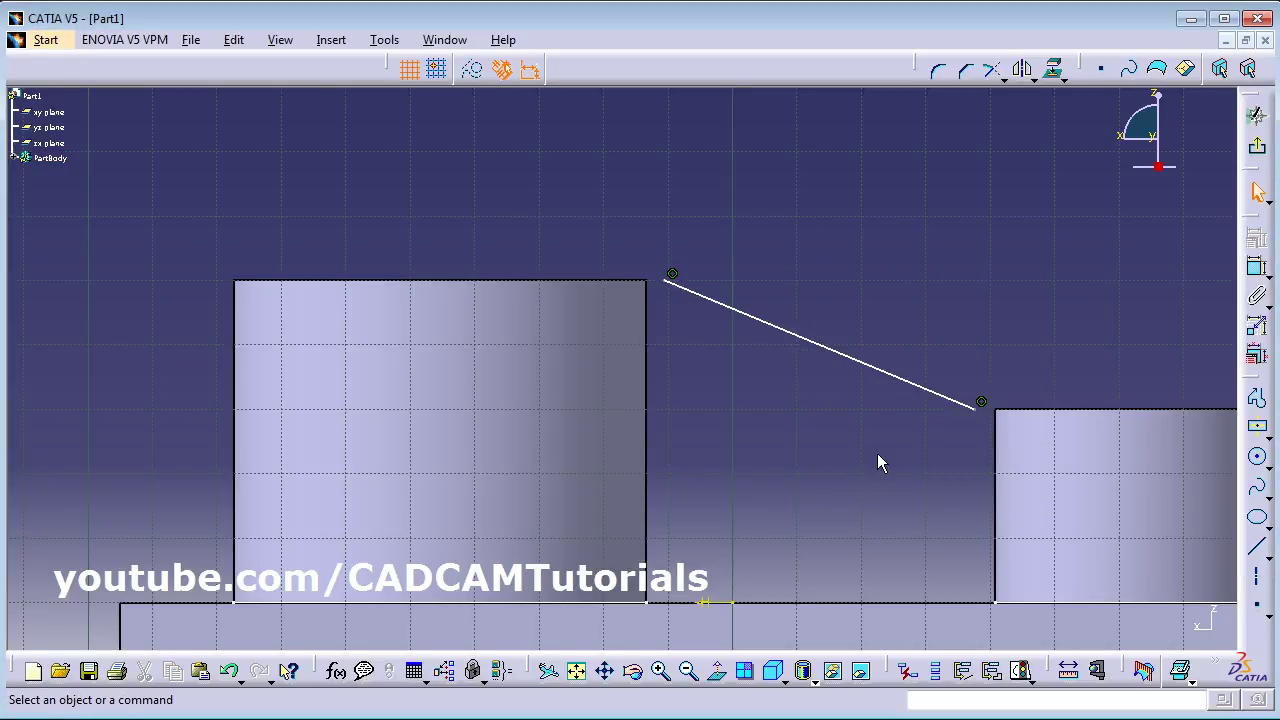
# Exit the line sketch to Part Design and expand the PartBody tree to show Sketch.5
pyautogui.moveTo(709, 411); pyautogui.dragTo(623, 357, button='middle')
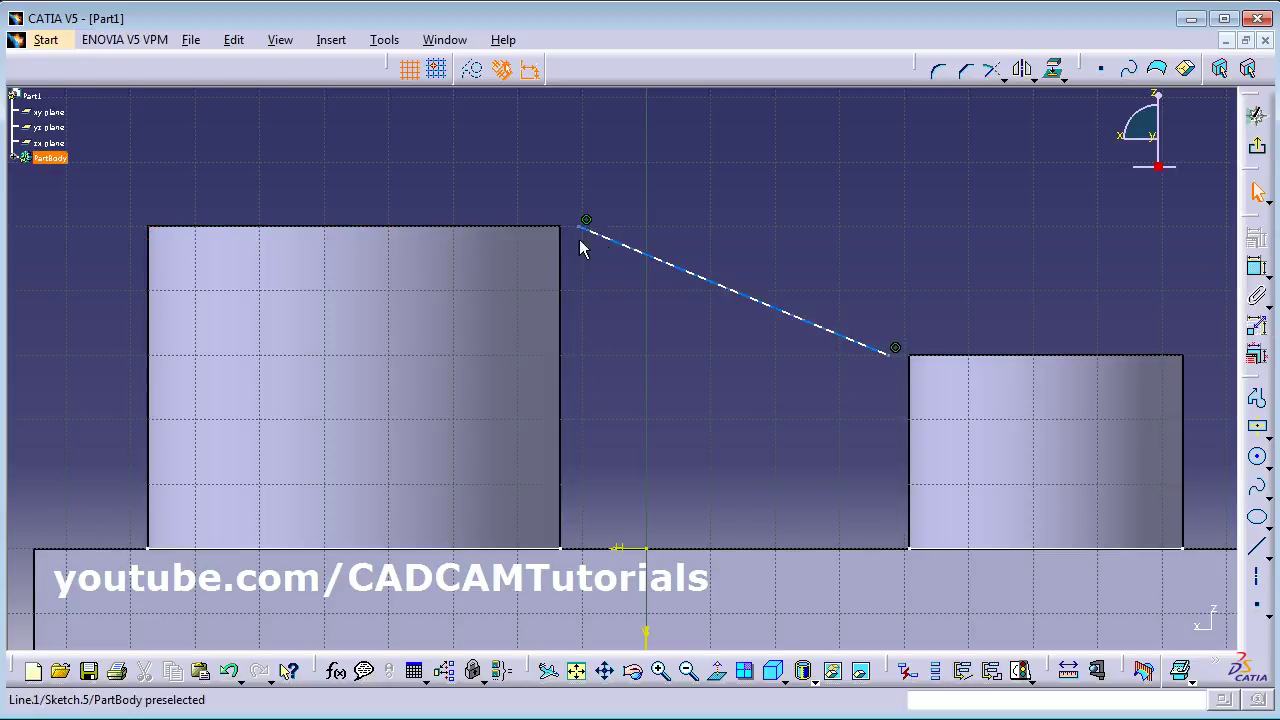
pyautogui.moveTo(606, 323)
pyautogui.mouseDown(button='middle')
pyautogui.moveTo(649, 321)
pyautogui.moveTo(637, 334)
pyautogui.moveTo(600, 277)
pyautogui.moveTo(522, 458)
pyautogui.mouseUp(button='middle')
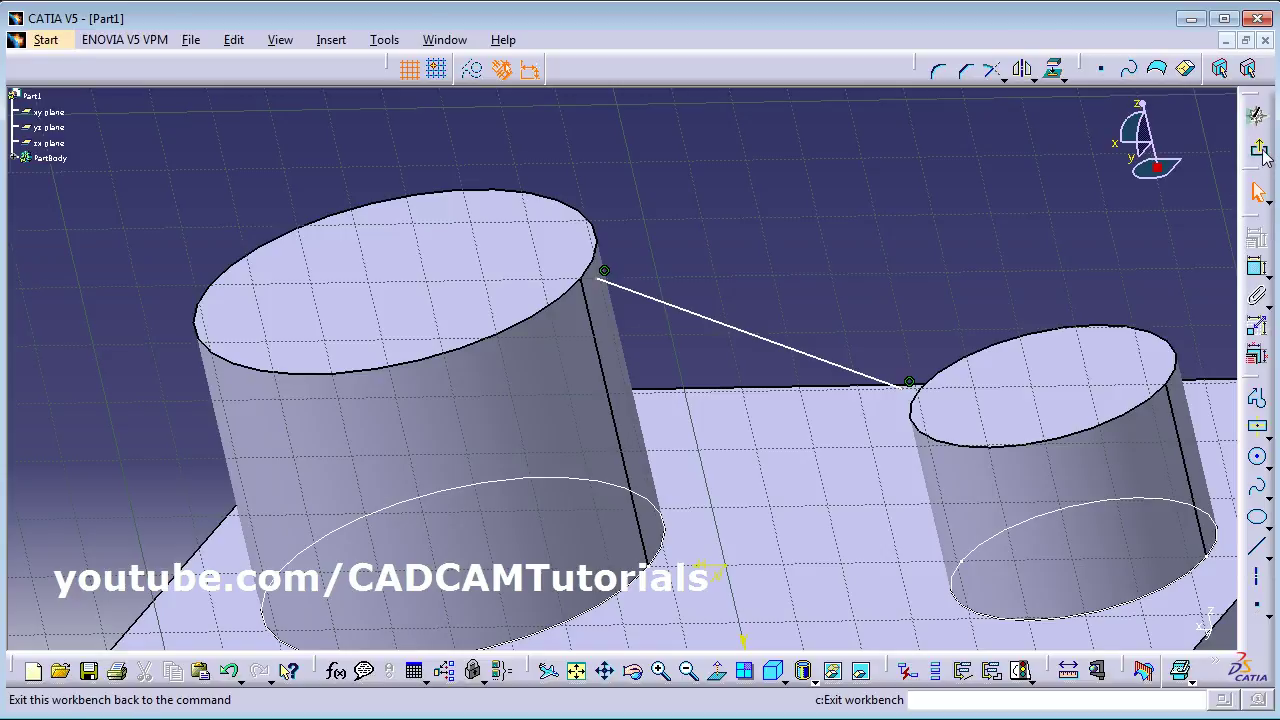
pyautogui.click(1260, 148)
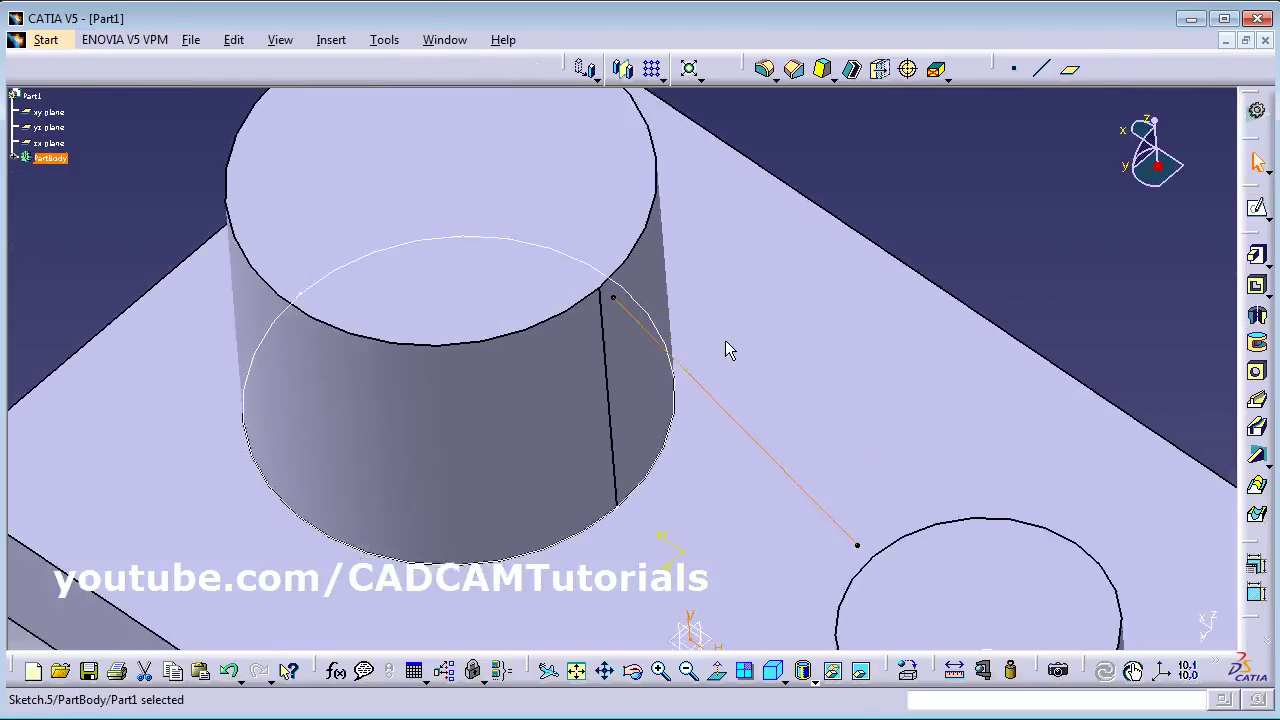
pyautogui.middleClick(748, 309)
pyautogui.click(1118, 252)
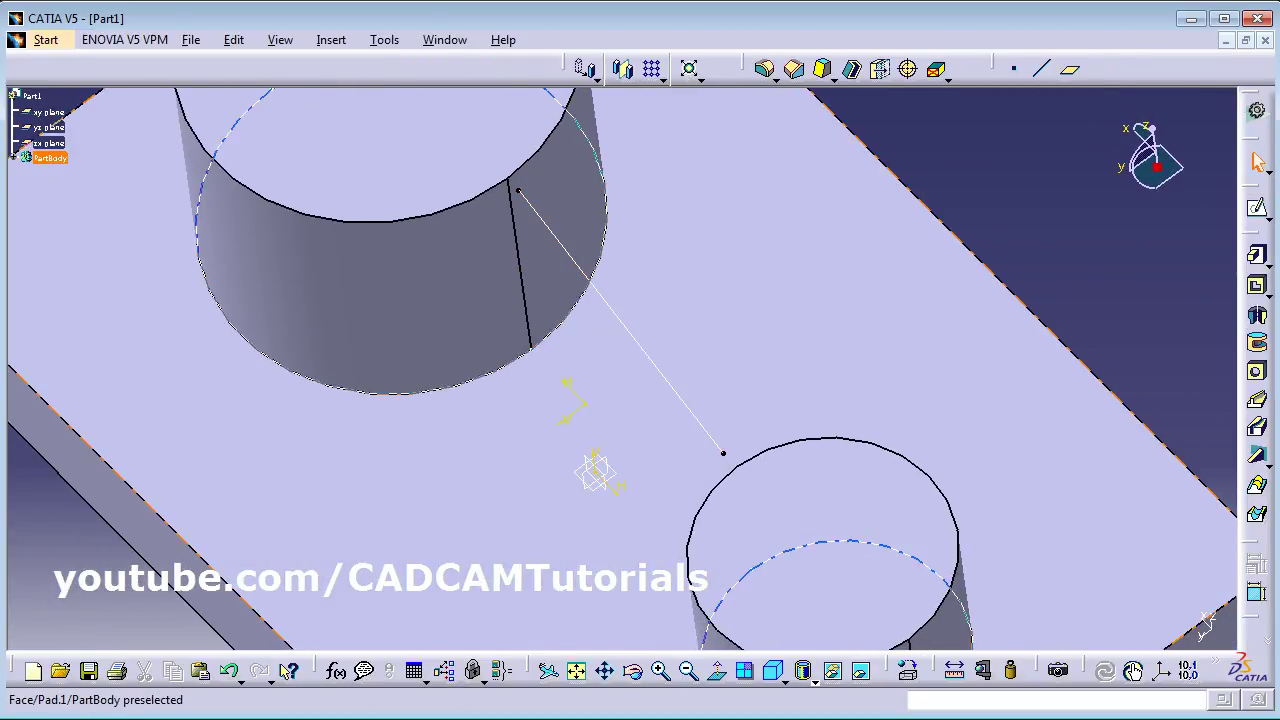
pyautogui.click(14, 159)
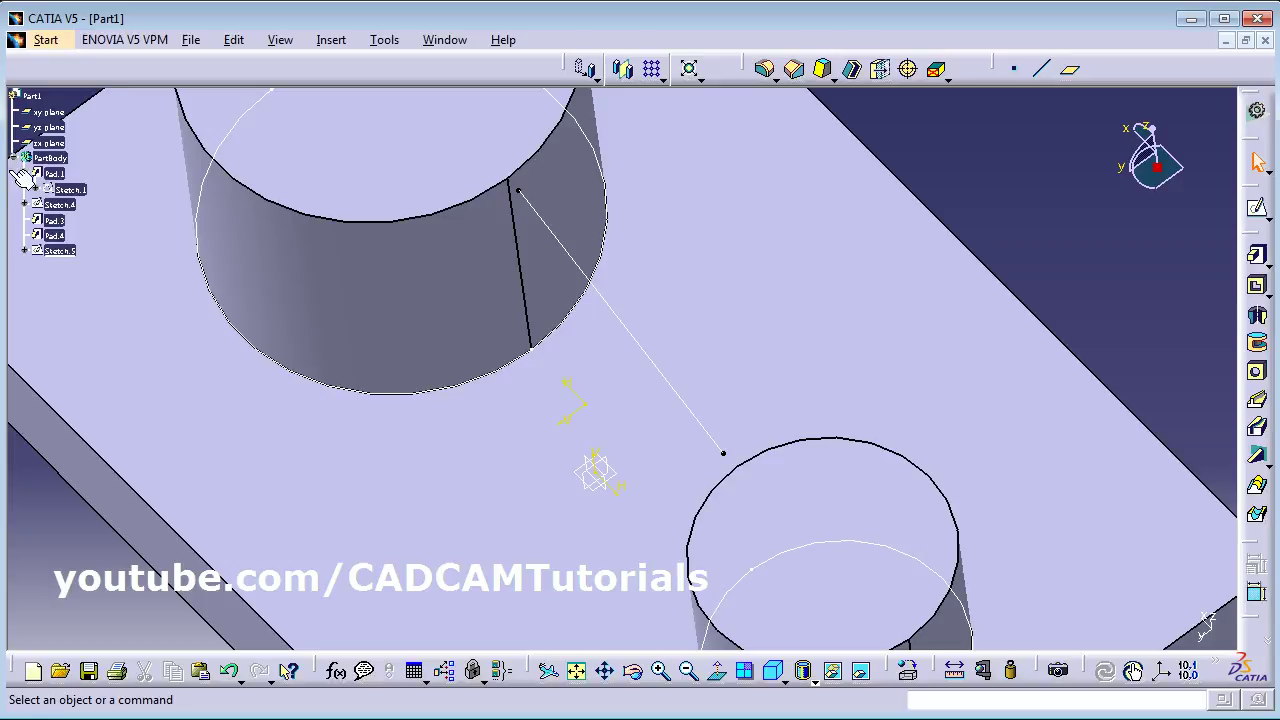
# Edit Sketch.4 and constrain the left circle to a 40 mm diameter
pyautogui.doubleClick(60, 205)
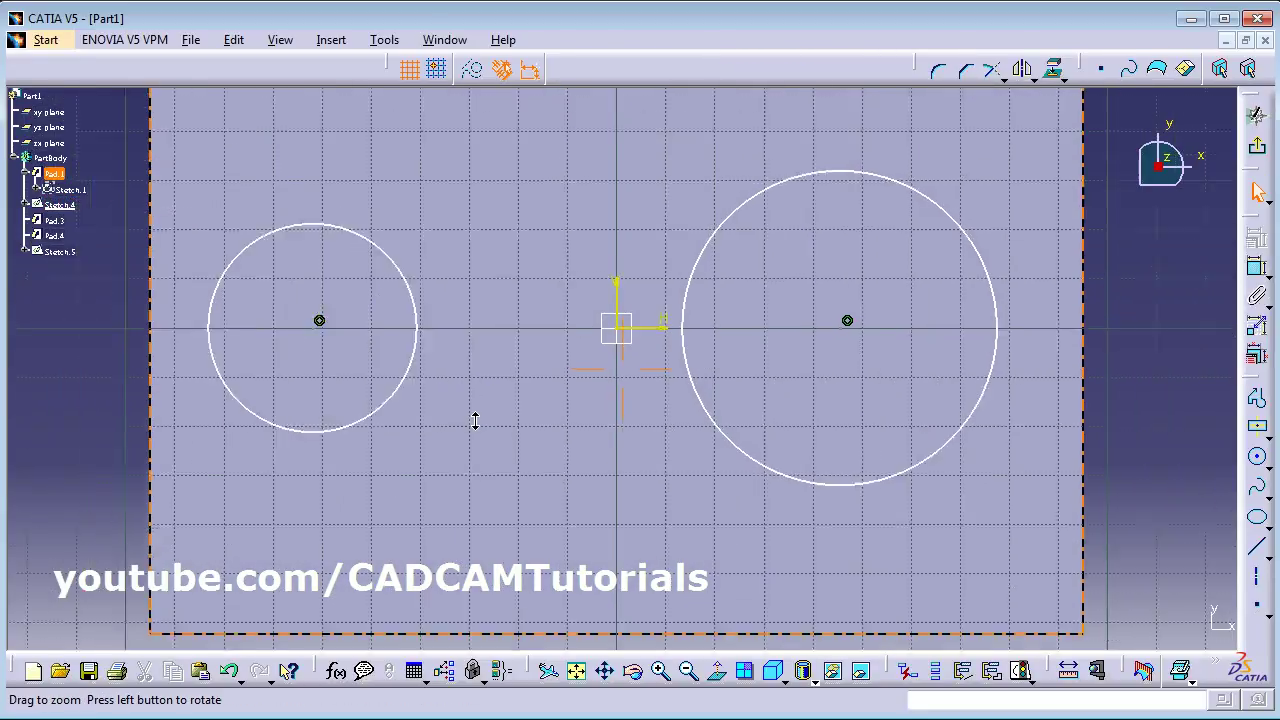
pyautogui.moveTo(475, 420); pyautogui.dragTo(476, 445, button='middle')
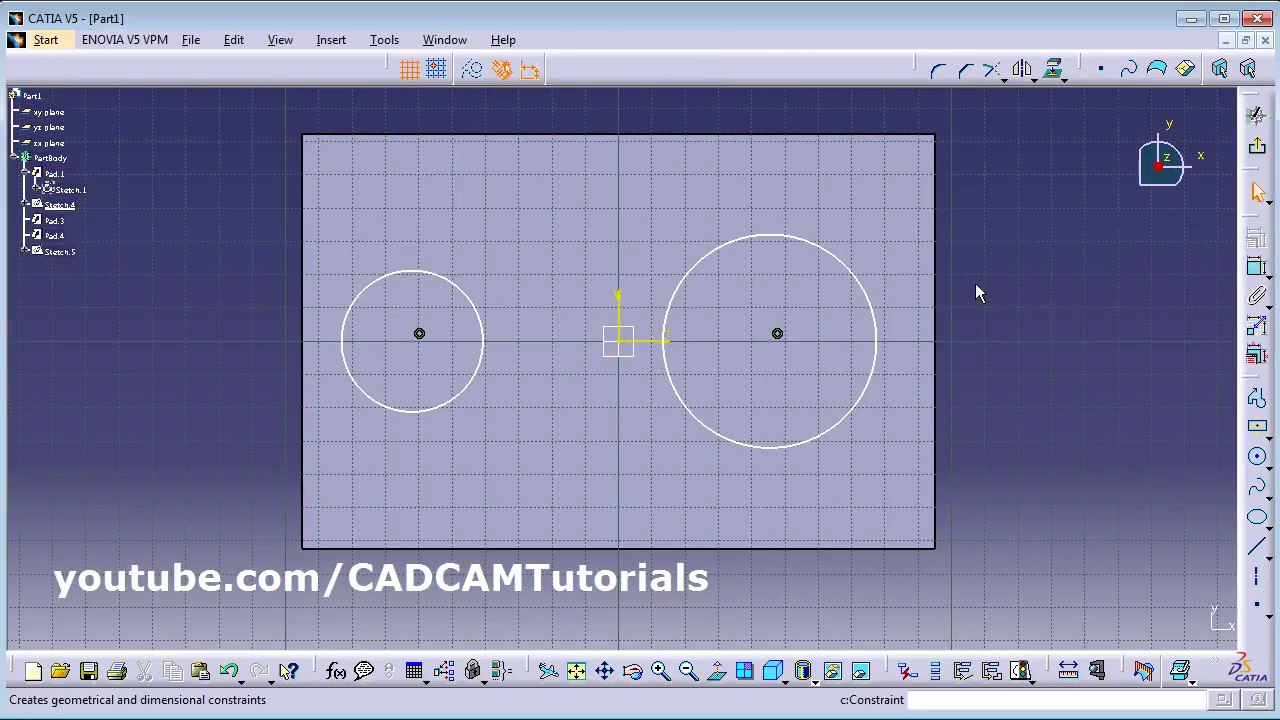
pyautogui.click(1260, 276)
pyautogui.click(466, 288)
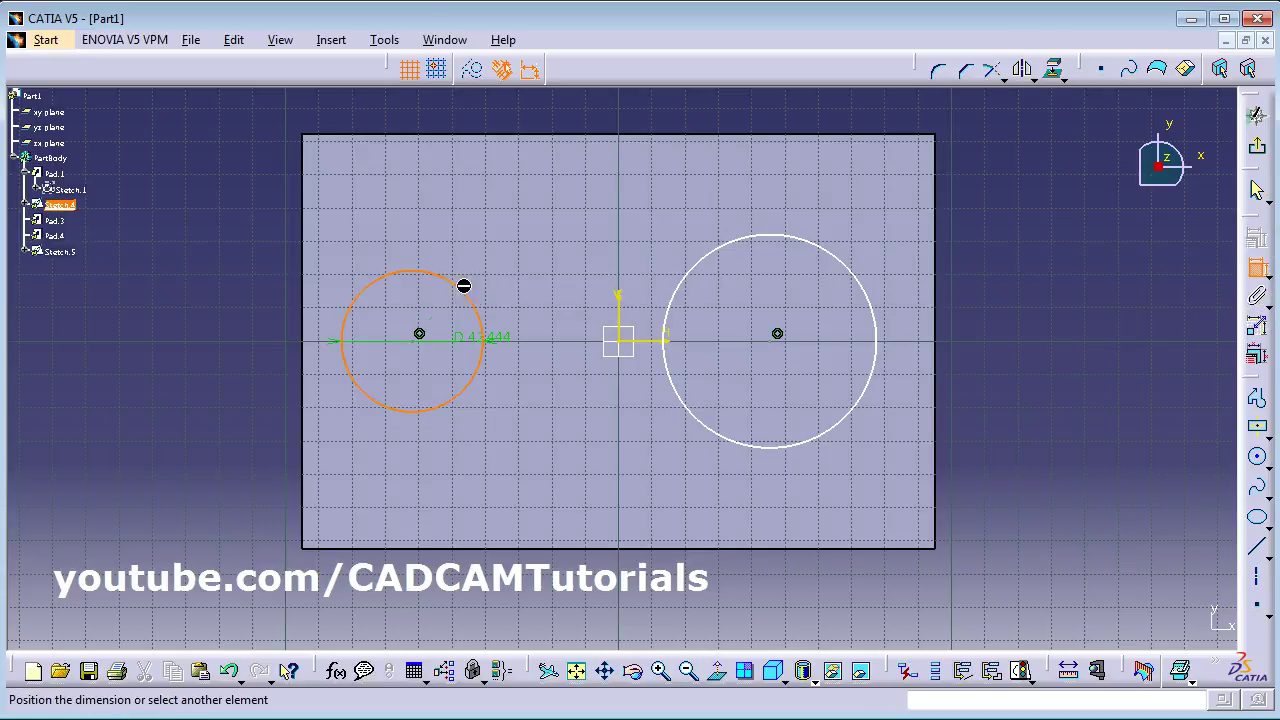
pyautogui.click(521, 242)
pyautogui.doubleClick(534, 245)
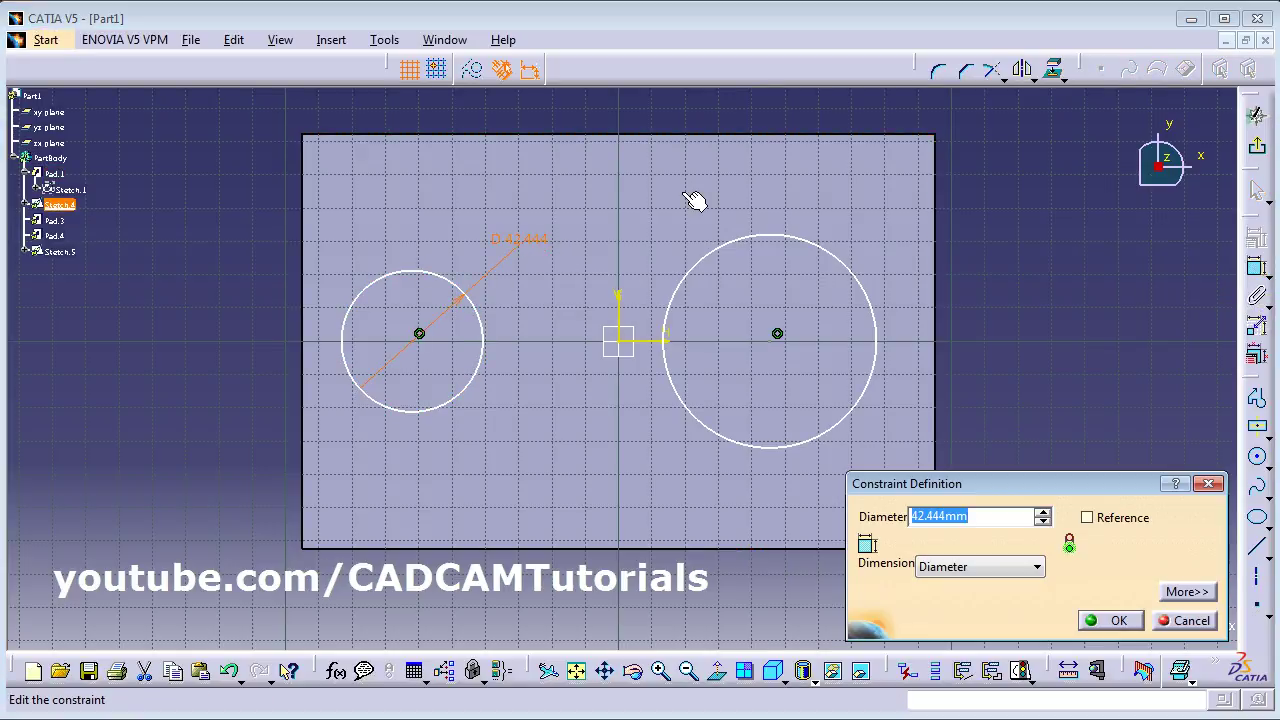
pyautogui.write('40')
pyautogui.press('Return')
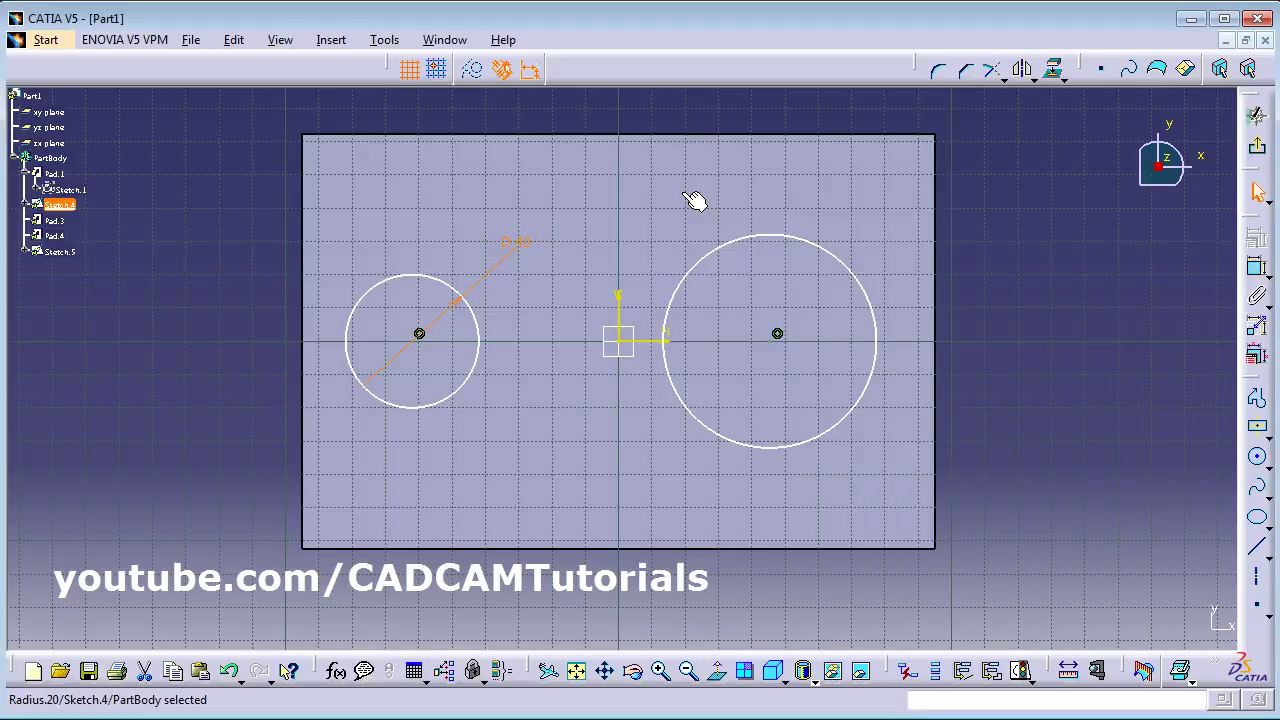
# Constrain the right circle to a 60 mm diameter, exit, and reopen Sketch.5
pyautogui.click(1257, 267)
pyautogui.click(716, 257)
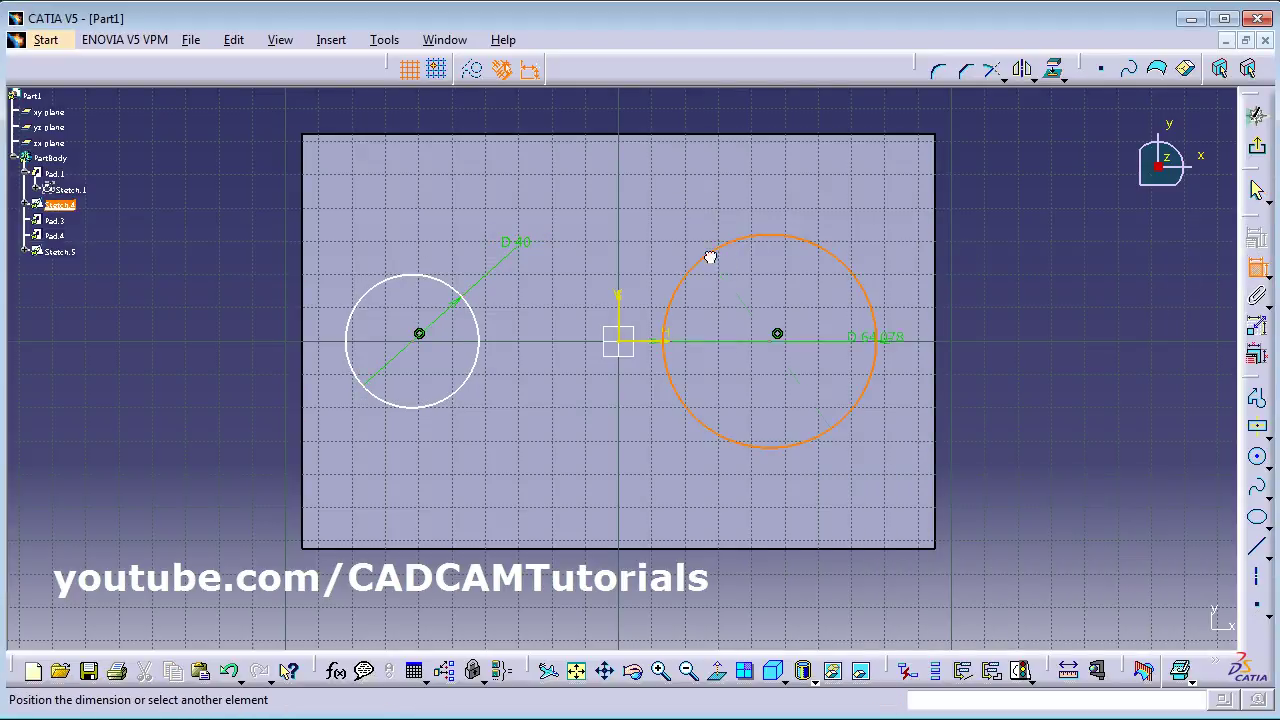
pyautogui.click(678, 200)
pyautogui.doubleClick(686, 194)
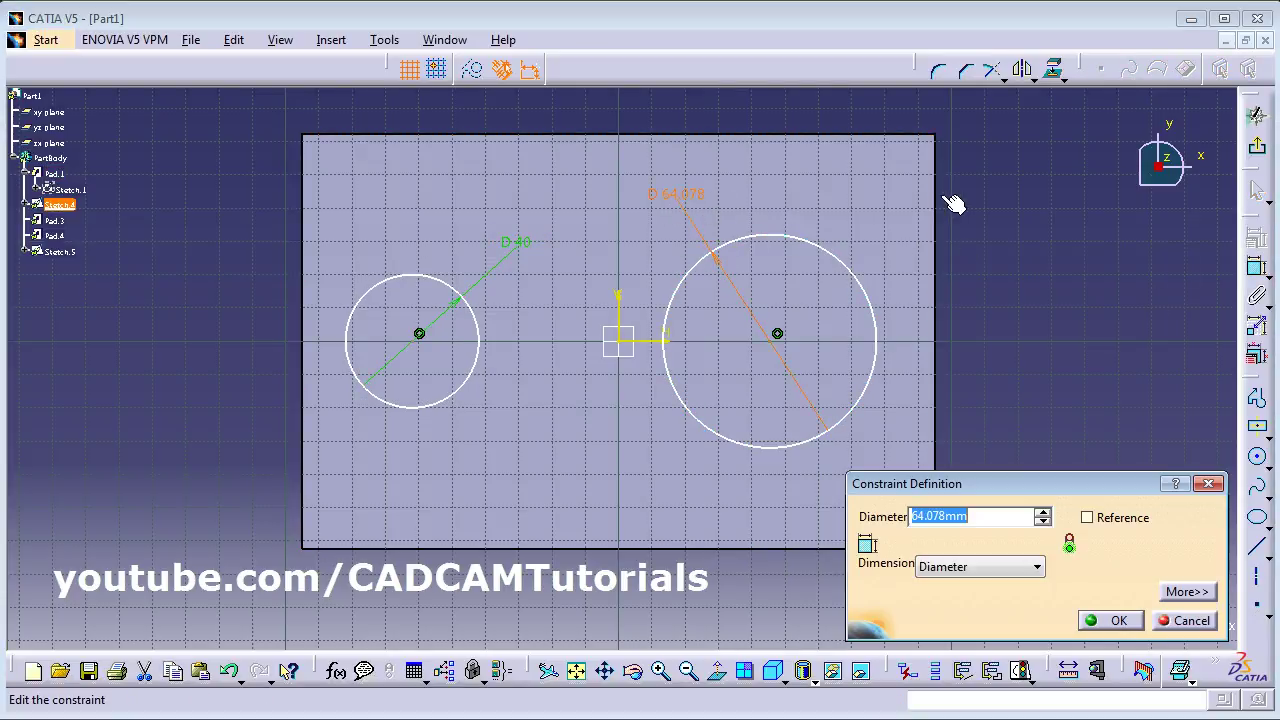
pyautogui.press('Return')
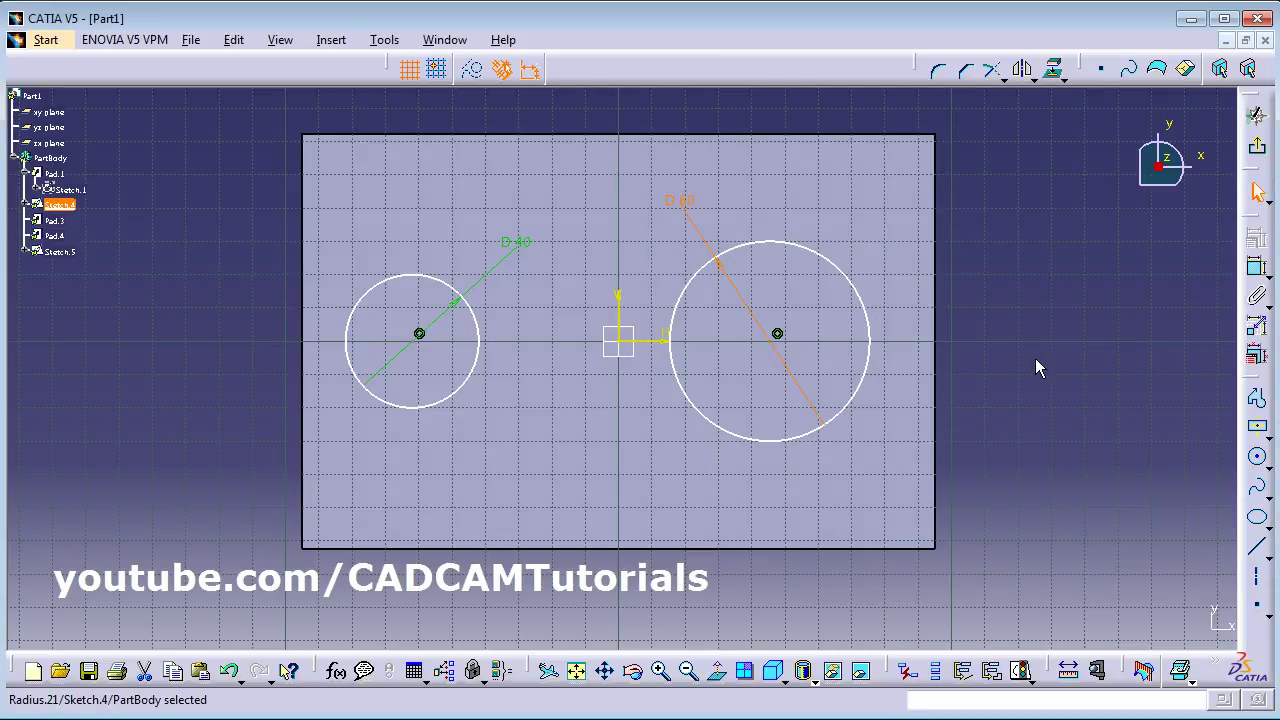
pyautogui.click(1257, 115)
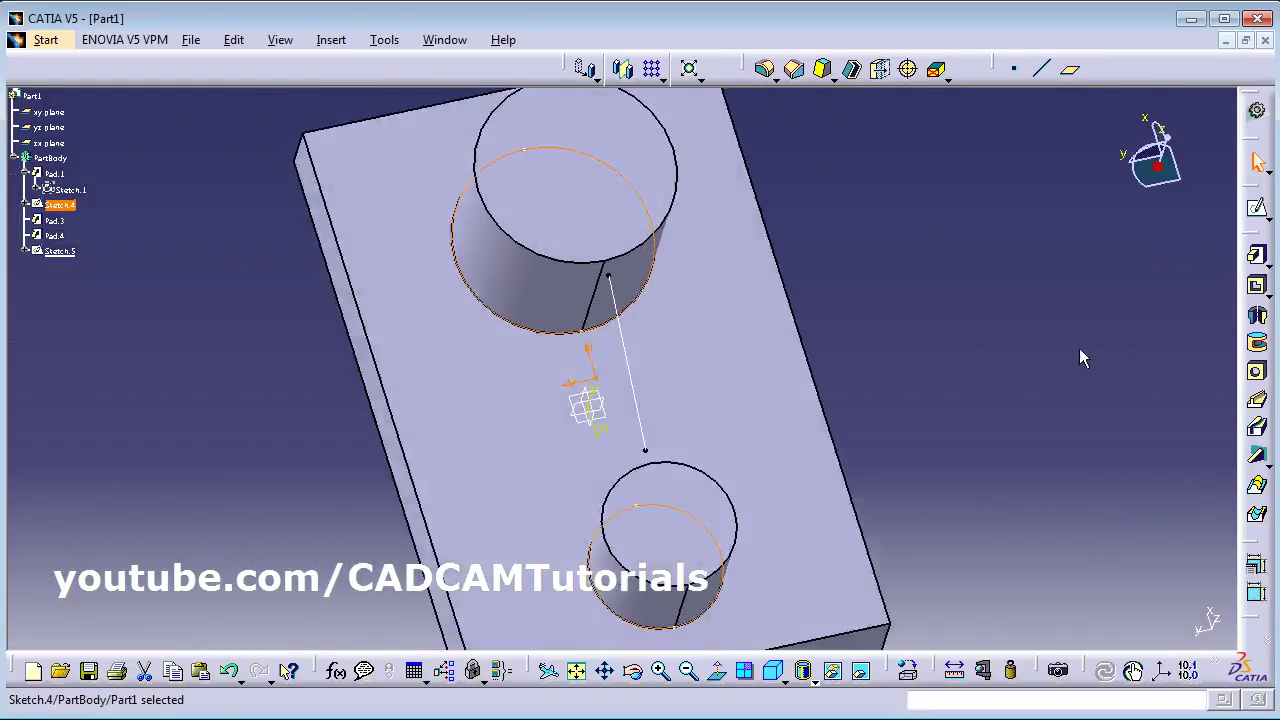
pyautogui.doubleClick(648, 372)
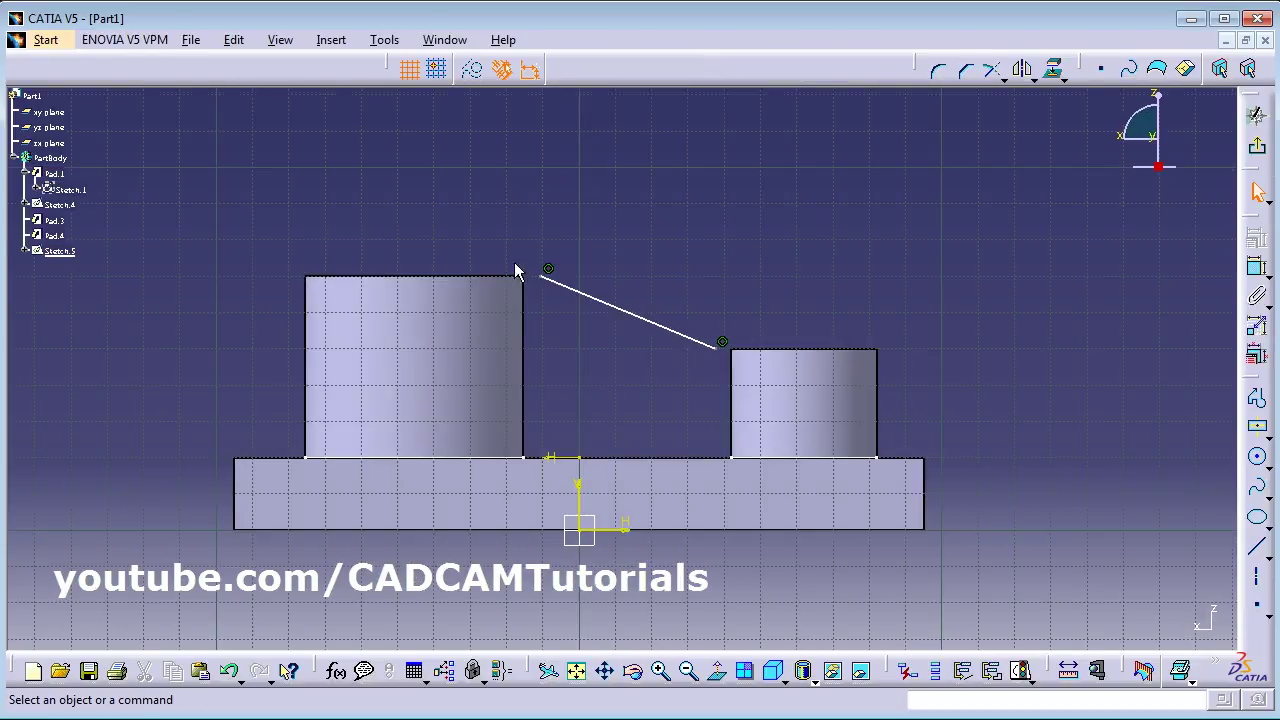
# Dimension the line's upper endpoint 30 mm from the tall pad's axis
pyautogui.click(1256, 267)
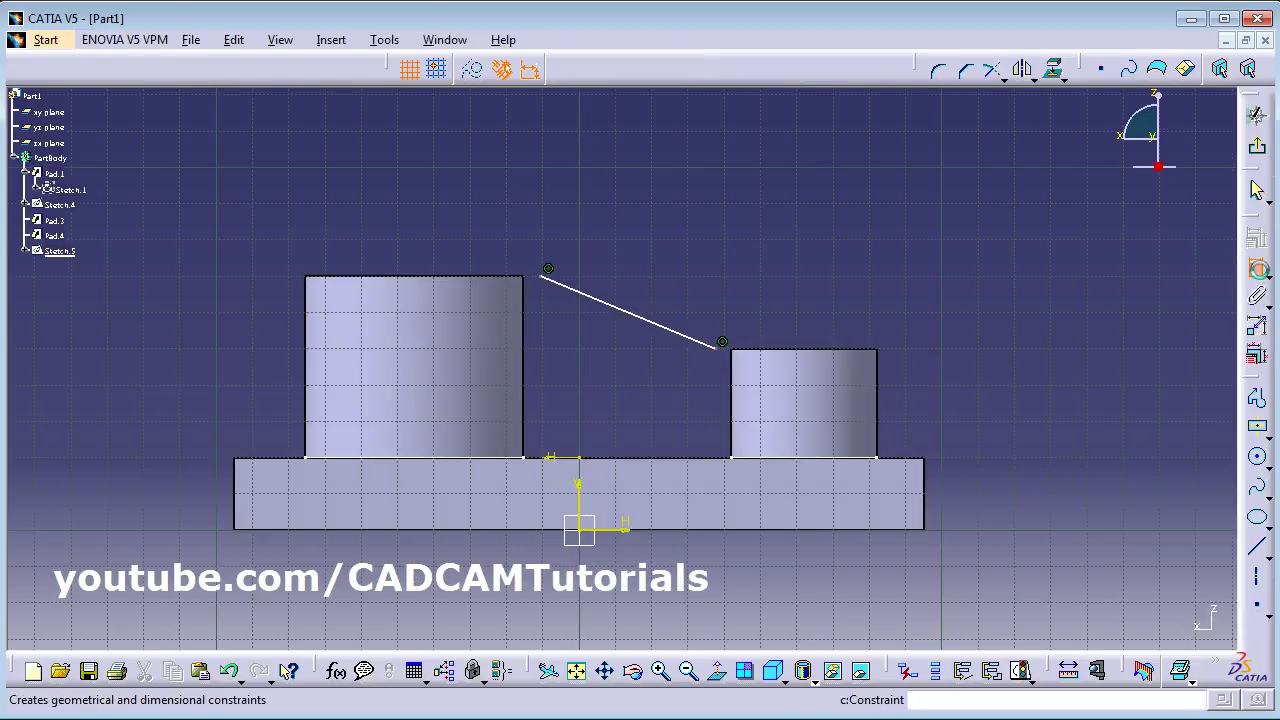
pyautogui.click(425, 320)
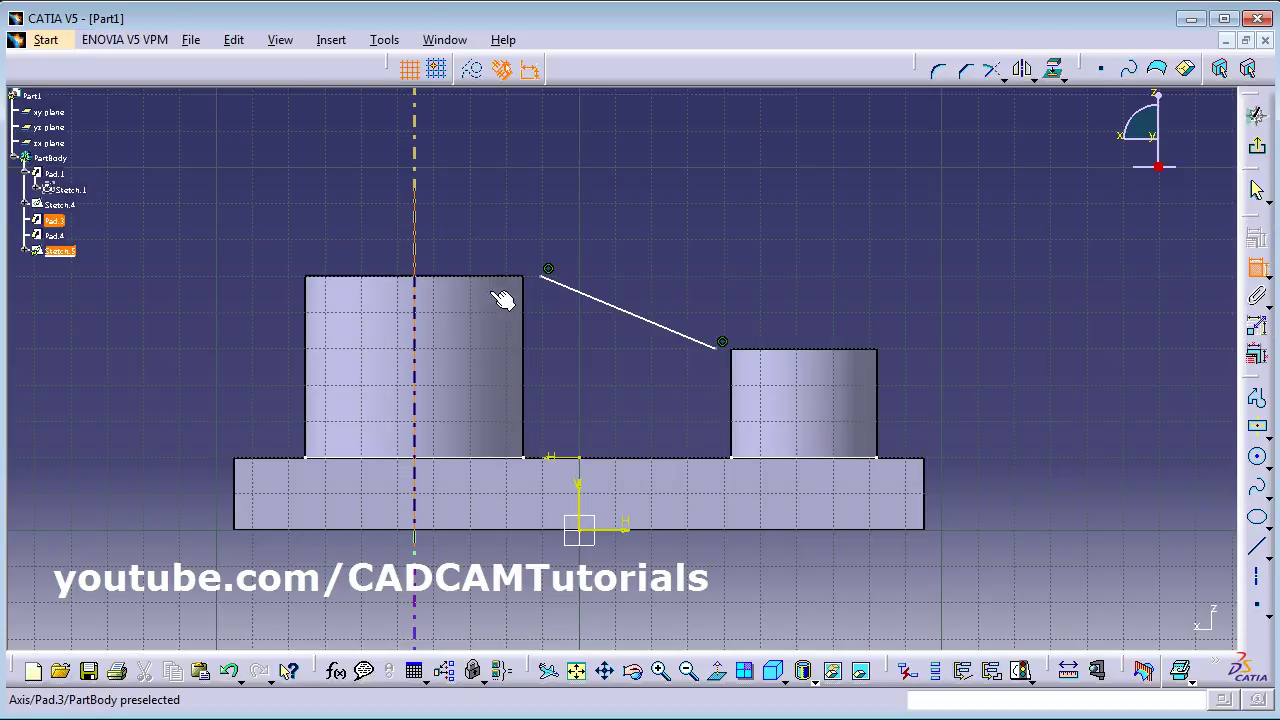
pyautogui.click(548, 272)
pyautogui.click(491, 230)
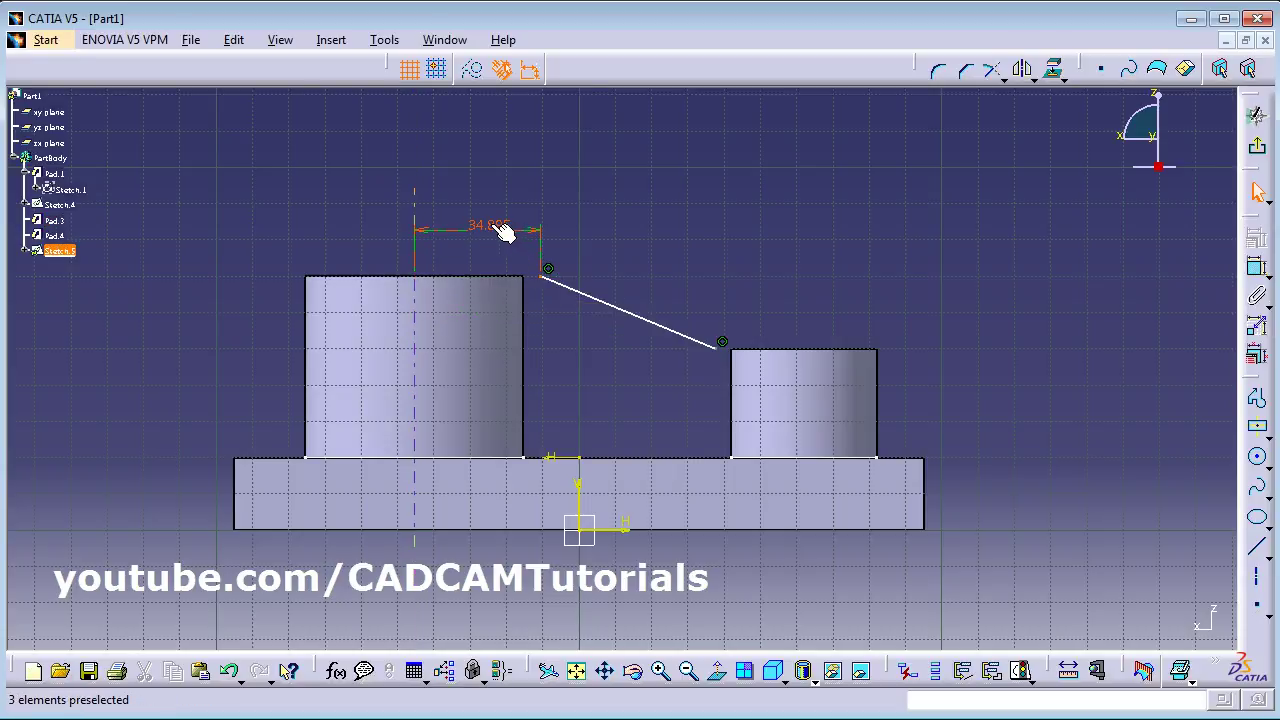
pyautogui.doubleClick(490, 225)
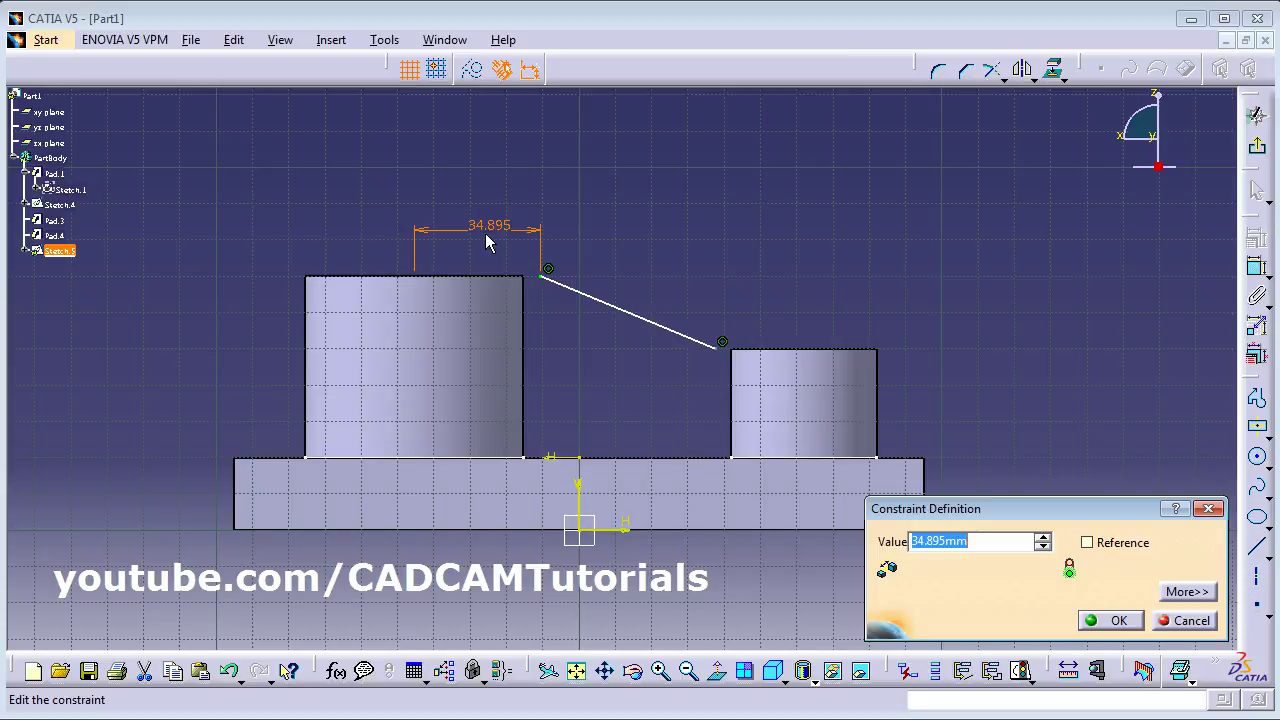
pyautogui.press('Return')
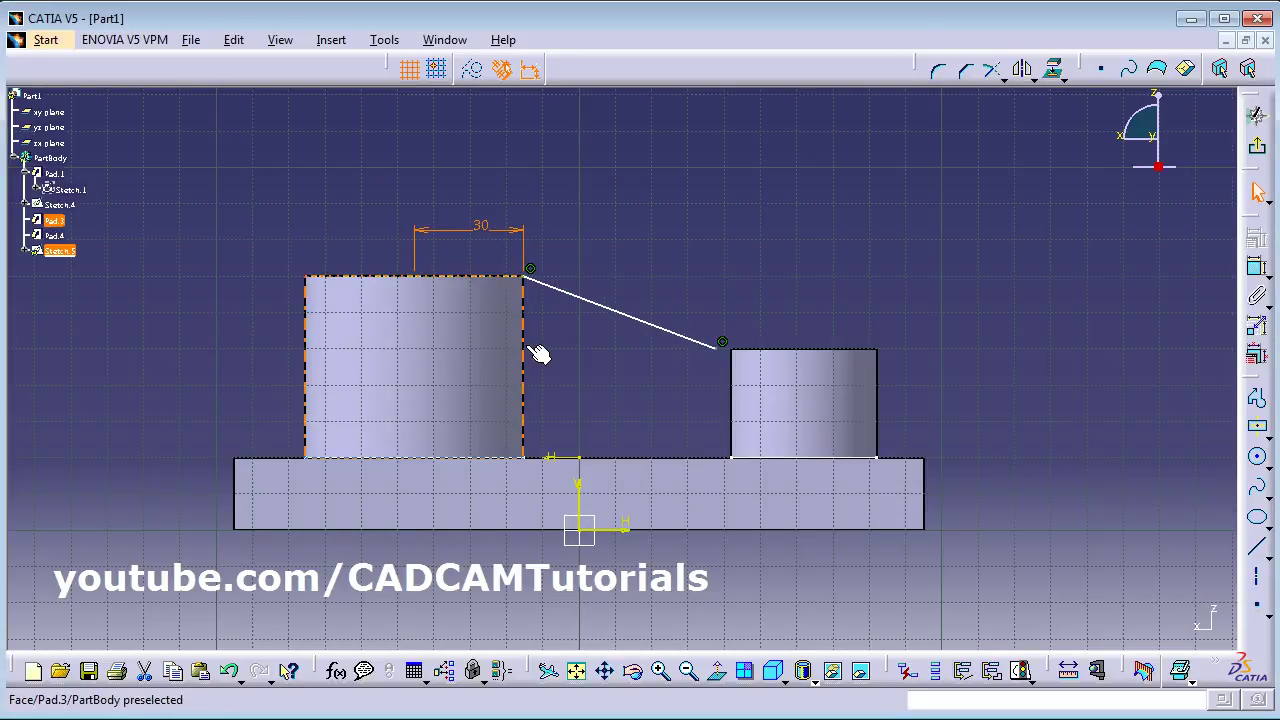
pyautogui.click(711, 225)
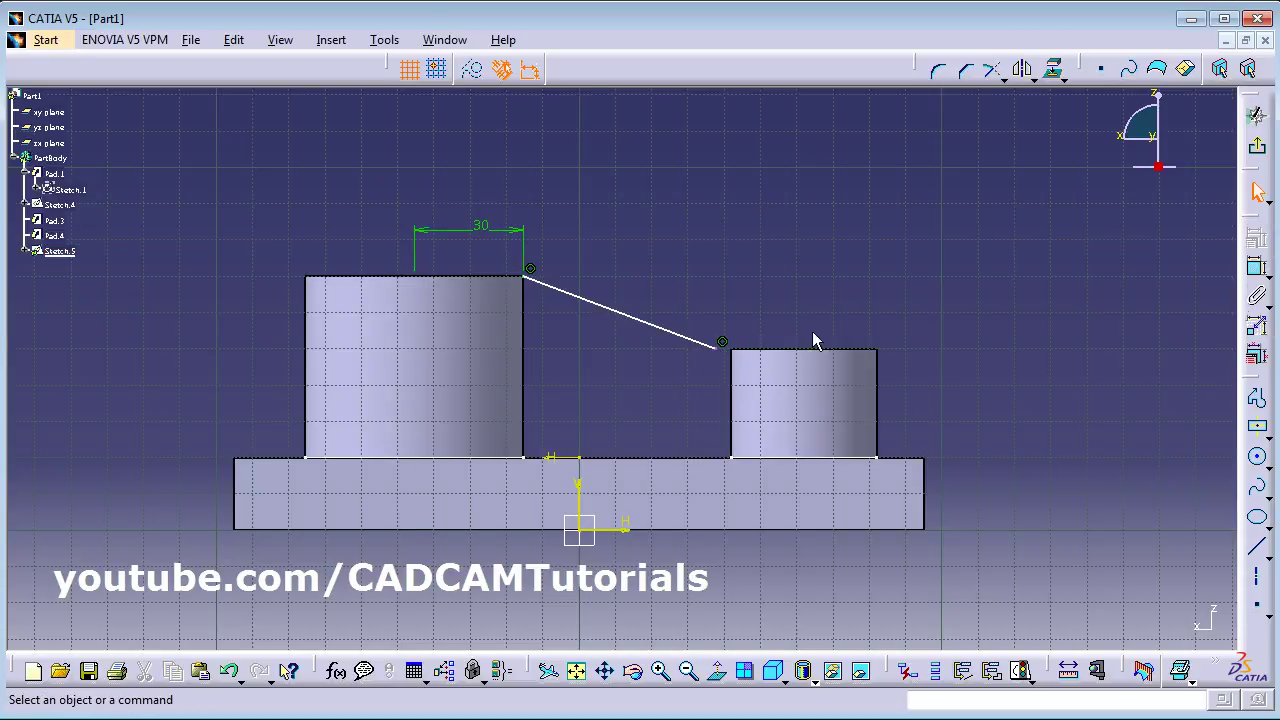
# Change the lower endpoint's distance from the smaller cylinder's axis from 24.429 to 20 mm
pyautogui.click(1257, 268)
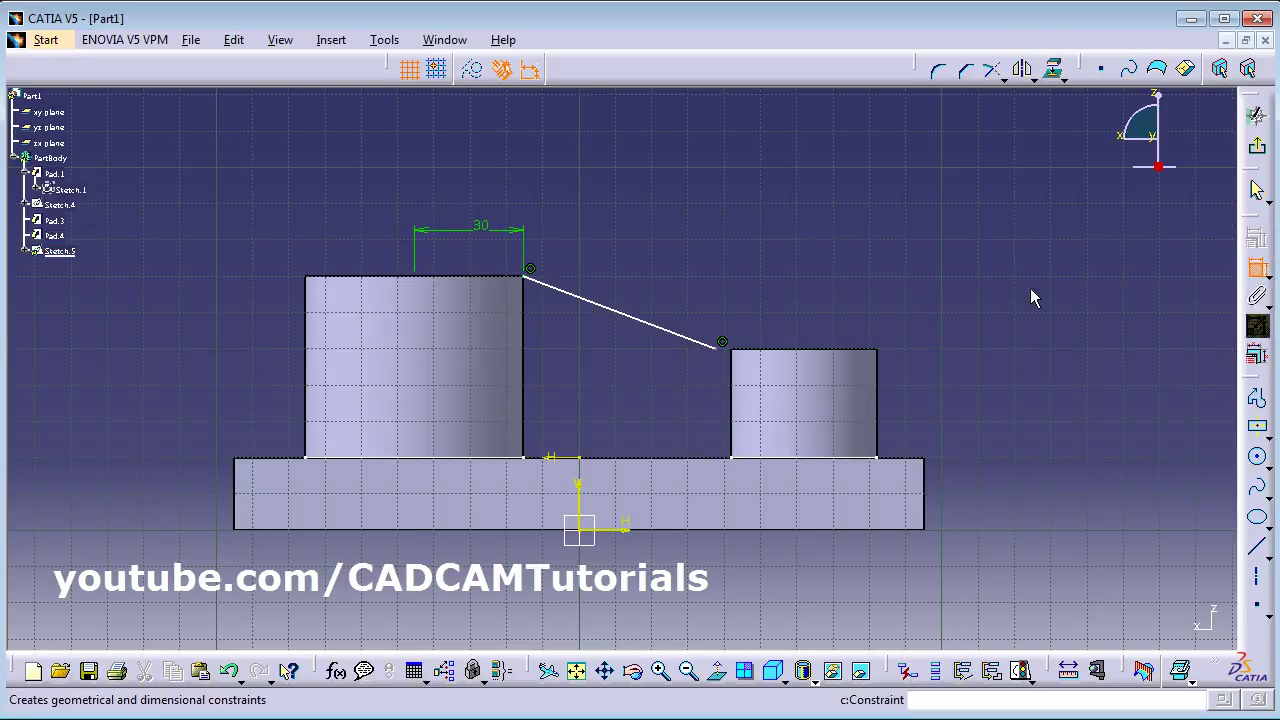
pyautogui.click(726, 357)
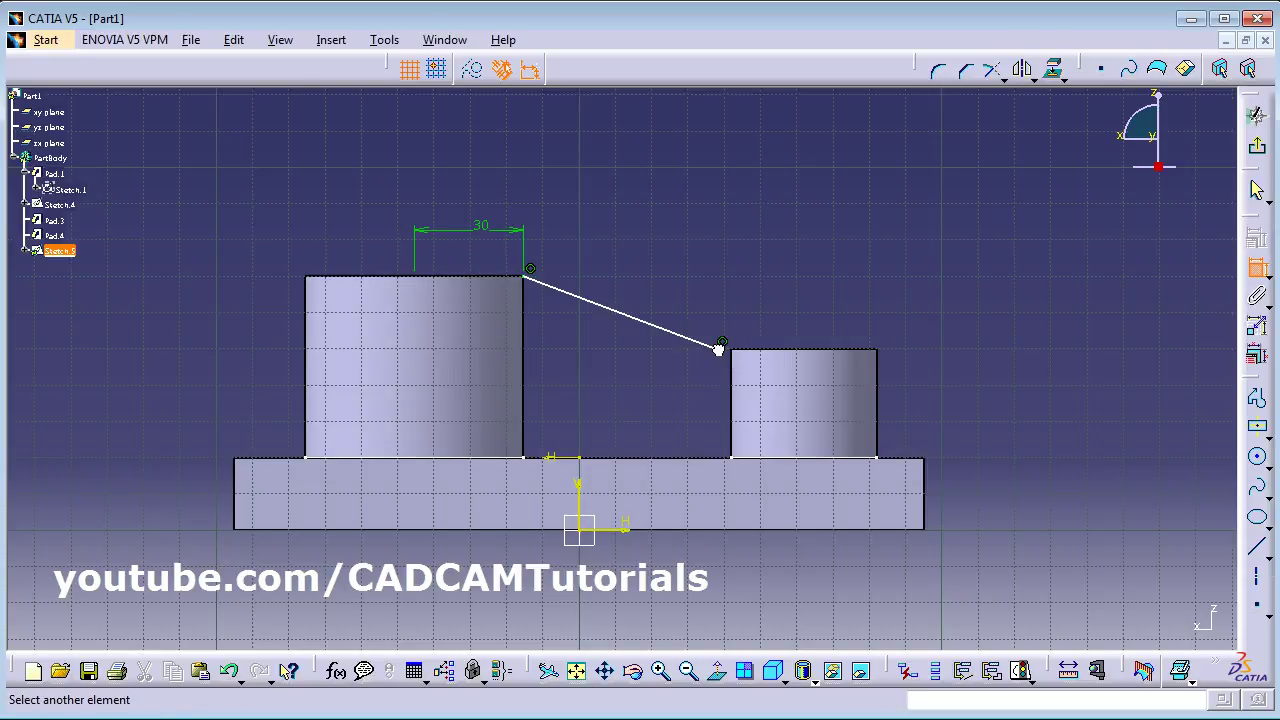
pyautogui.click(815, 400)
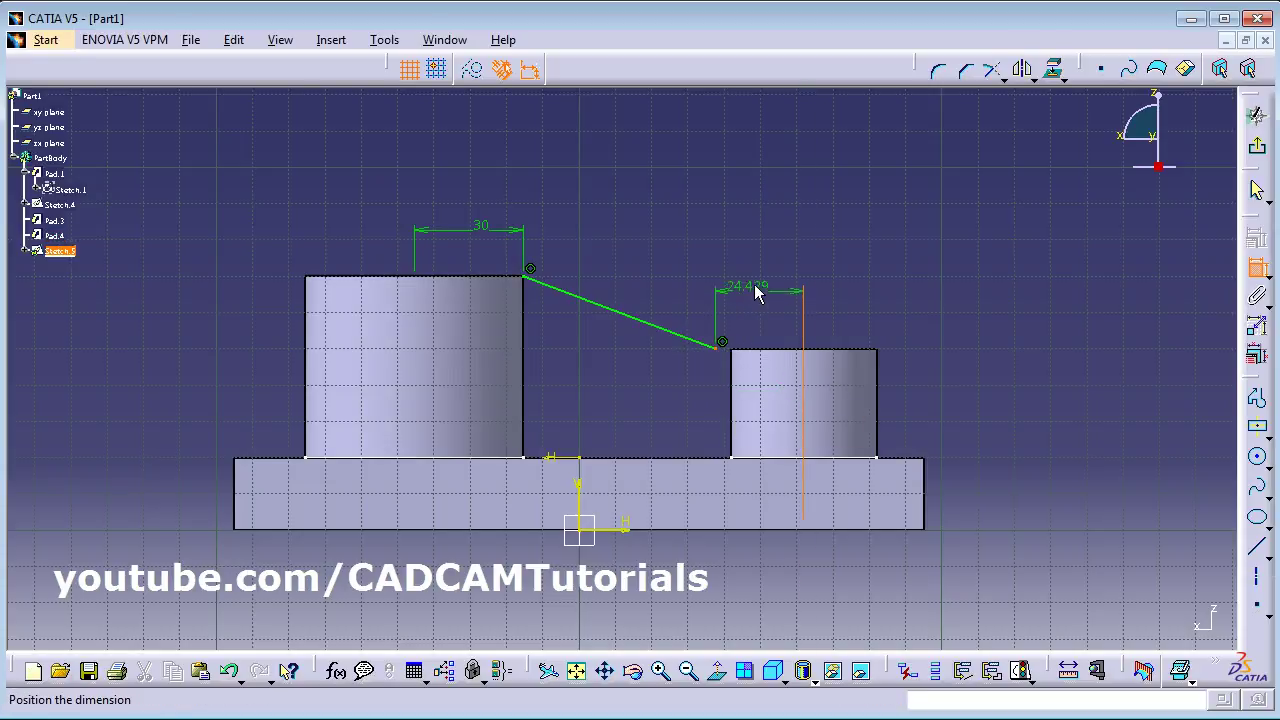
pyautogui.click(755, 268)
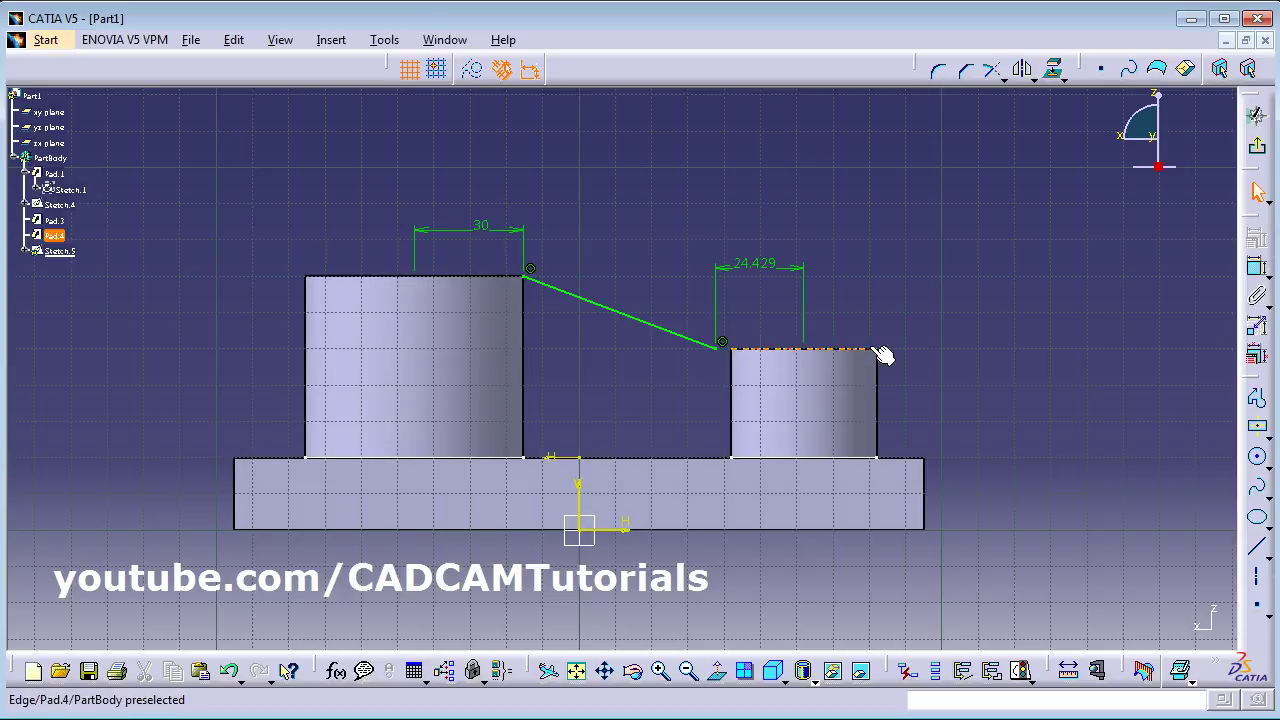
pyautogui.doubleClick(757, 264)
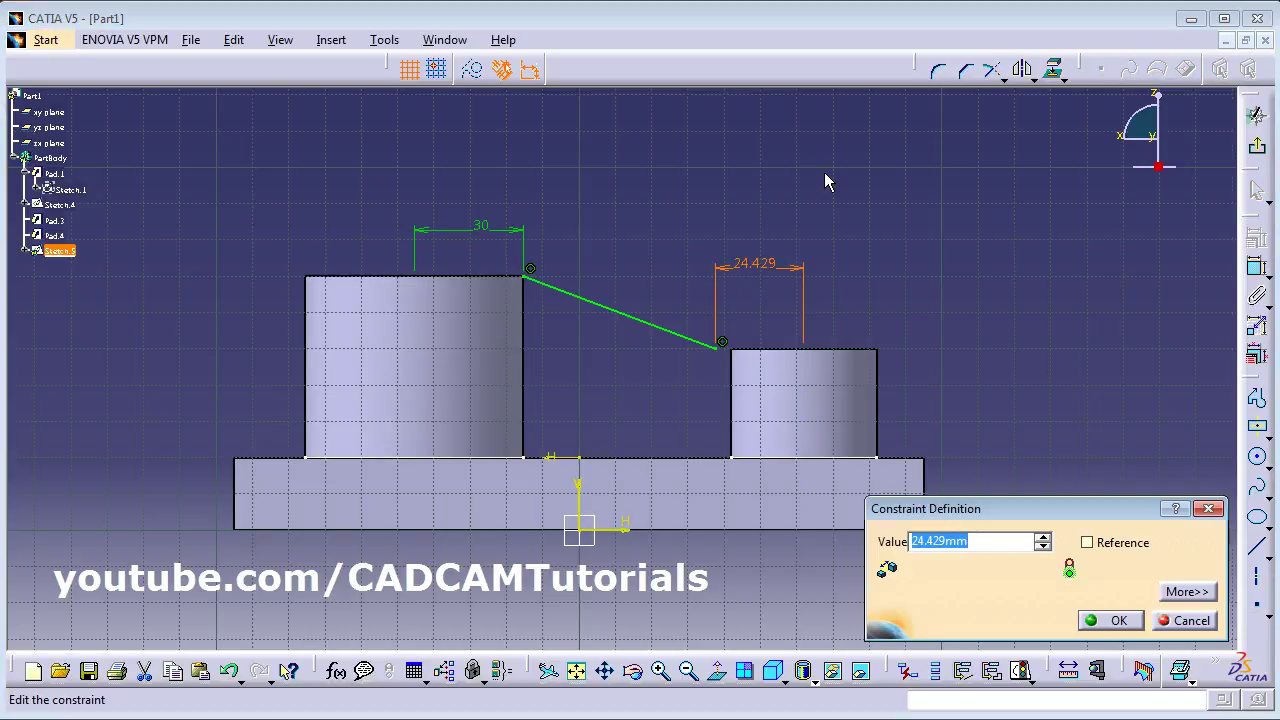
pyautogui.write('20')
pyautogui.press('Return')
pyautogui.click(697, 247)
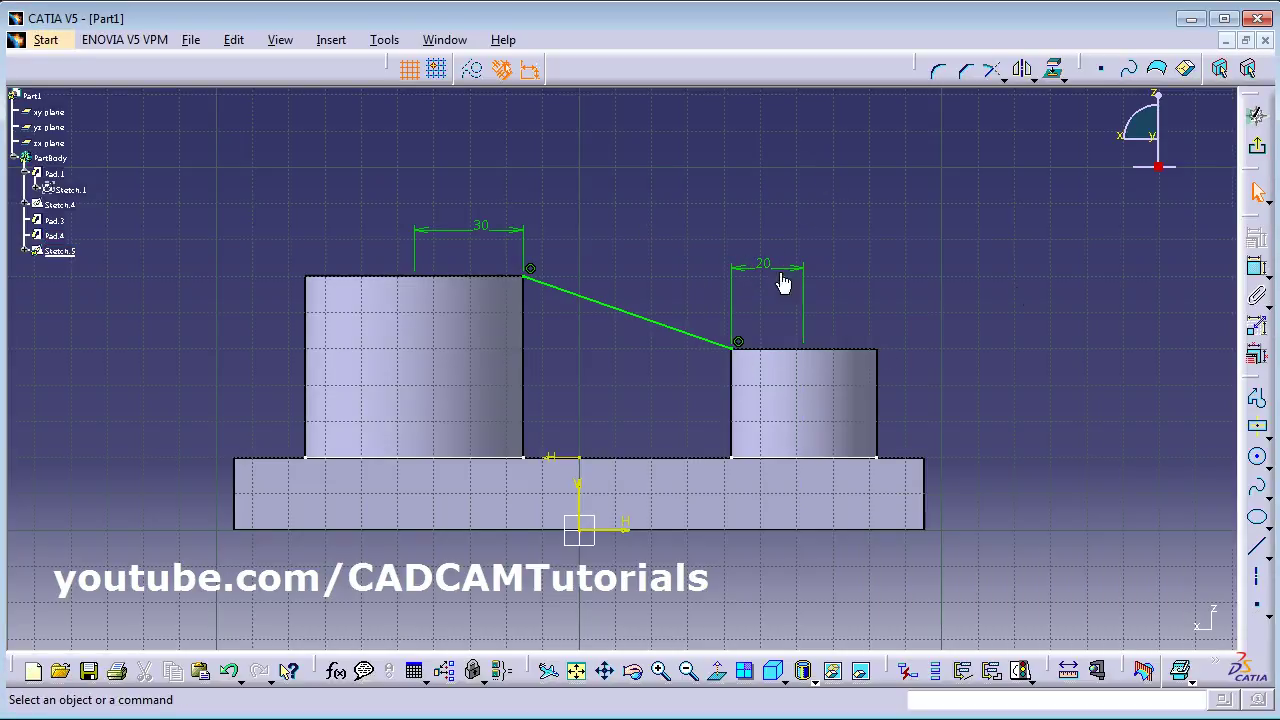
pyautogui.moveTo(585, 263)
pyautogui.keyDown('ctrl'); pyautogui.mouseDown(button='middle')
pyautogui.moveTo(580, 240)
pyautogui.moveTo(672, 233)
pyautogui.mouseUp(button='middle'); pyautogui.keyUp('ctrl')
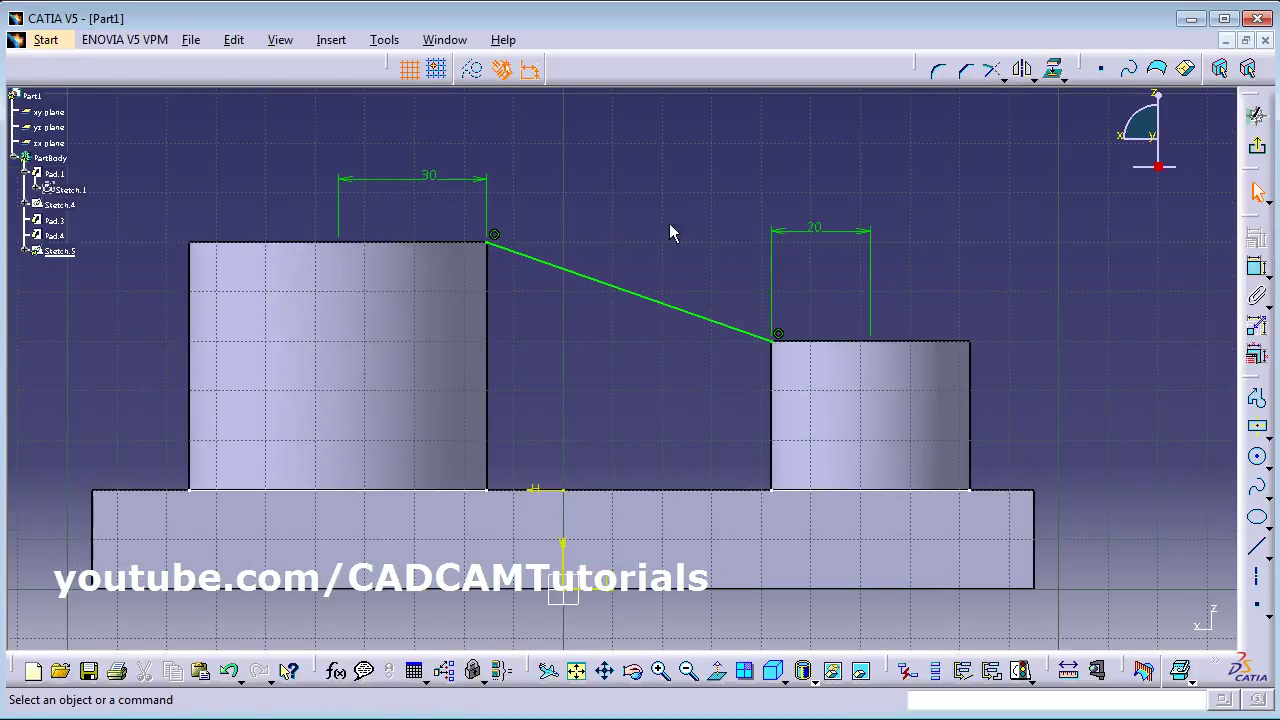
# Try a stiffener from Sketch.5, then dismiss the invalid-profile error and cancel
pyautogui.click(1260, 158)
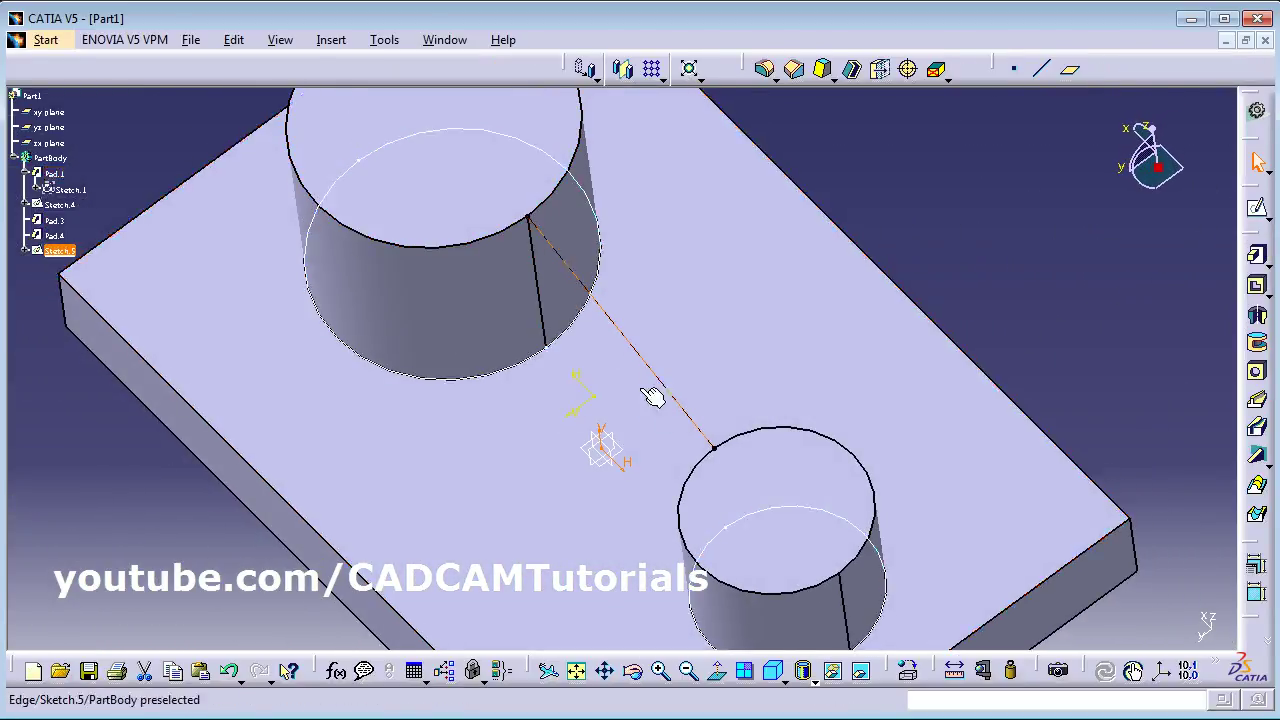
pyautogui.click(1262, 460)
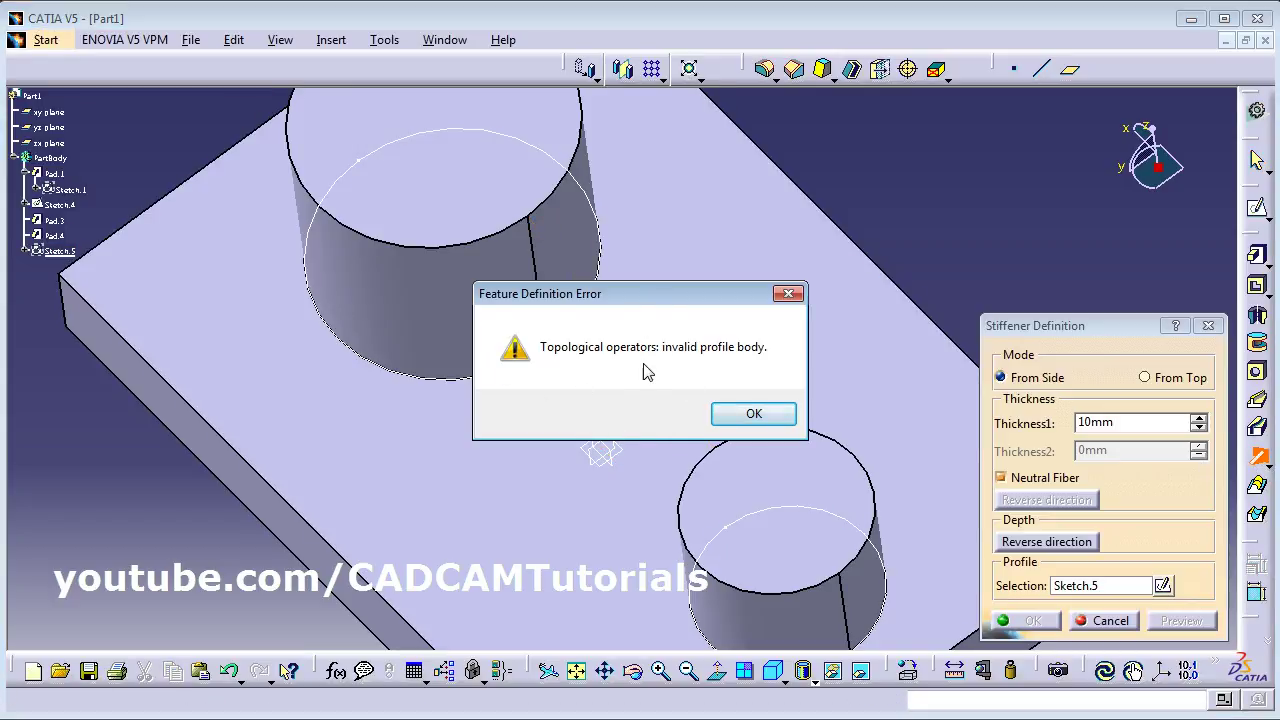
pyautogui.click(765, 414)
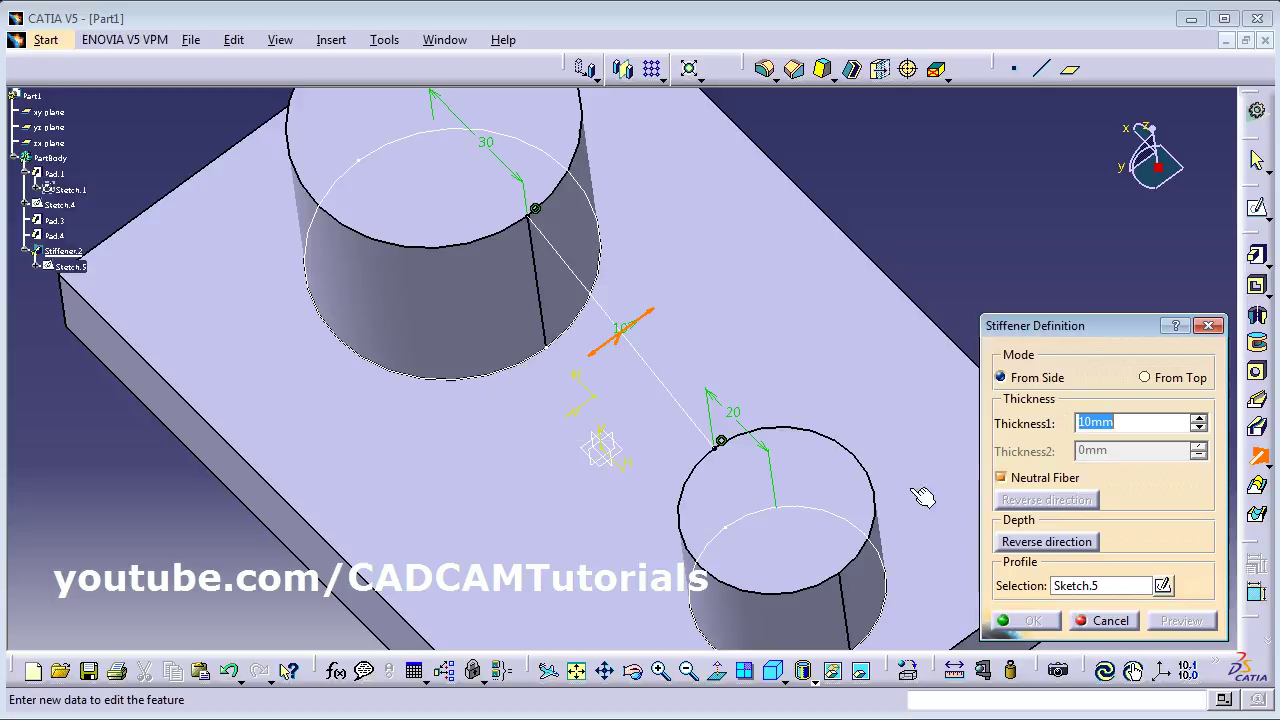
pyautogui.click(1076, 626)
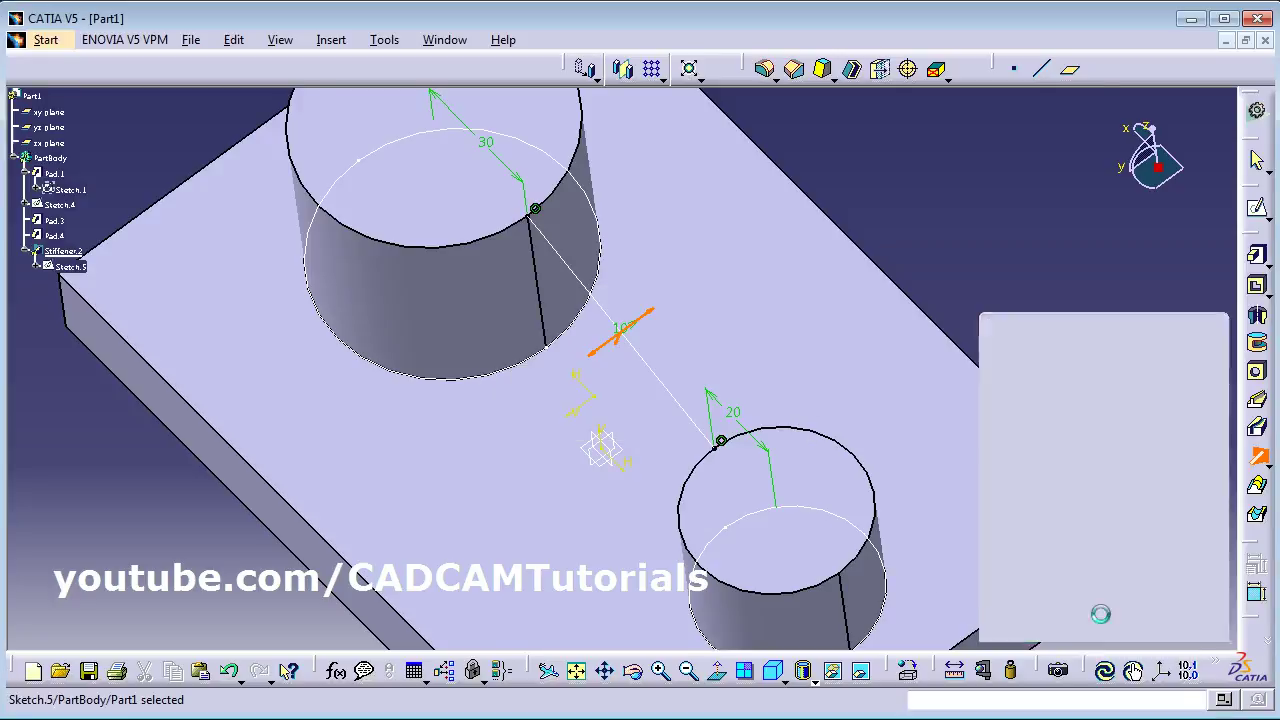
# In Sketch.5, add short horizontal lines at both ends of the sloped line along the cylinder tops
pyautogui.doubleClick(666, 378)
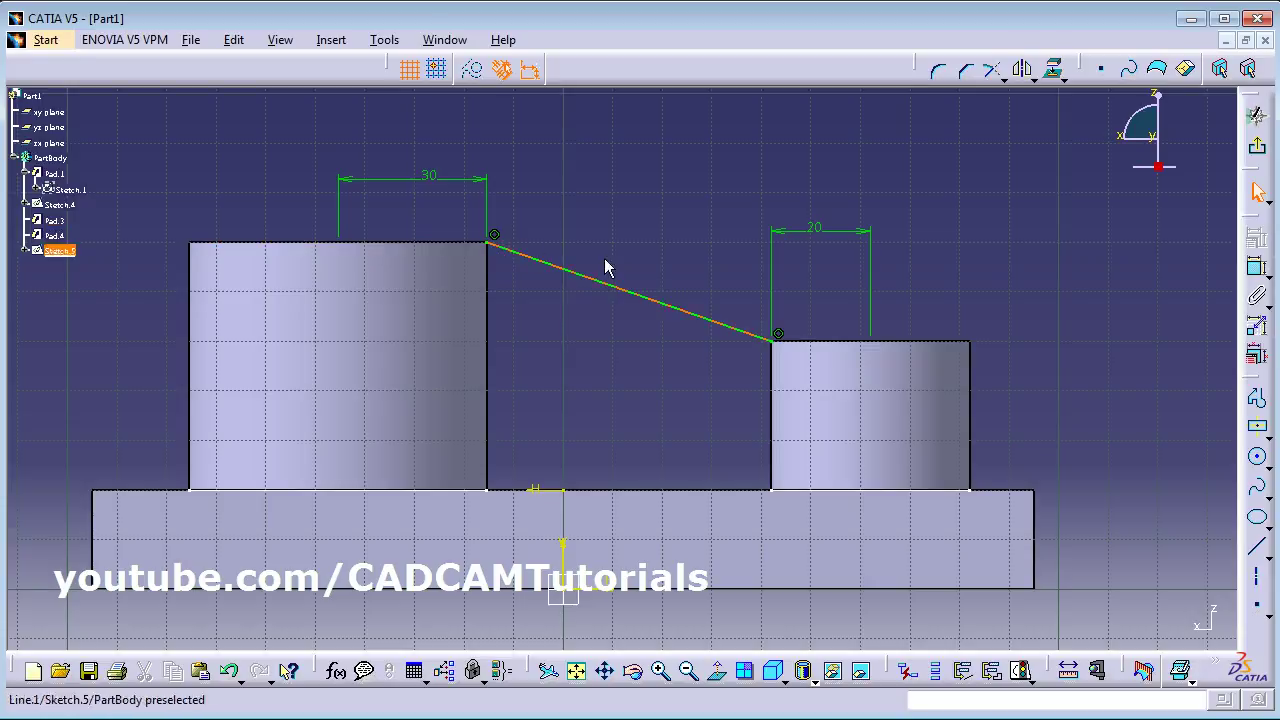
pyautogui.moveTo(403, 223)
pyautogui.mouseDown(button='middle')
pyautogui.moveTo(408, 194)
pyautogui.moveTo(677, 488)
pyautogui.mouseUp(button='middle')
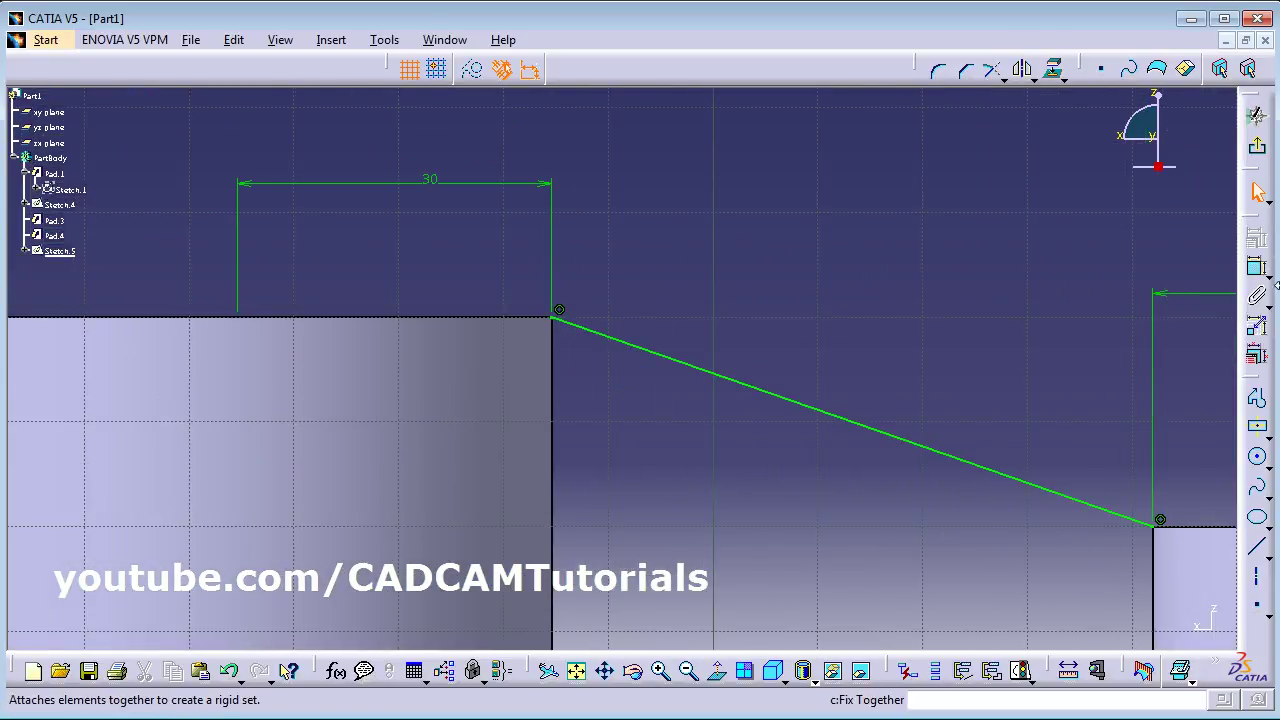
pyautogui.click(1257, 545)
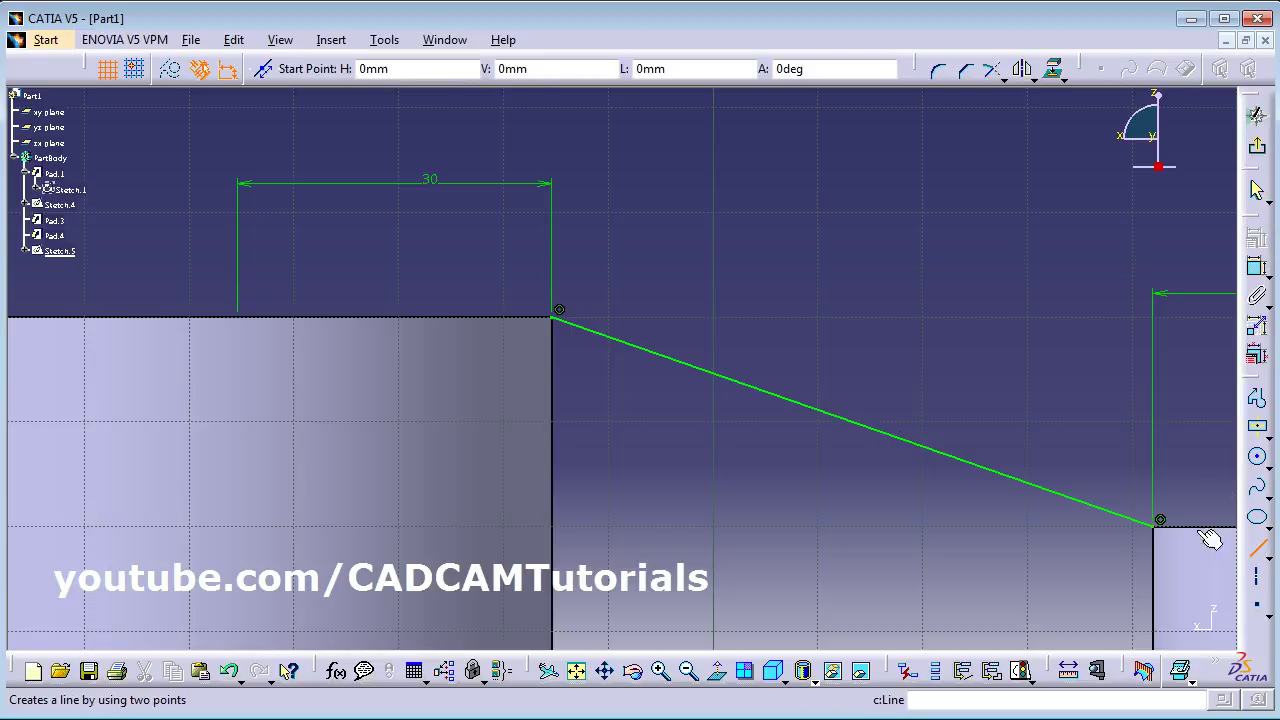
pyautogui.click(551, 320)
pyautogui.click(527, 318)
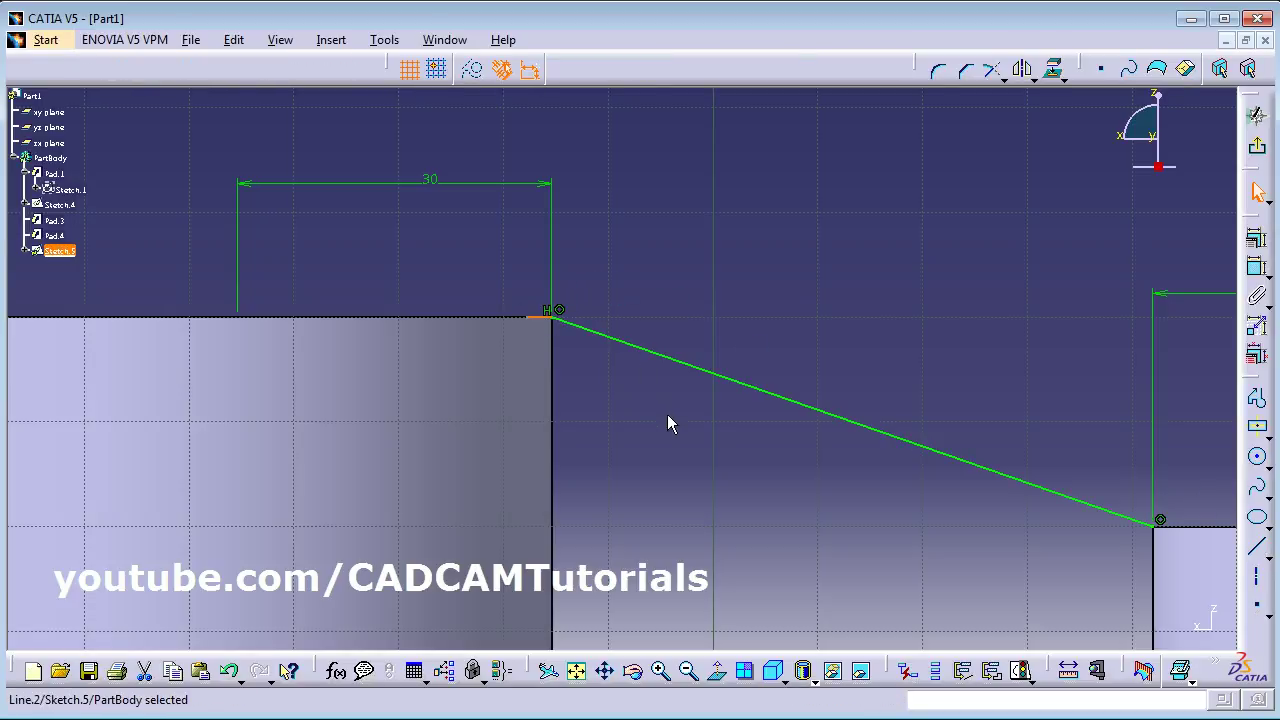
pyautogui.click(667, 424)
pyautogui.moveTo(843, 497); pyautogui.dragTo(433, 363, button='middle')
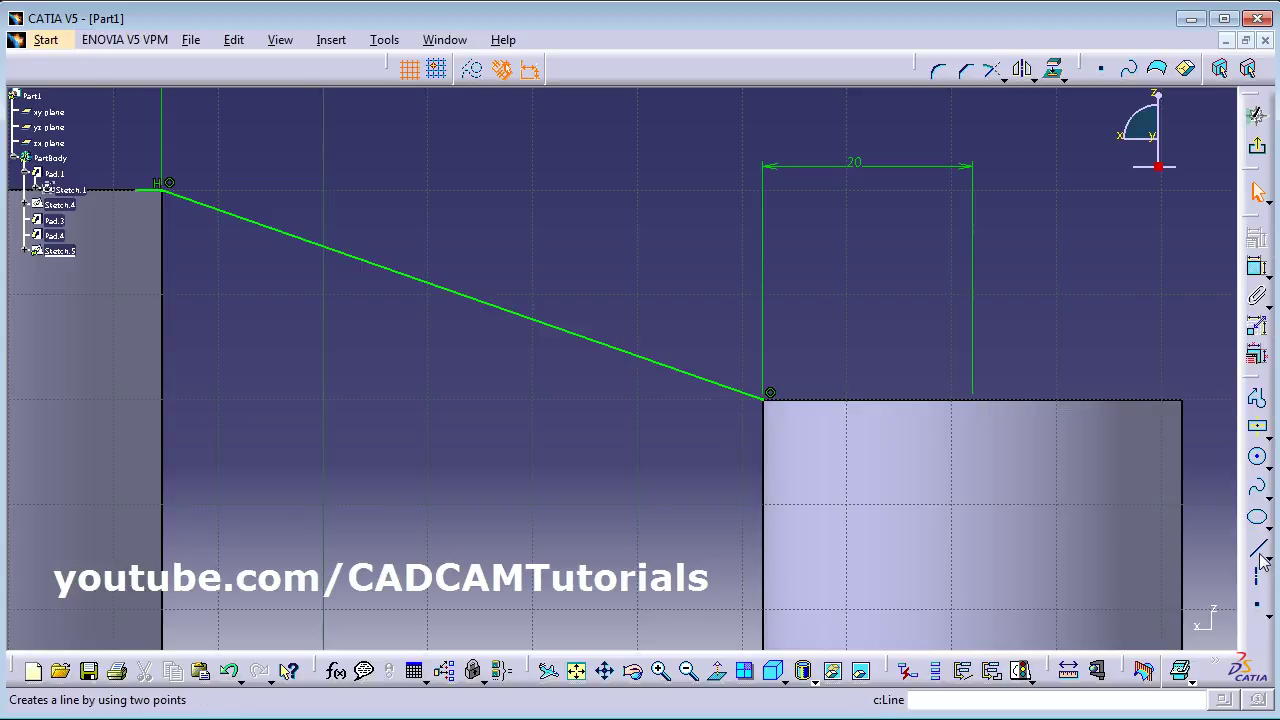
pyautogui.click(1259, 553)
pyautogui.click(777, 402)
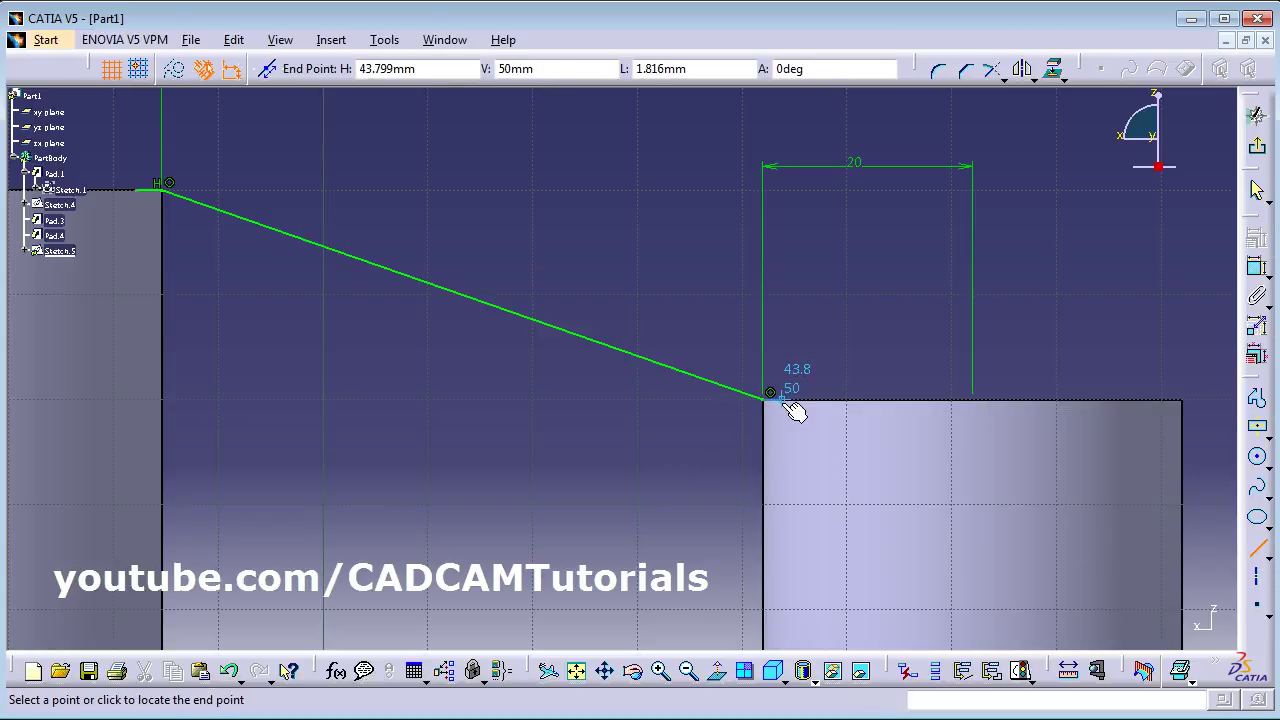
pyautogui.click(795, 410)
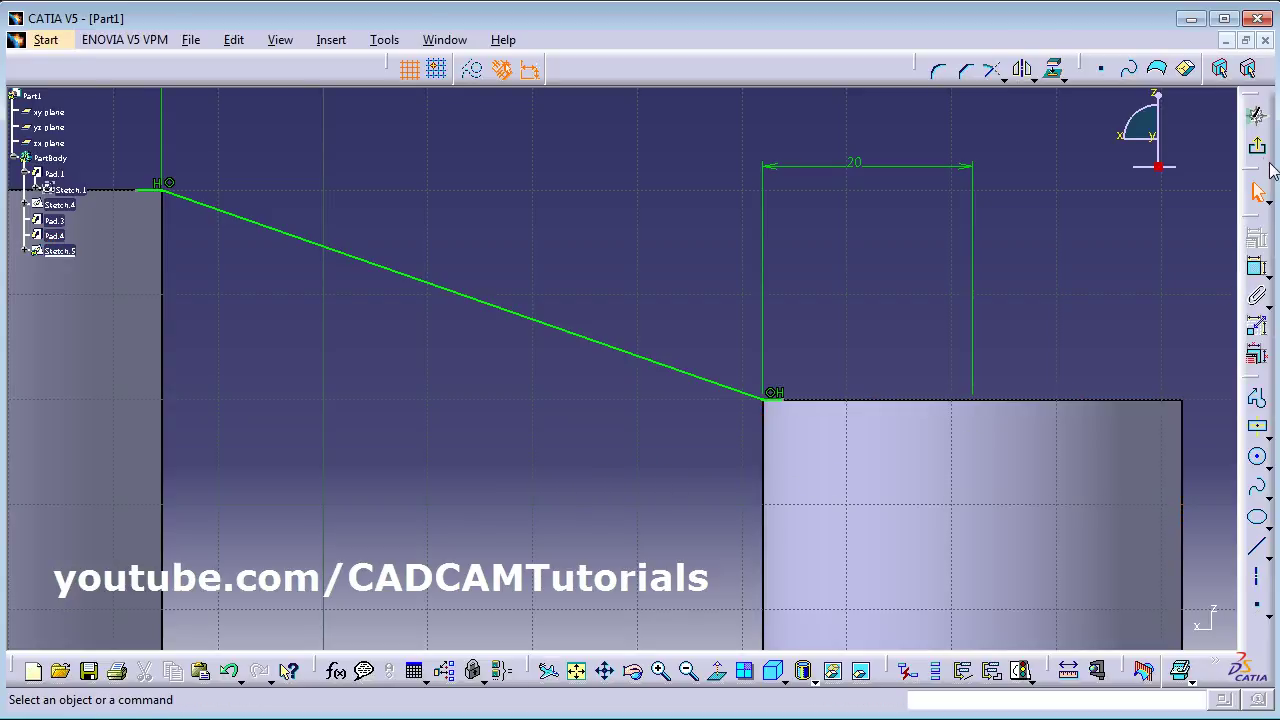
pyautogui.click(1259, 150)
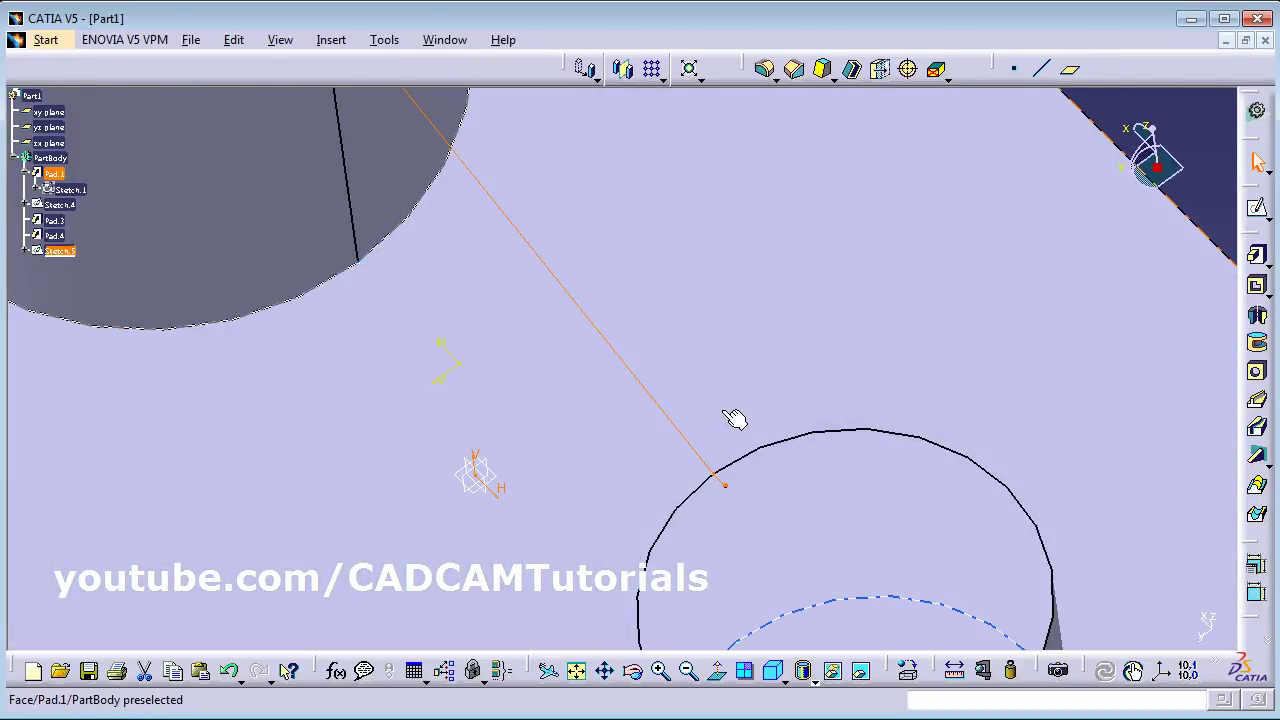
# Create Stiffener.2 from Sketch.5 with a 10 mm thickness
pyautogui.click(576, 670)
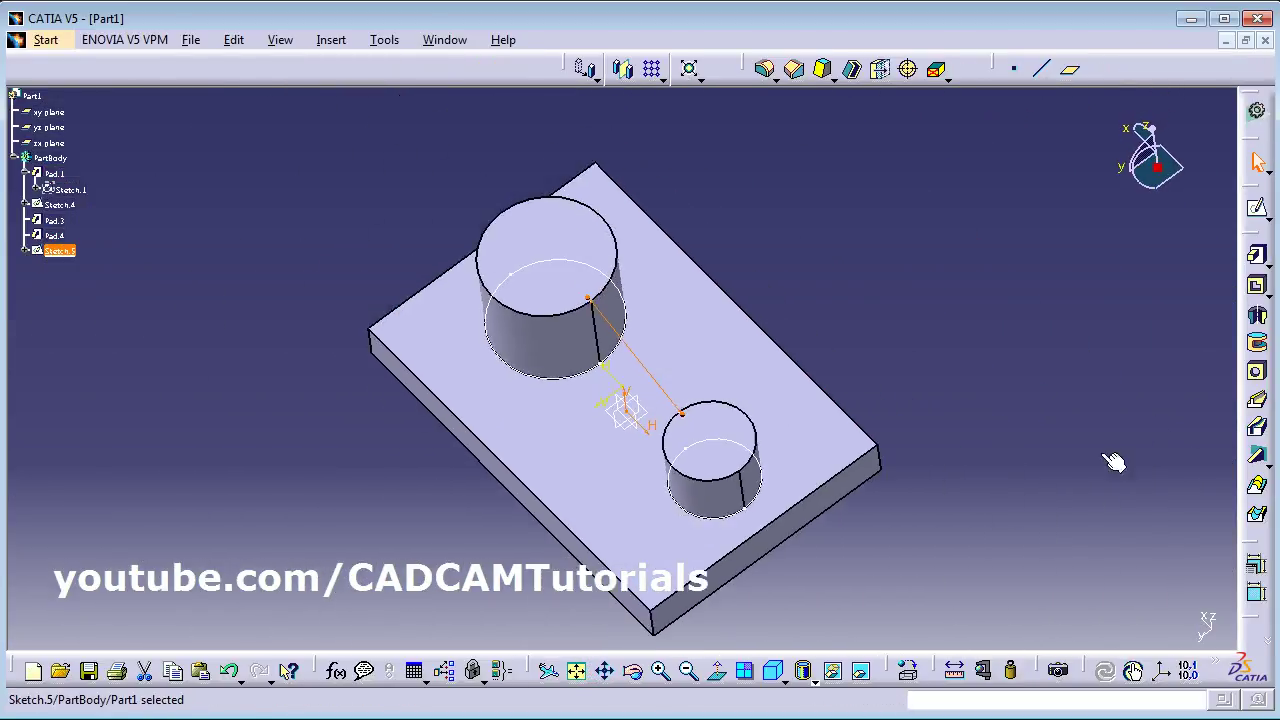
pyautogui.click(1257, 455)
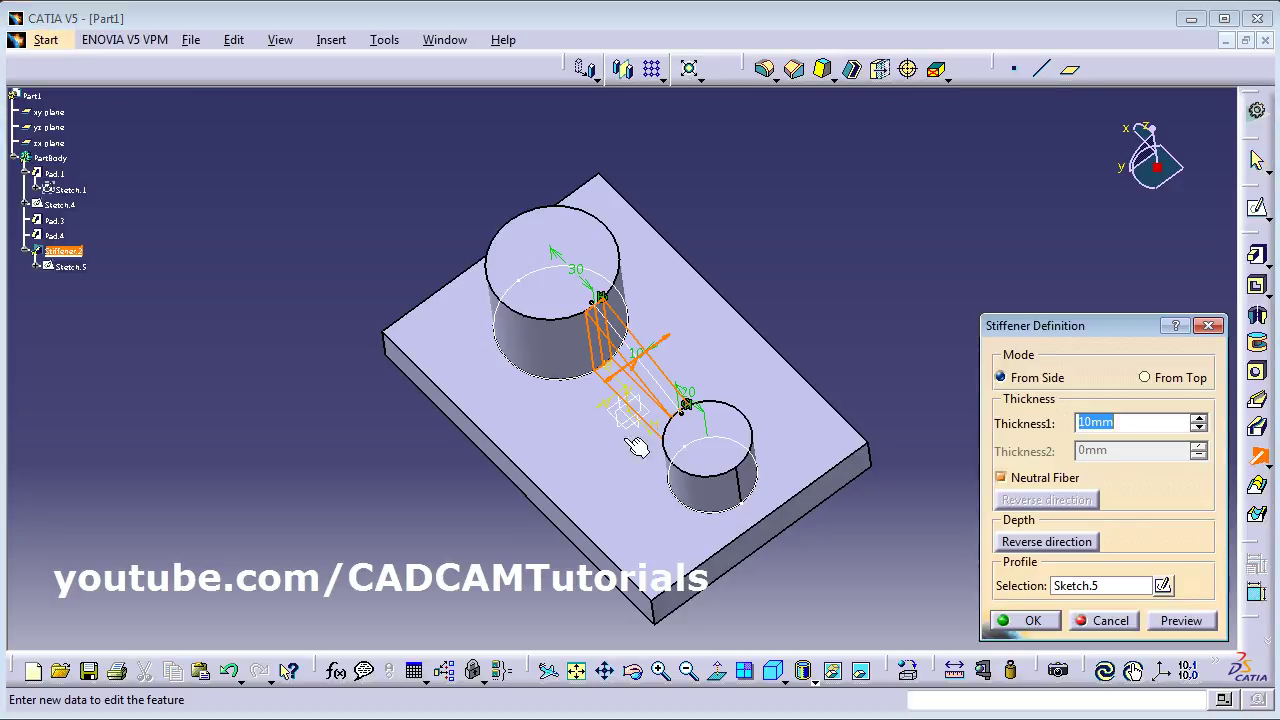
pyautogui.scroll(5, 590, 365)
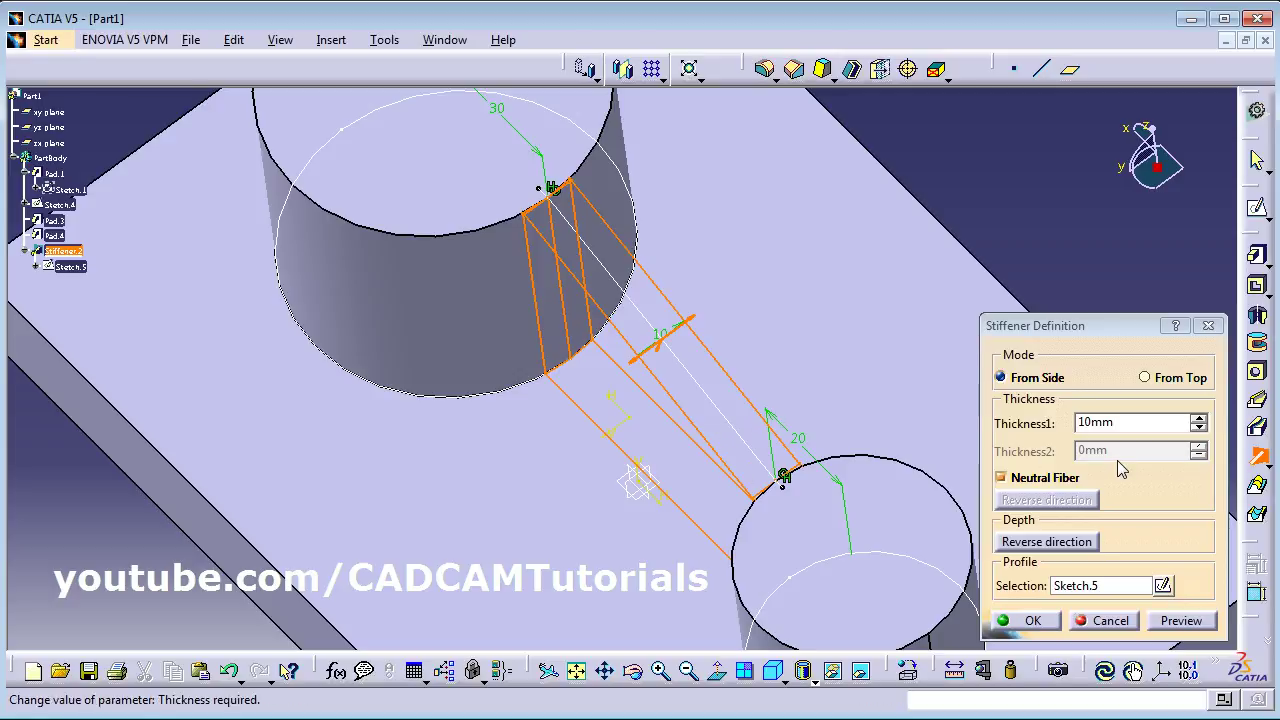
pyautogui.click(1033, 621)
# Orbit to inspect the new rib, then close its definition without changes
pyautogui.moveTo(682, 478)
pyautogui.mouseDown(button='middle')
pyautogui.moveTo(766, 380)
pyautogui.moveTo(751, 386)
pyautogui.moveTo(749, 505)
pyautogui.moveTo(571, 466)
pyautogui.moveTo(731, 471)
pyautogui.moveTo(586, 306)
pyautogui.mouseUp(button='middle')
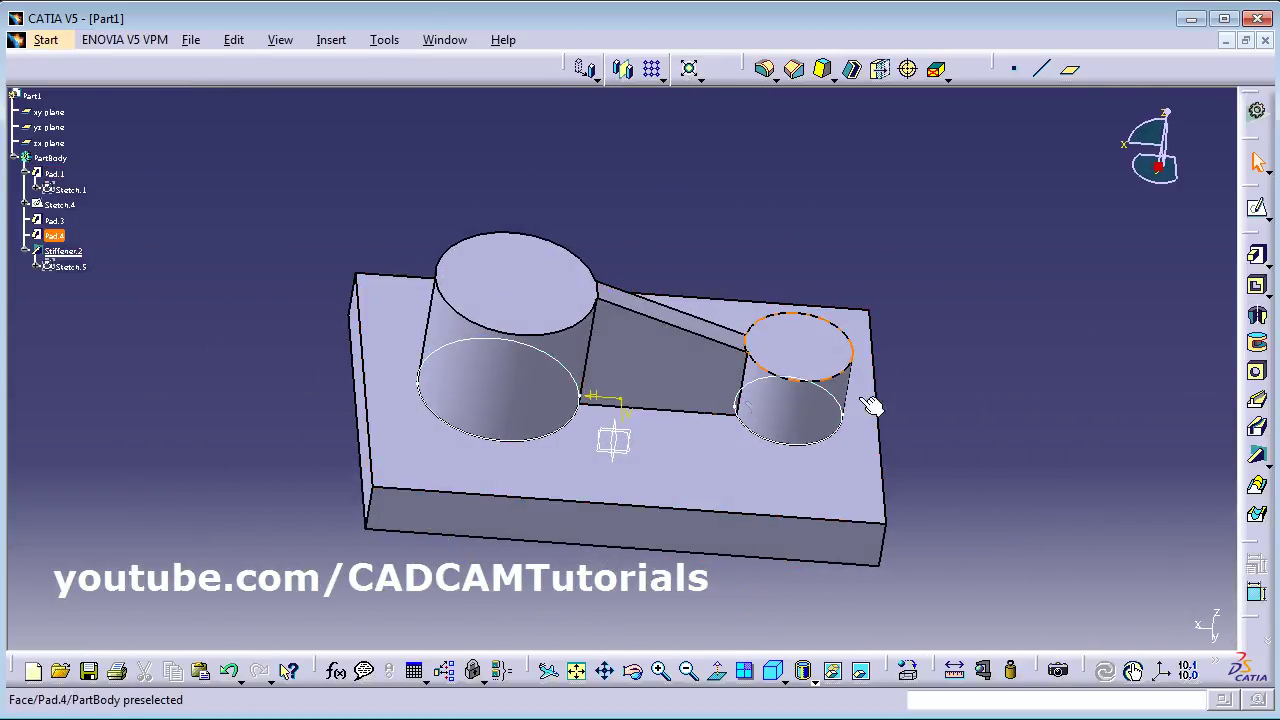
pyautogui.moveTo(872, 405); pyautogui.dragTo(697, 357, button='middle')
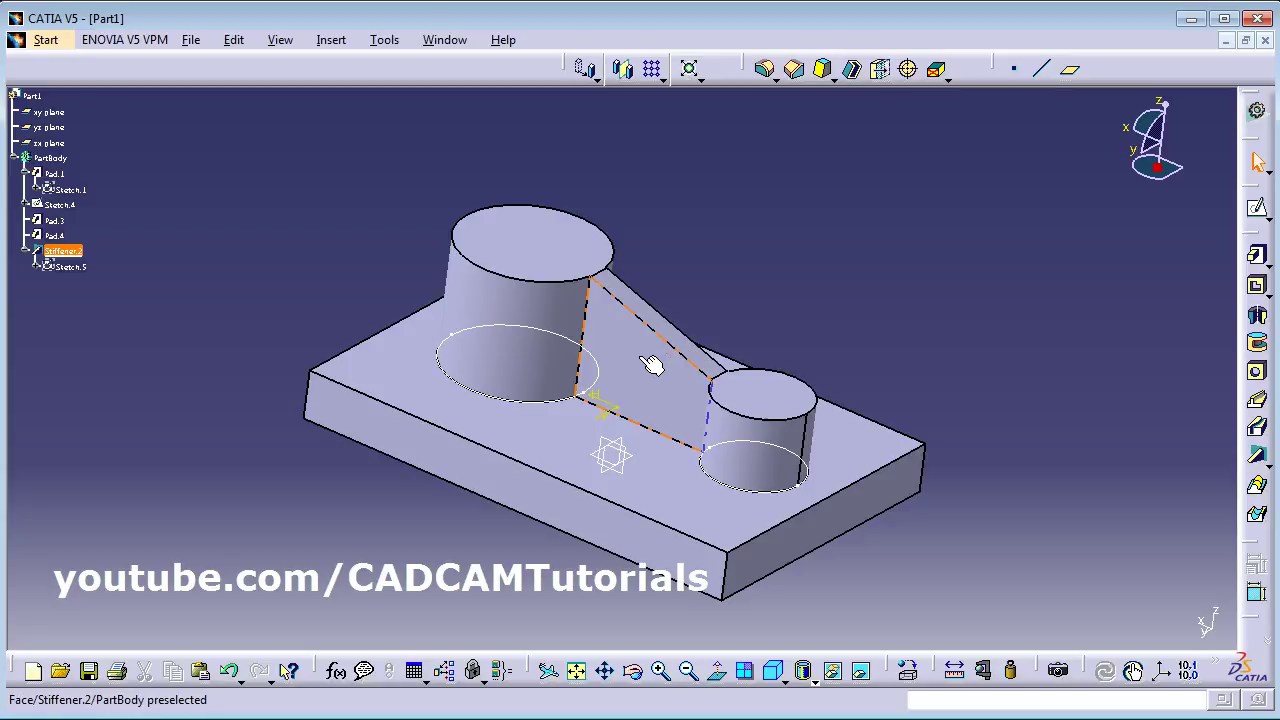
pyautogui.doubleClick(651, 365)
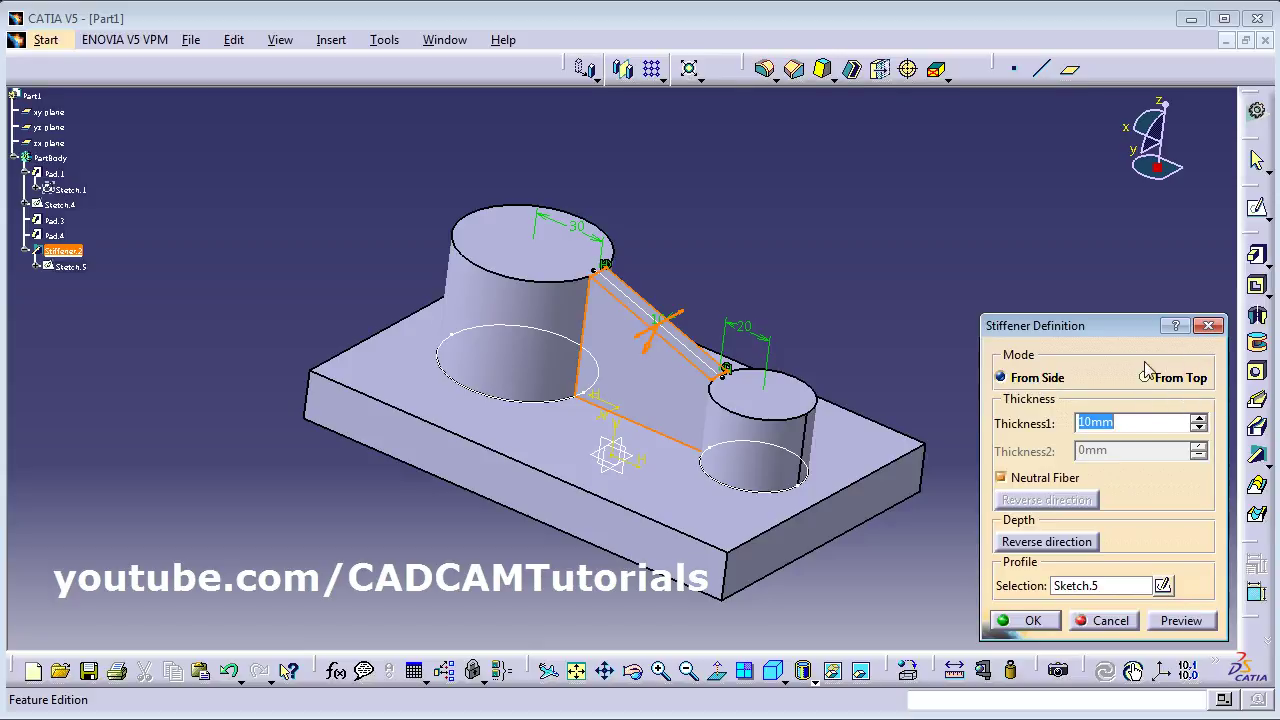
pyautogui.click(1114, 622)
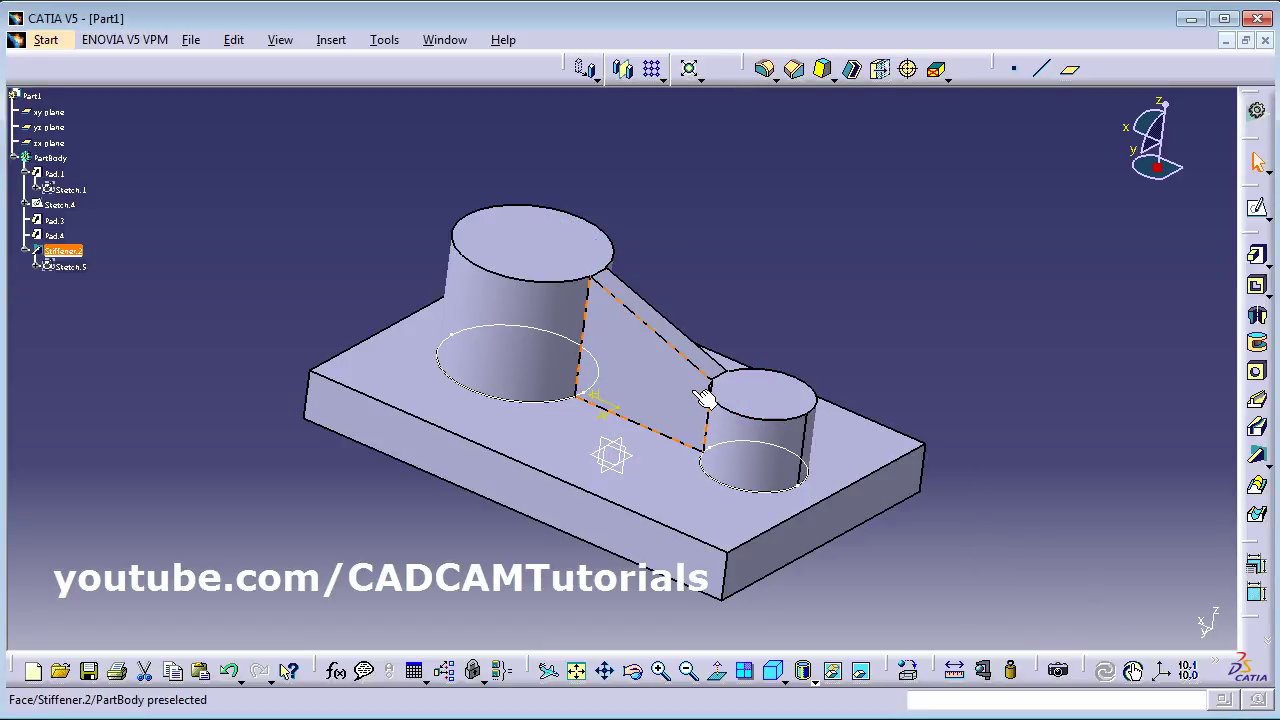
# Delete the stiffener and the cylinder sketch together with both cylinder pads
pyautogui.press('Delete')
pyautogui.click(1103, 614)
pyautogui.click(783, 447)
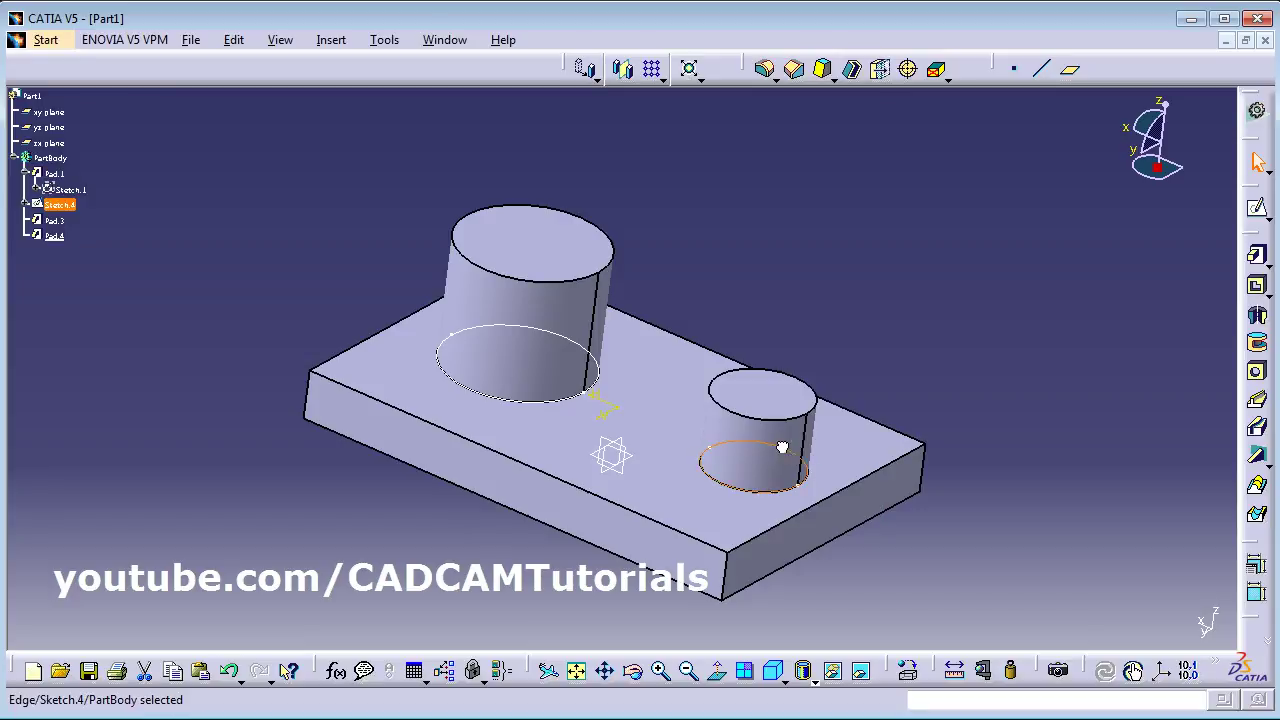
pyautogui.press('Delete')
pyautogui.click(1108, 616)
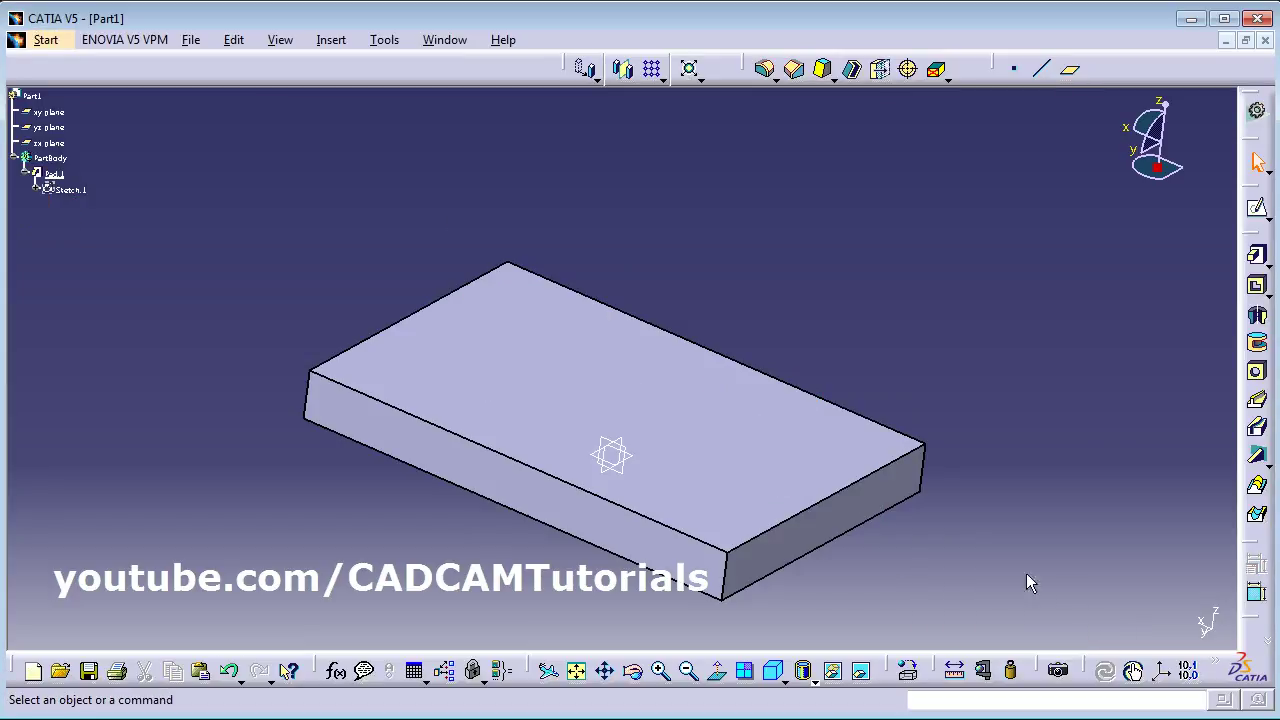
# Change the base plate pad's length to 40 mm
pyautogui.doubleClick(566, 499)
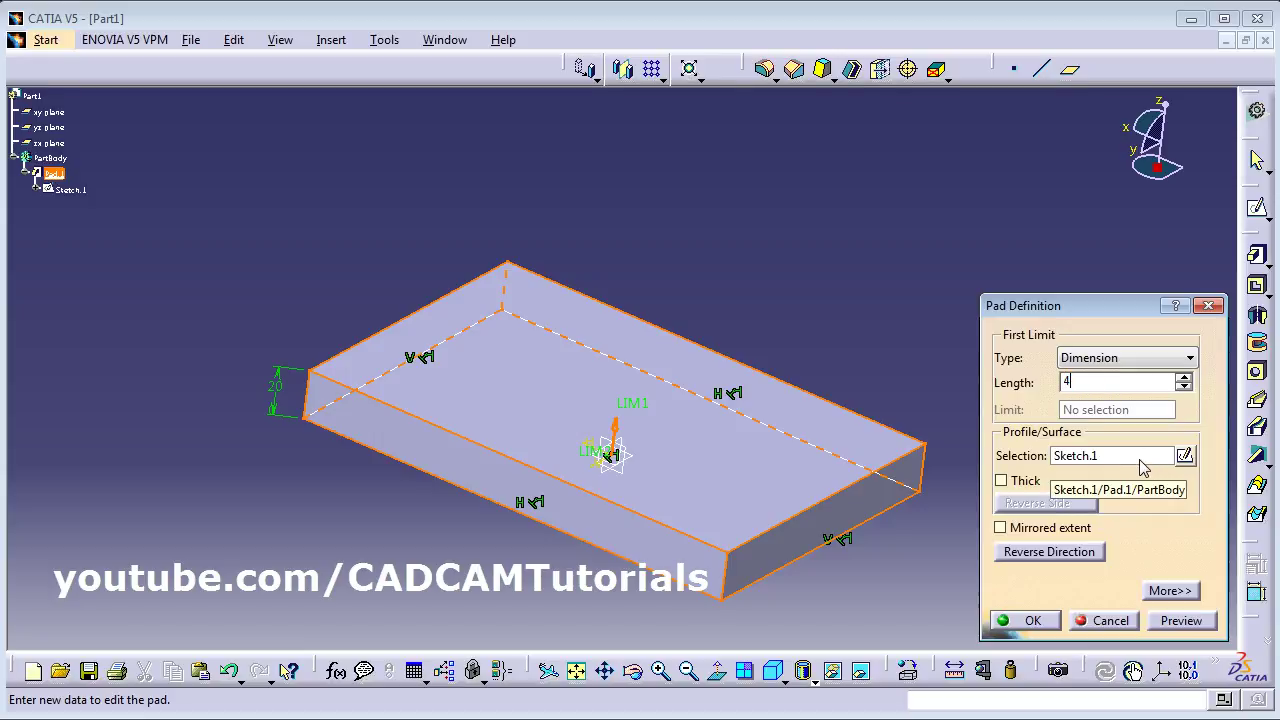
pyautogui.press('Return')
pyautogui.moveTo(520, 443); pyautogui.dragTo(511, 500, button='middle')
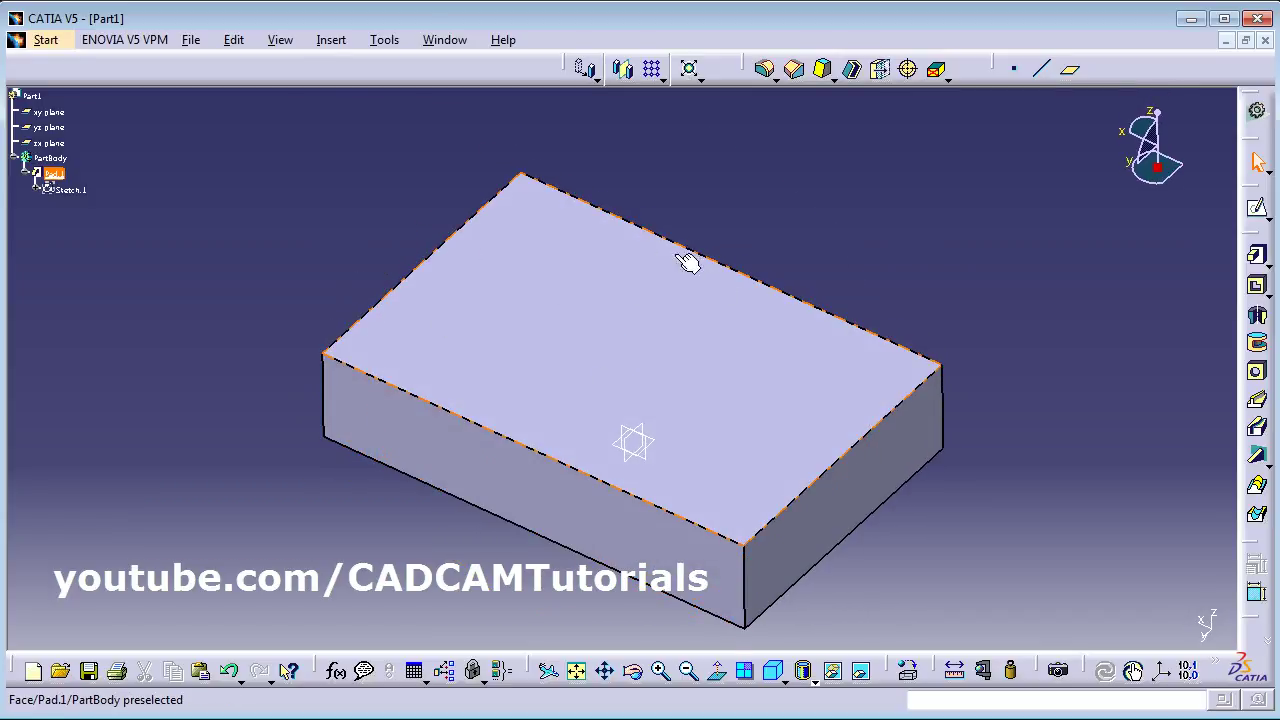
# Shell the block with 1 mm inside thickness, removing its top face
pyautogui.click(856, 70)
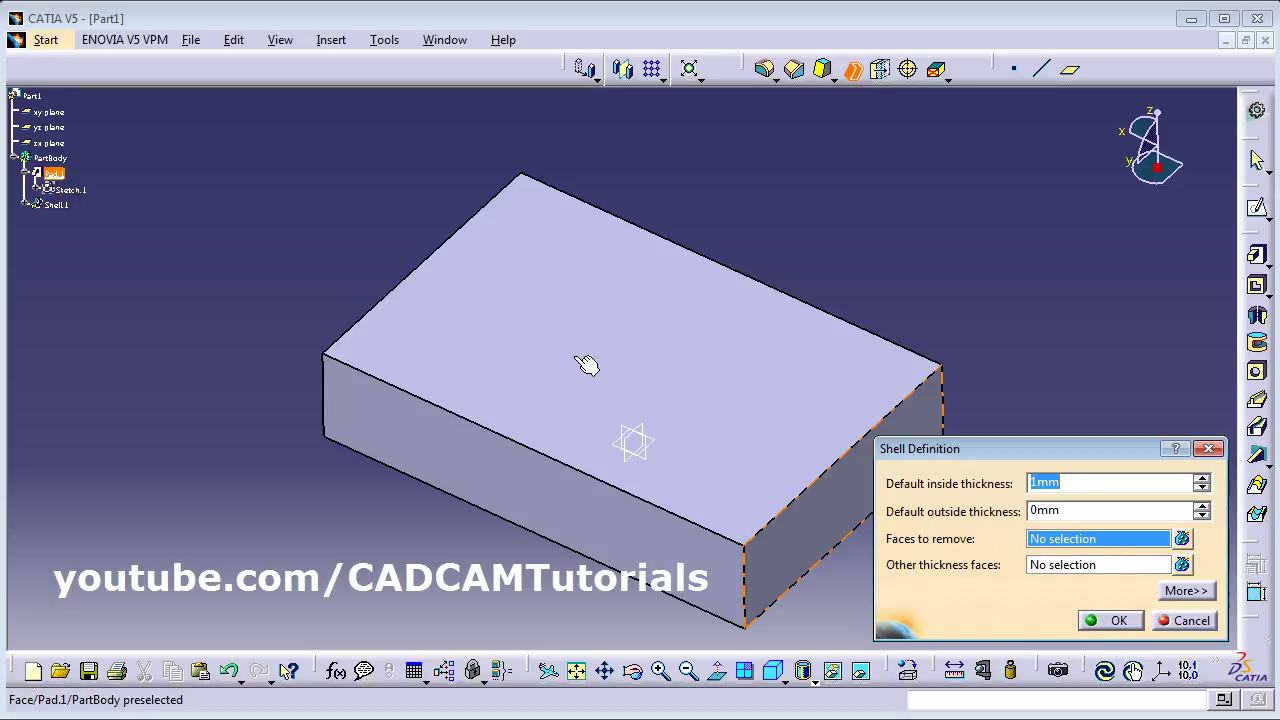
pyautogui.click(668, 344)
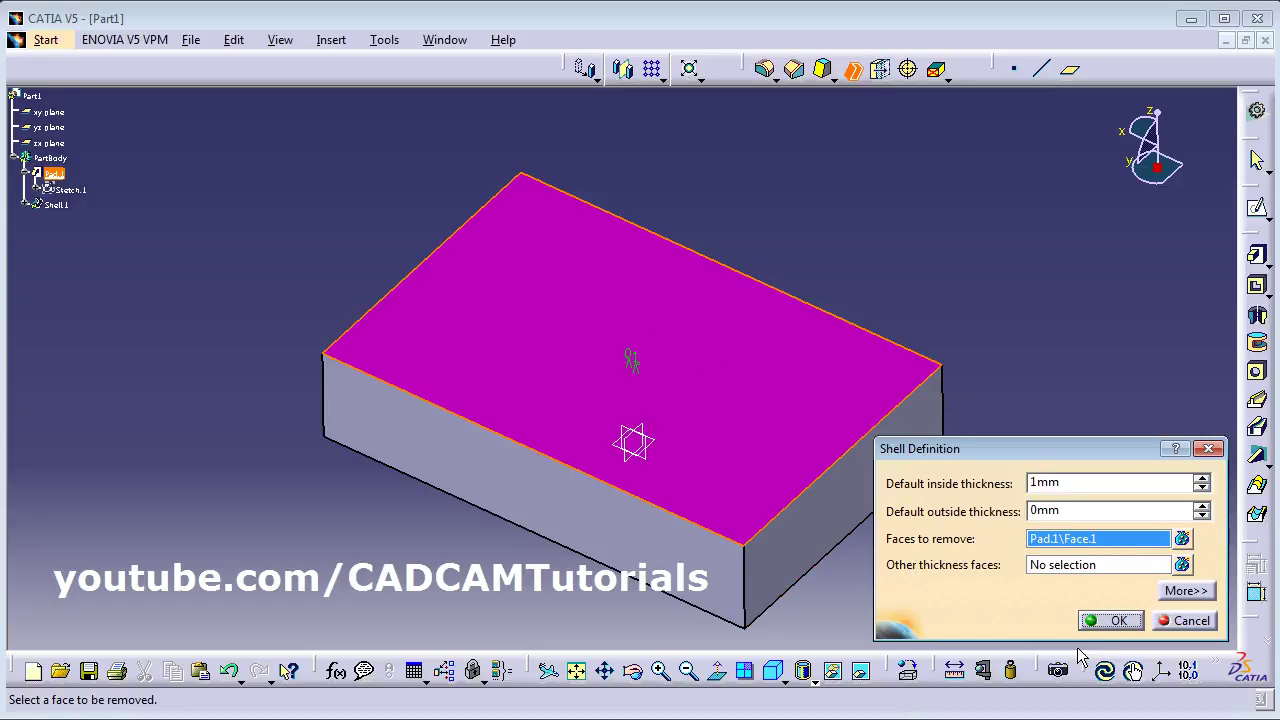
pyautogui.click(1110, 621)
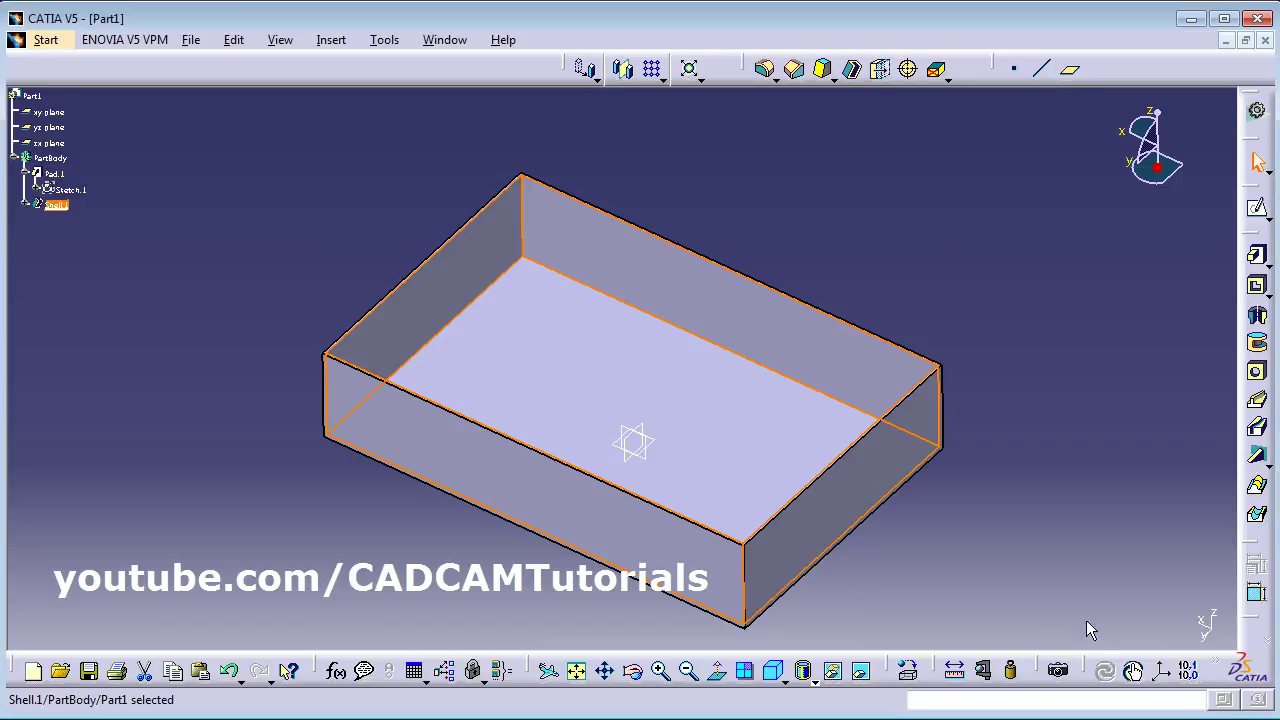
pyautogui.moveTo(565, 306); pyautogui.dragTo(557, 409, button='middle')
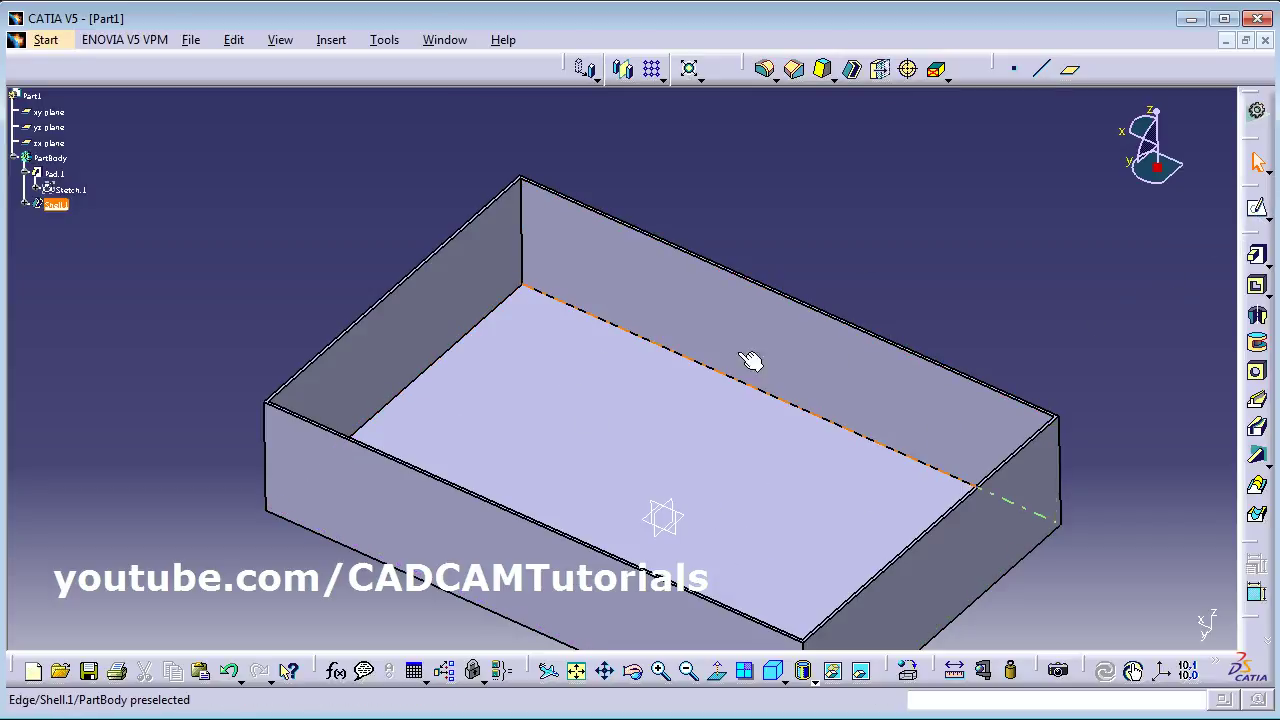
# Start a new sketch on the shelled box's inner floor face
pyautogui.click(1255, 213)
pyautogui.moveTo(947, 302)
pyautogui.mouseDown(button='middle')
pyautogui.moveTo(966, 100)
pyautogui.moveTo(709, 423)
pyautogui.moveTo(708, 302)
pyautogui.moveTo(703, 503)
pyautogui.moveTo(726, 480)
pyautogui.mouseUp(button='middle')
pyautogui.click(729, 491)
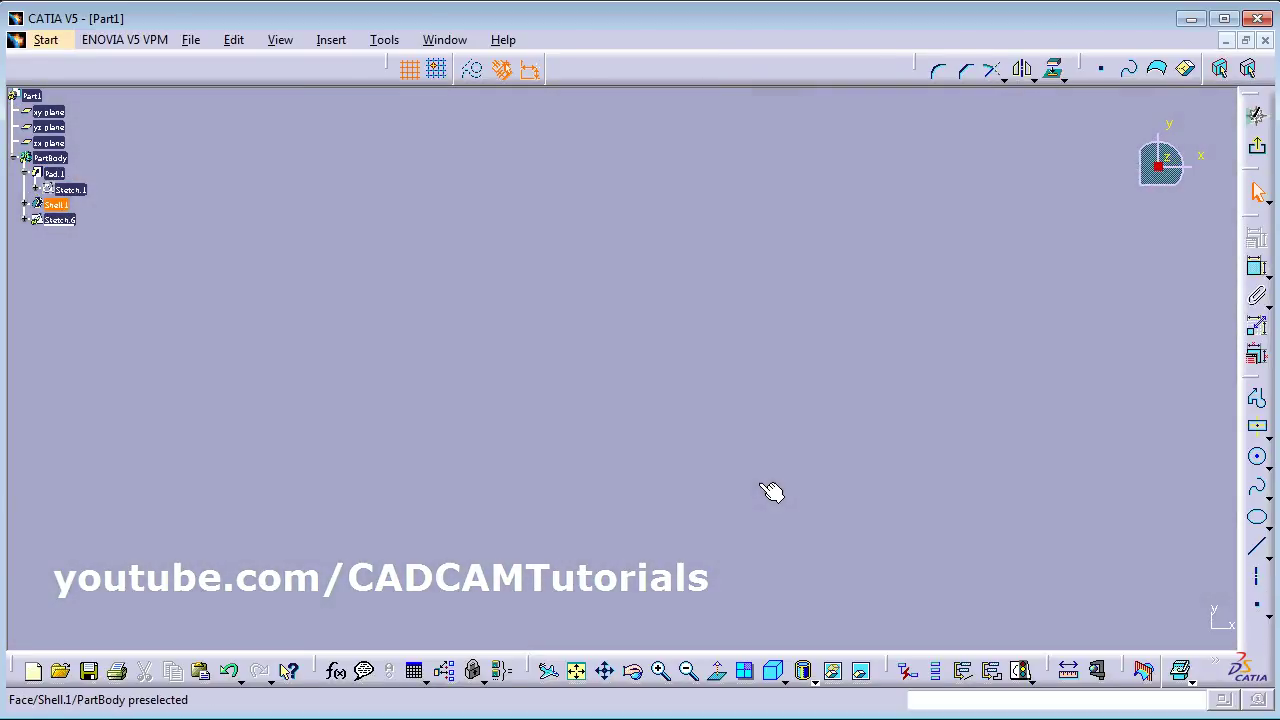
pyautogui.click(576, 671)
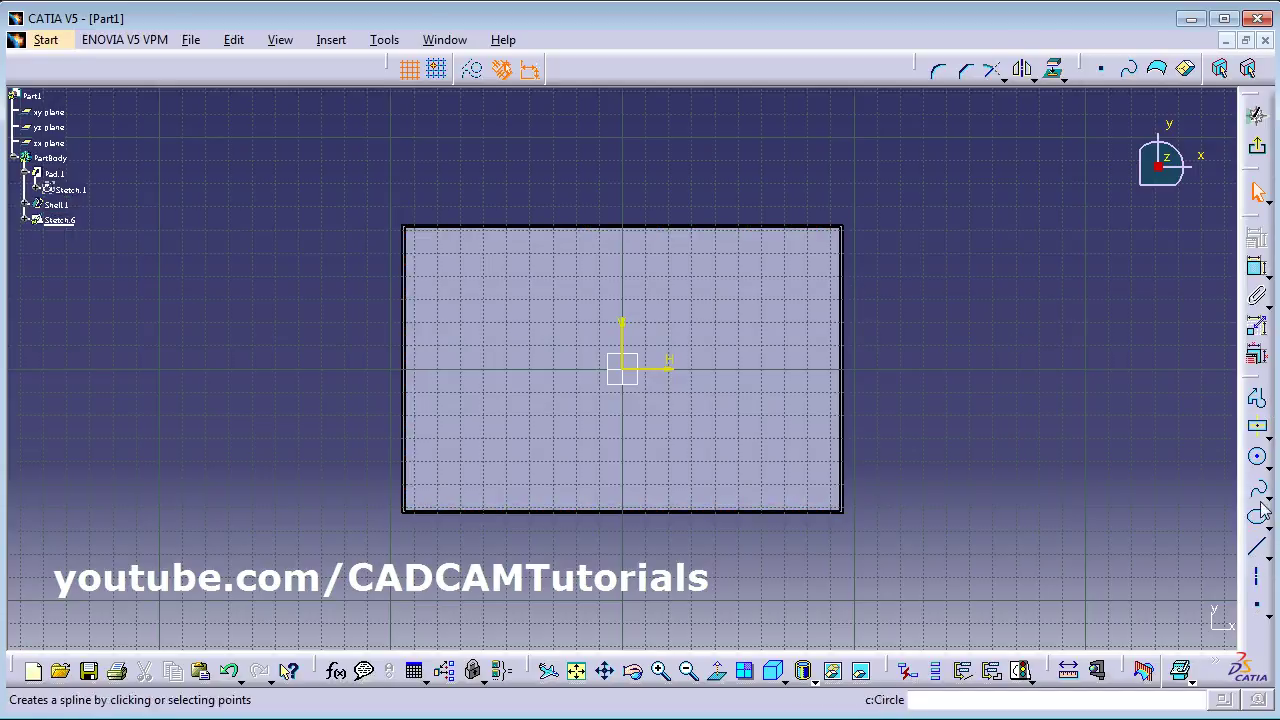
# Draw the upper and lower horizontal lines across the floor
pyautogui.click(1259, 552)
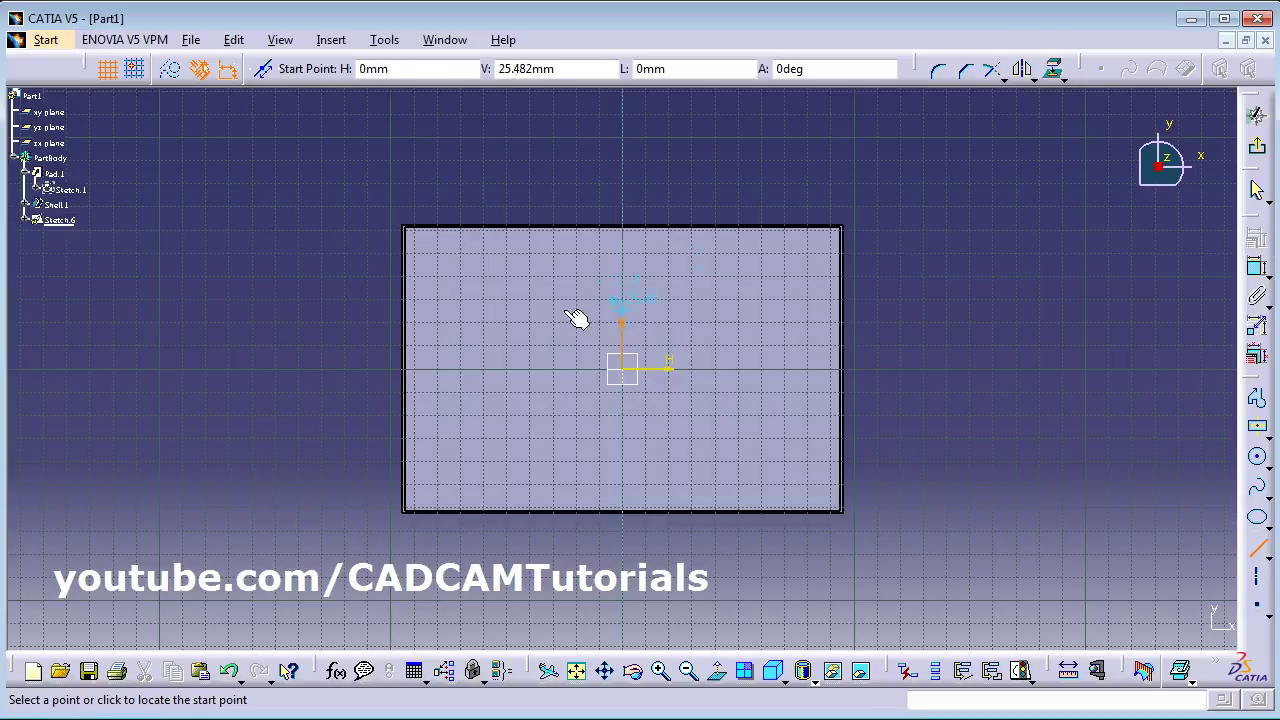
pyautogui.click(467, 298)
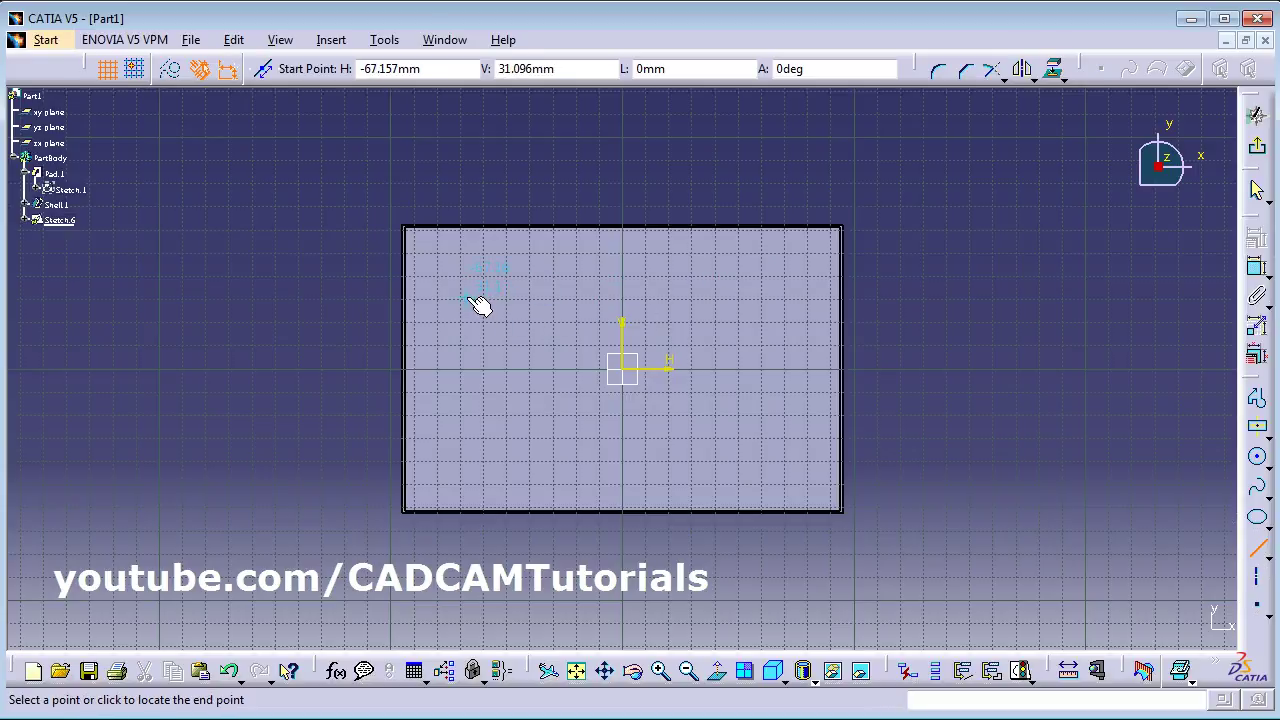
pyautogui.click(766, 297)
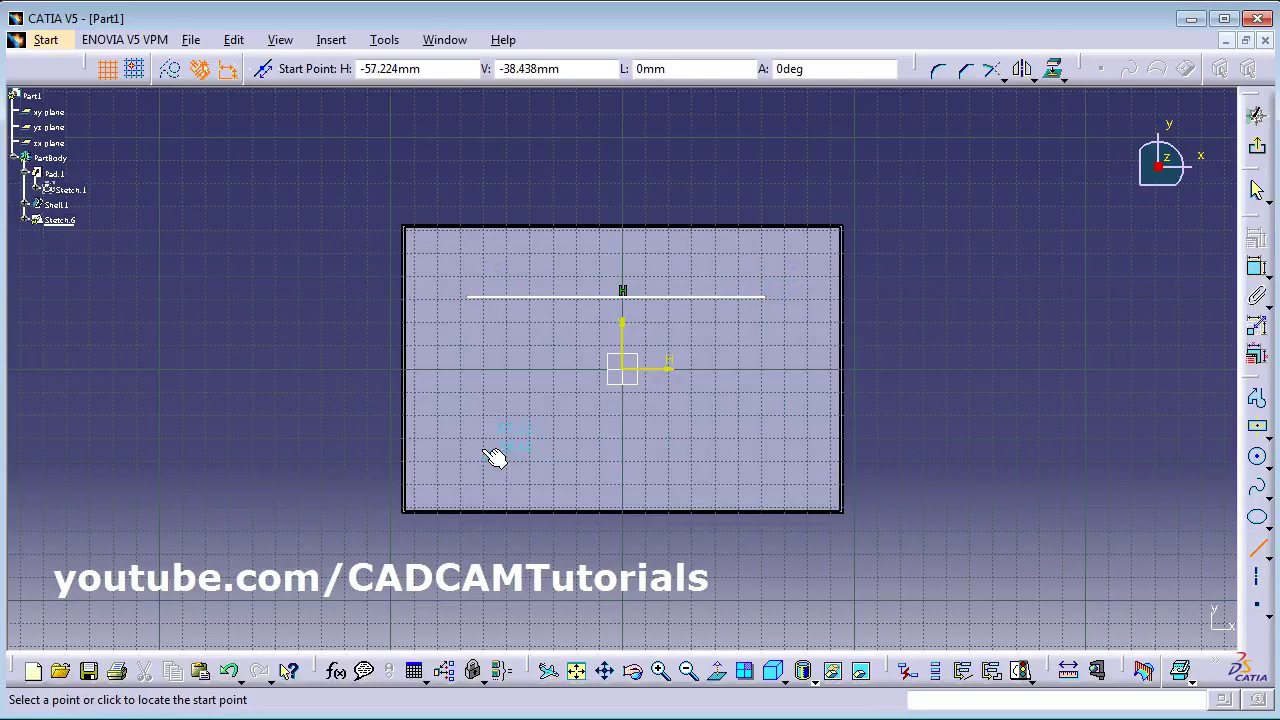
pyautogui.click(428, 450)
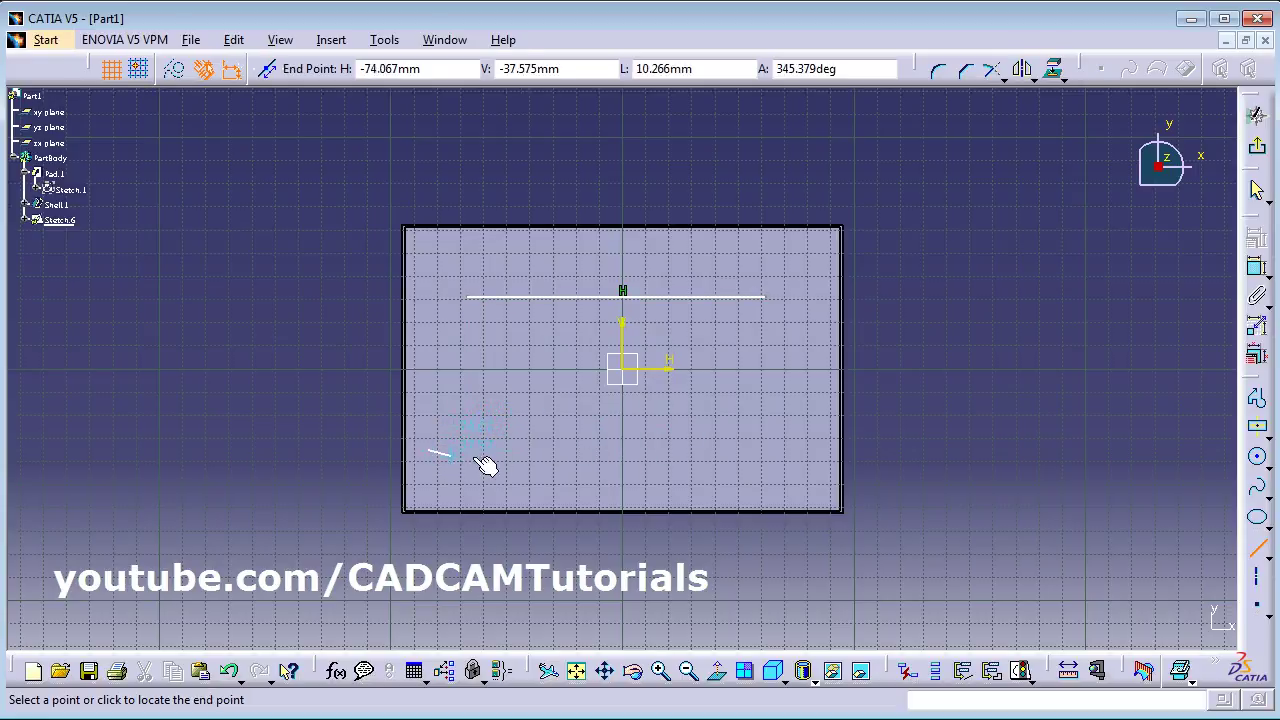
pyautogui.click(748, 450)
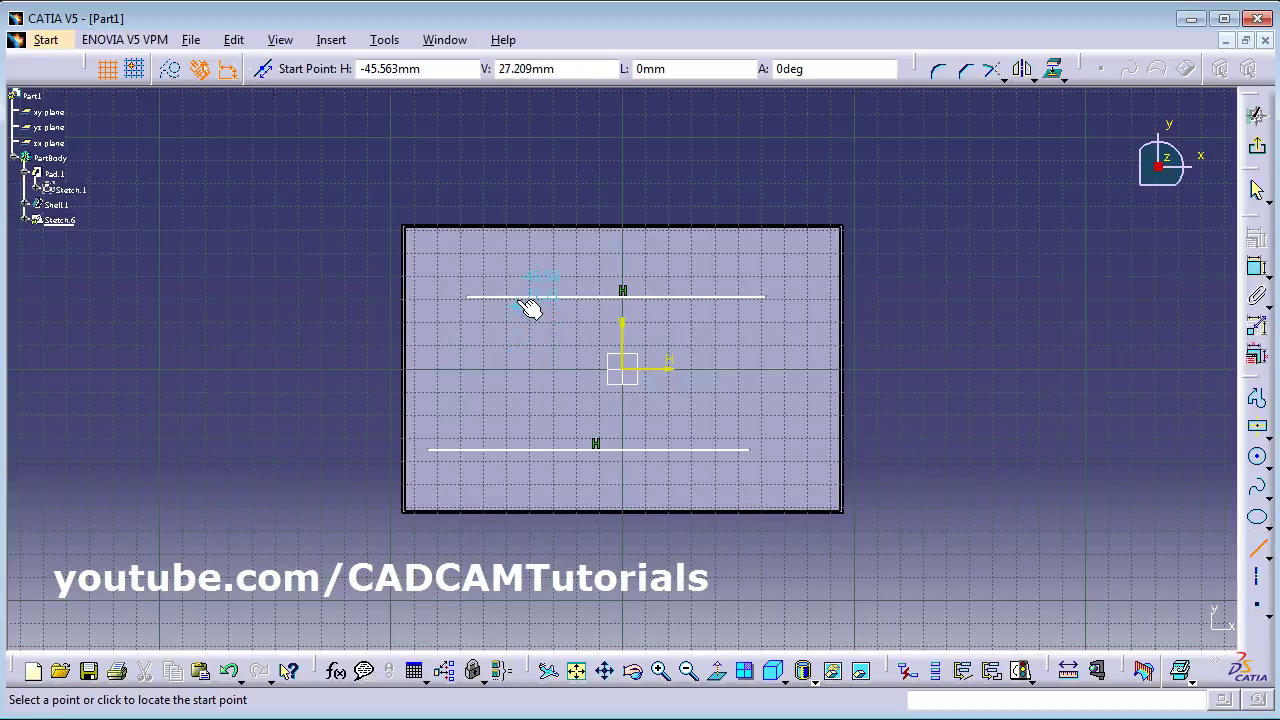
# Join the horizontal lines with two vertical lines and add two short vertical spurs
pyautogui.click(517, 297)
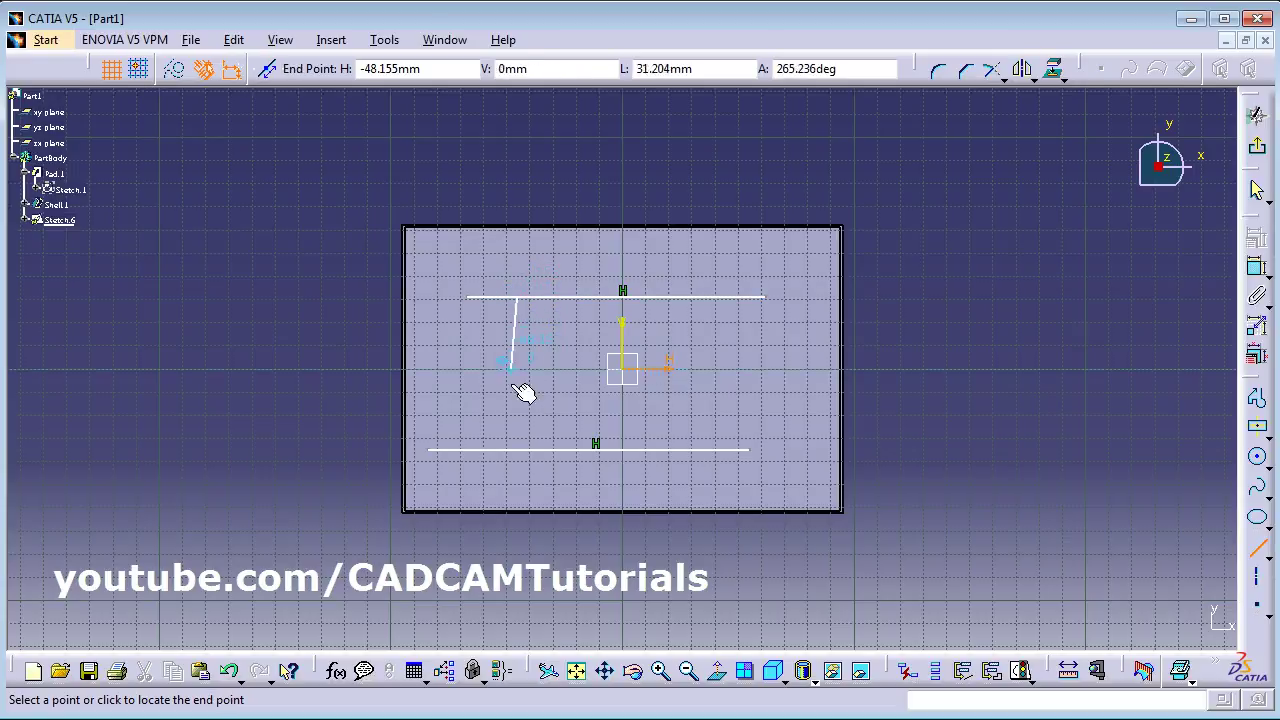
pyautogui.click(519, 451)
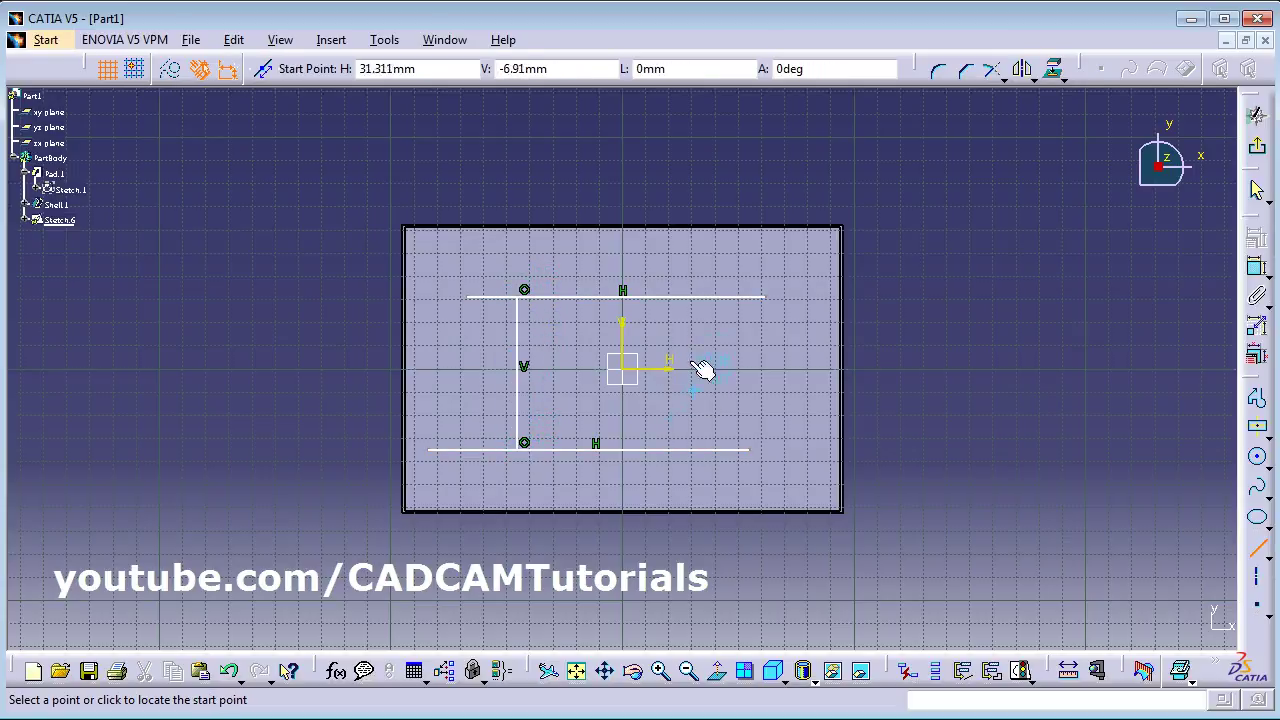
pyautogui.click(689, 297)
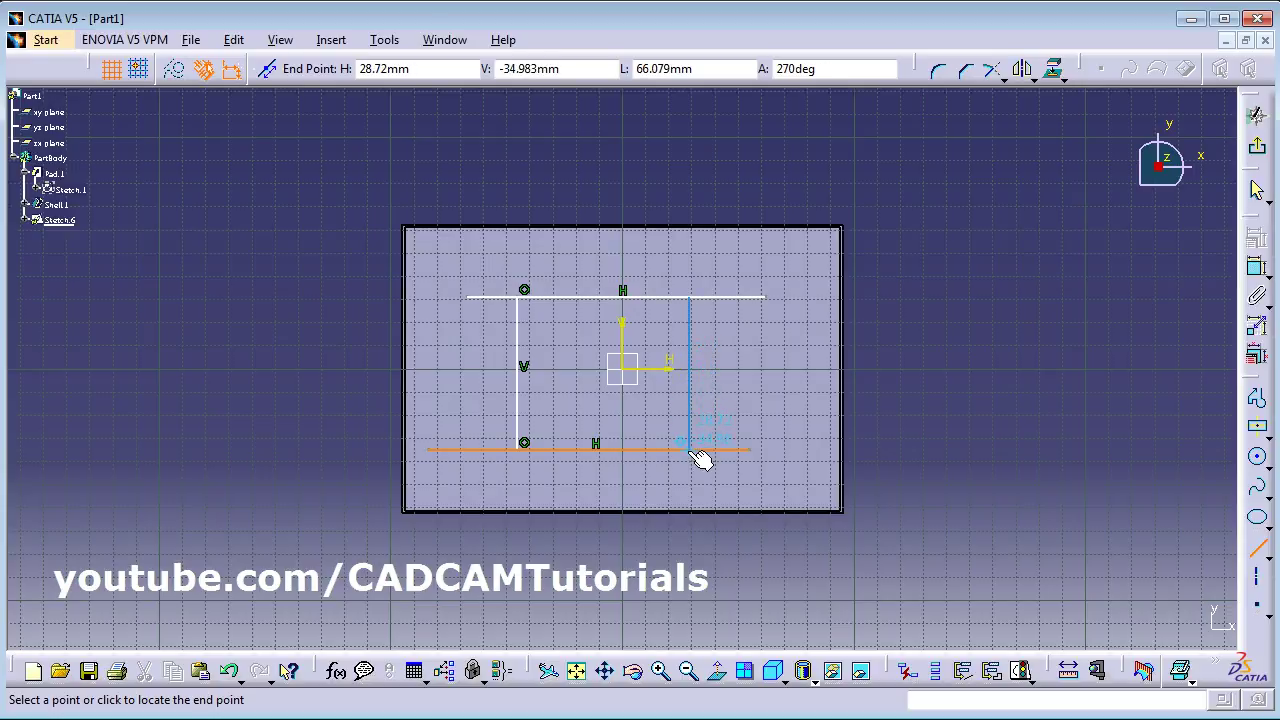
pyautogui.click(690, 450)
pyautogui.click(731, 297)
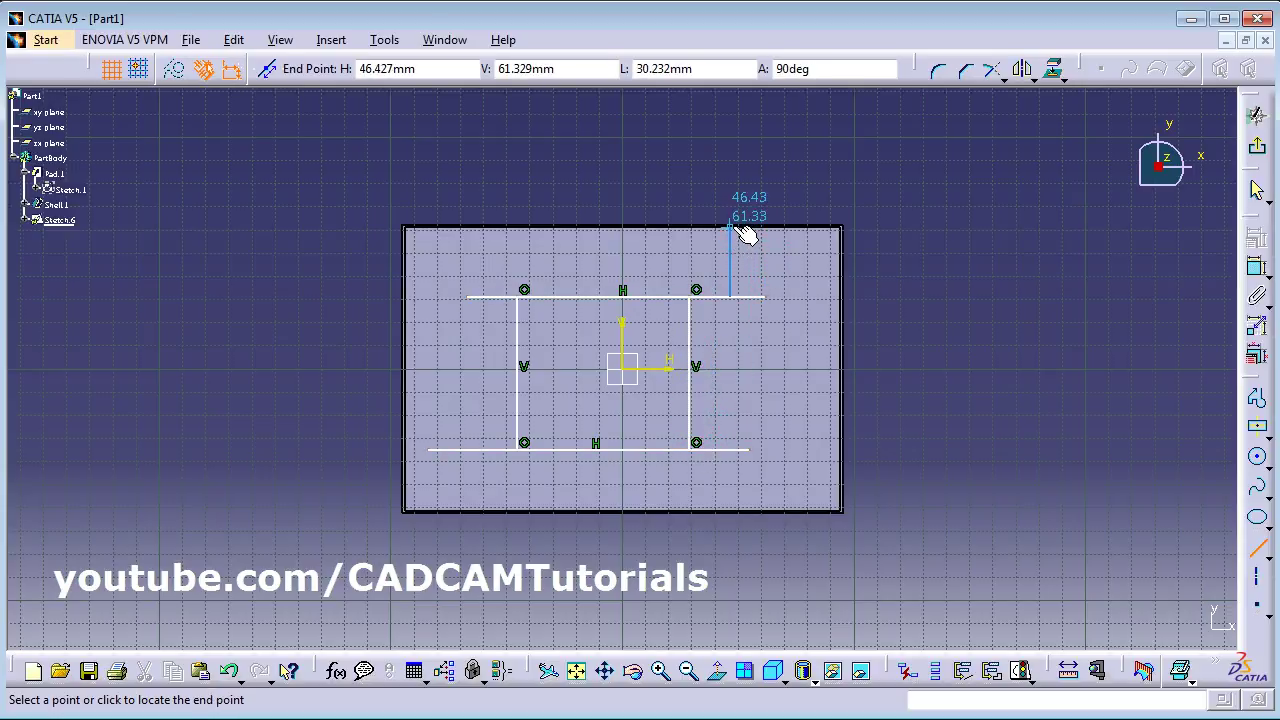
pyautogui.click(731, 246)
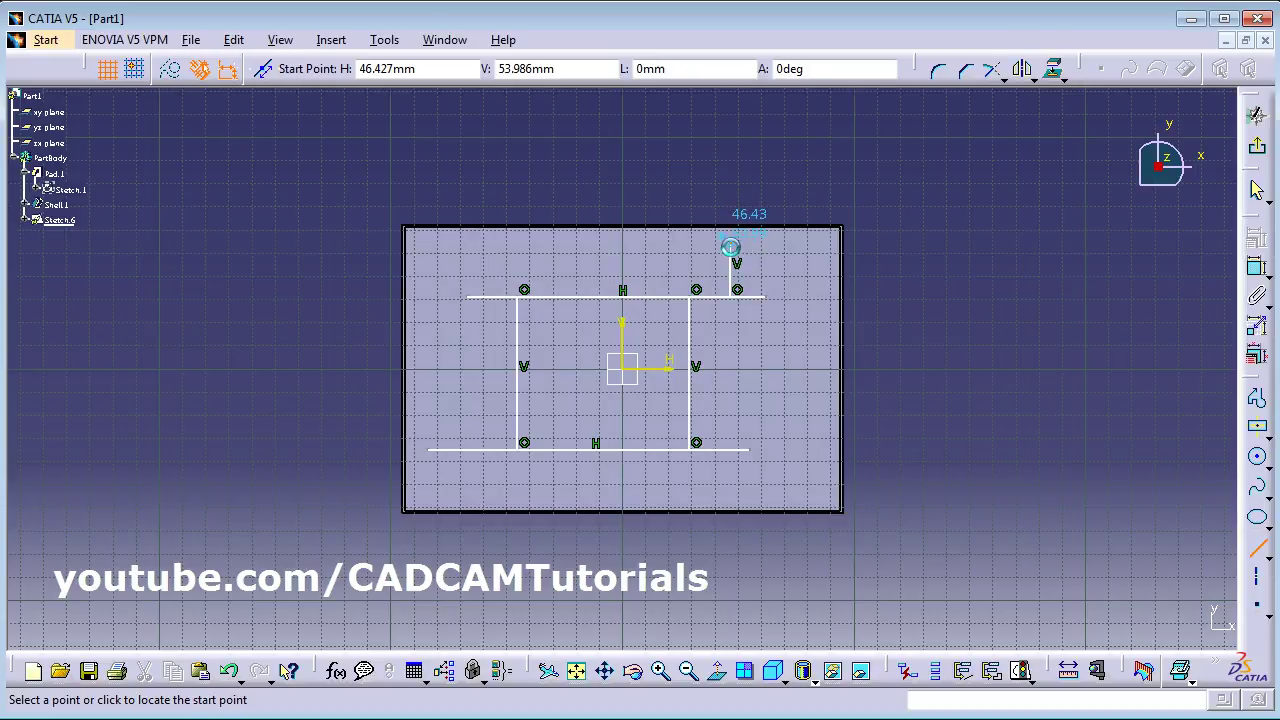
pyautogui.click(620, 450)
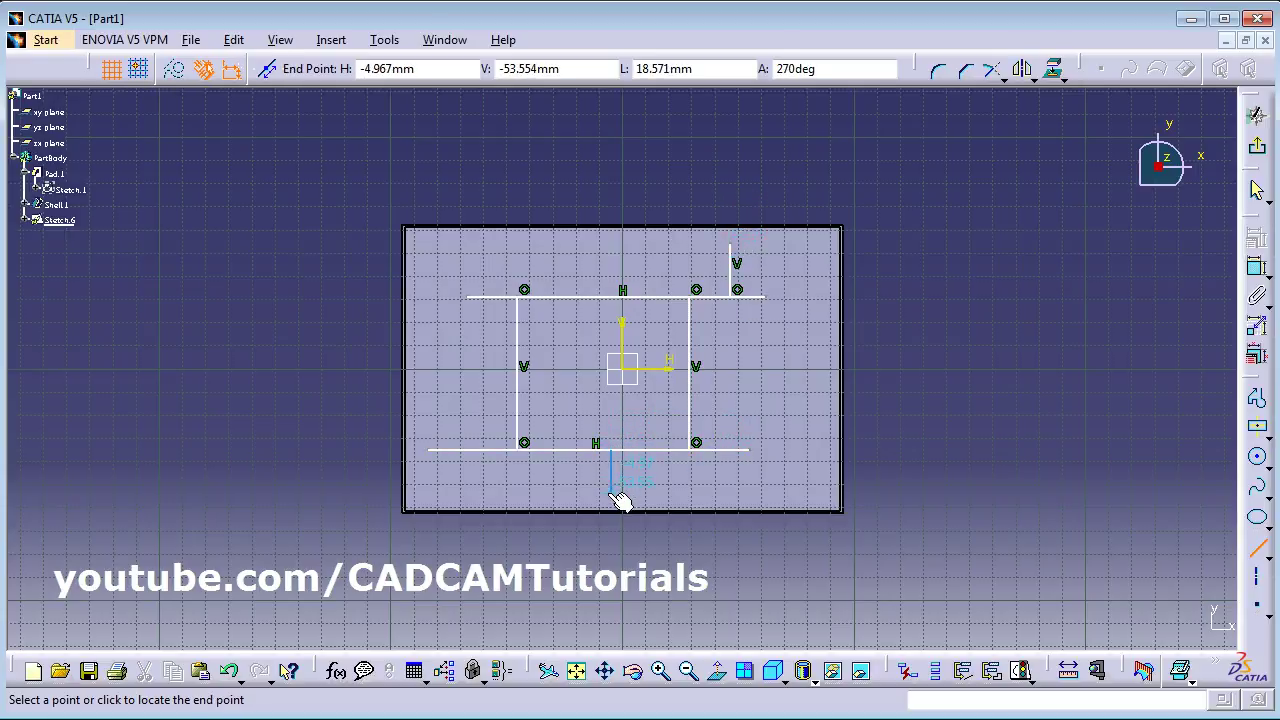
pyautogui.click(612, 495)
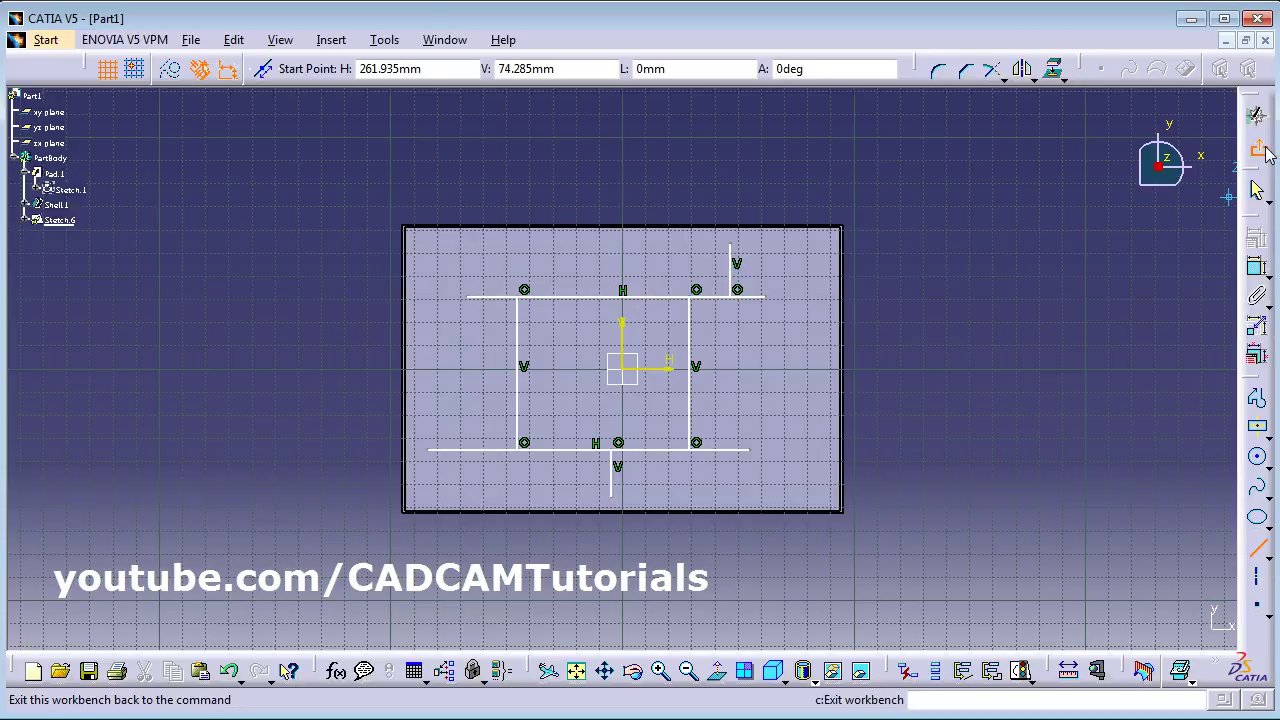
pyautogui.click(1257, 115)
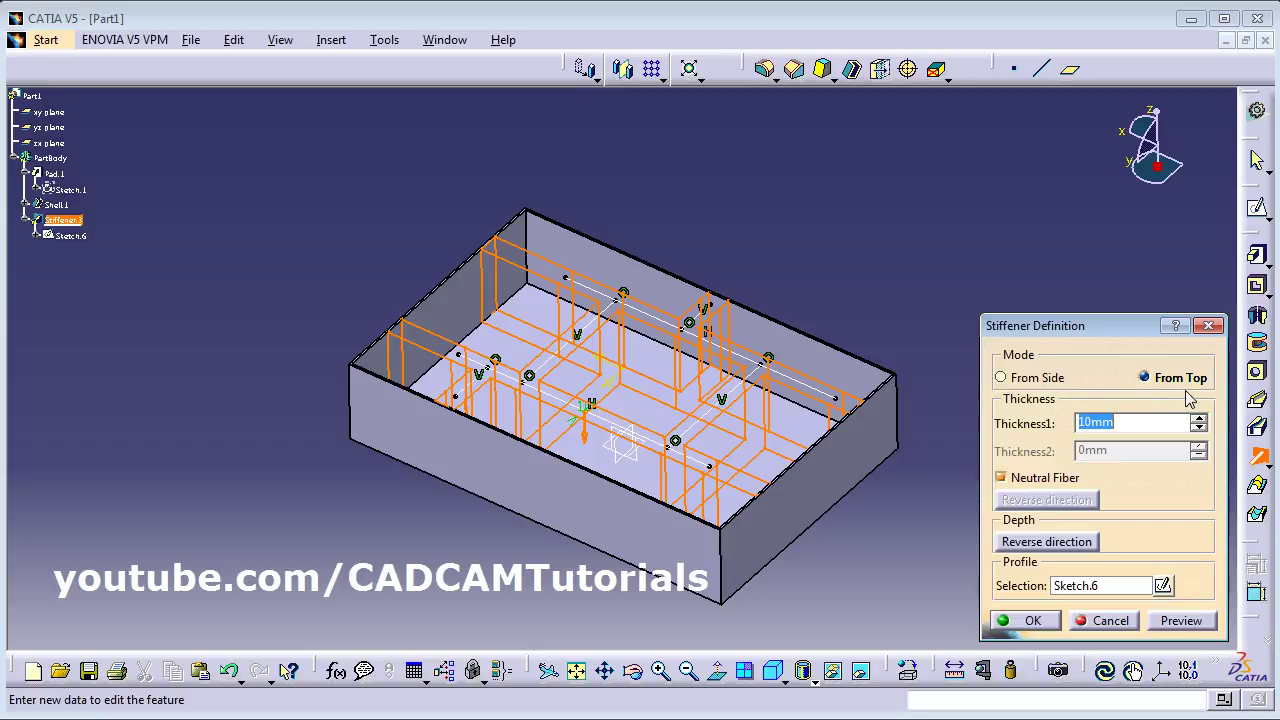
# Make the stiffener thickness one-sided and flip the rib depth direction
pyautogui.moveTo(713, 343); pyautogui.dragTo(507, 316, button='middle')
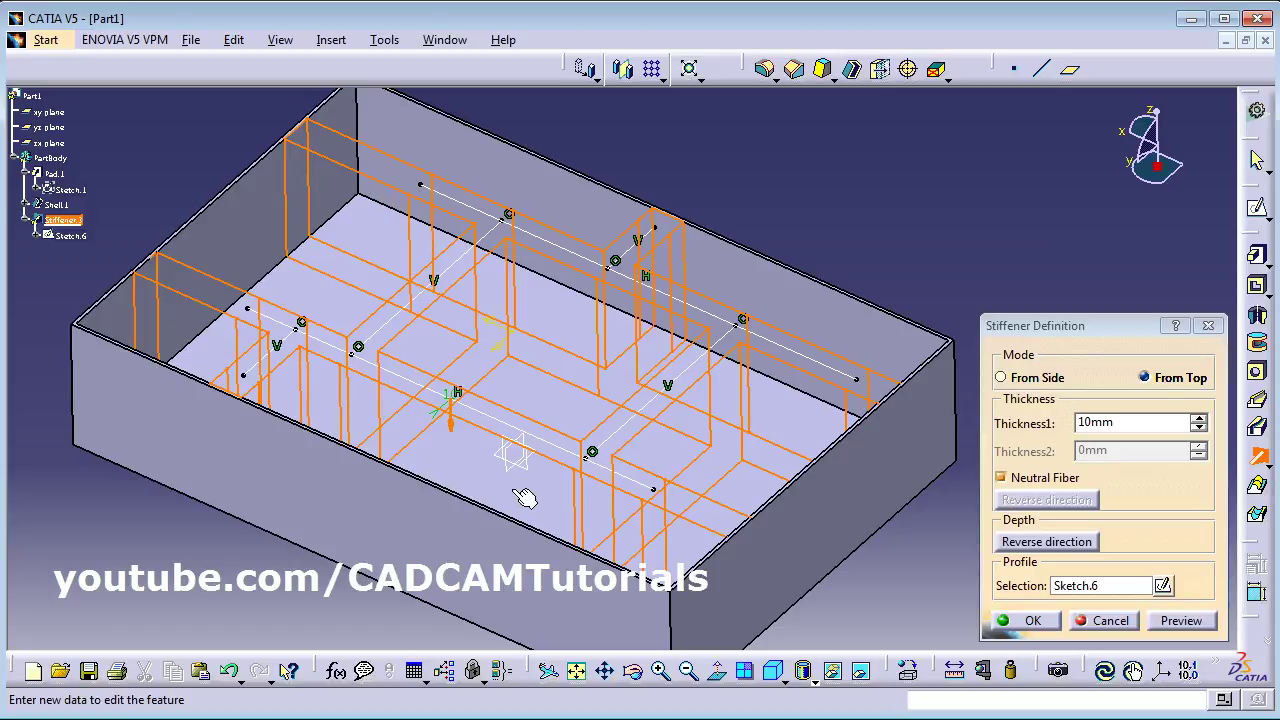
pyautogui.click(1146, 420)
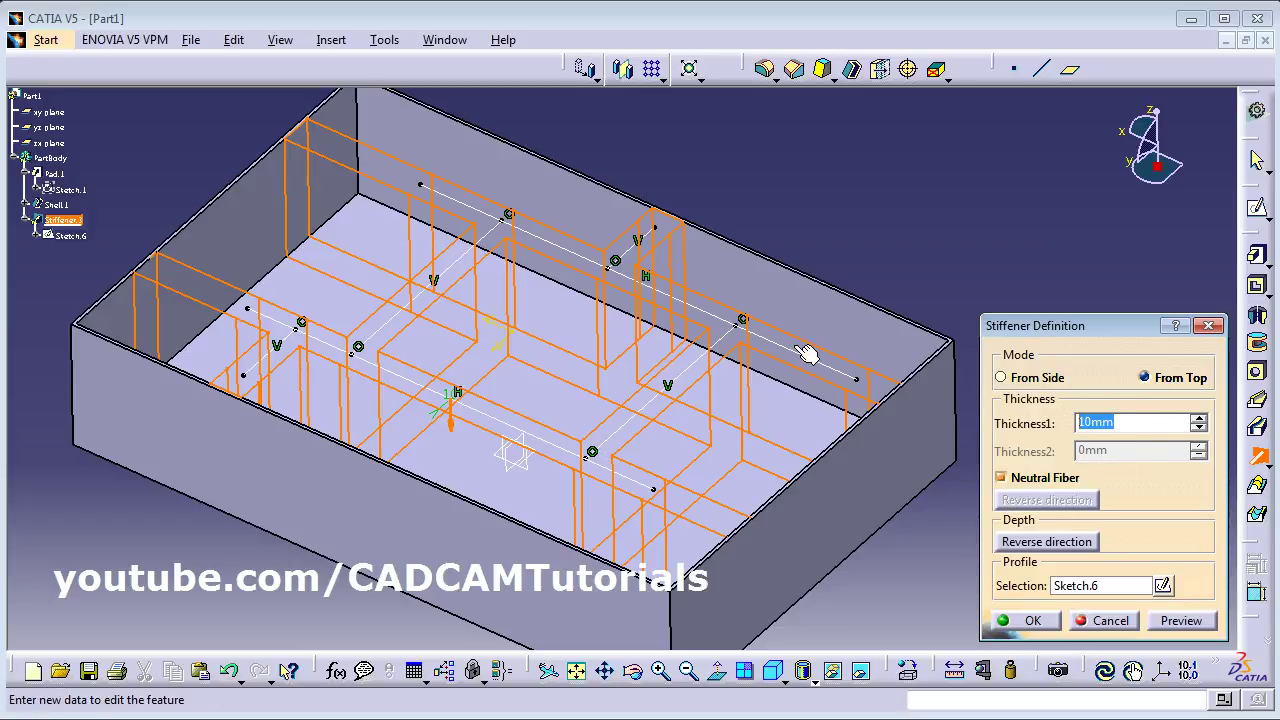
pyautogui.click(1022, 484)
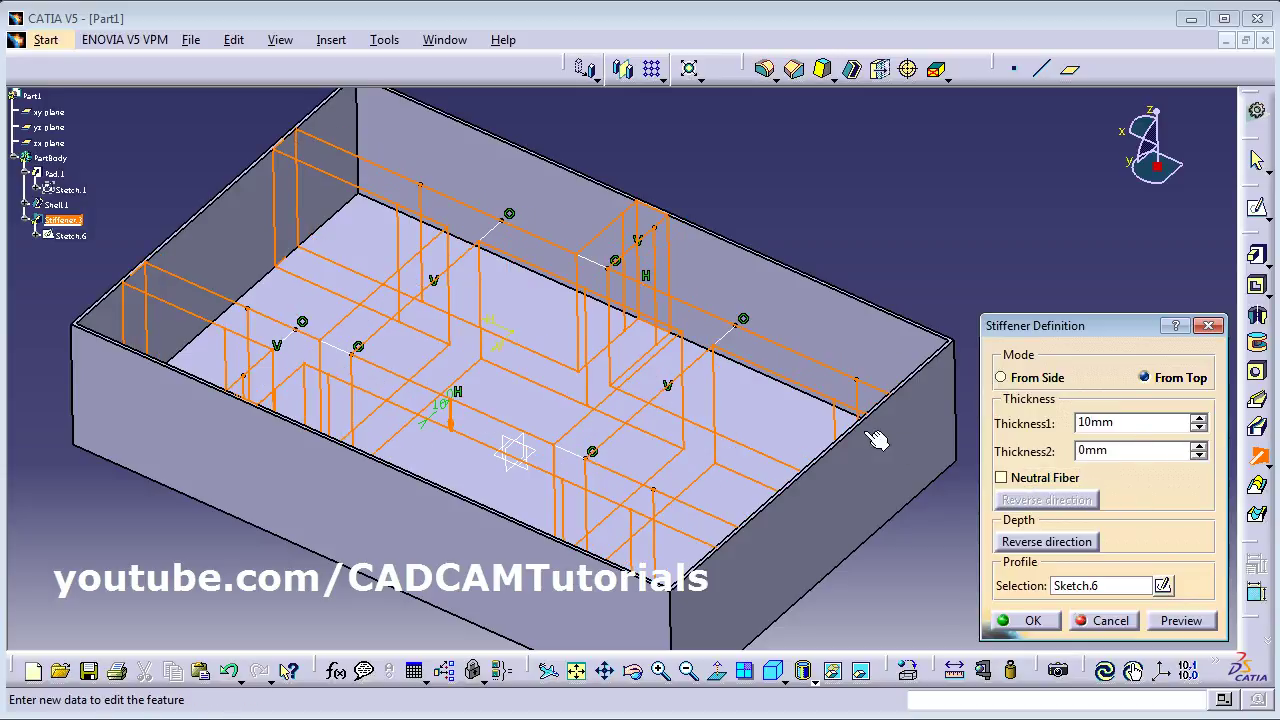
pyautogui.click(1036, 546)
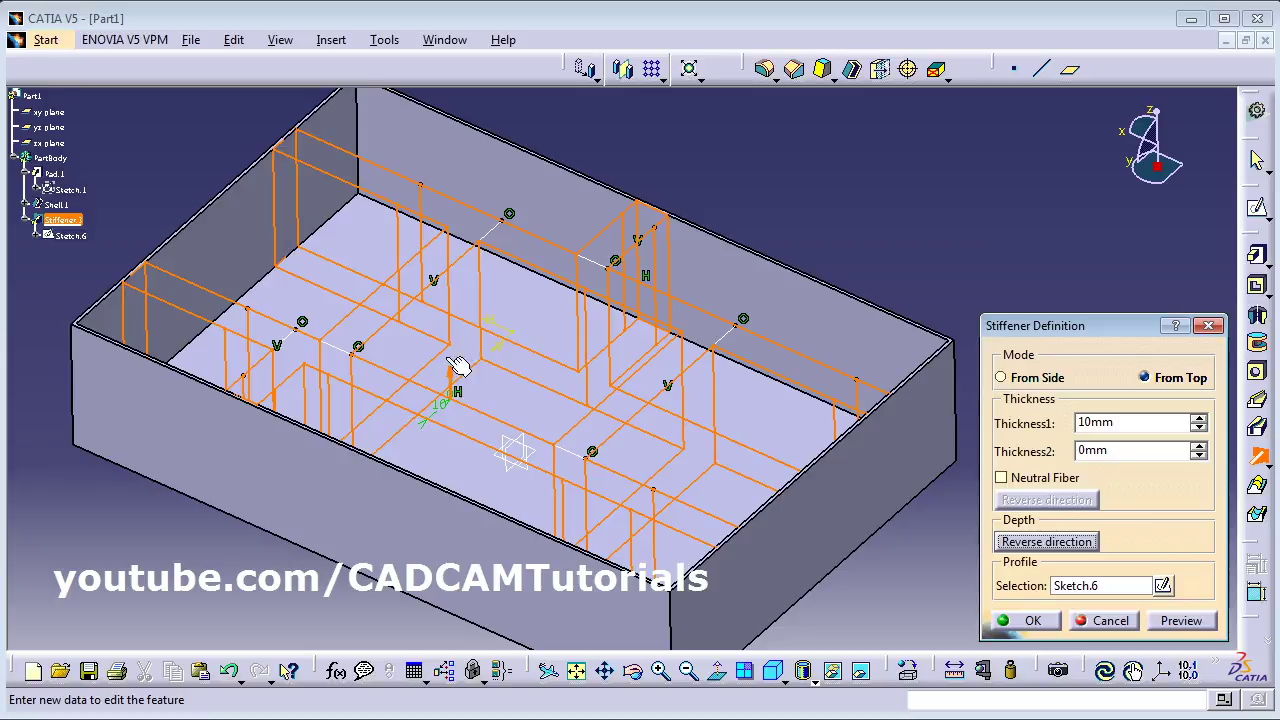
pyautogui.click(1043, 548)
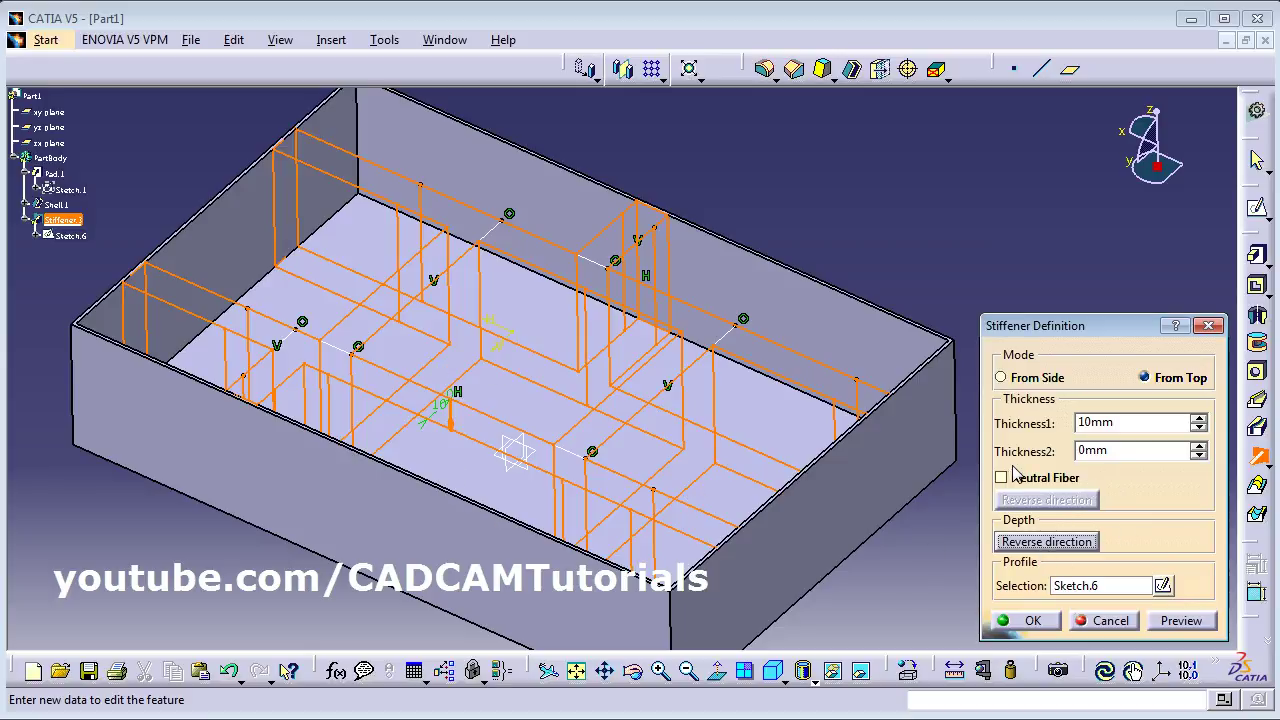
# Set Thickness1 to 5 mm and Thickness2 to 7 mm, then preview the rib grid
pyautogui.click(1120, 423)
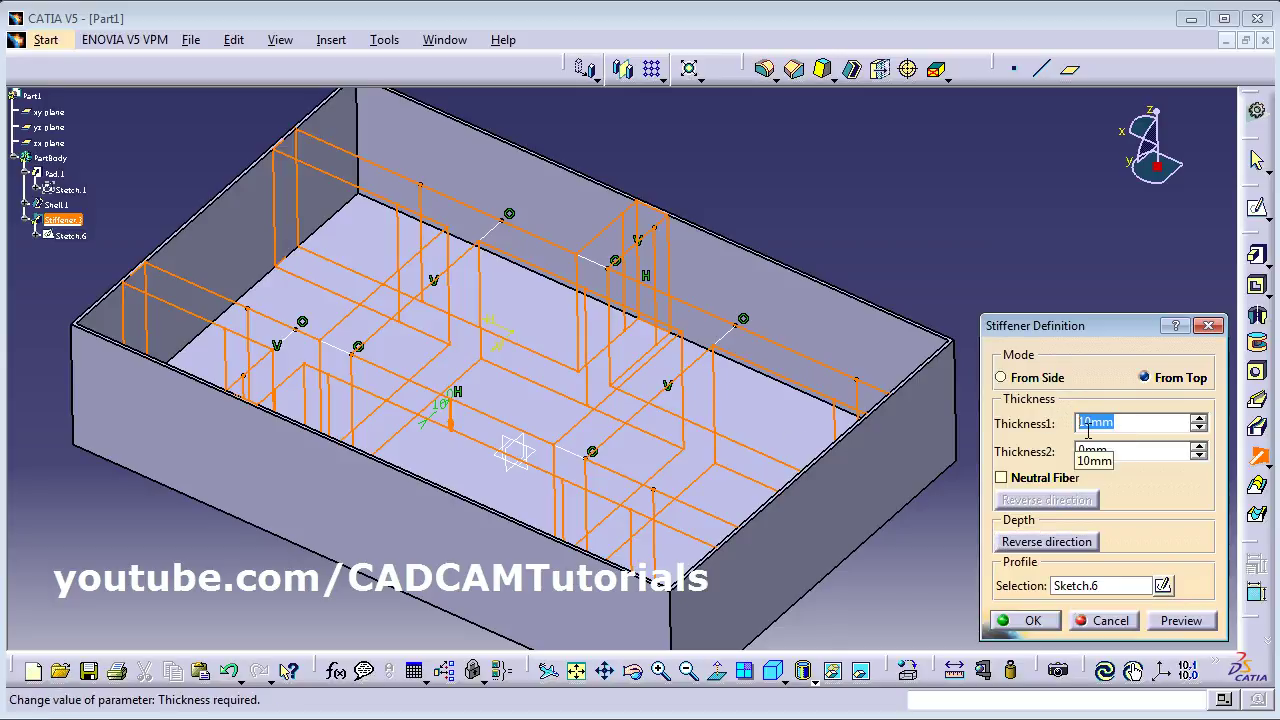
pyautogui.write('5')
pyautogui.press('Tab')
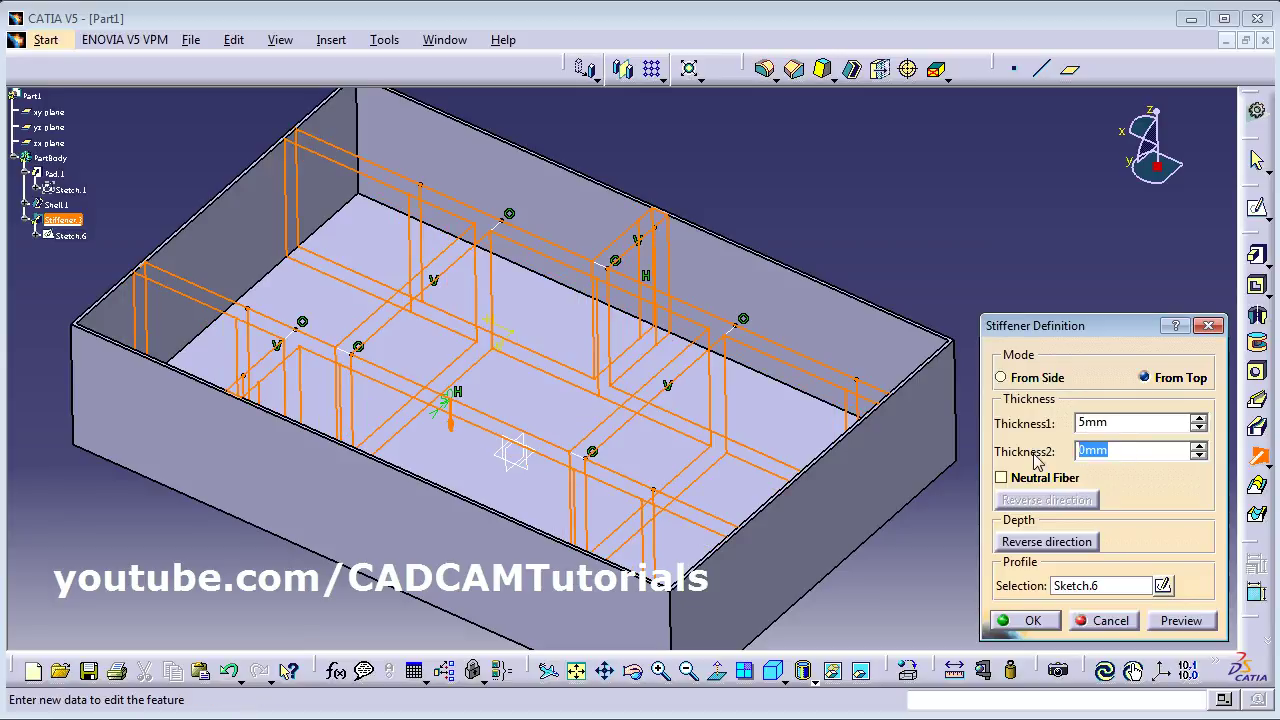
pyautogui.click(1149, 426)
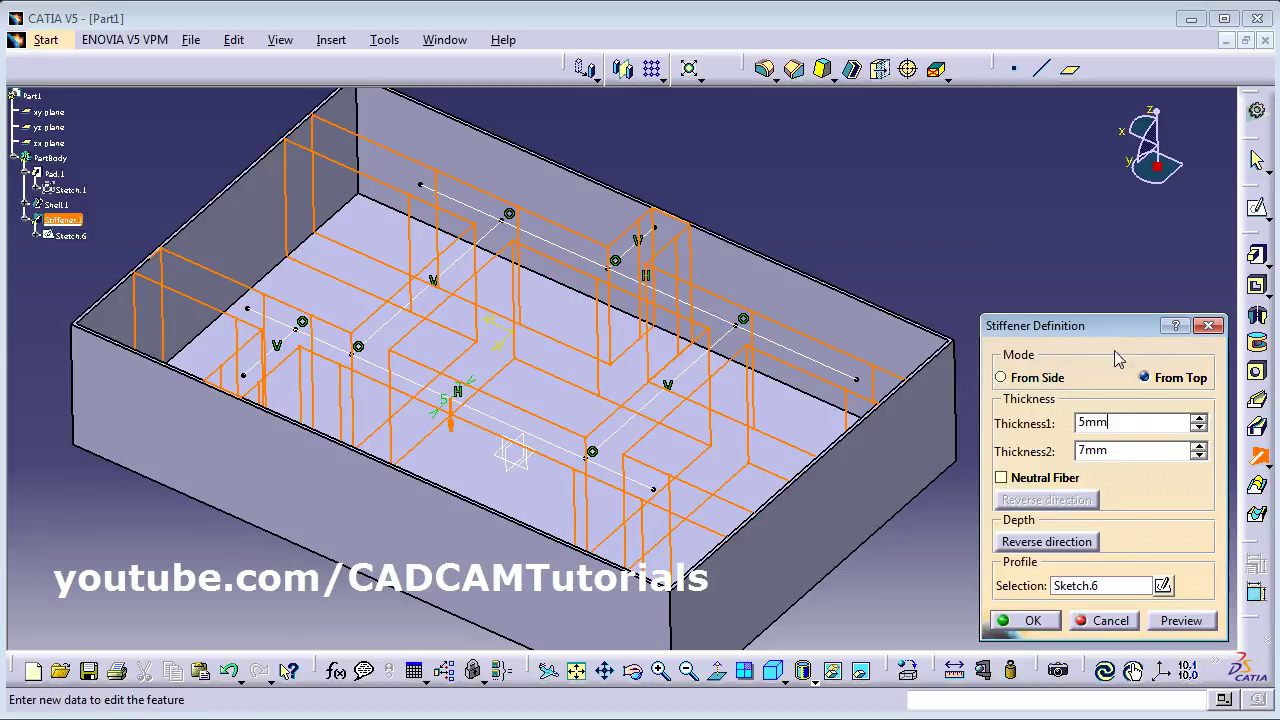
pyautogui.moveTo(752, 378)
pyautogui.mouseDown(button='middle')
pyautogui.moveTo(709, 386)
pyautogui.moveTo(714, 340)
pyautogui.moveTo(731, 363)
pyautogui.moveTo(691, 443)
pyautogui.moveTo(698, 326)
pyautogui.mouseUp(button='middle')
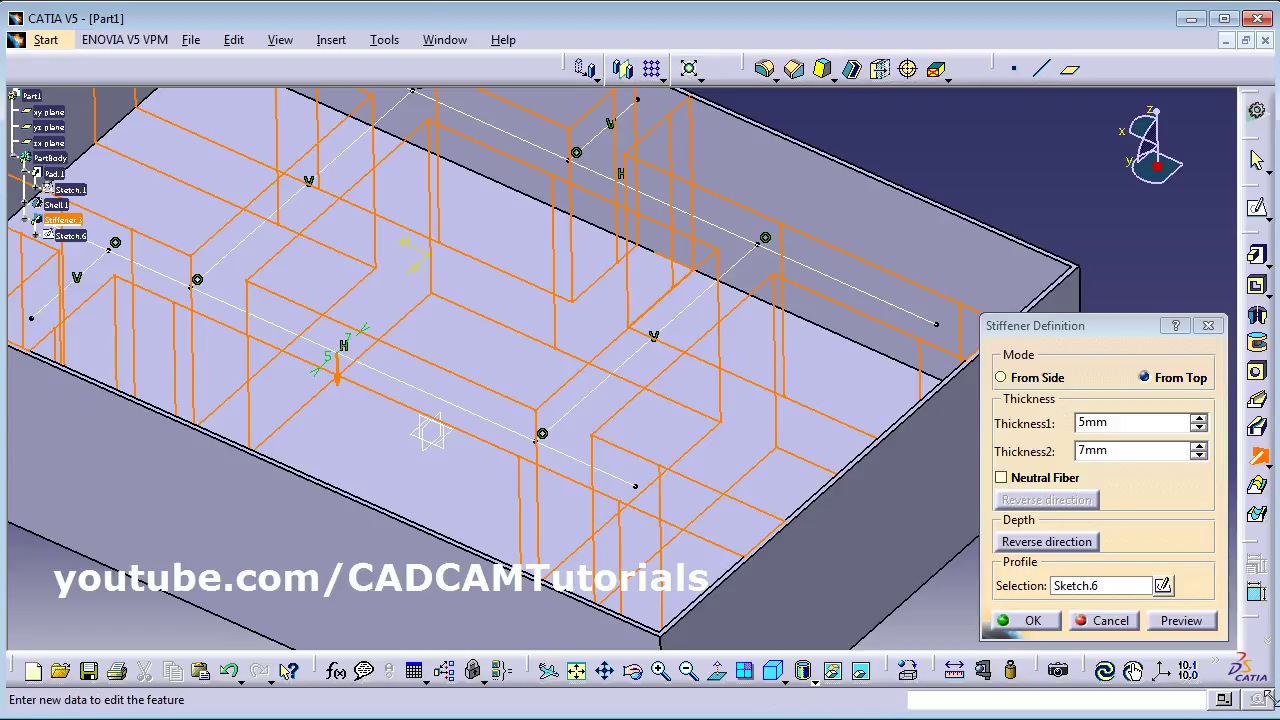
pyautogui.click(1195, 618)
pyautogui.moveTo(667, 406); pyautogui.dragTo(864, 477, button='middle')
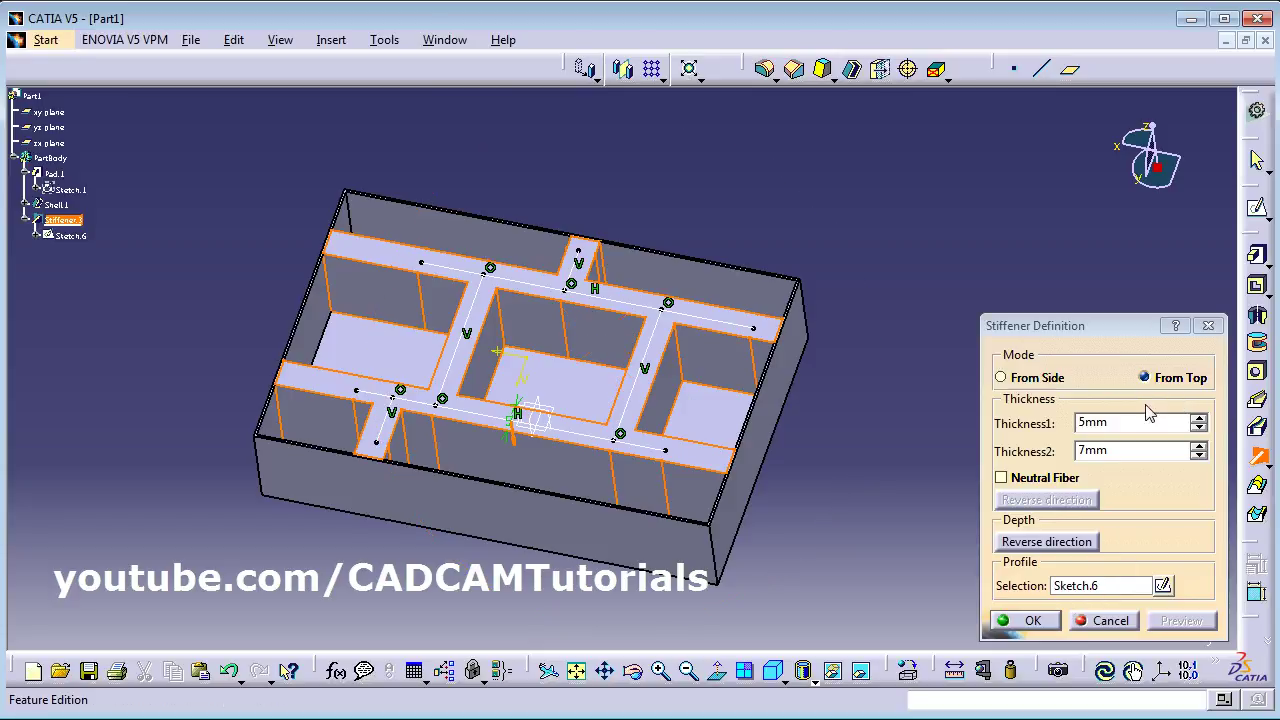
# Finish the stiffener, then delete it from the part
pyautogui.click(1030, 620)
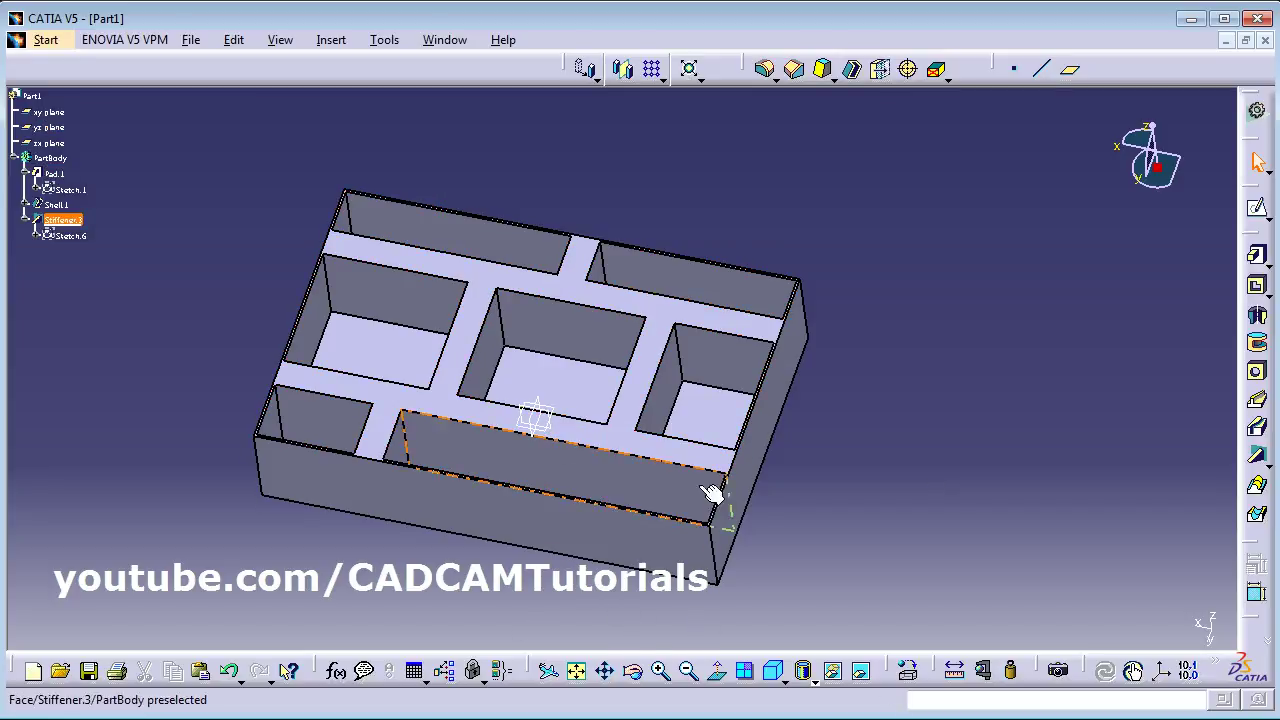
pyautogui.moveTo(680, 400); pyautogui.dragTo(715, 382, button='middle')
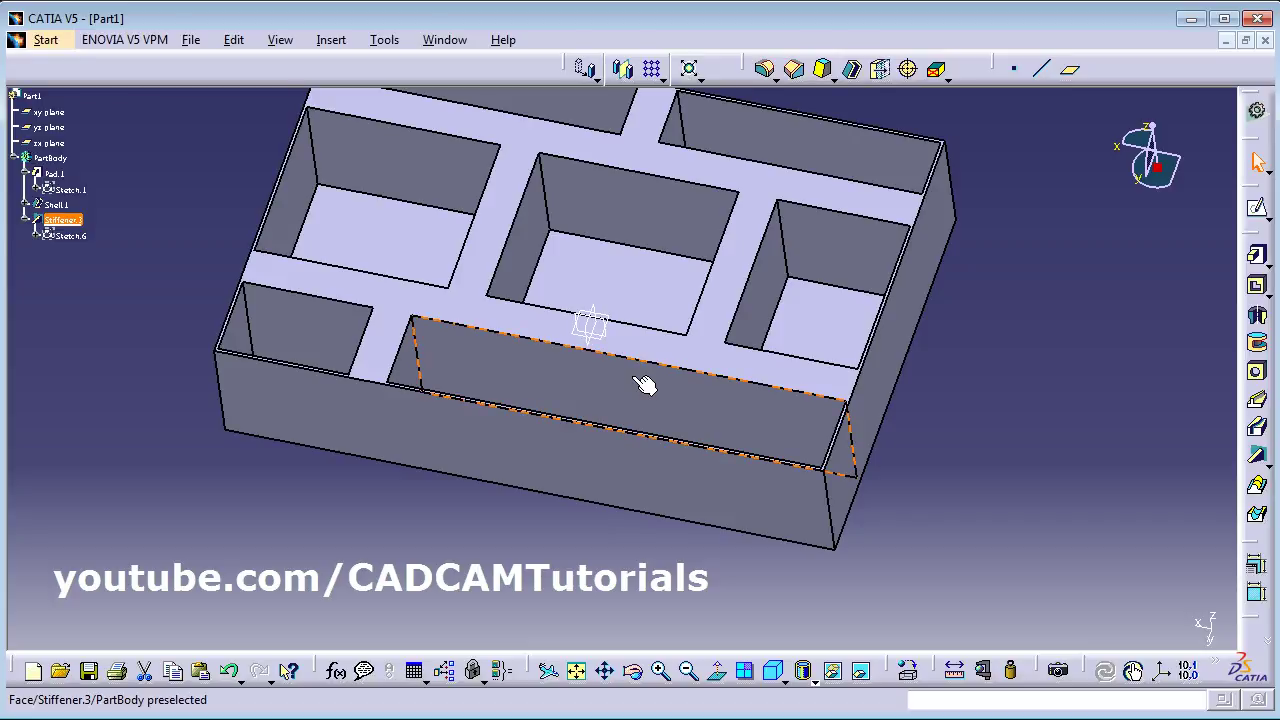
pyautogui.press('Delete')
pyautogui.click(1108, 612)
# Delete the shell and frame the solid box in isometric view
pyautogui.click(677, 228)
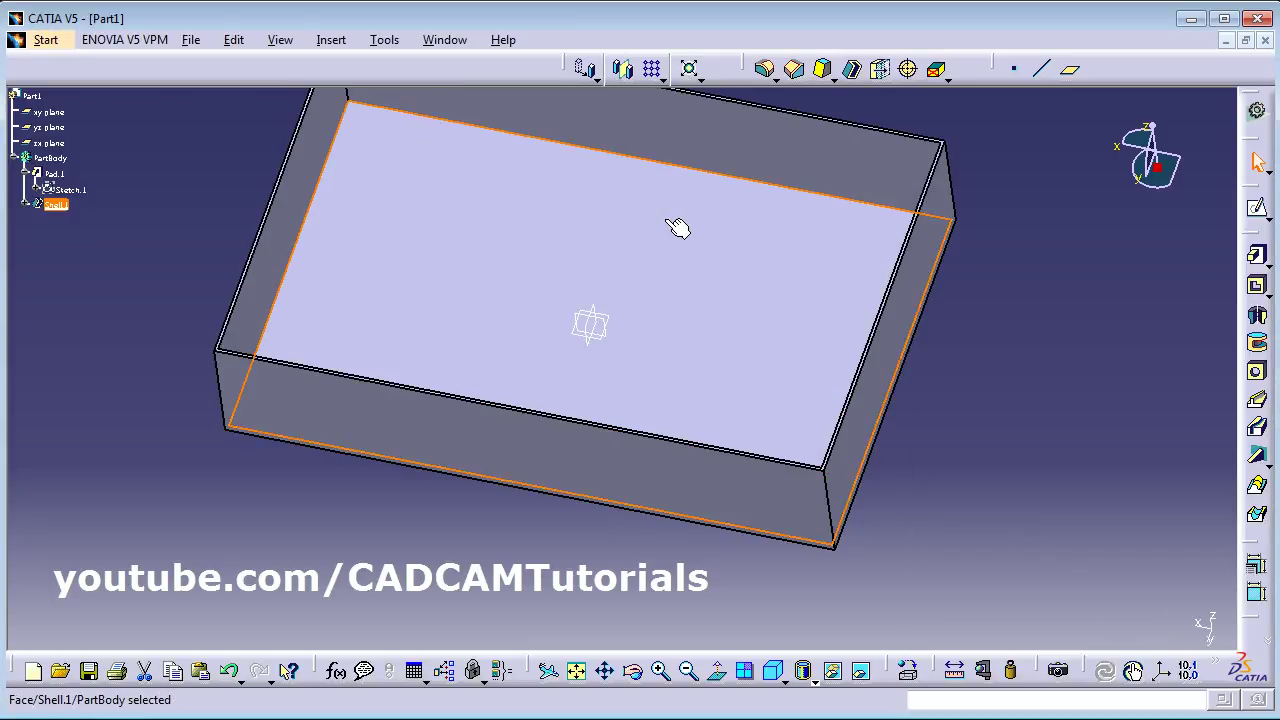
pyautogui.click(788, 138)
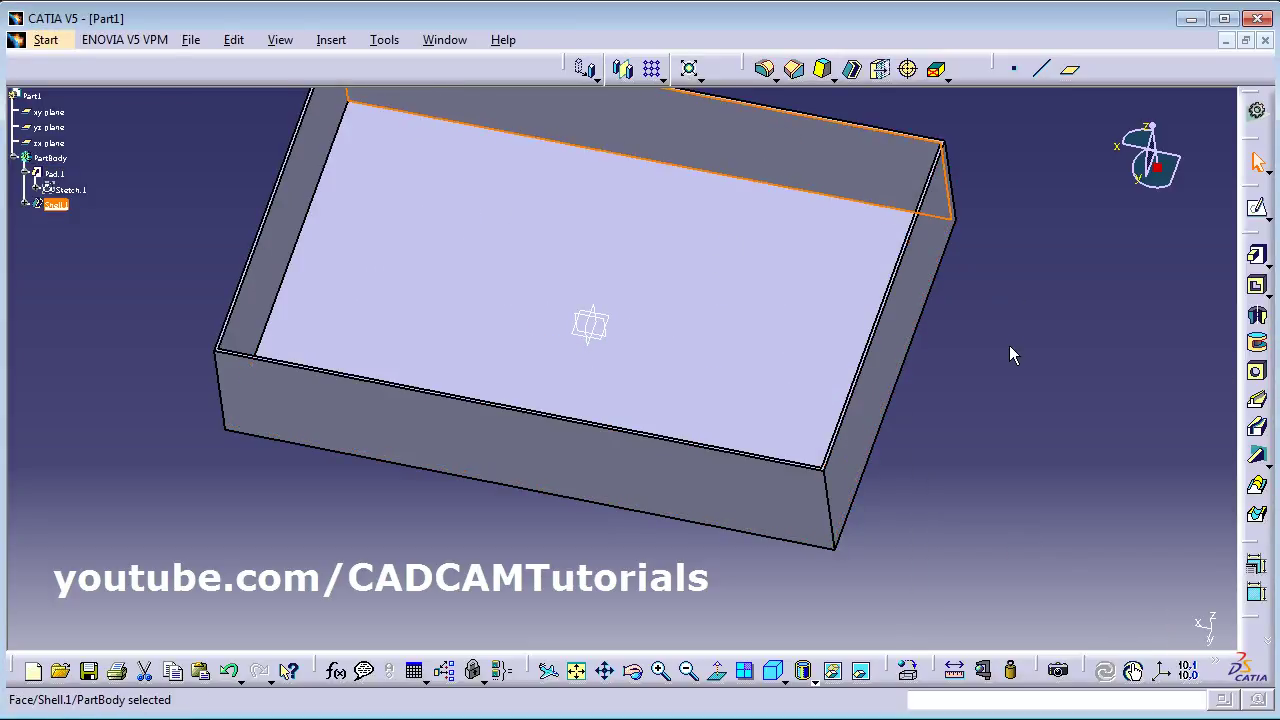
pyautogui.press('Delete')
pyautogui.click(1108, 615)
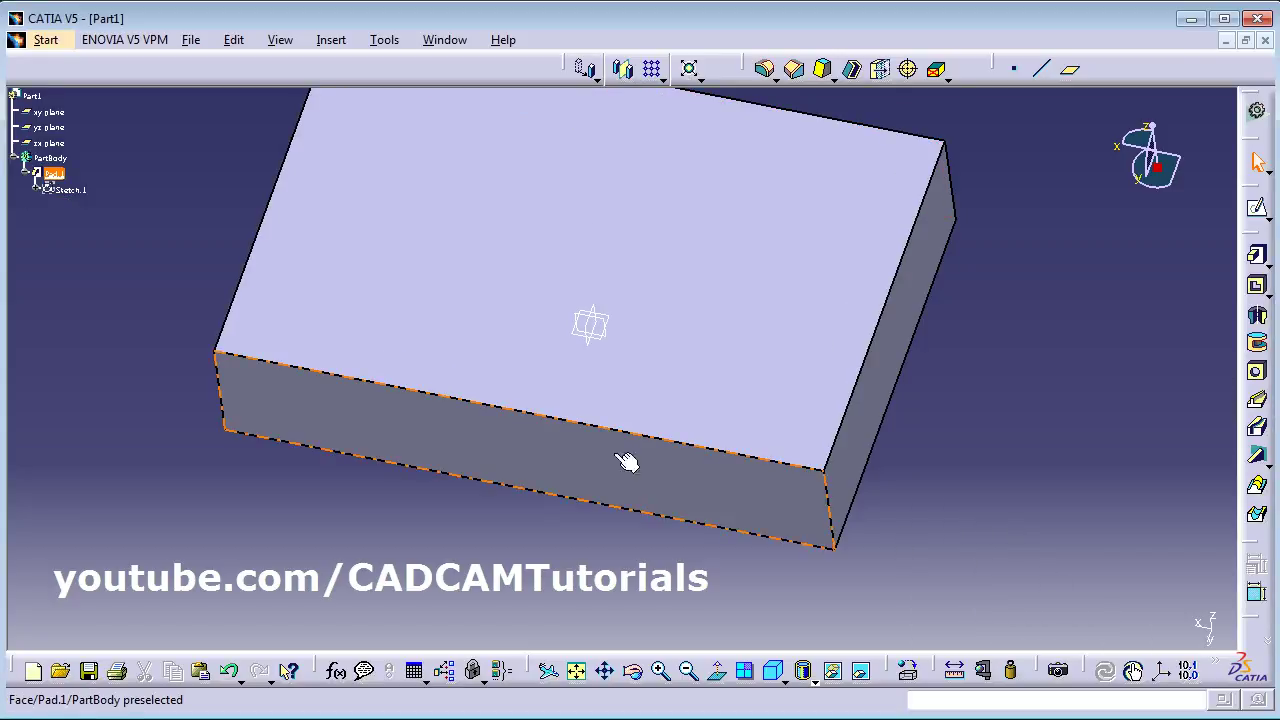
pyautogui.moveTo(586, 362); pyautogui.dragTo(612, 420, button='middle')
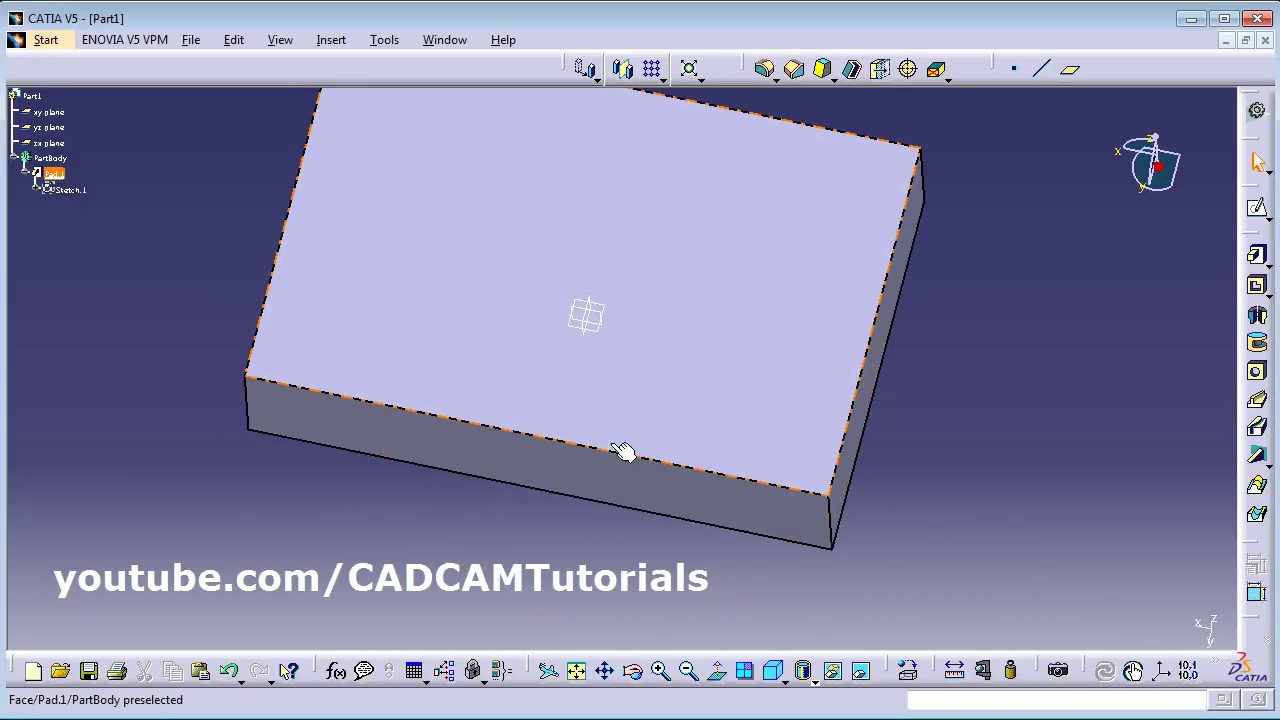
pyautogui.click(773, 670)
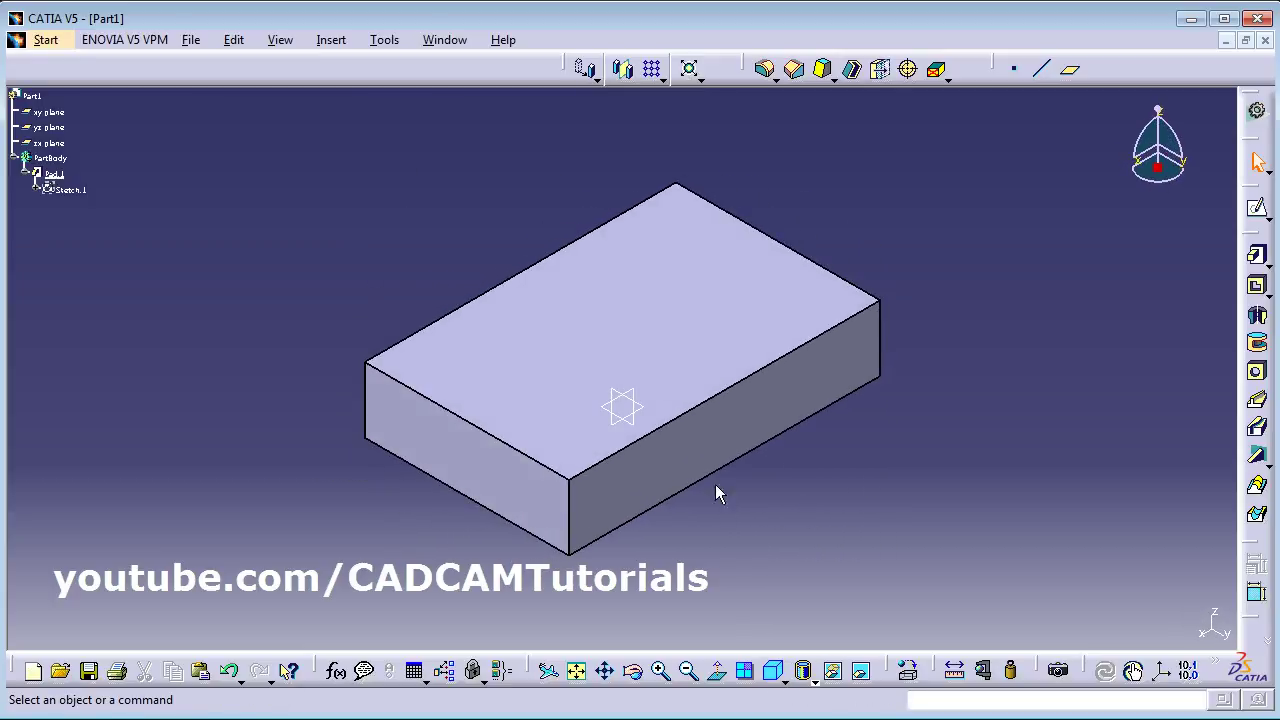
pyautogui.moveTo(718, 493); pyautogui.dragTo(740, 336, button='middle')
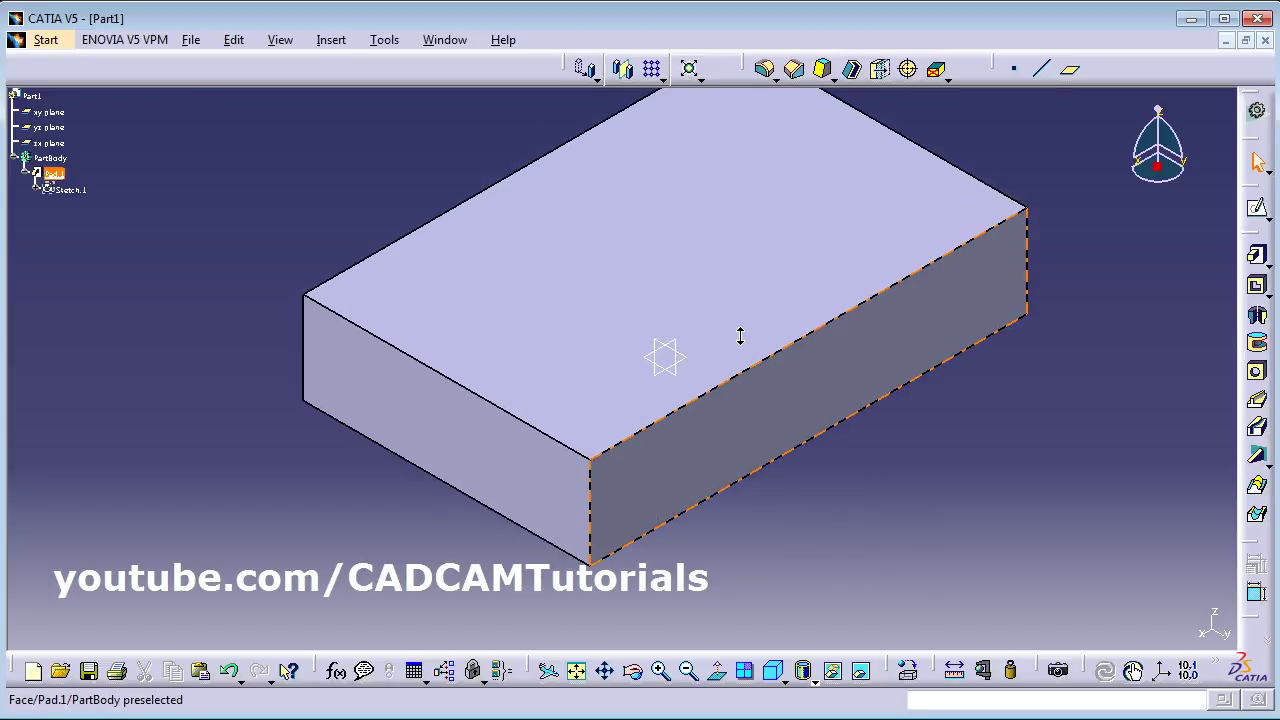
pyautogui.moveTo(786, 280); pyautogui.dragTo(773, 360, button='middle')
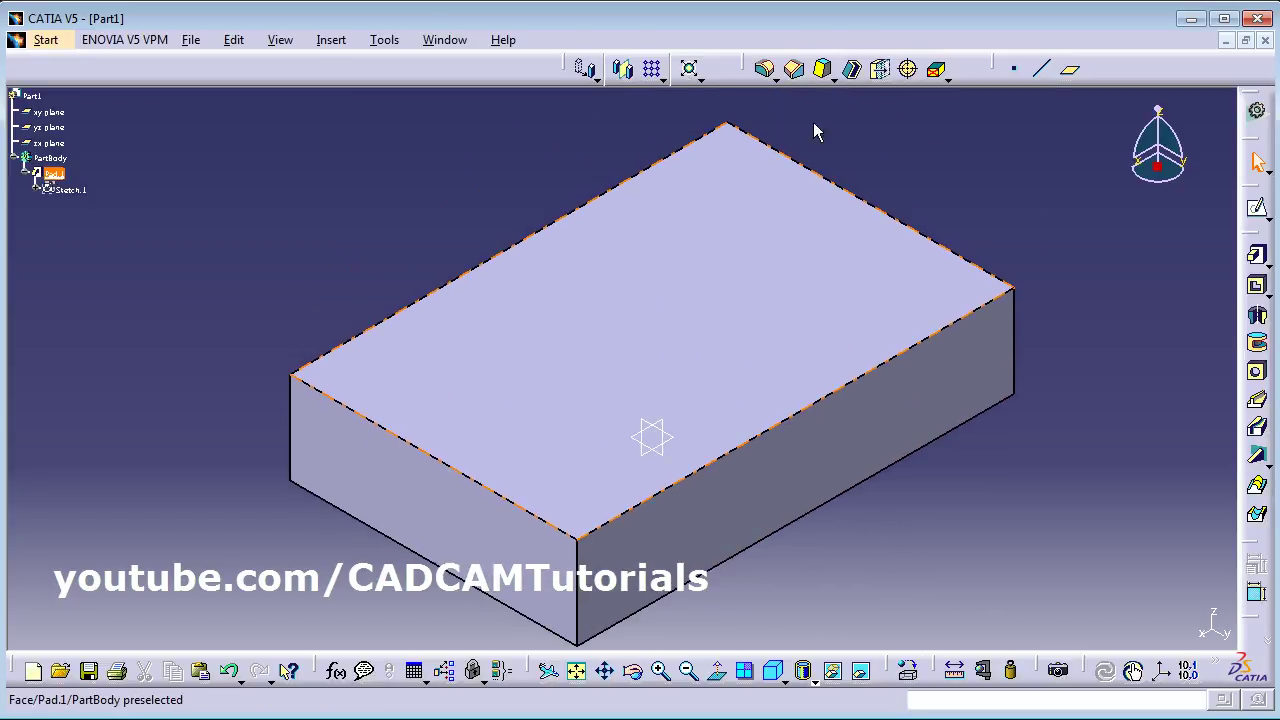
# Define a Draft Angle on the box's front and right side faces, using the top face as neutral
pyautogui.click(825, 72)
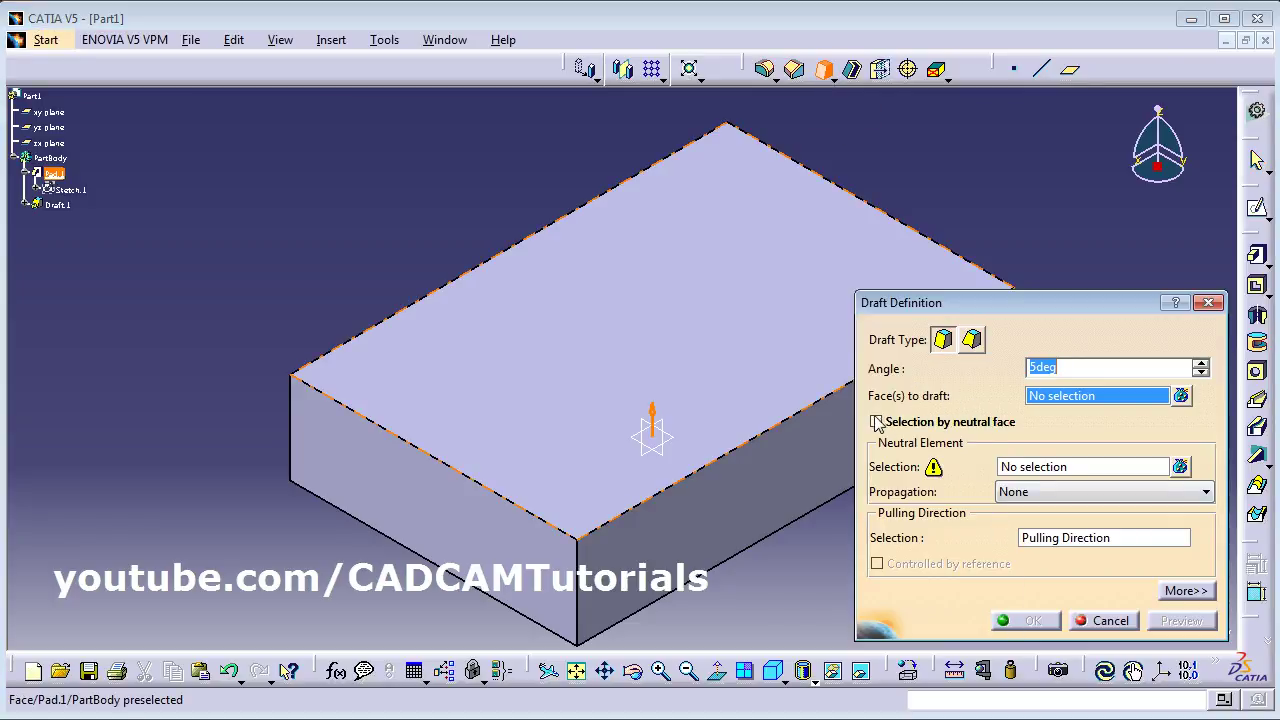
pyautogui.click(470, 528)
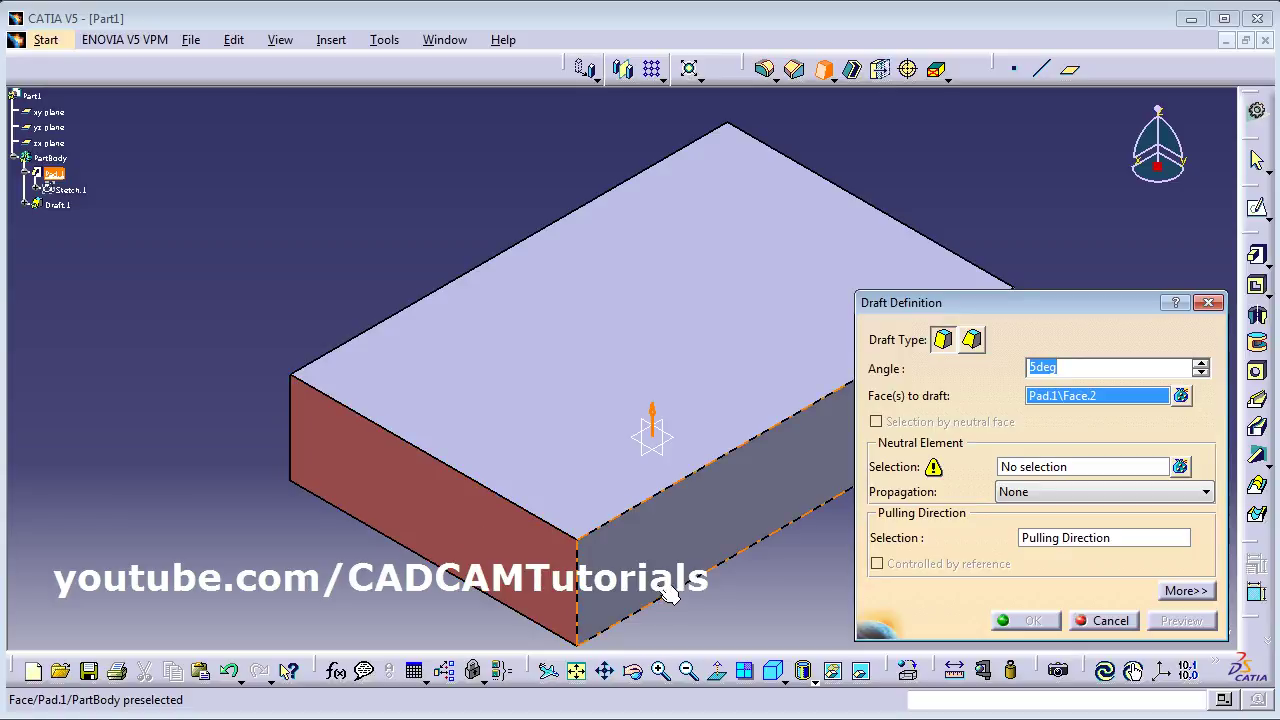
pyautogui.click(648, 551)
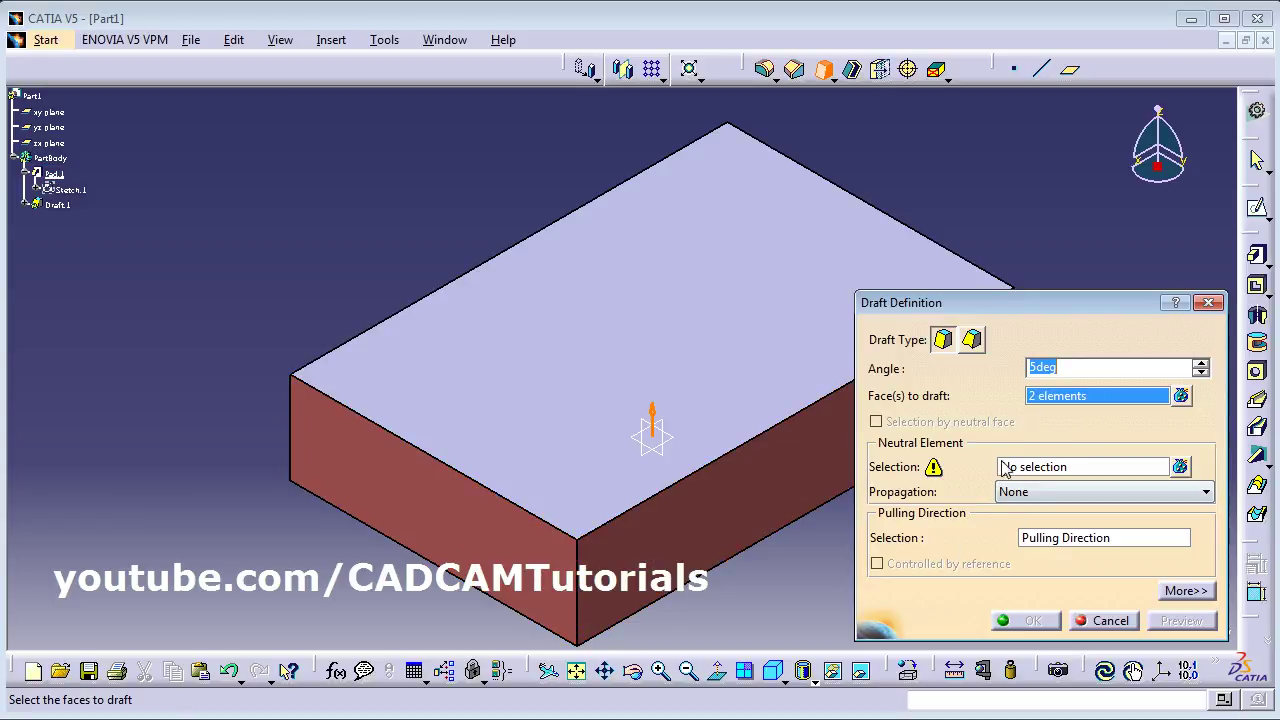
pyautogui.click(1042, 470)
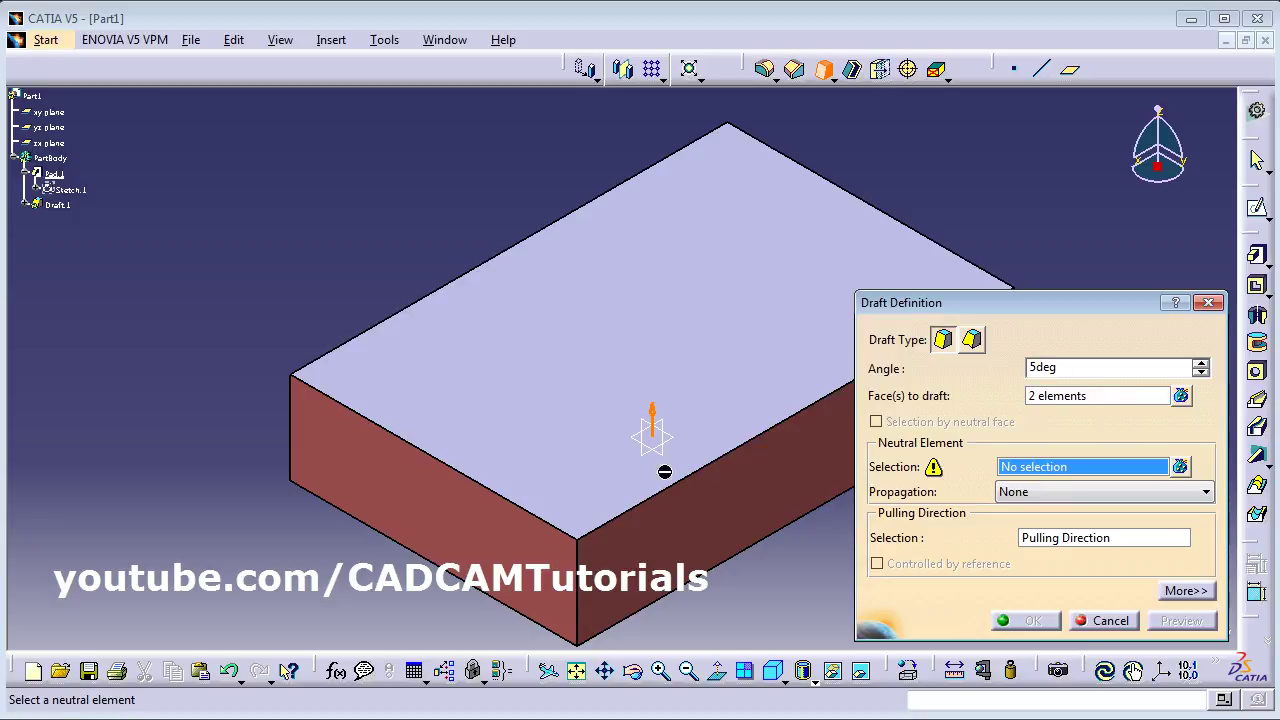
pyautogui.moveTo(583, 474); pyautogui.dragTo(537, 380, button='middle')
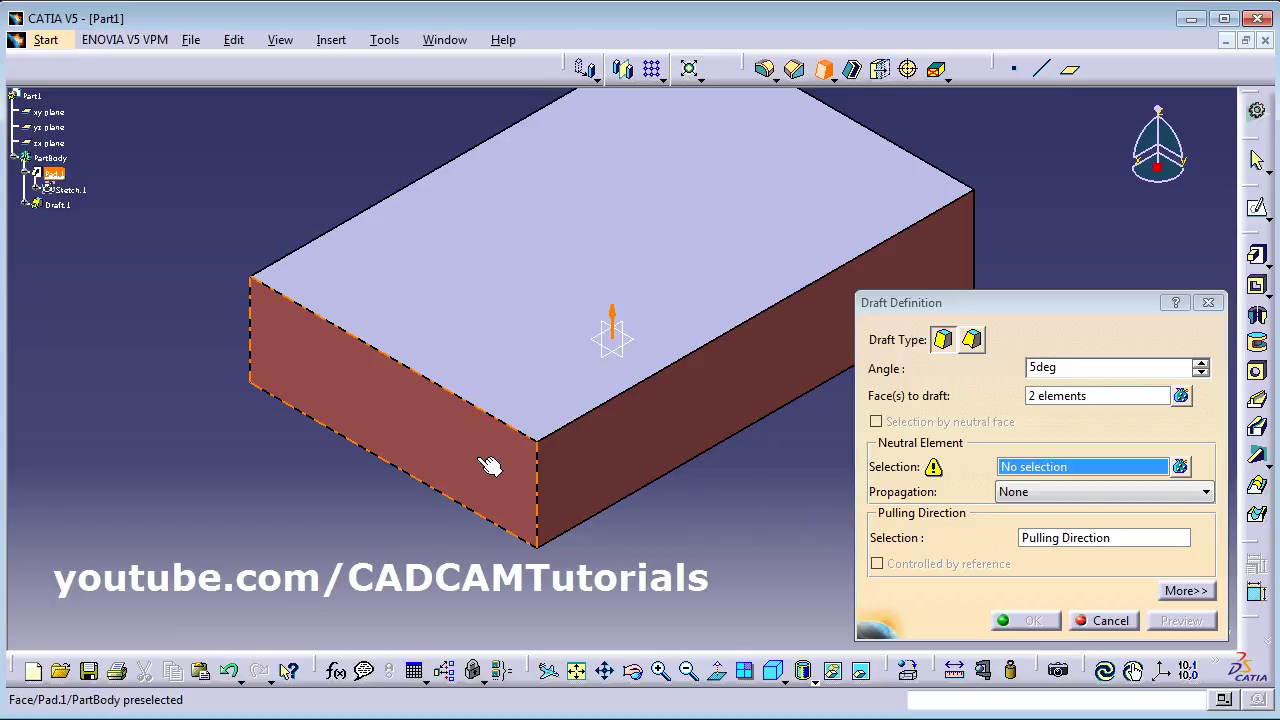
pyautogui.click(474, 299)
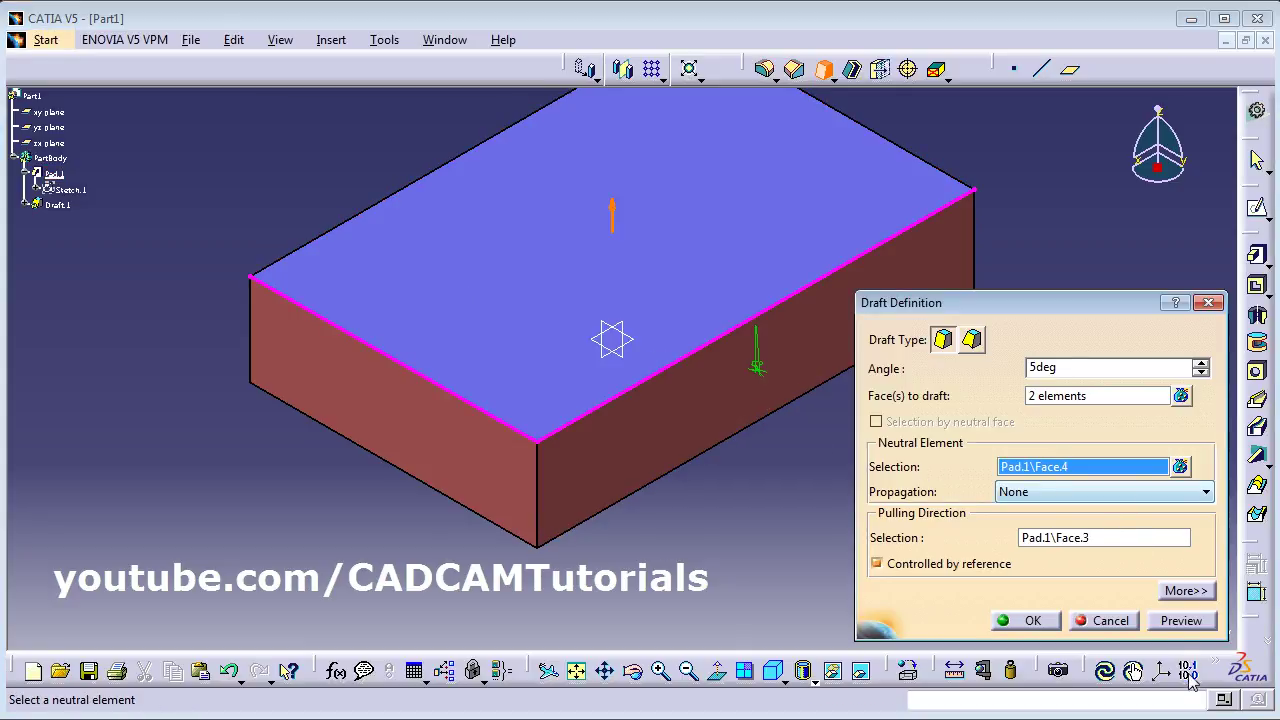
# Preview the 5° draft, inspect the tapered side faces from several angles, and confirm it
pyautogui.click(1181, 622)
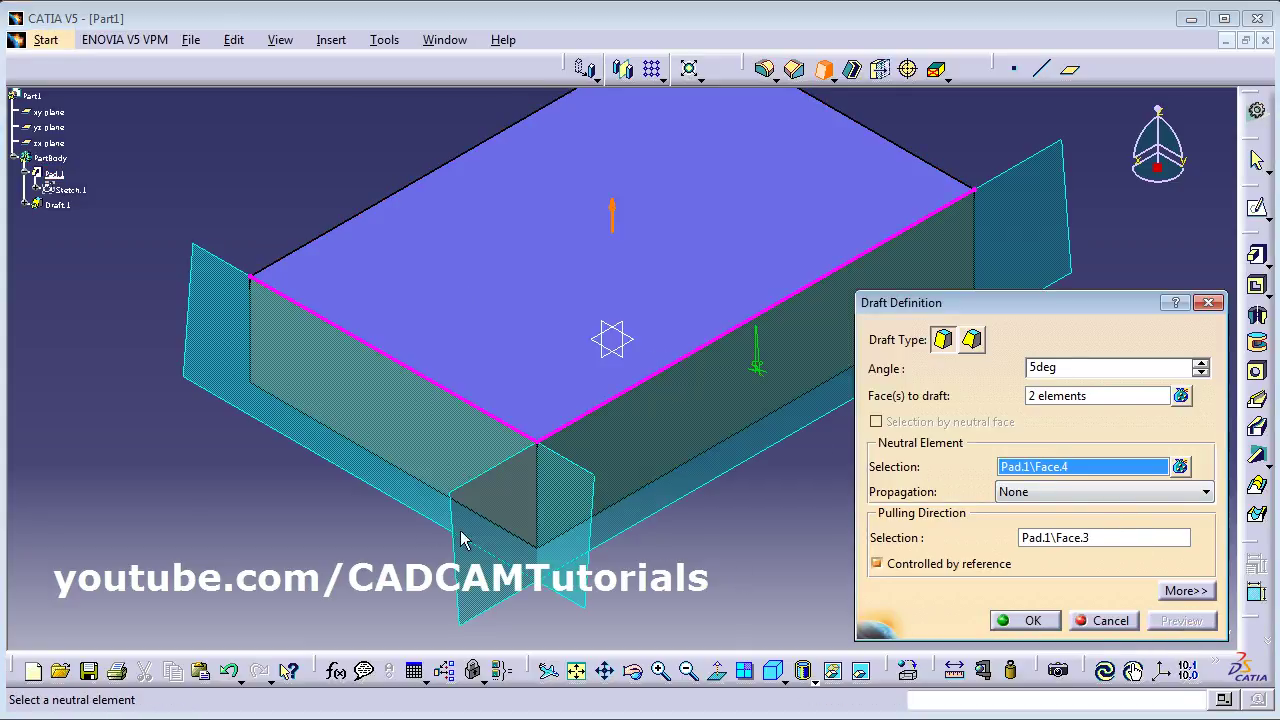
pyautogui.moveTo(530, 280); pyautogui.dragTo(474, 397, button='middle')
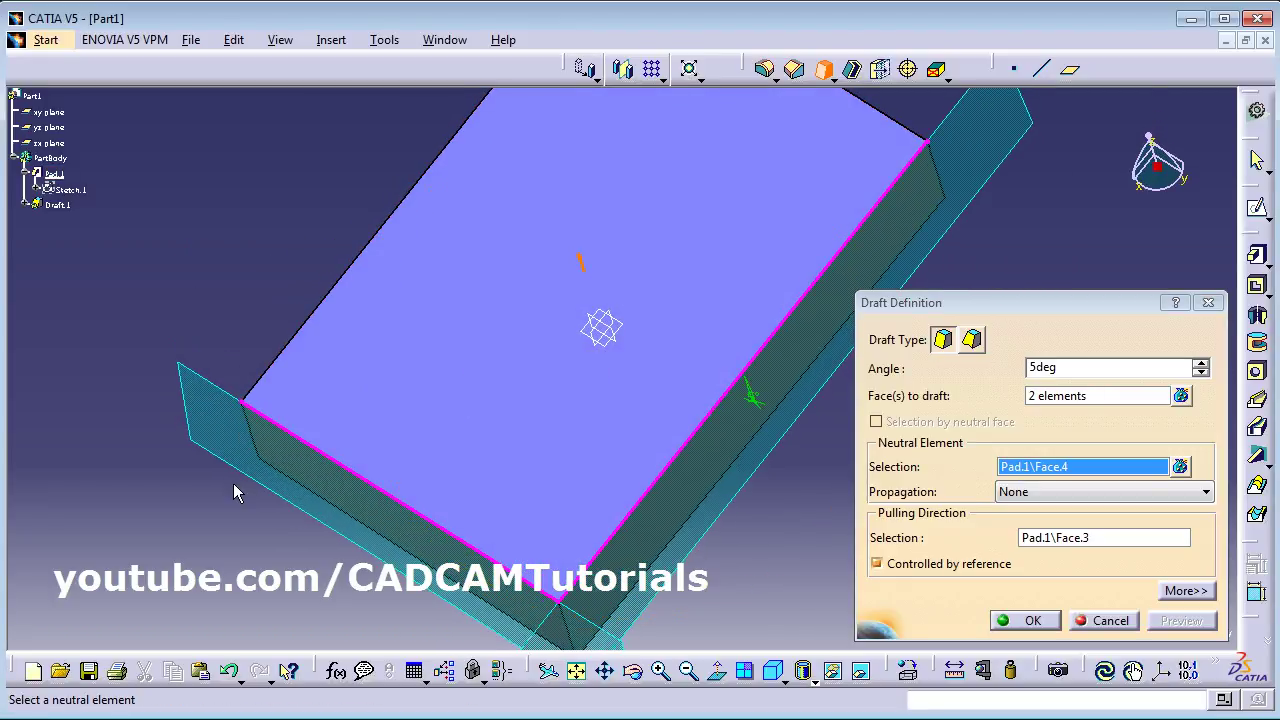
pyautogui.moveTo(276, 497); pyautogui.dragTo(292, 450, button='middle')
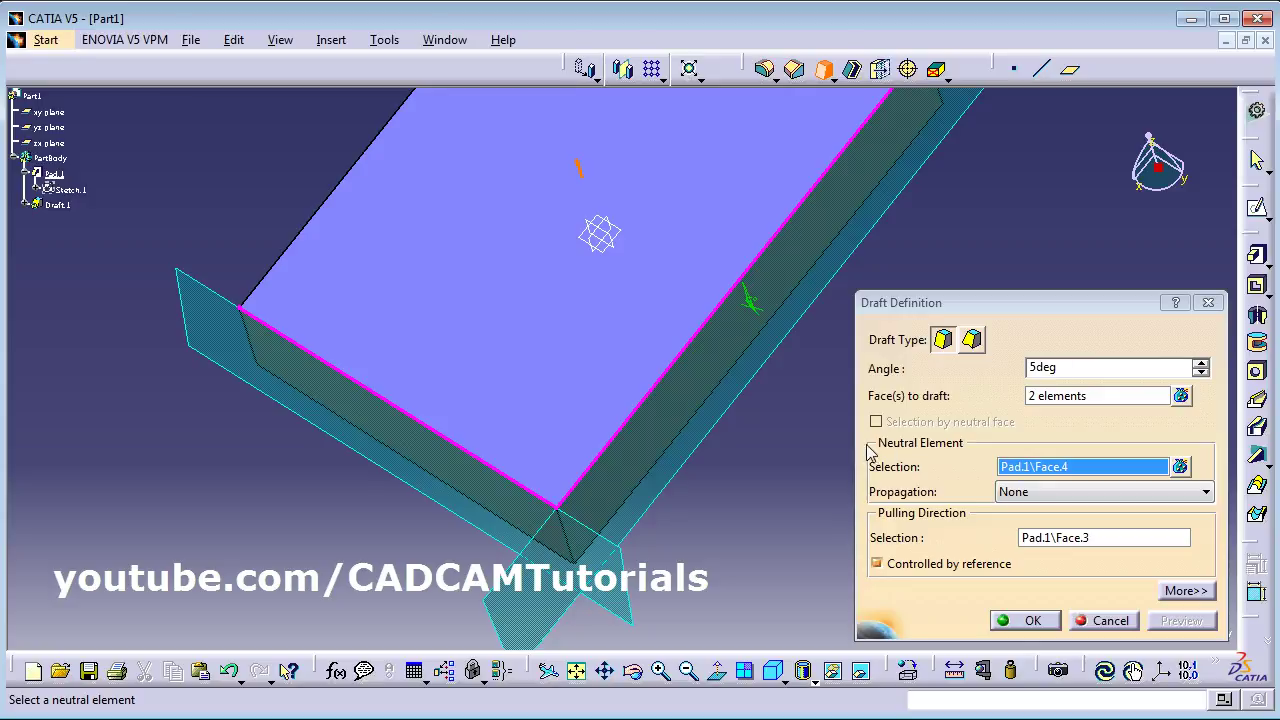
pyautogui.moveTo(662, 458); pyautogui.dragTo(657, 537, button='middle')
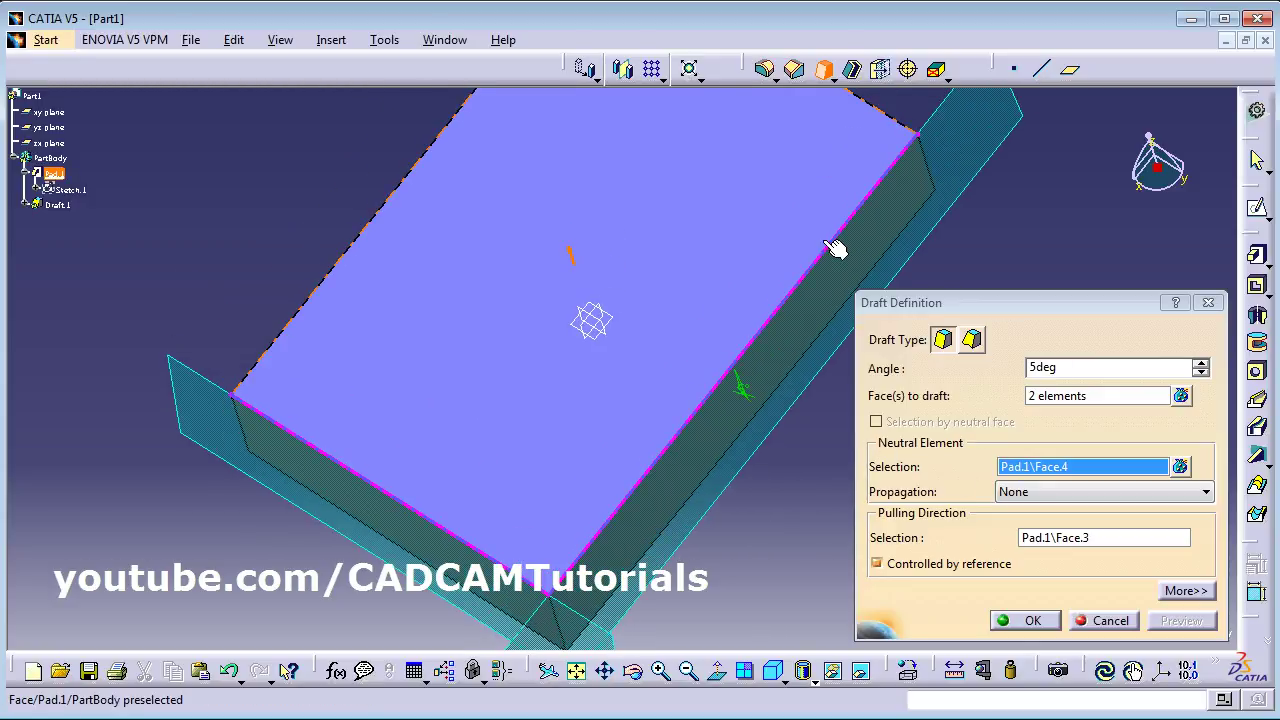
pyautogui.moveTo(517, 397); pyautogui.dragTo(529, 236, button='middle')
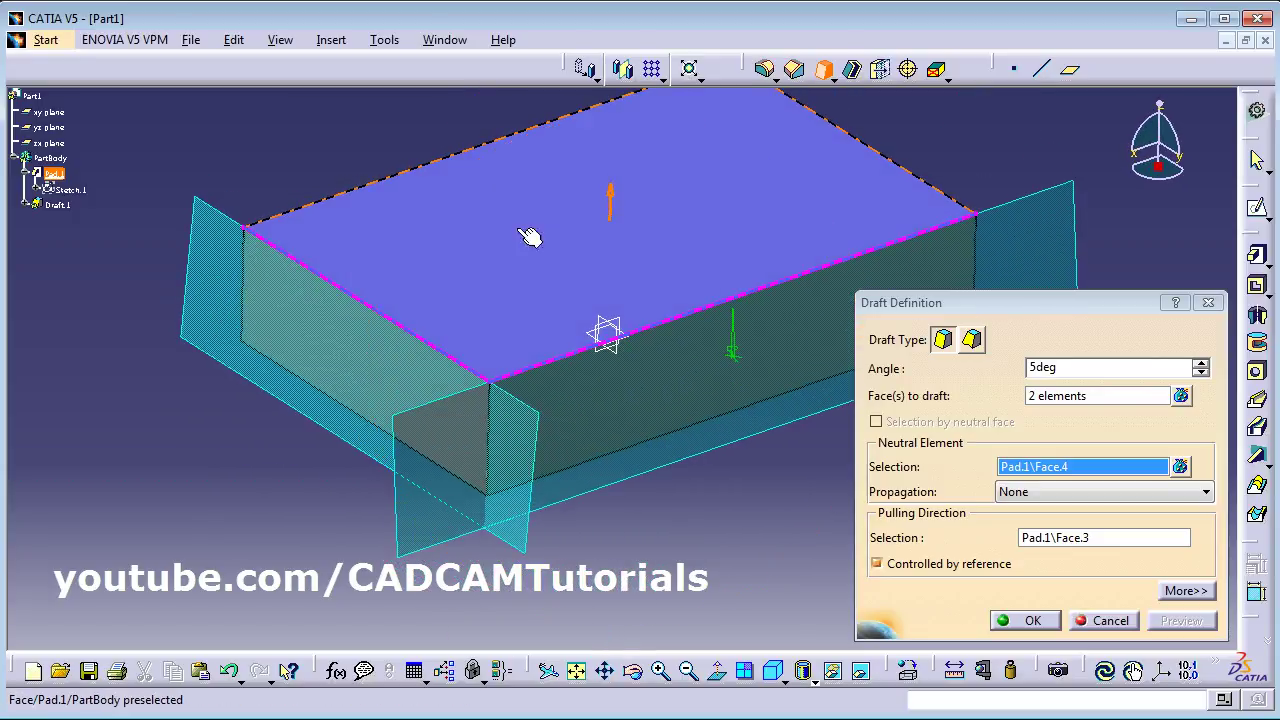
pyautogui.click(1012, 620)
pyautogui.click(700, 541)
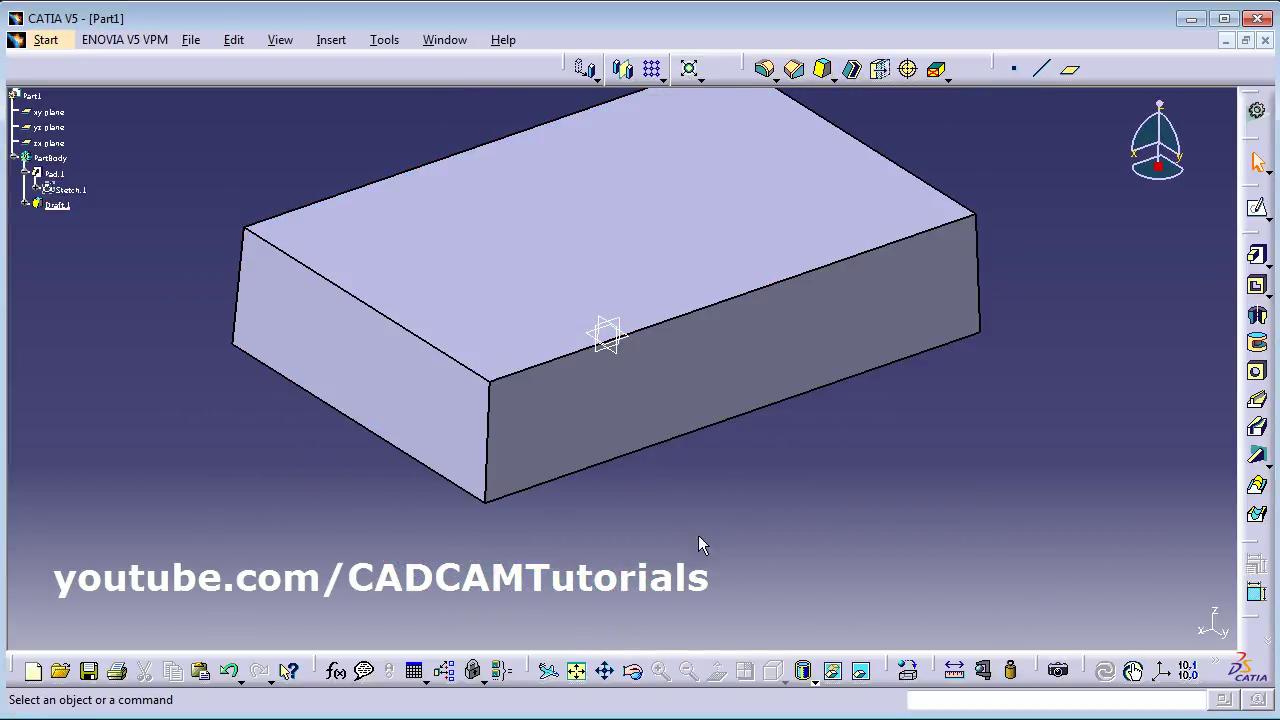
# Check the drafted box in Top View with Fit All In, then reopen Draft.1's definition
pyautogui.click(803, 674)
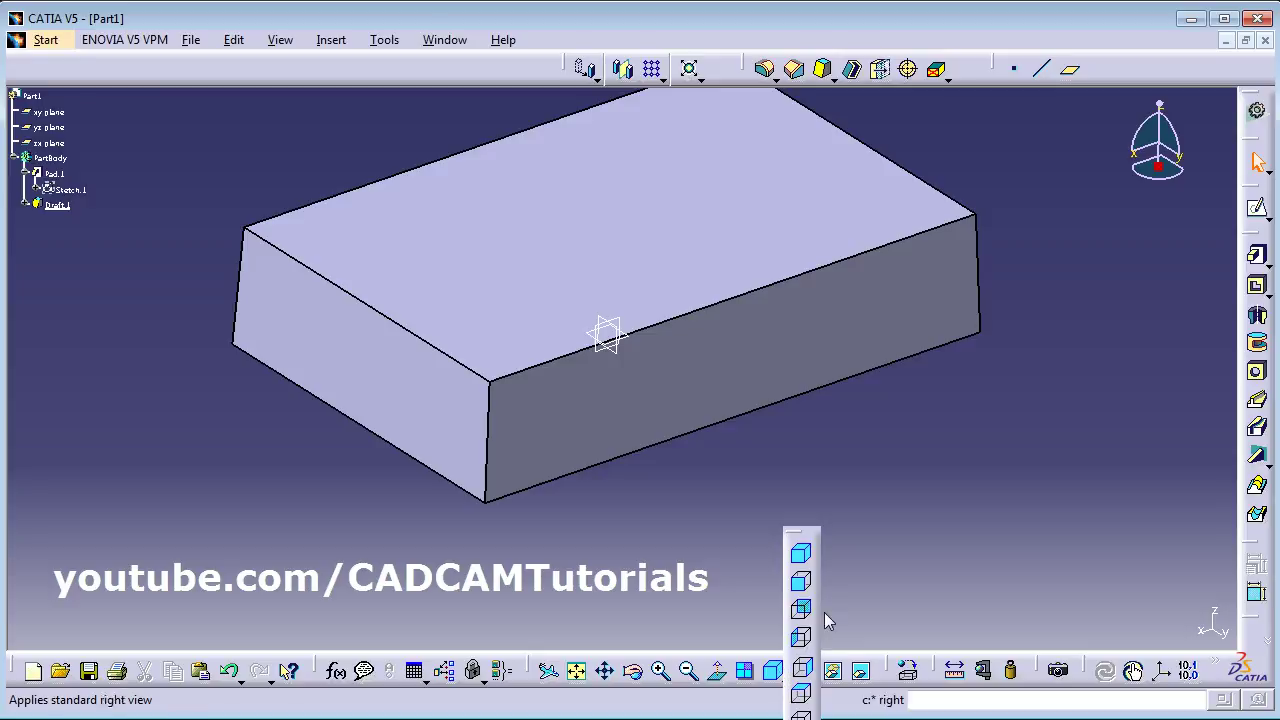
pyautogui.click(800, 693)
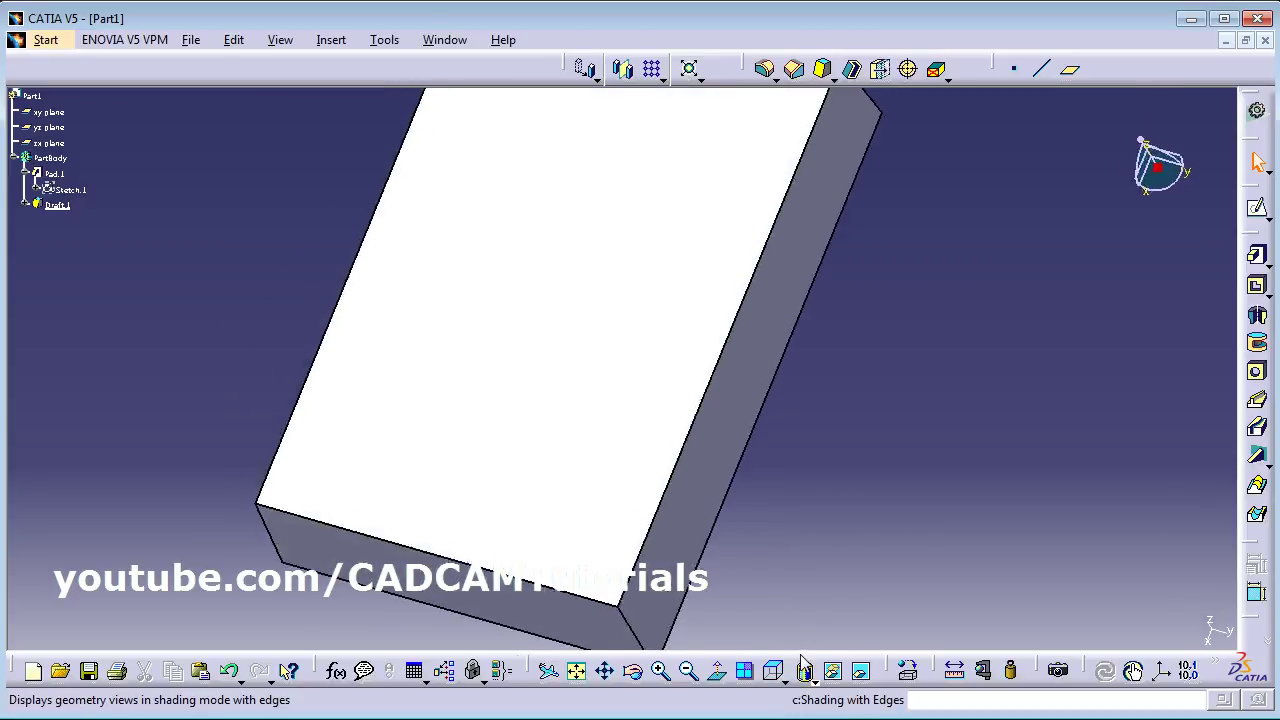
pyautogui.click(576, 670)
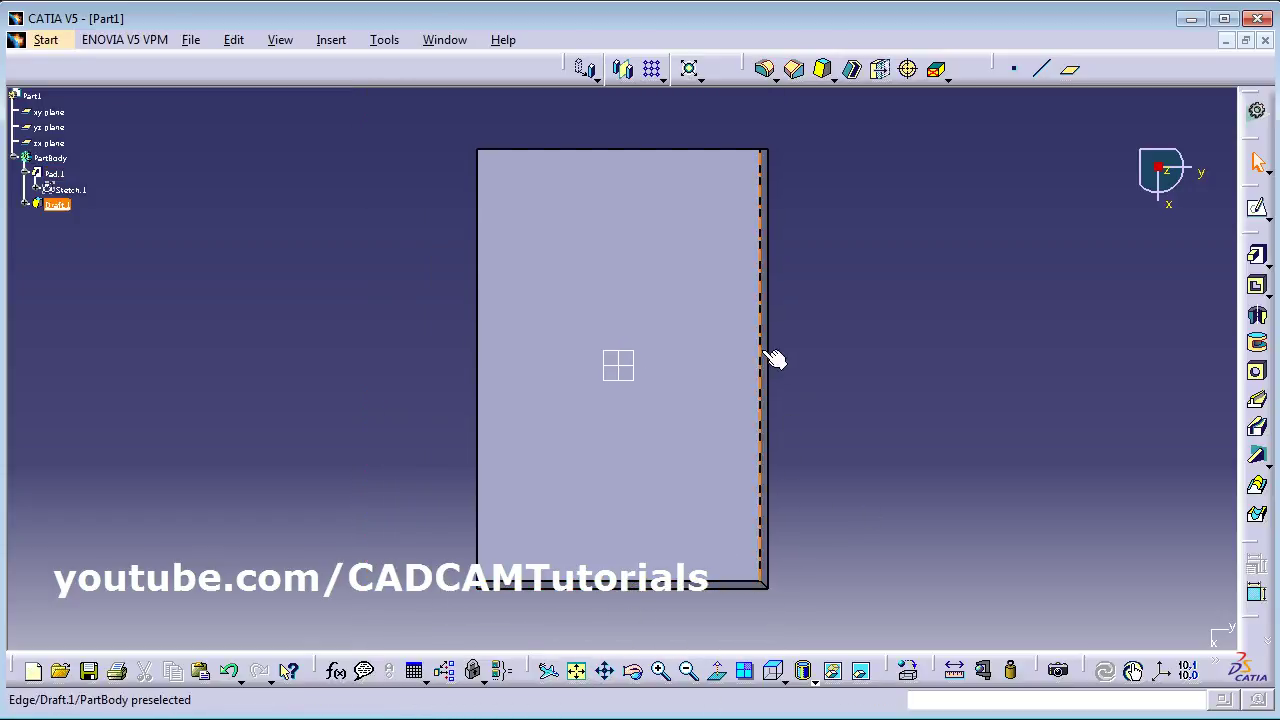
pyautogui.moveTo(600, 497); pyautogui.dragTo(722, 408, button='middle')
pyautogui.doubleClick(722, 408)
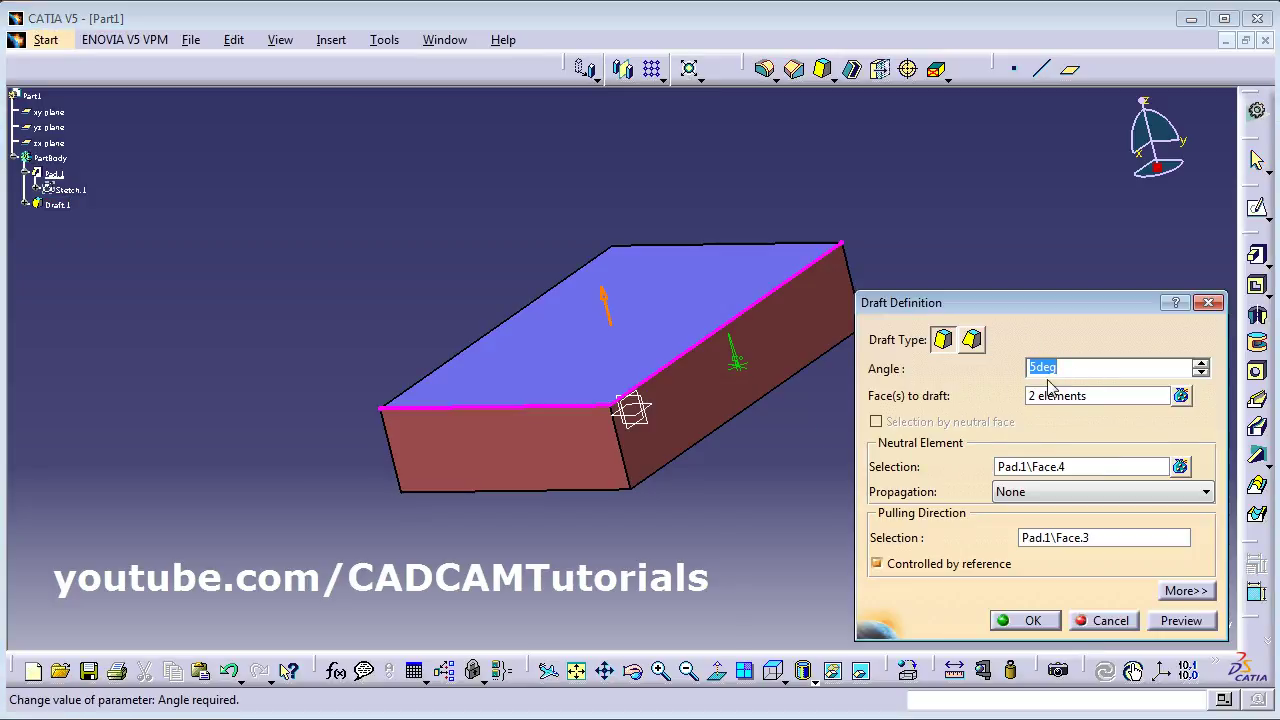
# Flip Draft.1's pulling direction upward and preview the 5° taper on both side faces
pyautogui.click(604, 300)
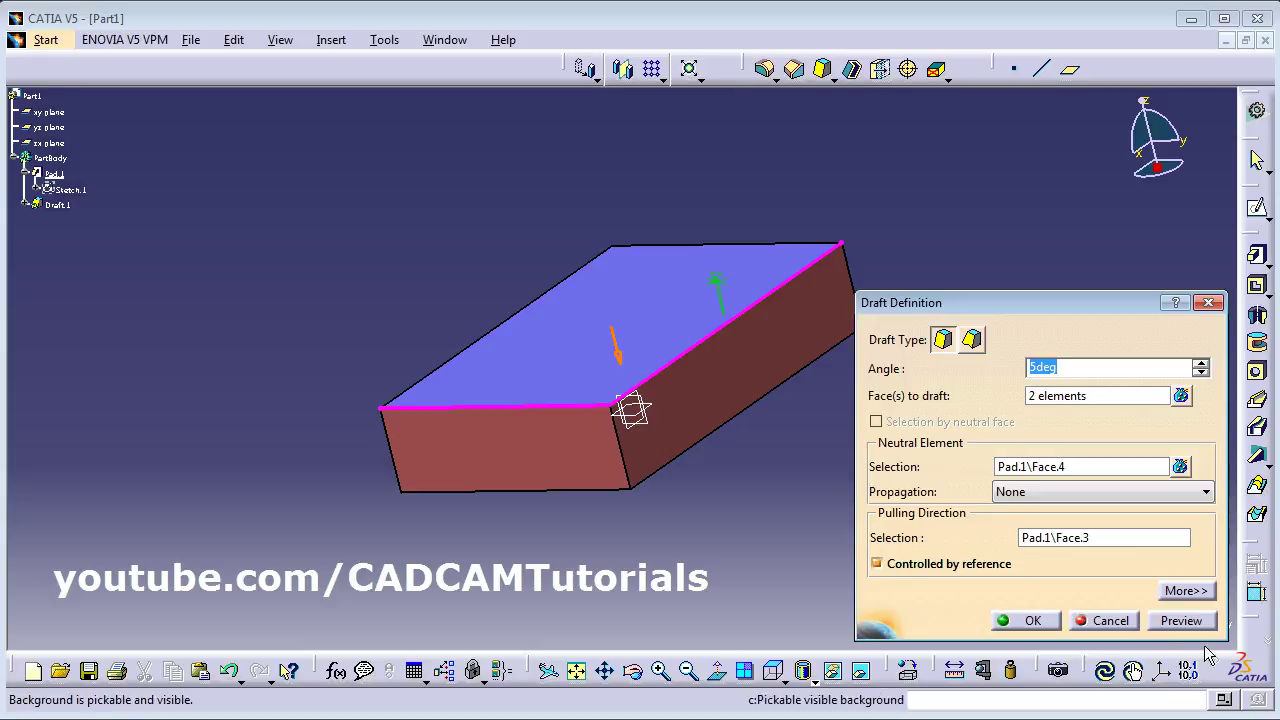
pyautogui.moveTo(685, 507); pyautogui.dragTo(511, 523, button='middle')
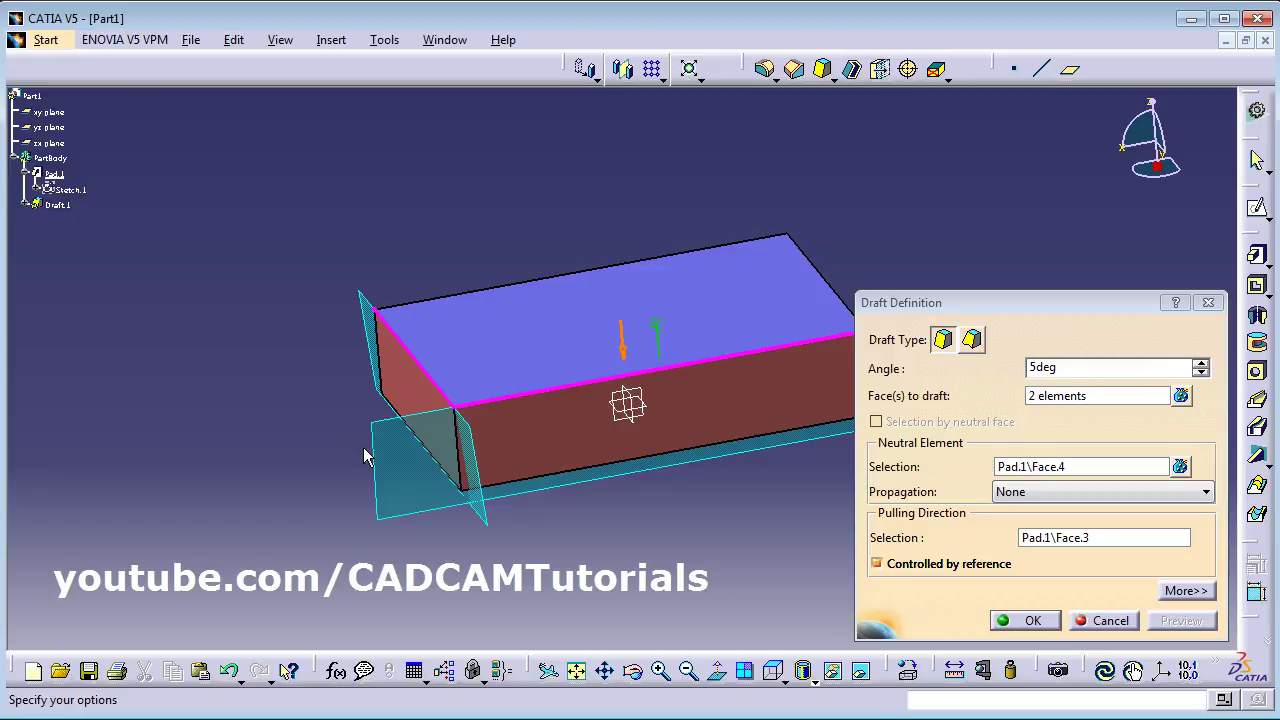
pyautogui.moveTo(385, 372); pyautogui.dragTo(596, 517, button='middle')
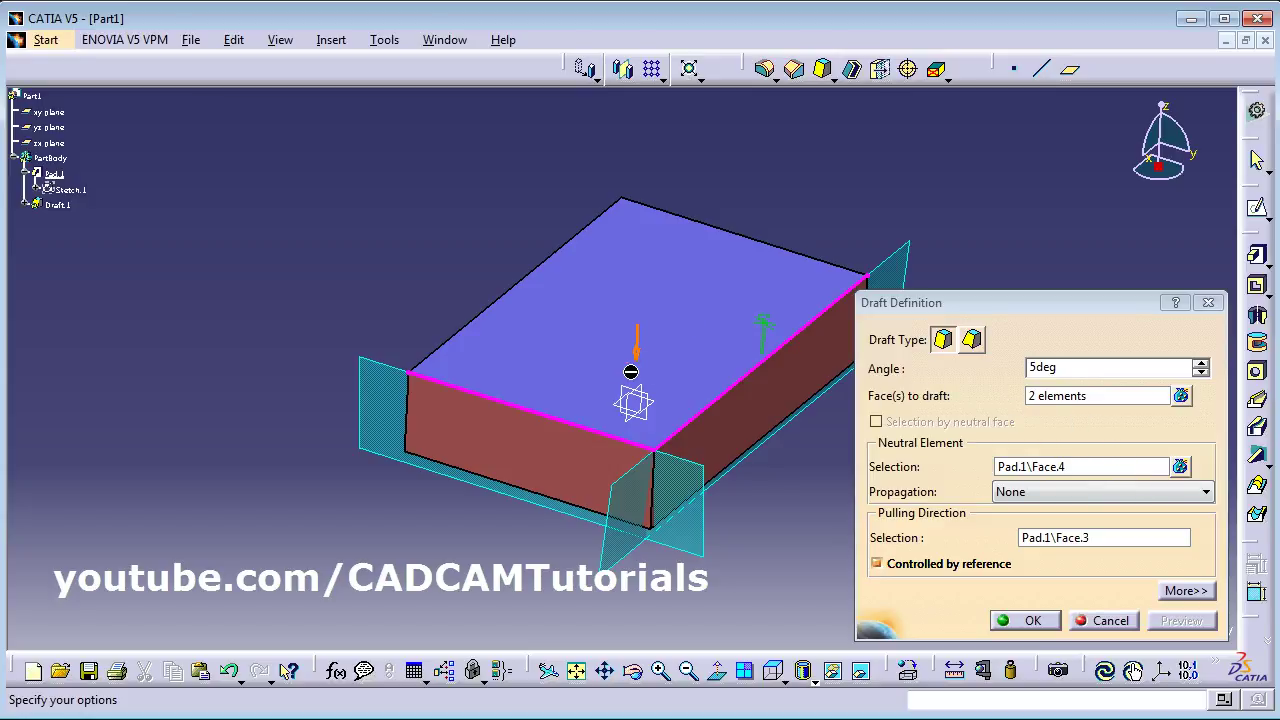
pyautogui.click(641, 362)
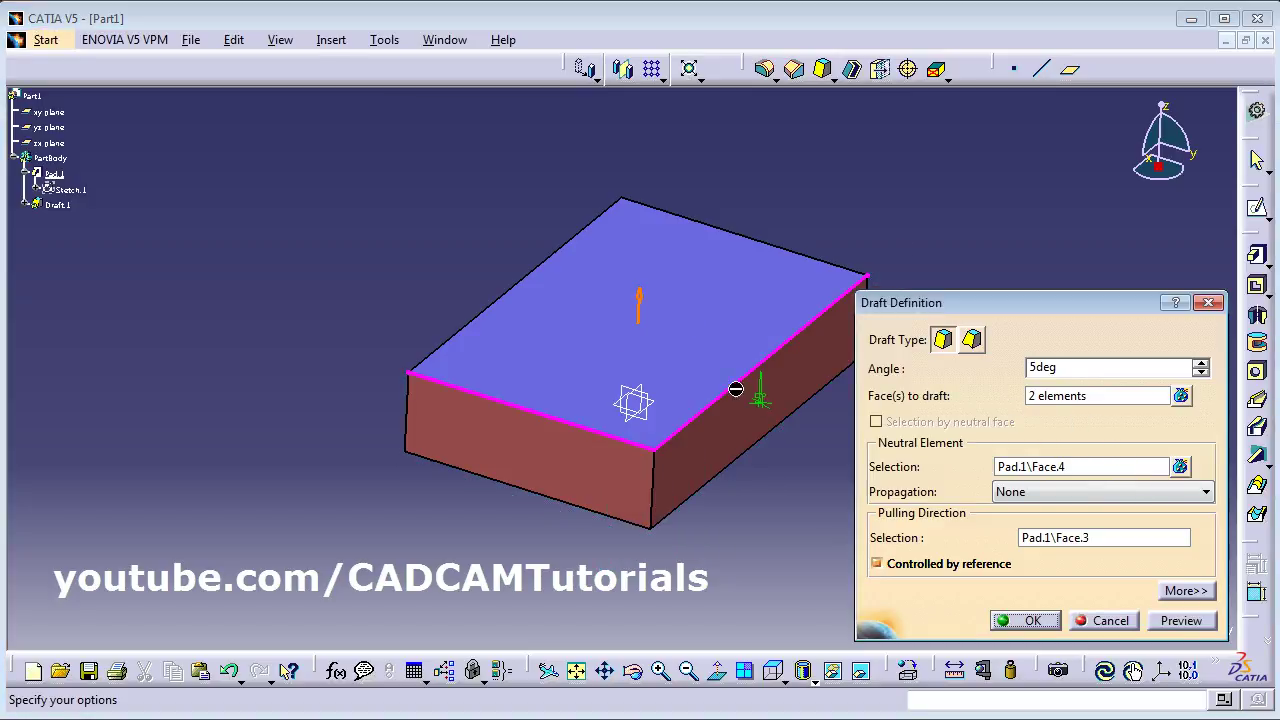
pyautogui.click(1182, 621)
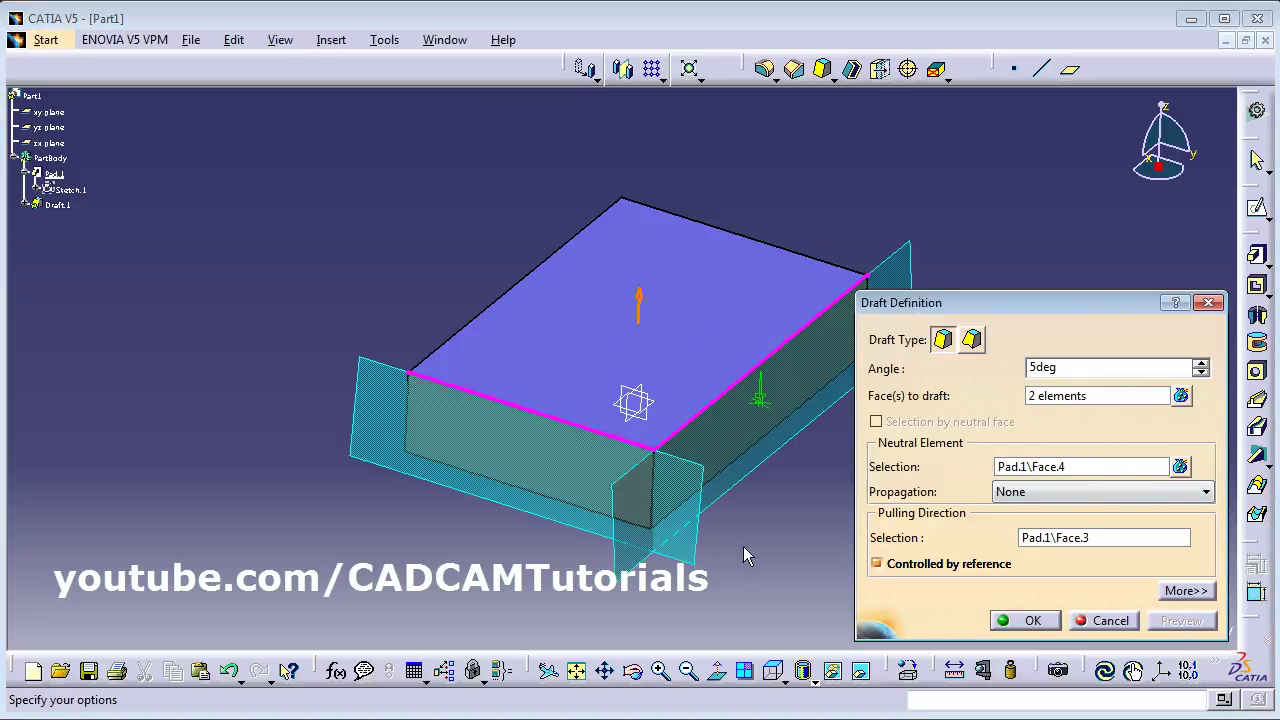
pyautogui.moveTo(744, 556); pyautogui.dragTo(565, 395, button='middle')
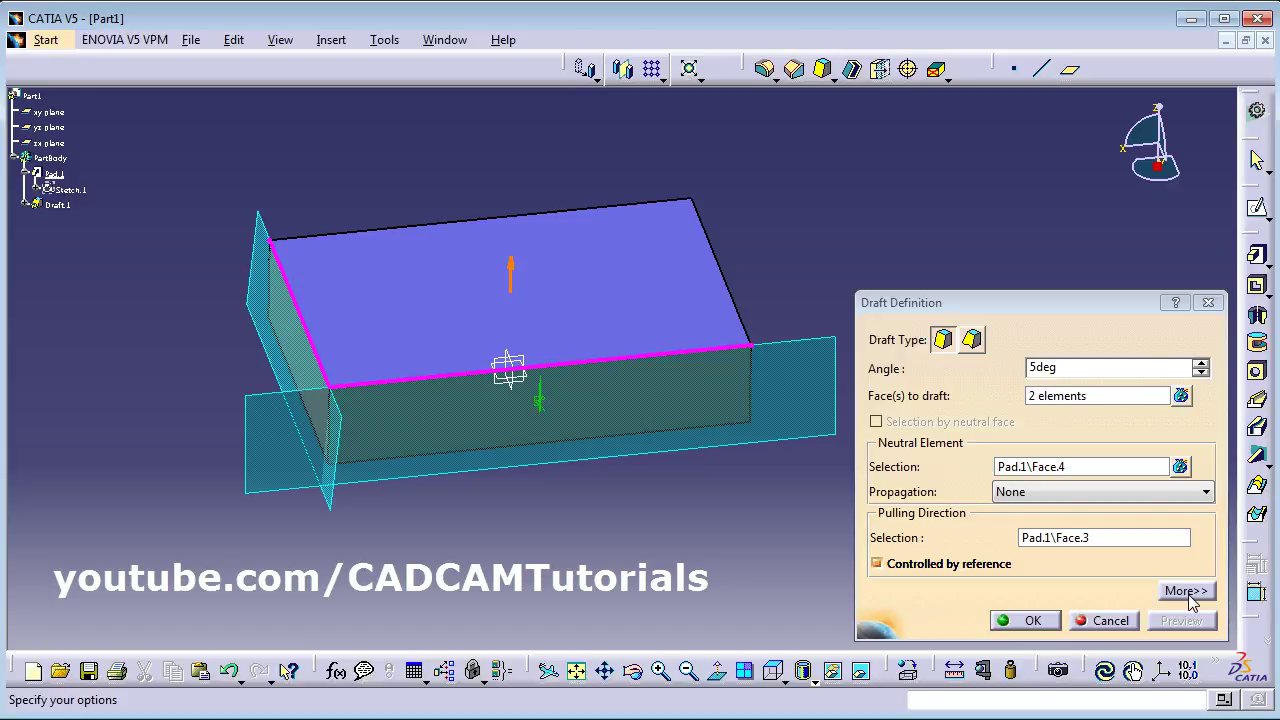
# Set the yz plane as Draft.1's limiting element under More options
pyautogui.click(1186, 591)
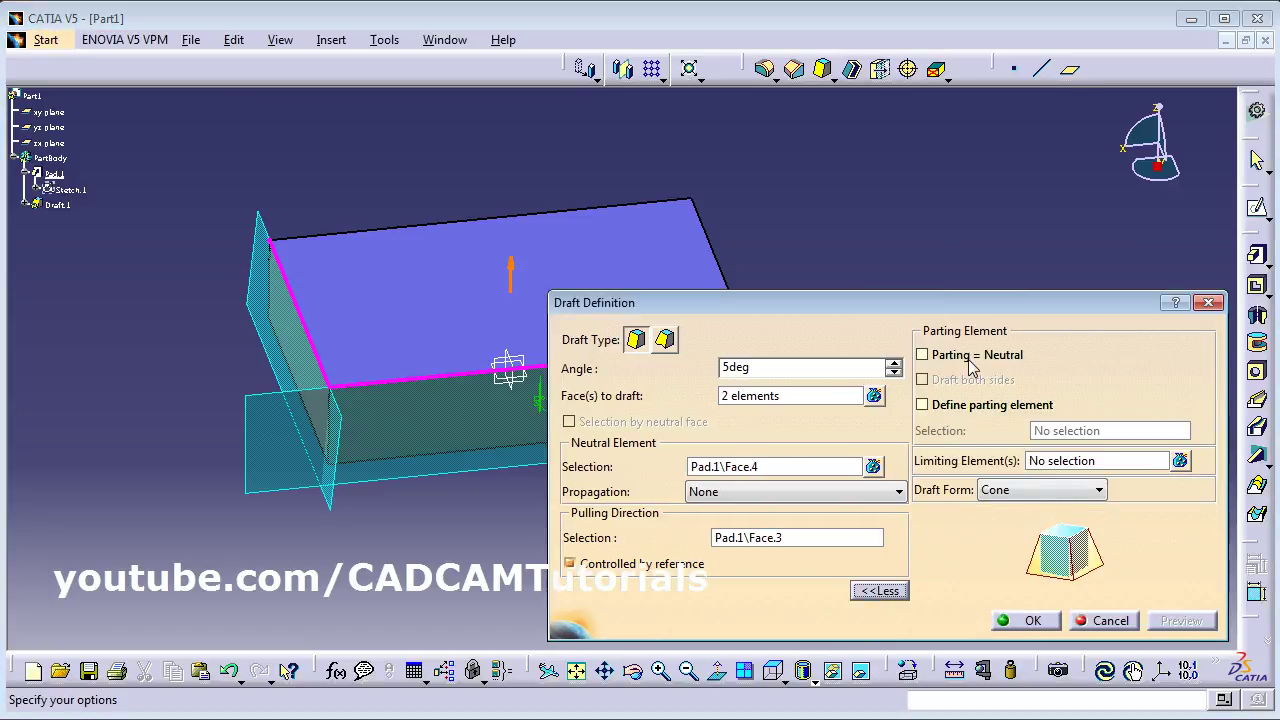
pyautogui.click(1098, 461)
pyautogui.moveTo(491, 463); pyautogui.dragTo(391, 449, button='middle')
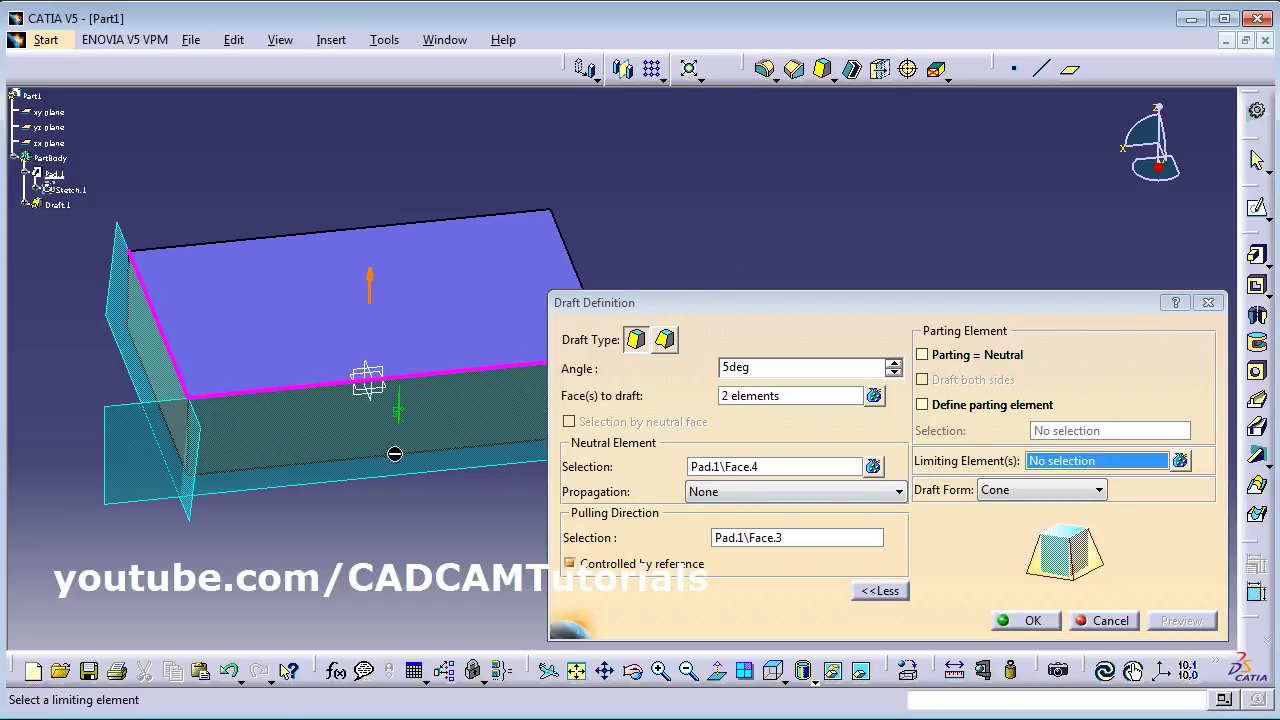
pyautogui.moveTo(406, 274); pyautogui.dragTo(400, 330, button='middle')
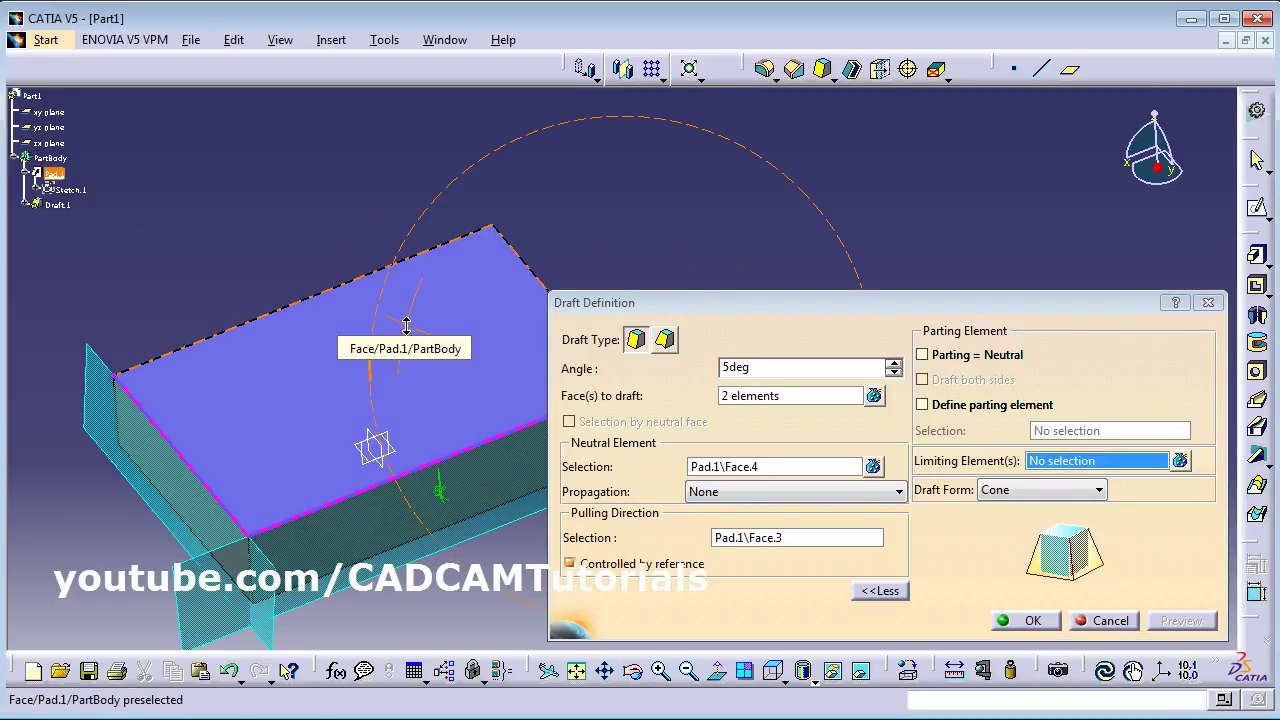
pyautogui.click(390, 453)
pyautogui.moveTo(437, 480); pyautogui.dragTo(314, 362, button='middle')
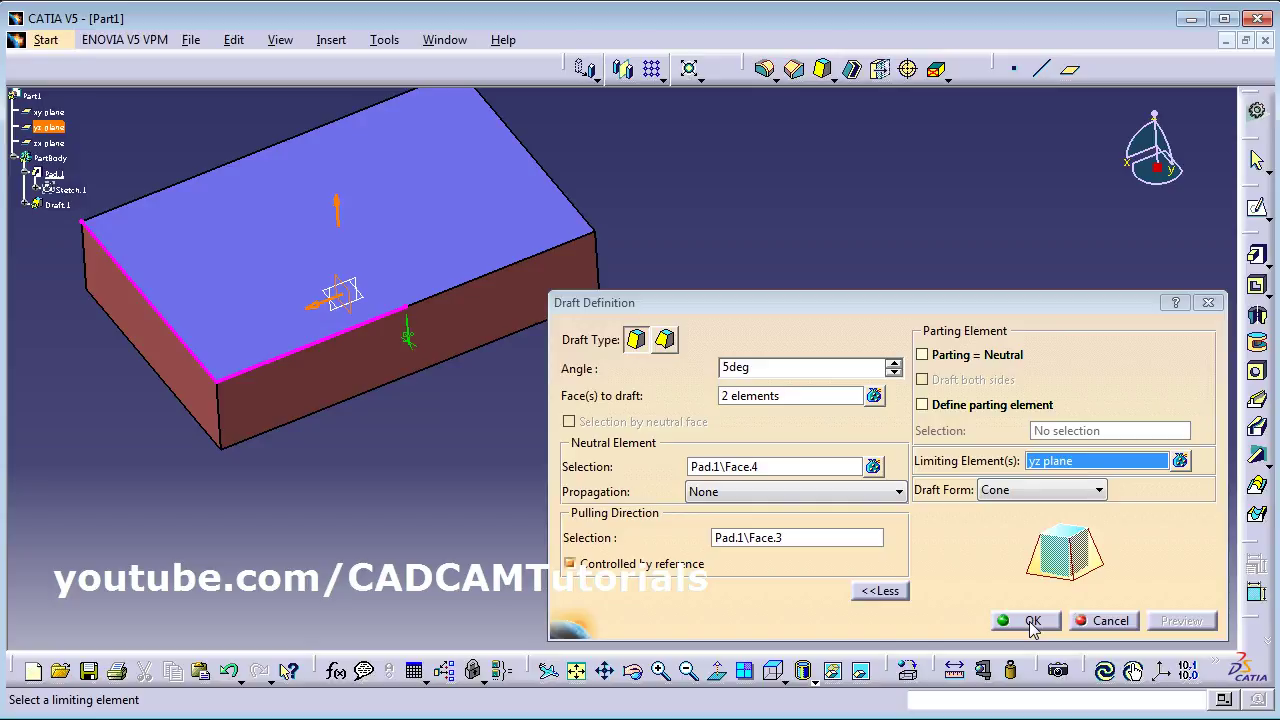
# Apply the yz-limited draft and inspect the partially tapered side faces
pyautogui.click(770, 396)
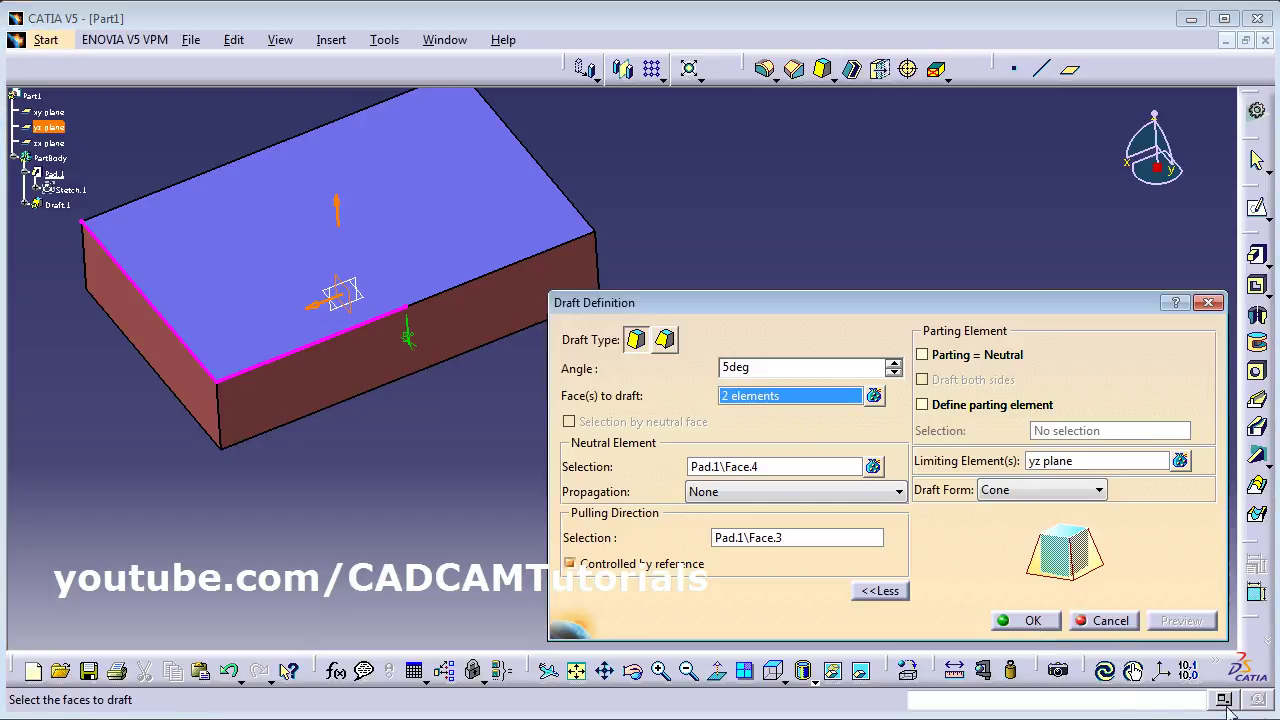
pyautogui.click(1030, 621)
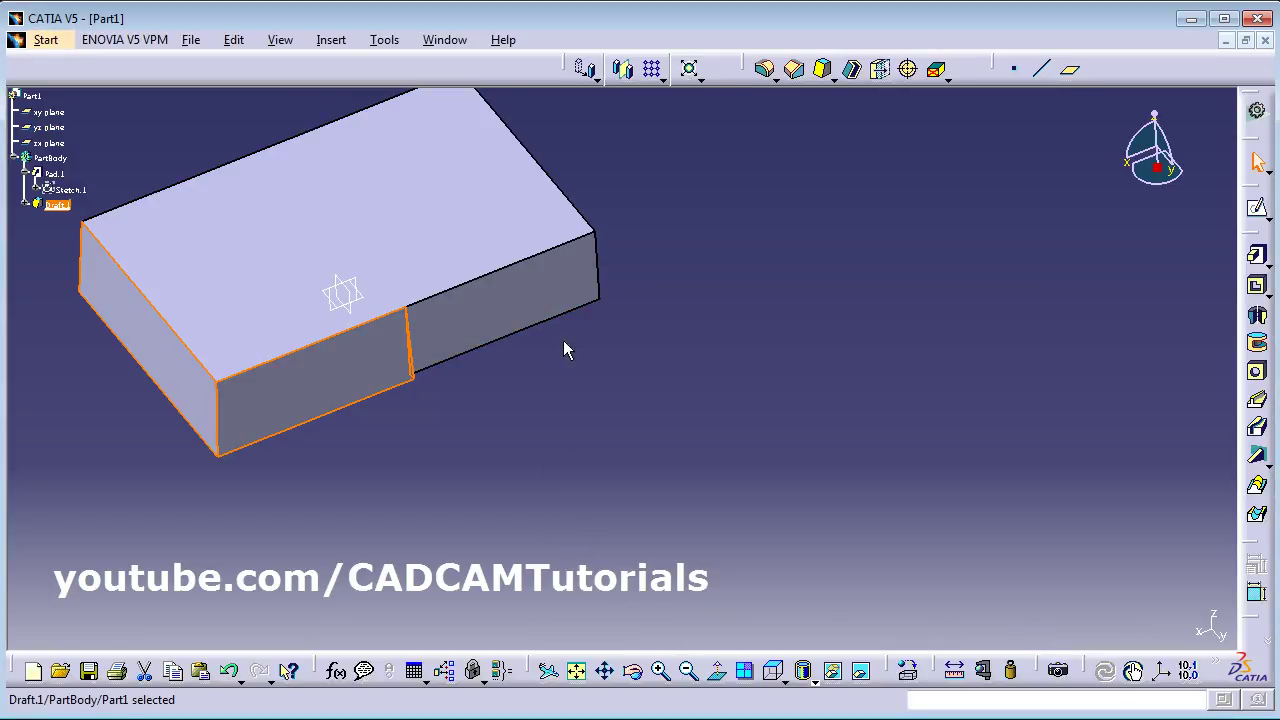
pyautogui.moveTo(680, 429); pyautogui.dragTo(842, 672, button='middle')
pyautogui.click(444, 459)
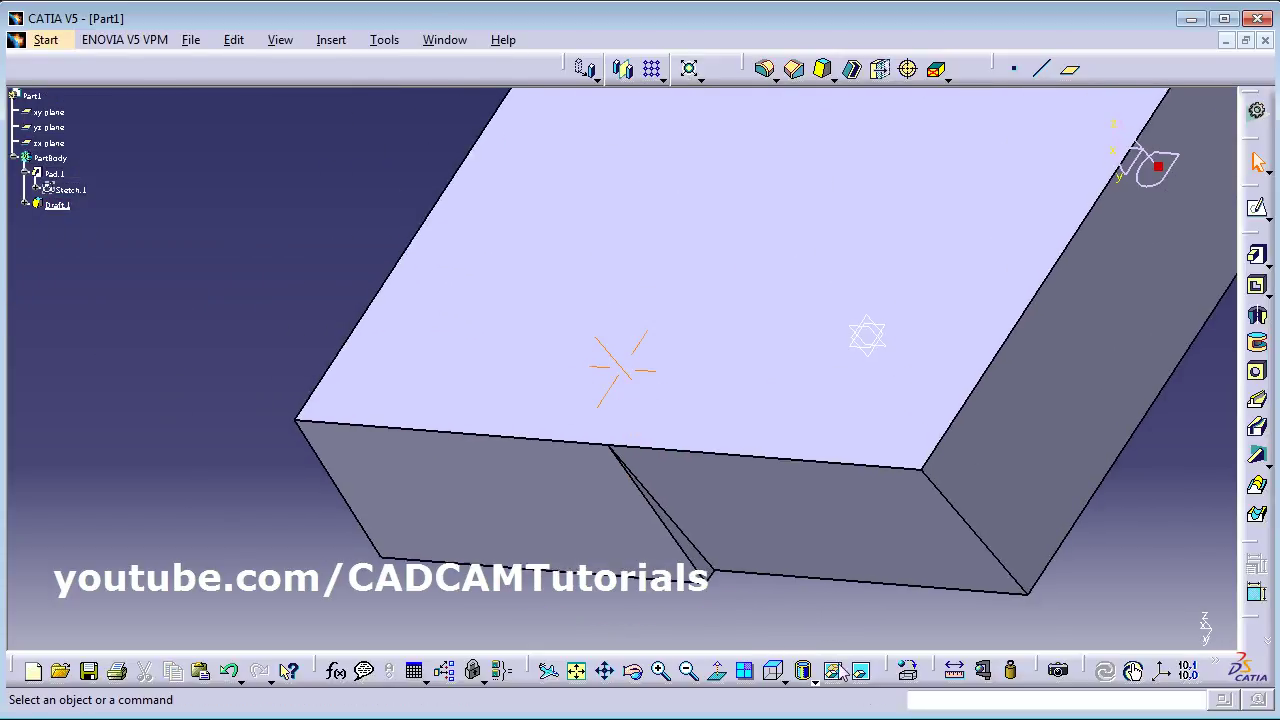
pyautogui.moveTo(580, 406); pyautogui.dragTo(571, 403, button='middle')
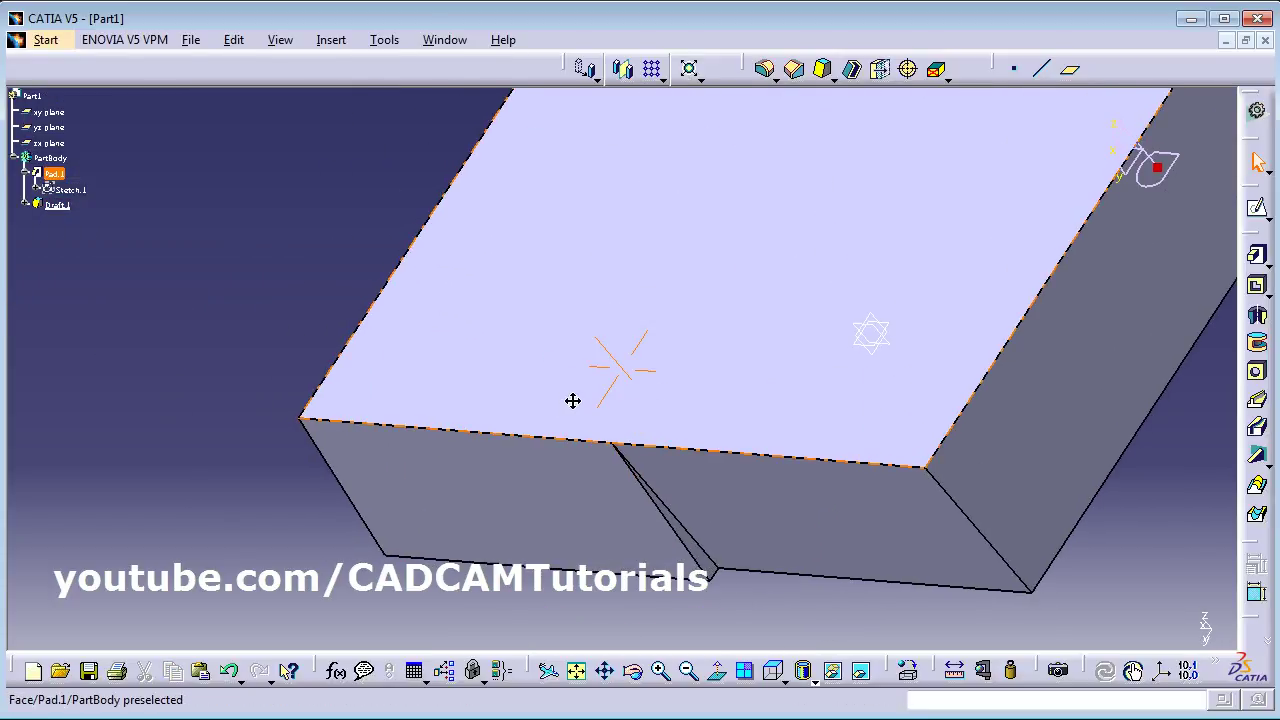
pyautogui.click(783, 680)
# Review Draft.1's settings in a fitted isometric view, then select its face for deletion
pyautogui.click(808, 552)
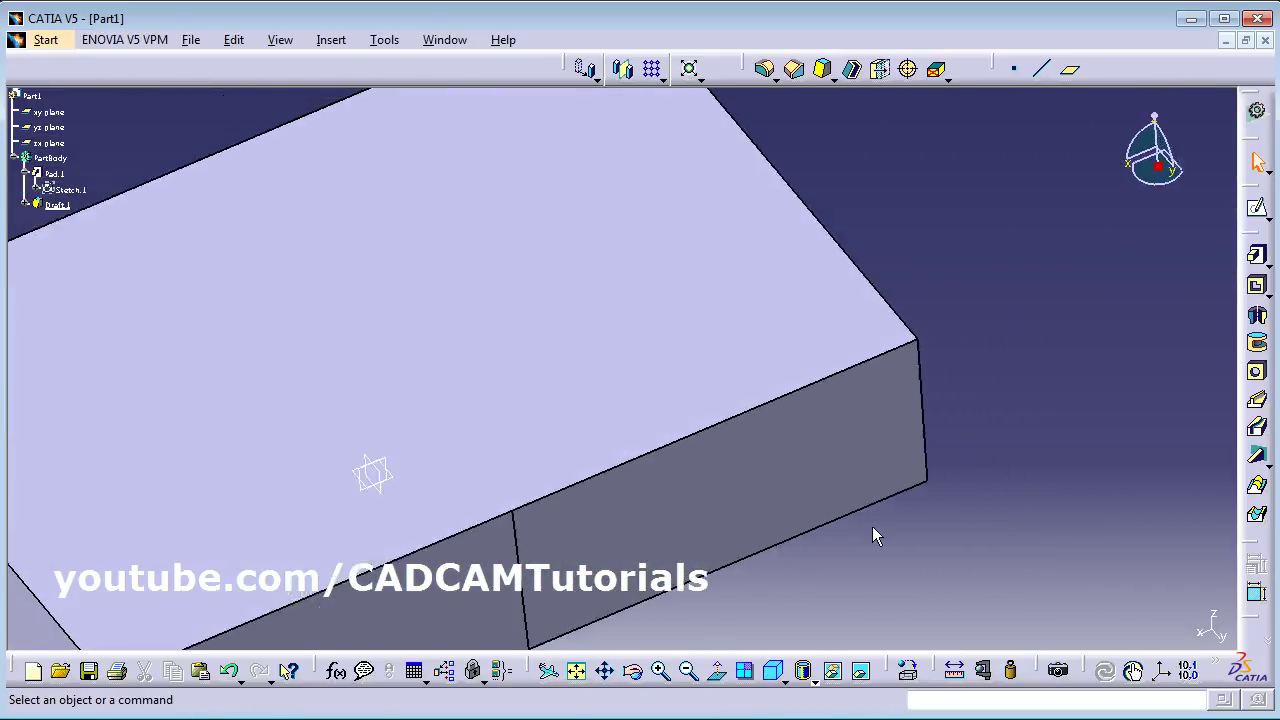
pyautogui.click(576, 670)
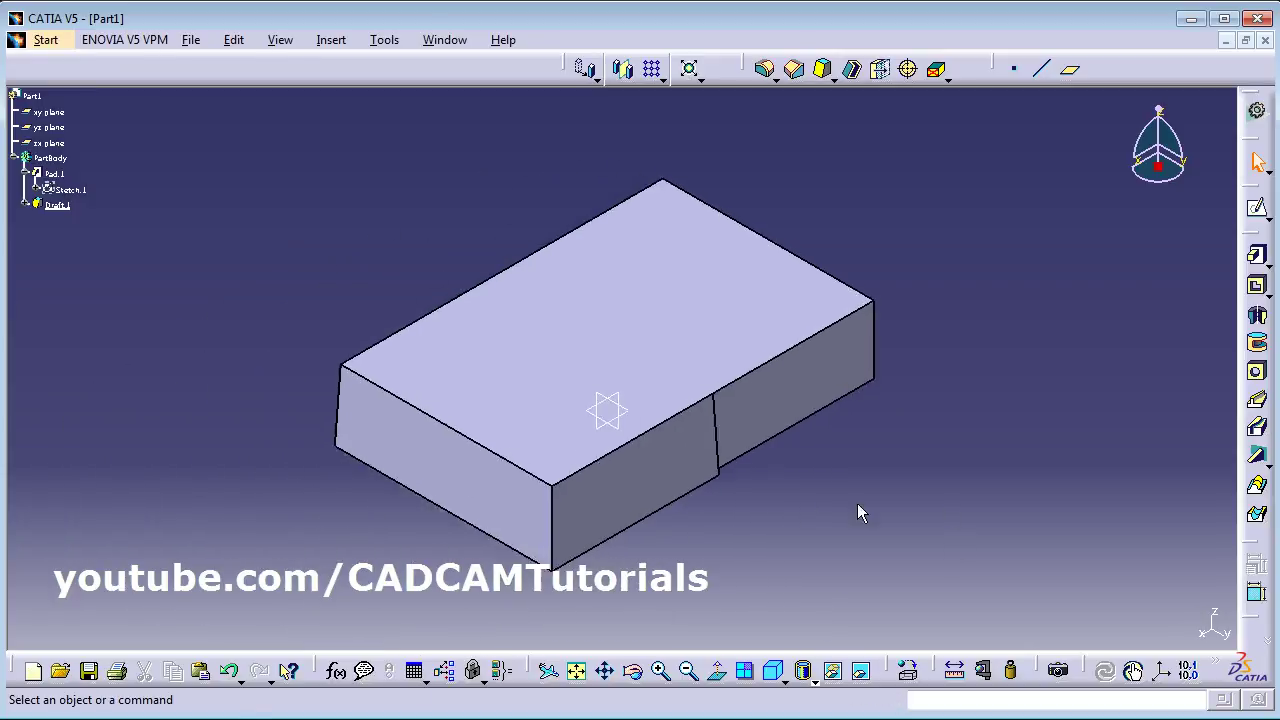
pyautogui.doubleClick(651, 477)
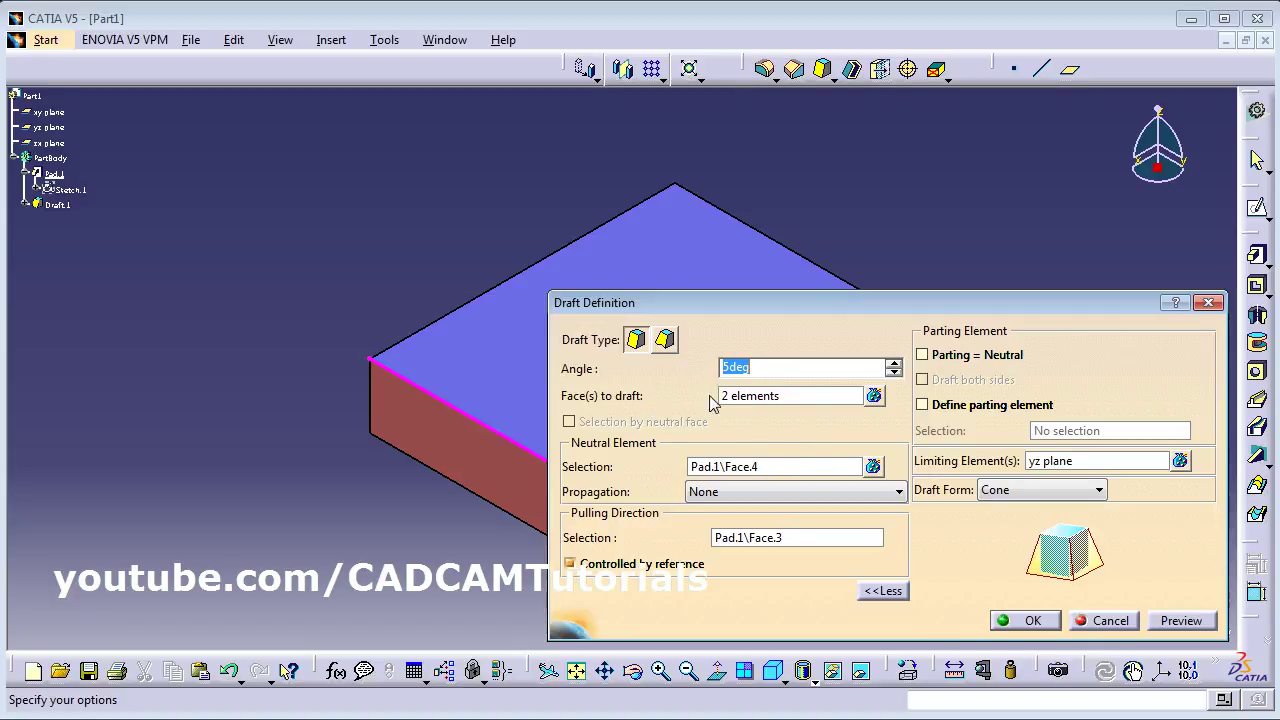
pyautogui.click(1112, 621)
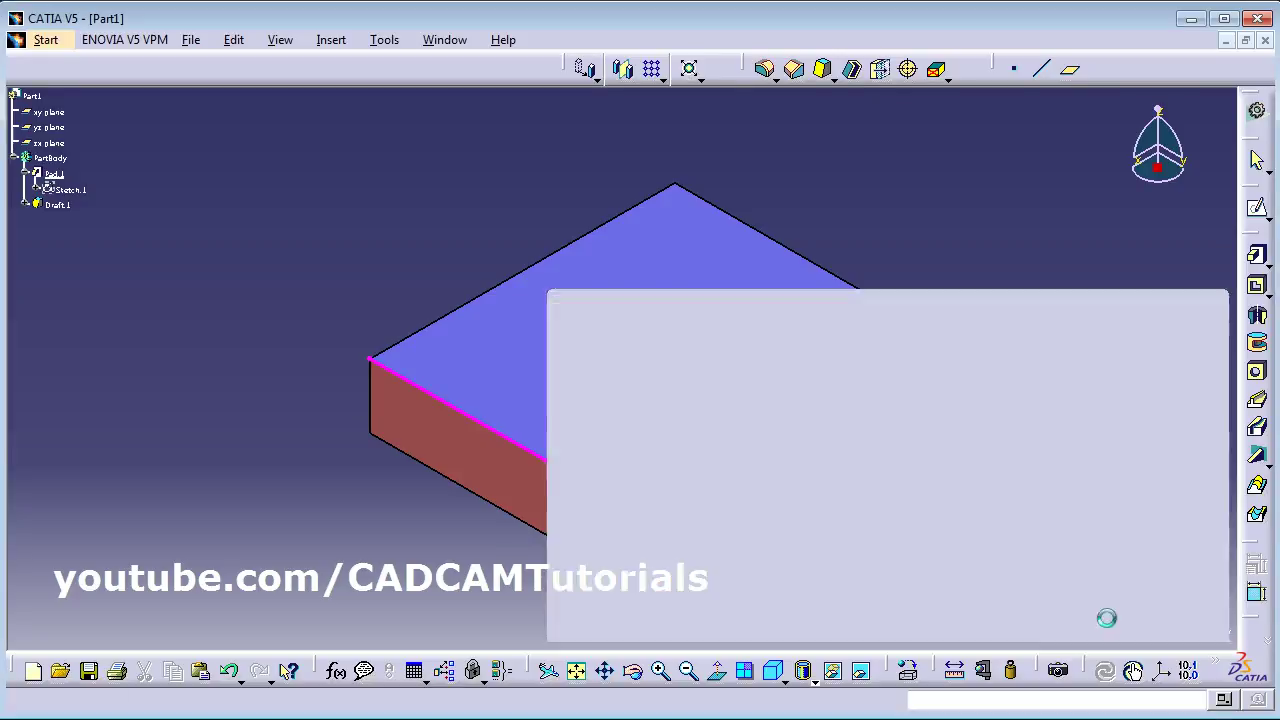
pyautogui.click(650, 510)
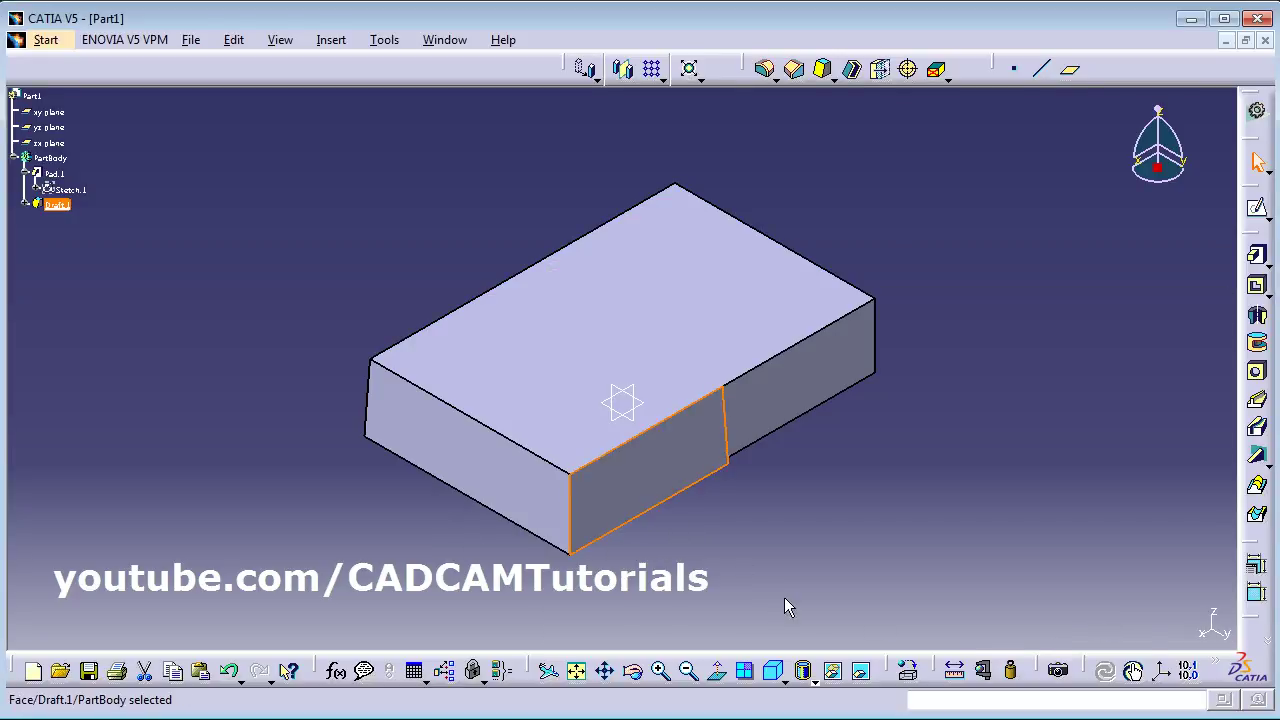
pyautogui.press('Delete')
# Confirm deleting Draft.1 and switch Pad.1 to a mirrored 40mm extent
pyautogui.click(1112, 615)
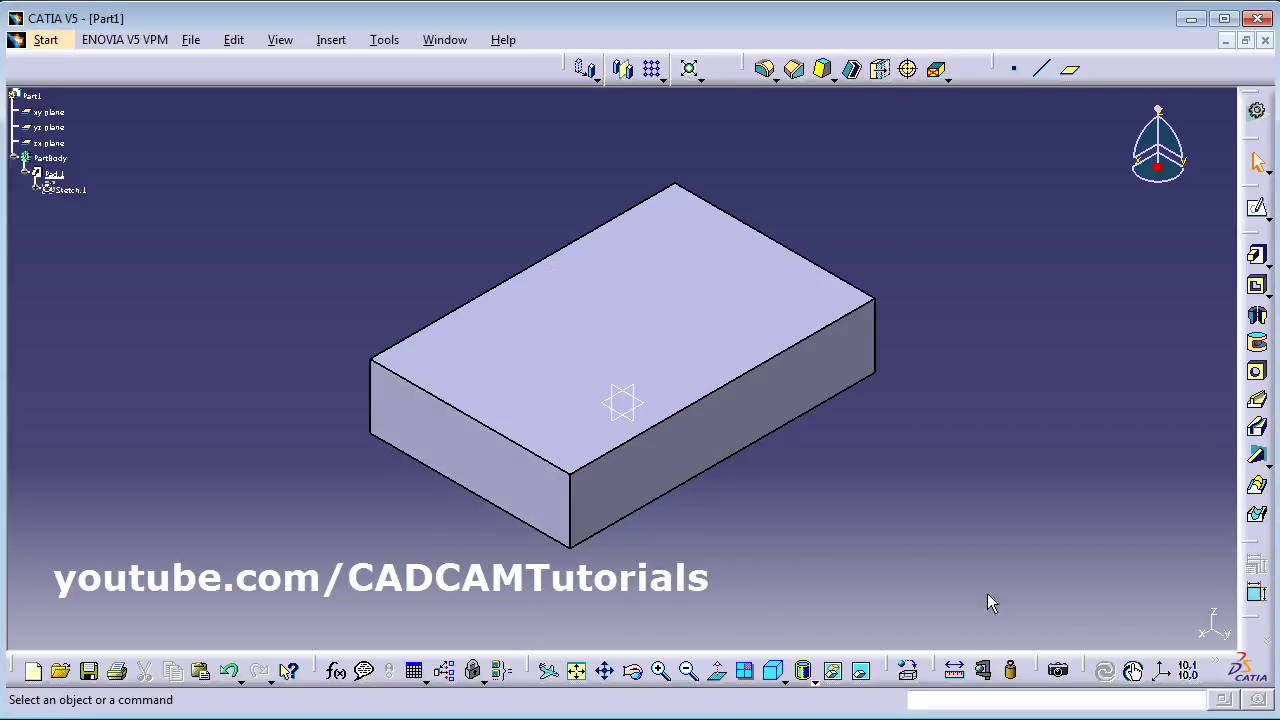
pyautogui.doubleClick(684, 442)
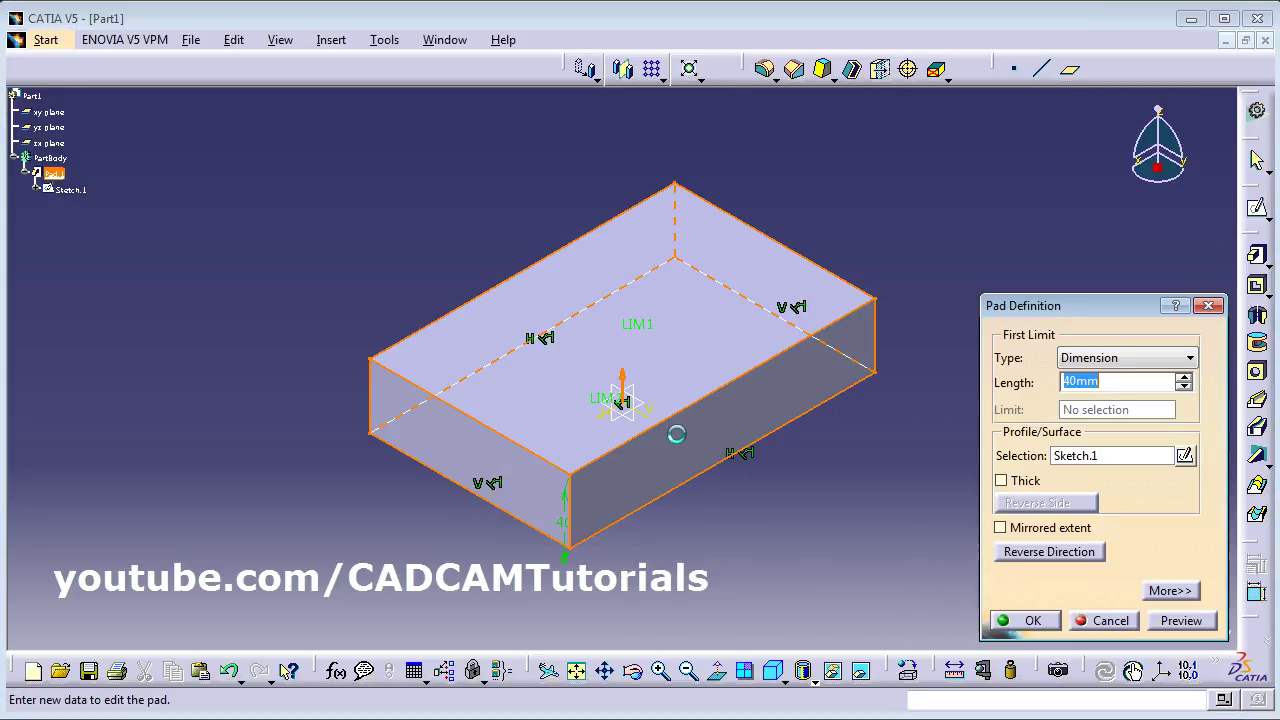
pyautogui.click(1050, 537)
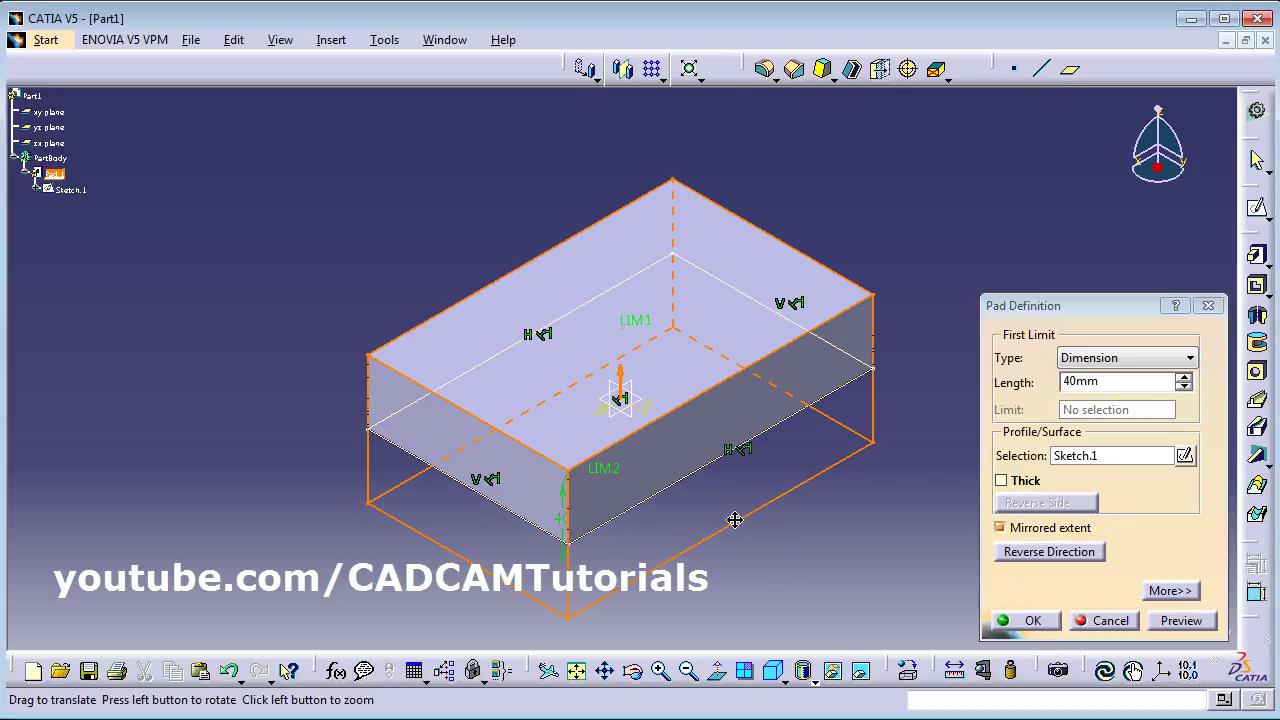
pyautogui.moveTo(734, 517); pyautogui.dragTo(679, 419, button='middle')
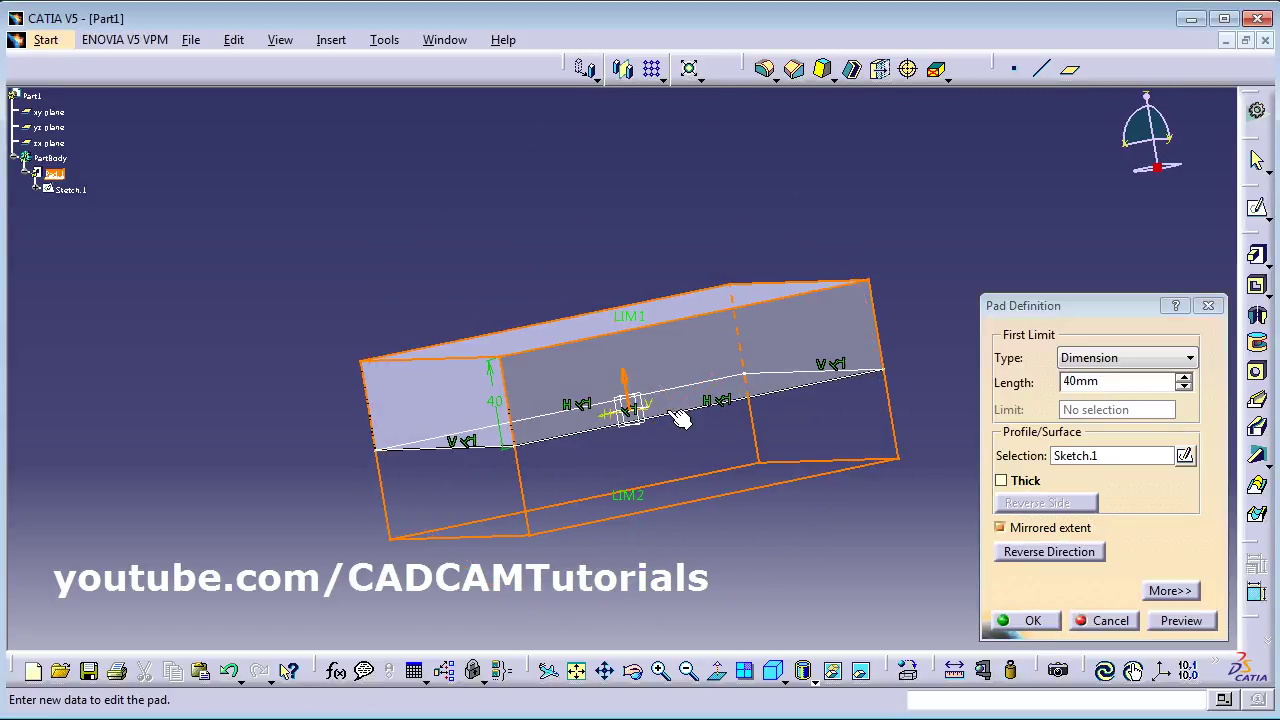
pyautogui.click(1033, 624)
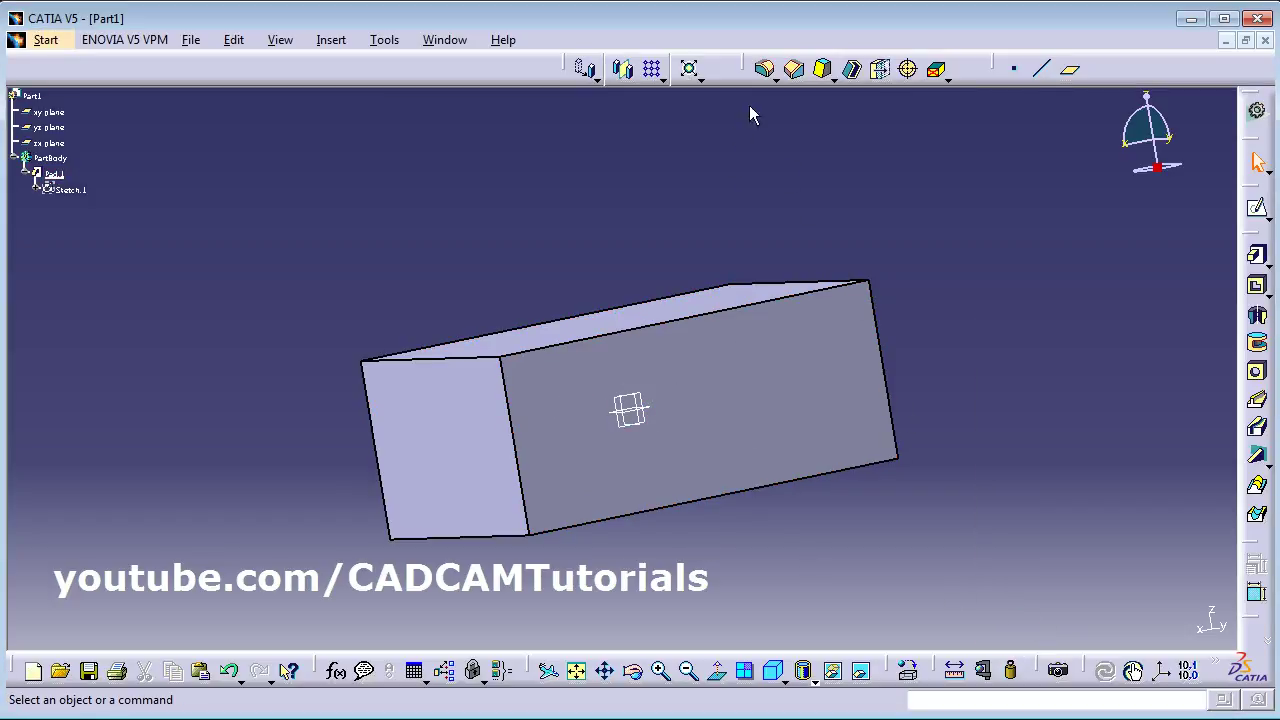
# Start a new 5° draft on the pad's end face with the xy plane as neutral, and preview it
pyautogui.click(823, 69)
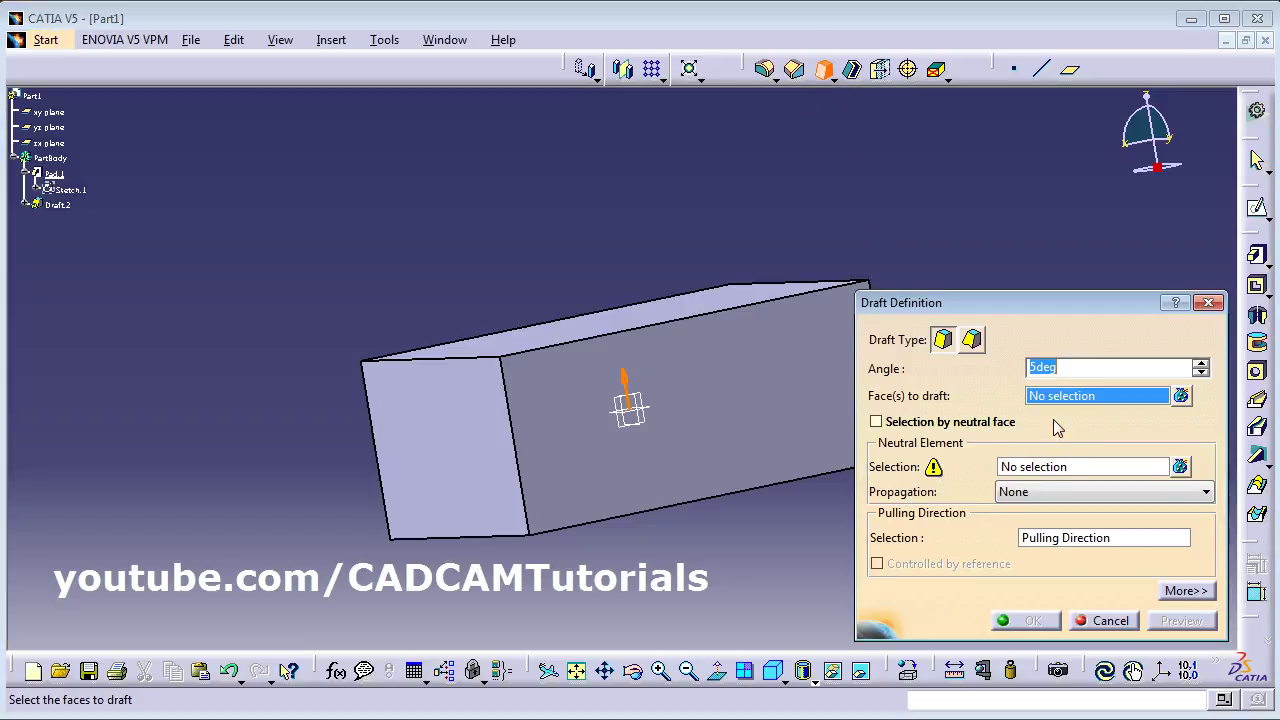
pyautogui.click(480, 446)
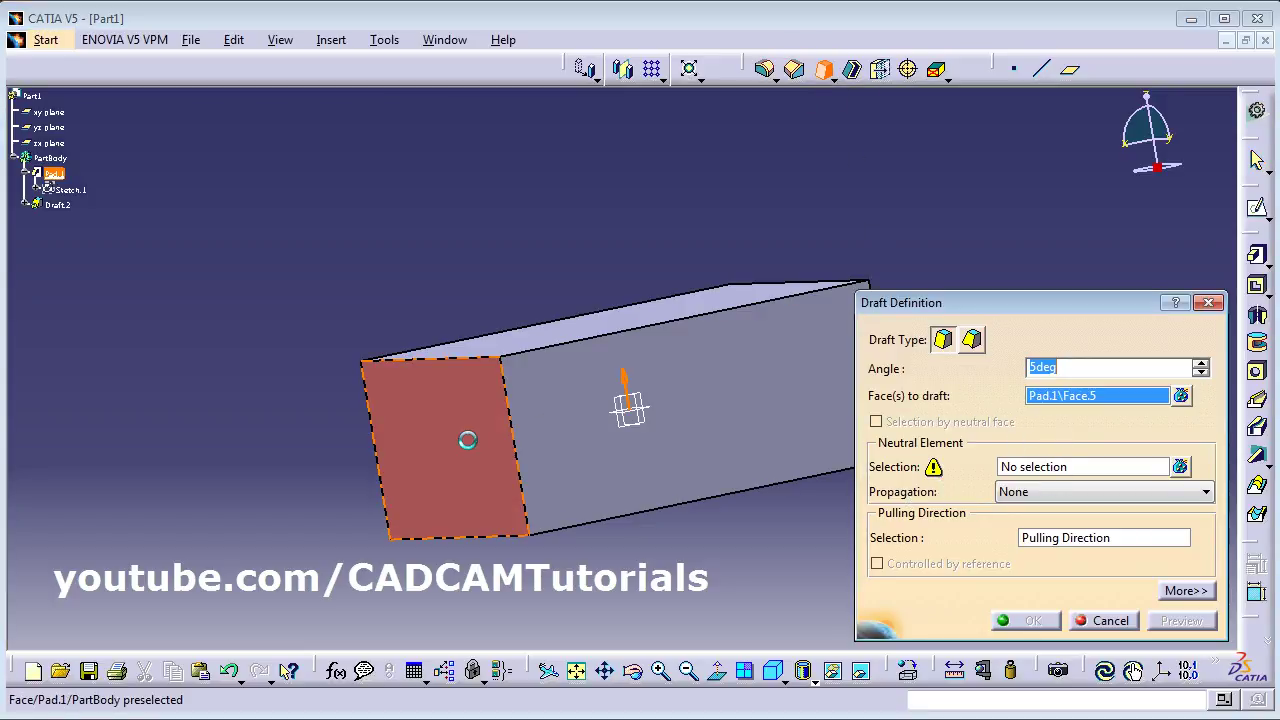
pyautogui.click(1027, 470)
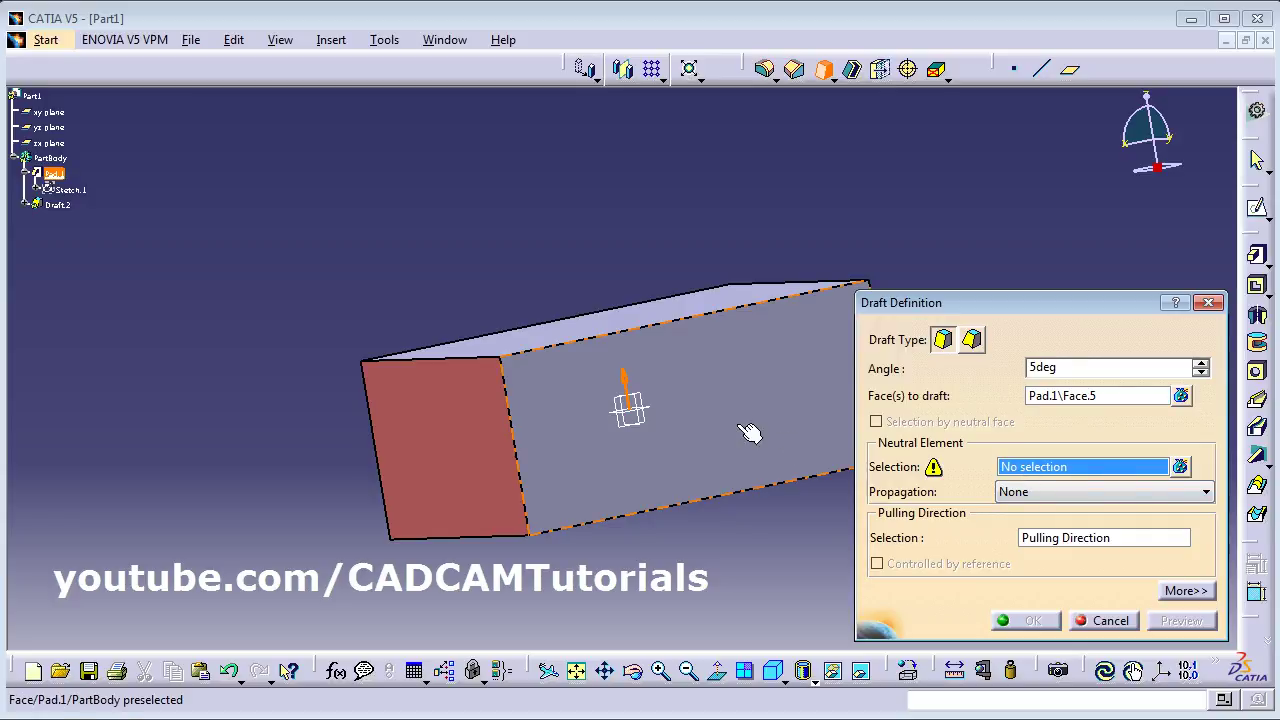
pyautogui.moveTo(666, 417)
pyautogui.mouseDown(button='middle')
pyautogui.moveTo(623, 406)
pyautogui.moveTo(643, 448)
pyautogui.moveTo(651, 400)
pyautogui.mouseUp(button='middle')
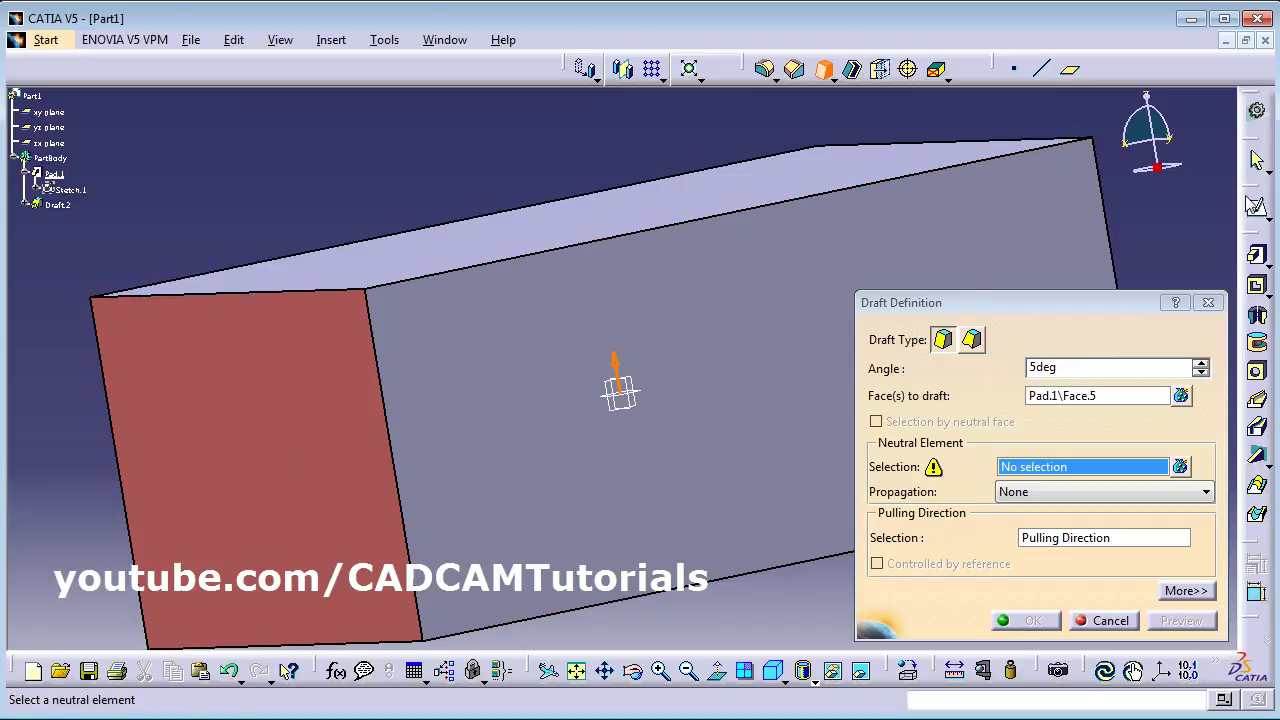
pyautogui.click(648, 396)
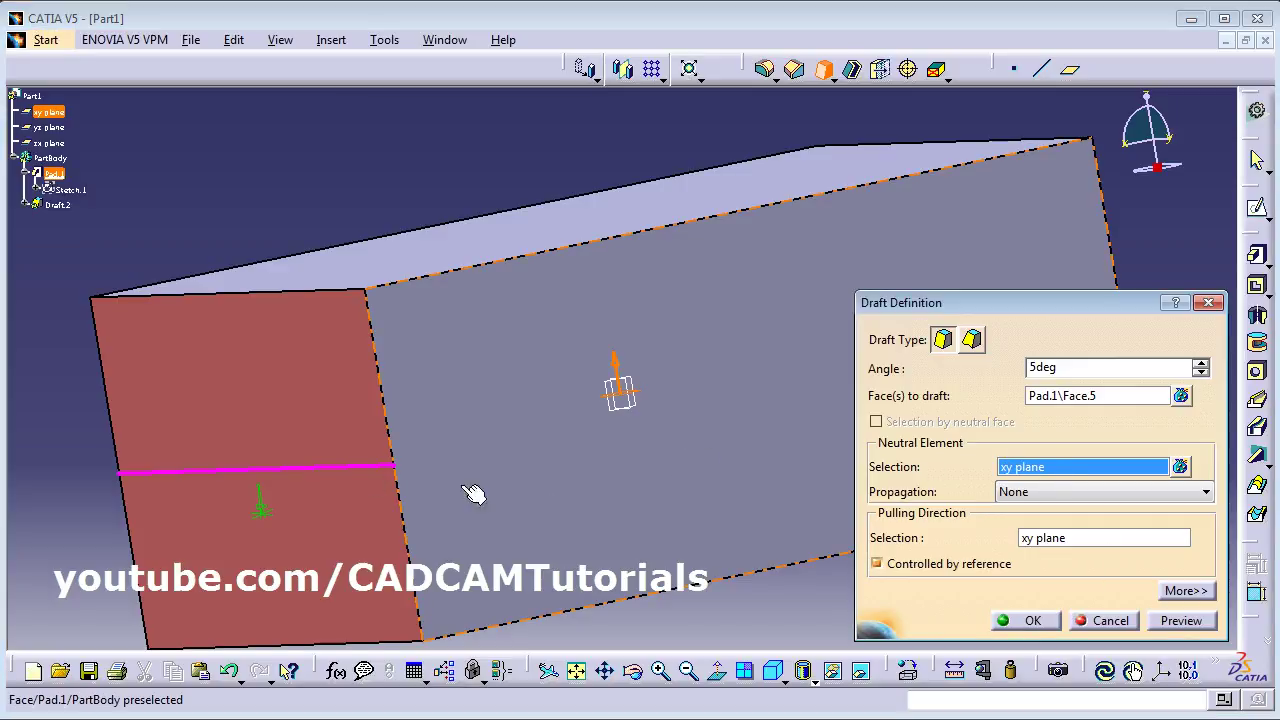
pyautogui.moveTo(454, 430); pyautogui.dragTo(566, 404, button='middle')
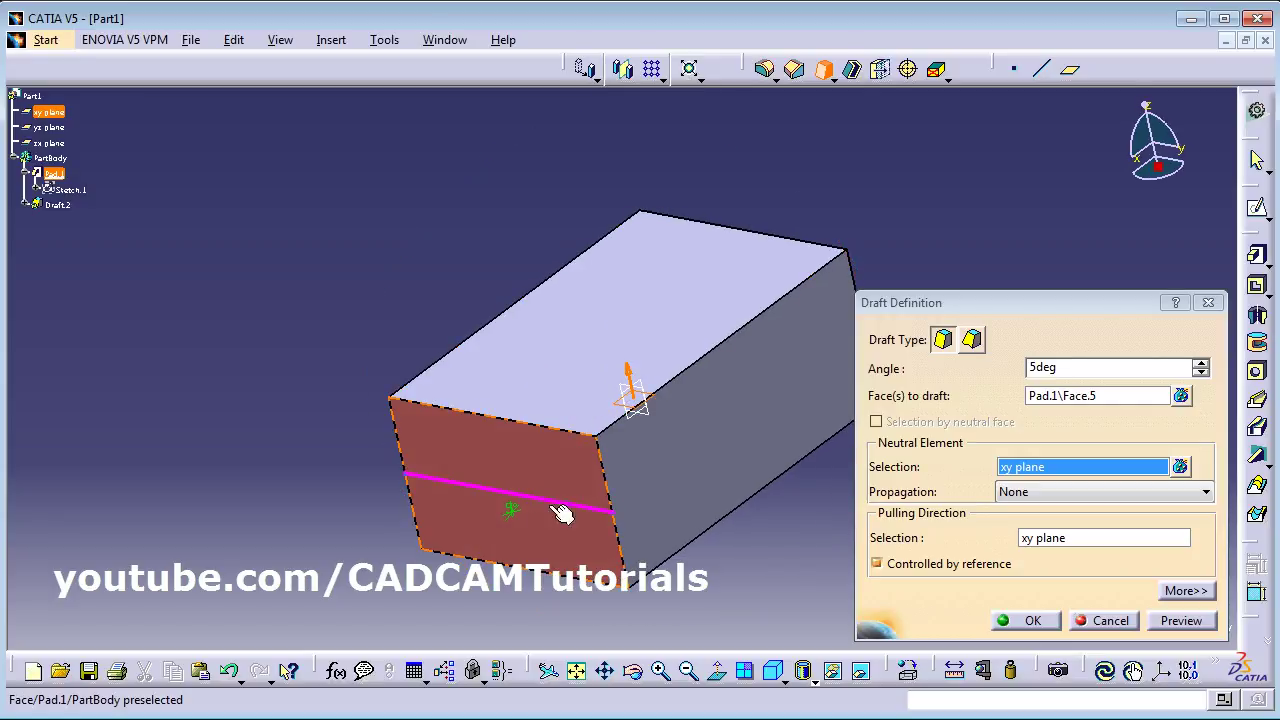
pyautogui.click(1181, 621)
# Orbit and pan around the part to see where the xy plane meets the end face
pyautogui.moveTo(490, 530); pyautogui.dragTo(566, 434, button='middle')
pyautogui.rightClick(608, 325)
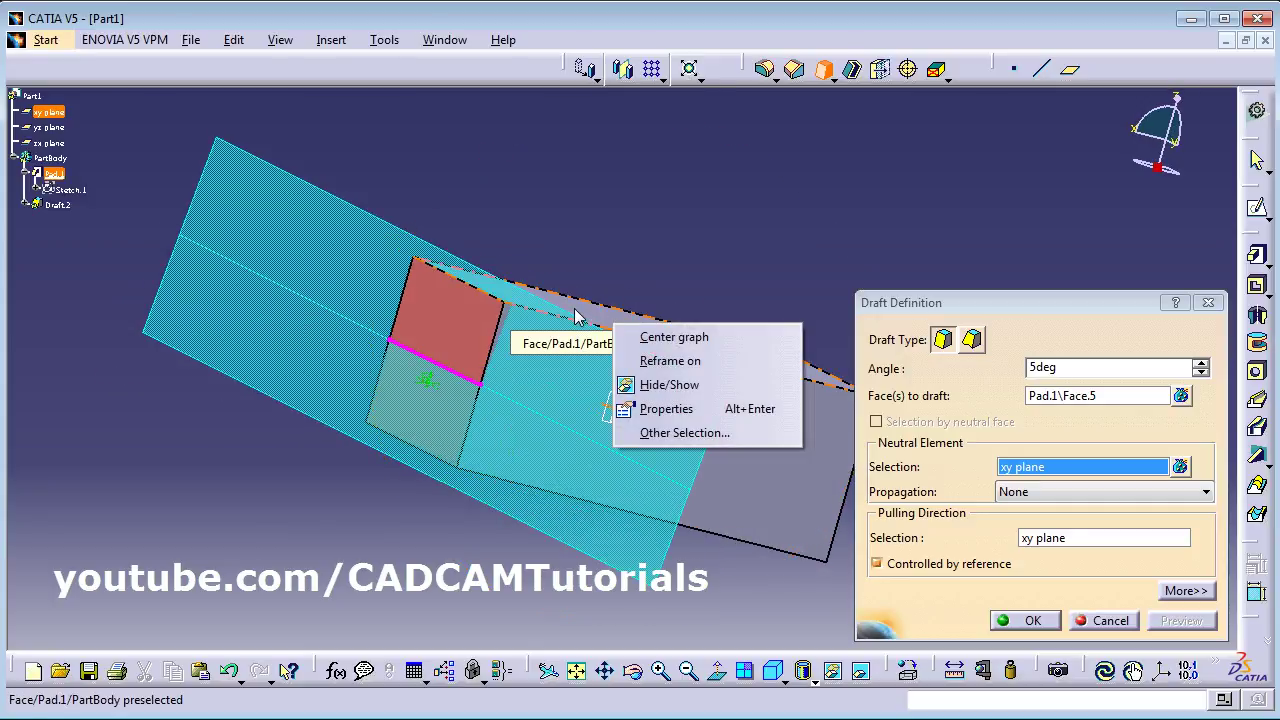
pyautogui.click(600, 220)
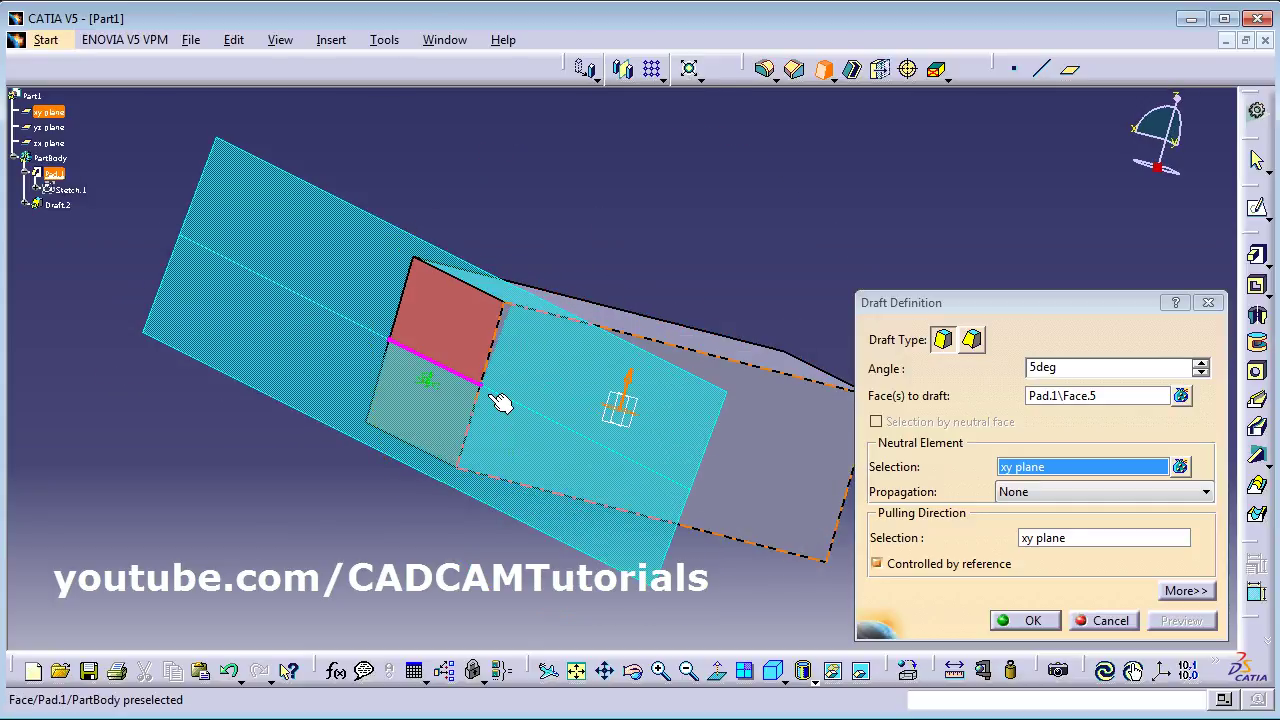
pyautogui.moveTo(555, 255); pyautogui.dragTo(467, 222, button='middle')
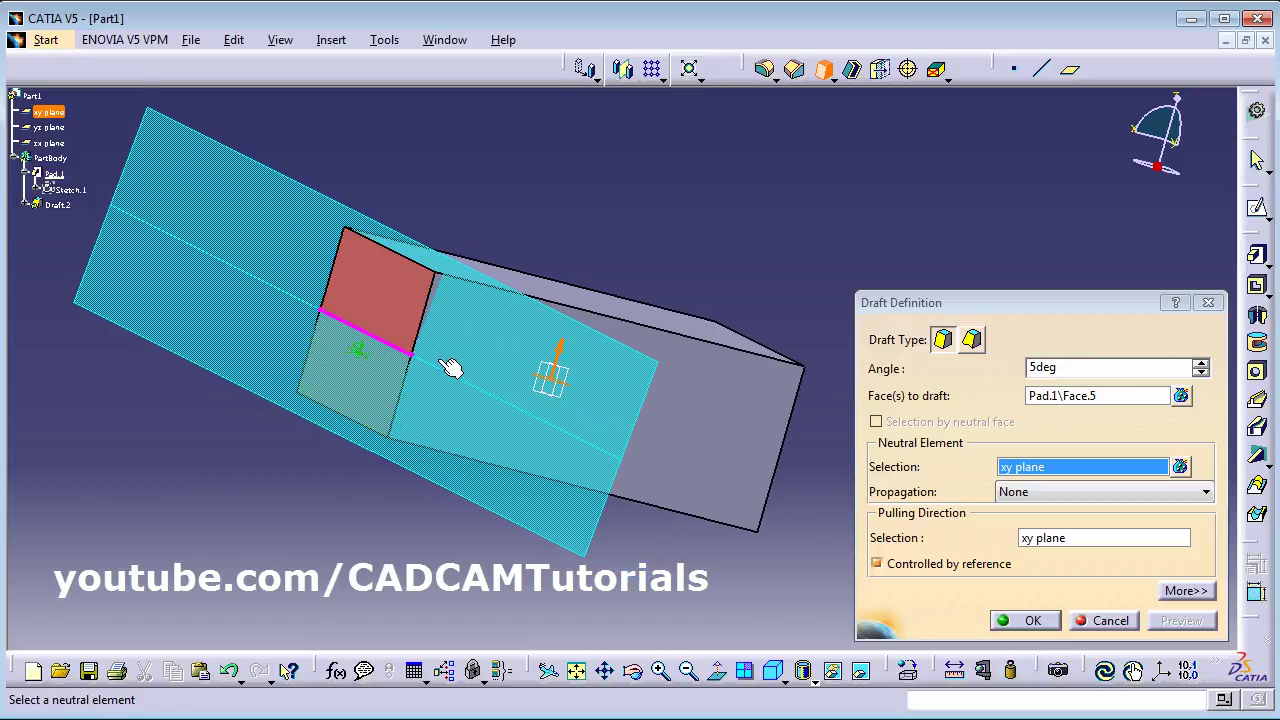
pyautogui.moveTo(720, 237); pyautogui.dragTo(629, 214, button='middle')
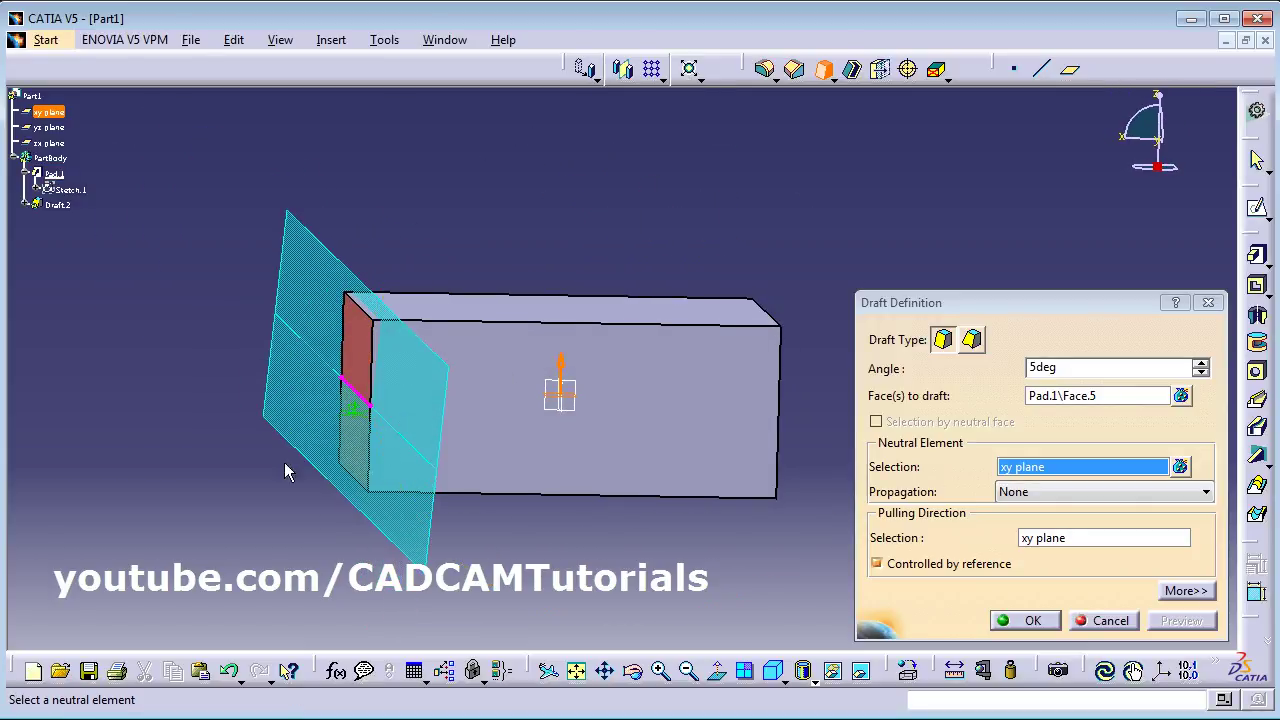
pyautogui.moveTo(320, 480); pyautogui.dragTo(580, 371, button='middle')
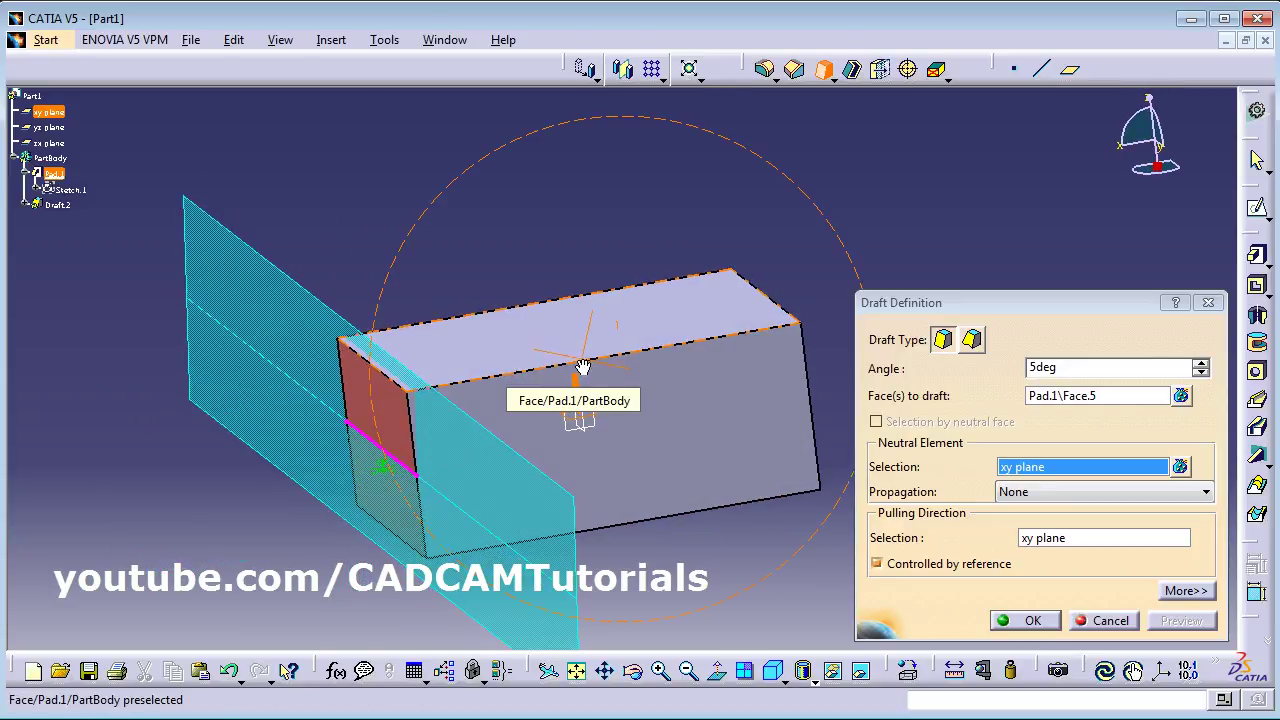
# Set Parting = Neutral in the draft options, preview, and reverse the pulling direction
pyautogui.click(1186, 591)
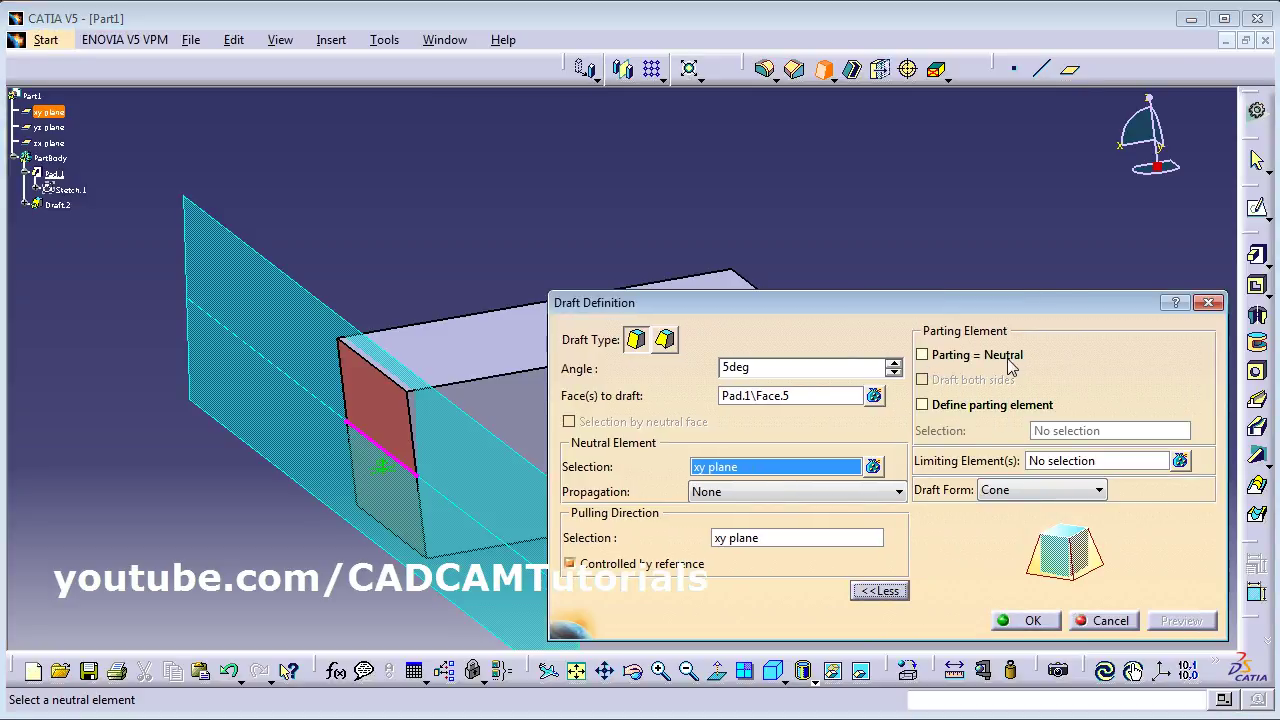
pyautogui.click(922, 356)
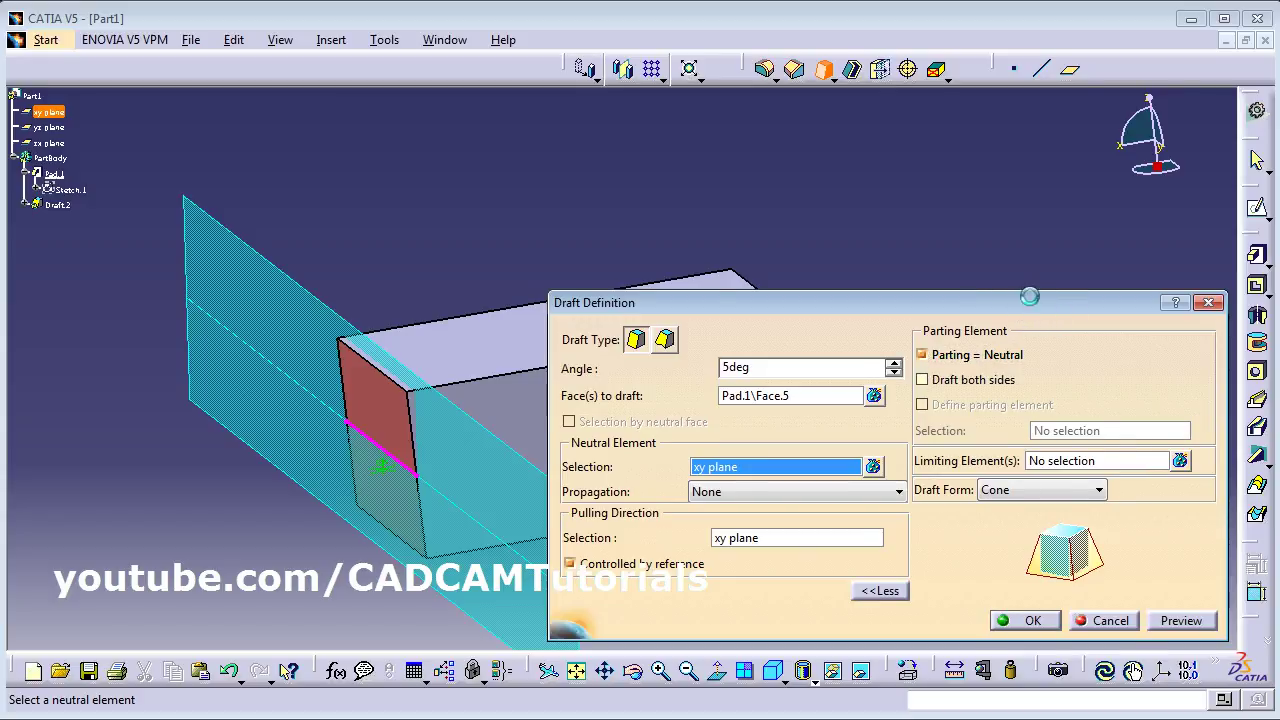
pyautogui.moveTo(1029, 297); pyautogui.dragTo(1155, 232)
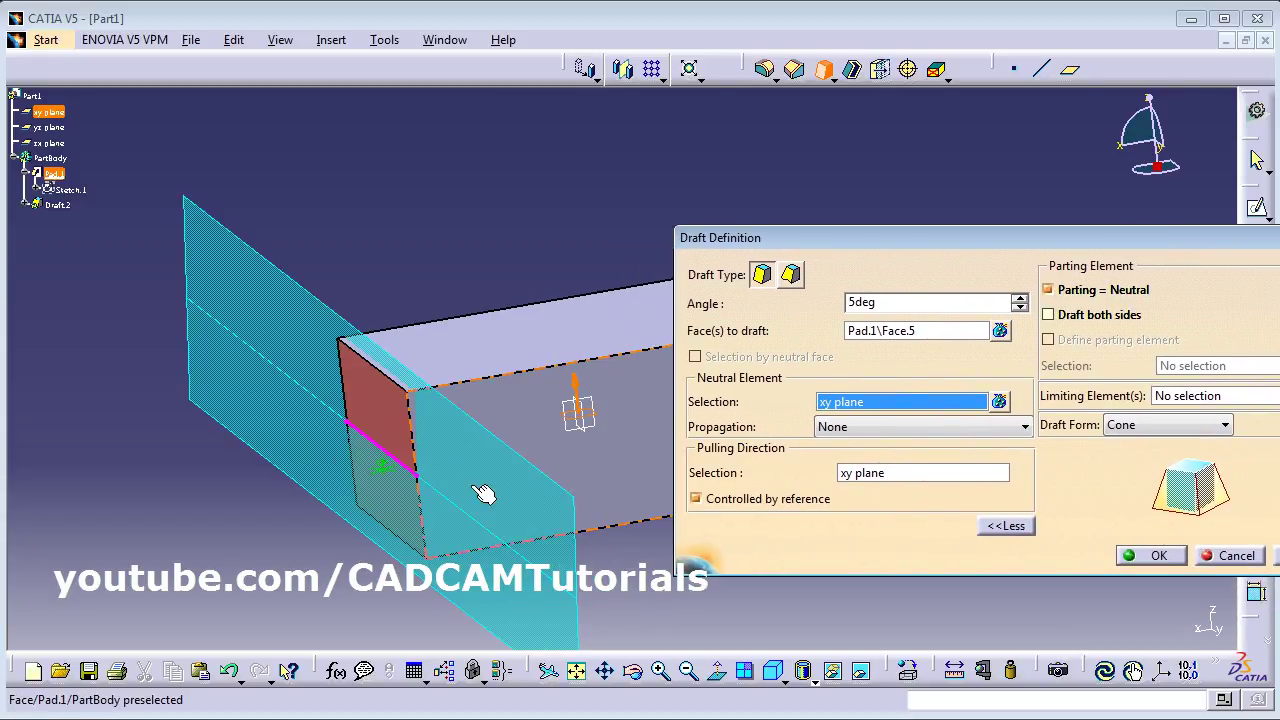
pyautogui.moveTo(1033, 248); pyautogui.dragTo(950, 227)
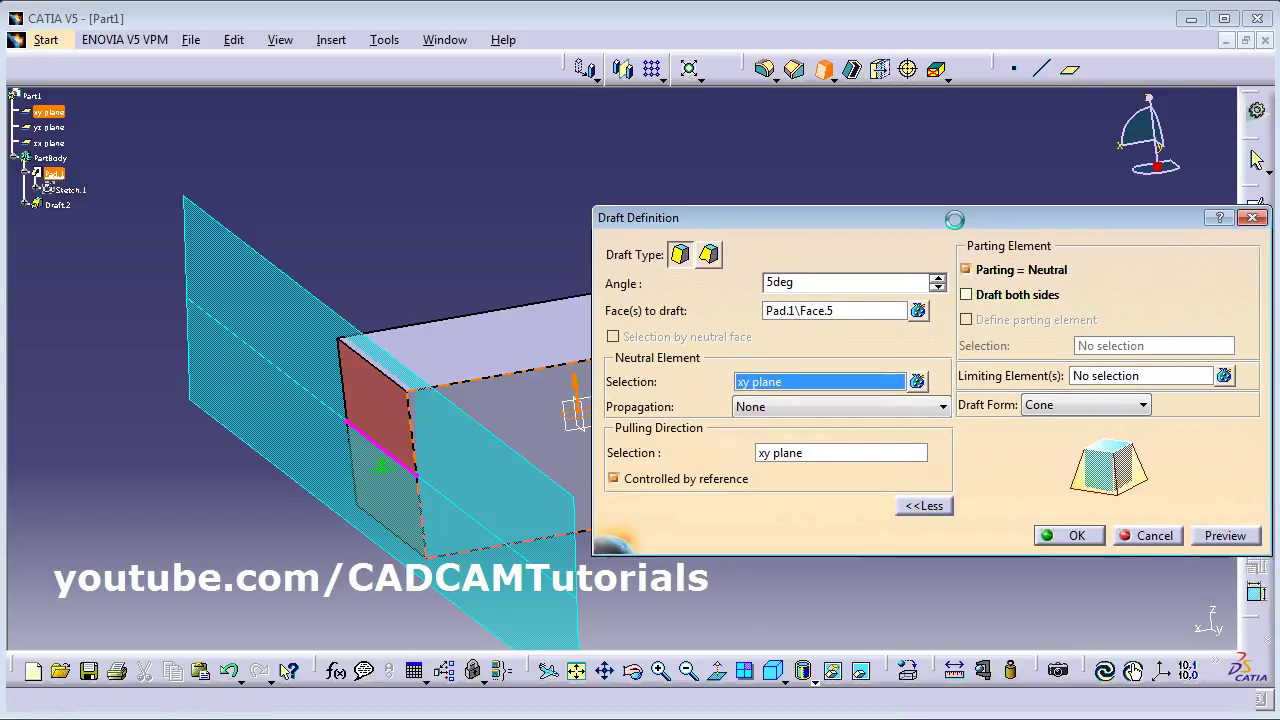
pyautogui.click(1224, 536)
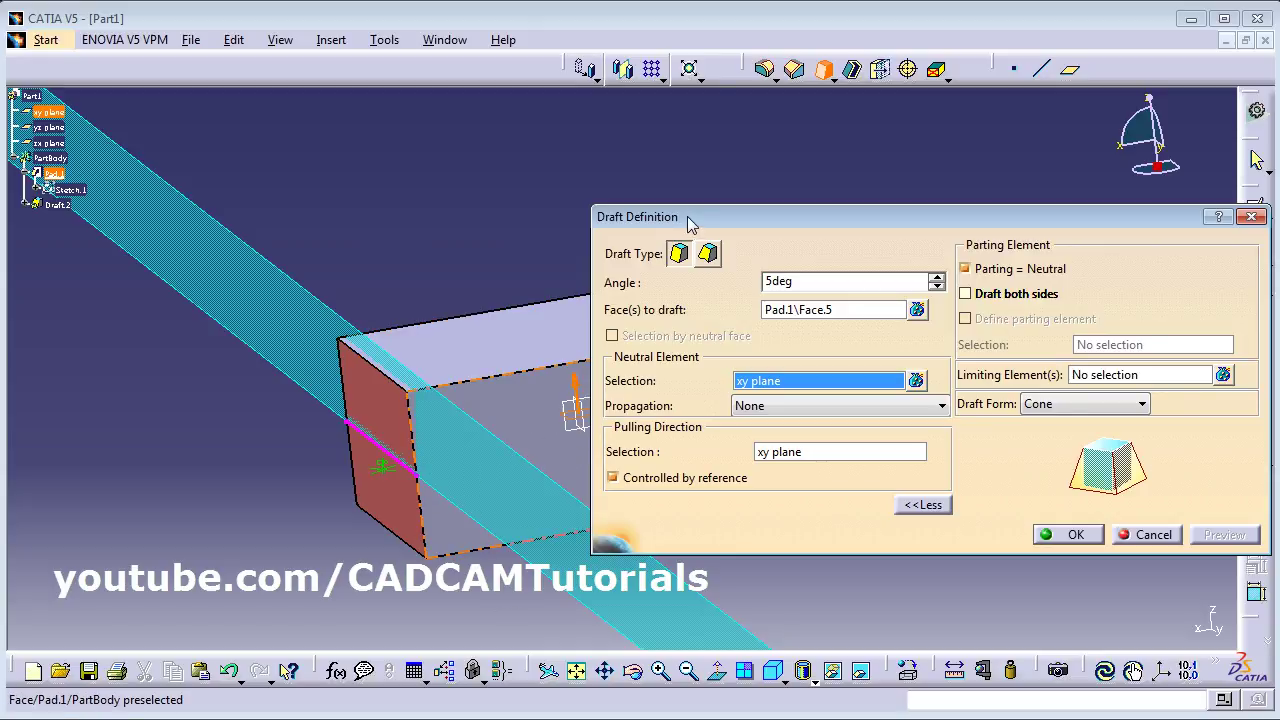
pyautogui.moveTo(686, 220); pyautogui.dragTo(747, 233)
pyautogui.click(577, 393)
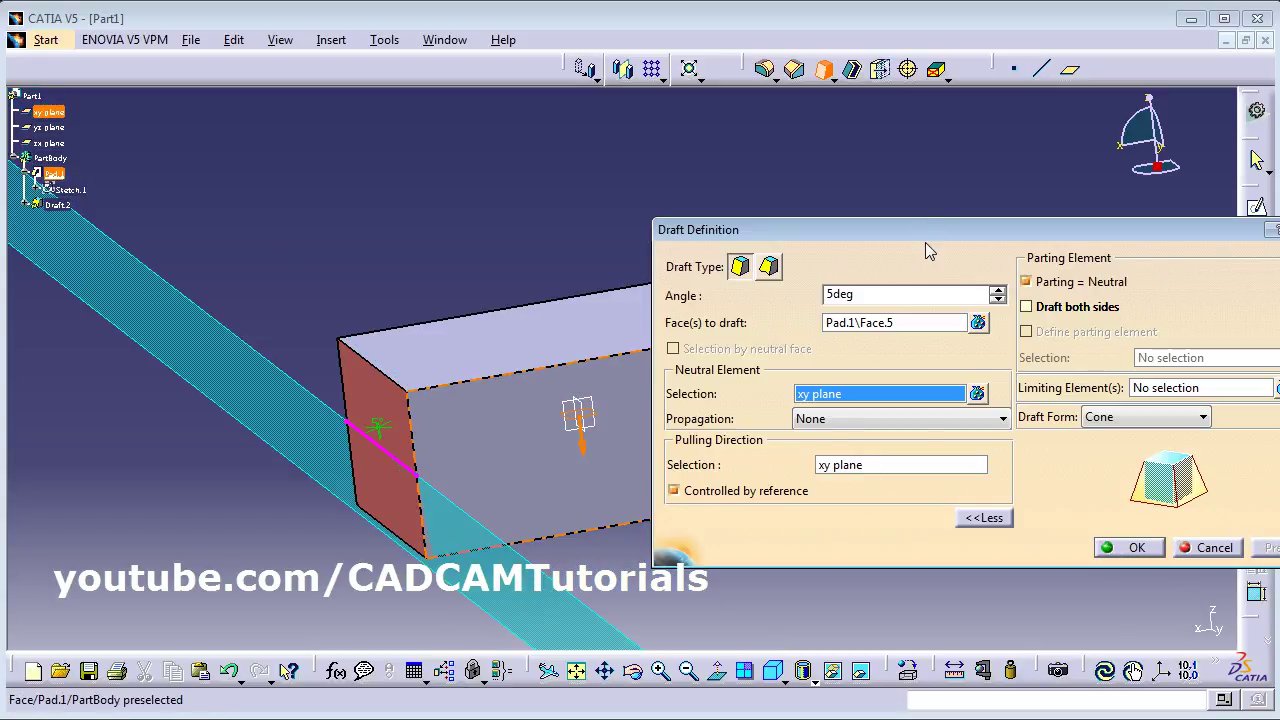
# Enable Draft both sides and create the two-sided end-face draft, Draft.2
pyautogui.moveTo(925, 242); pyautogui.dragTo(805, 14)
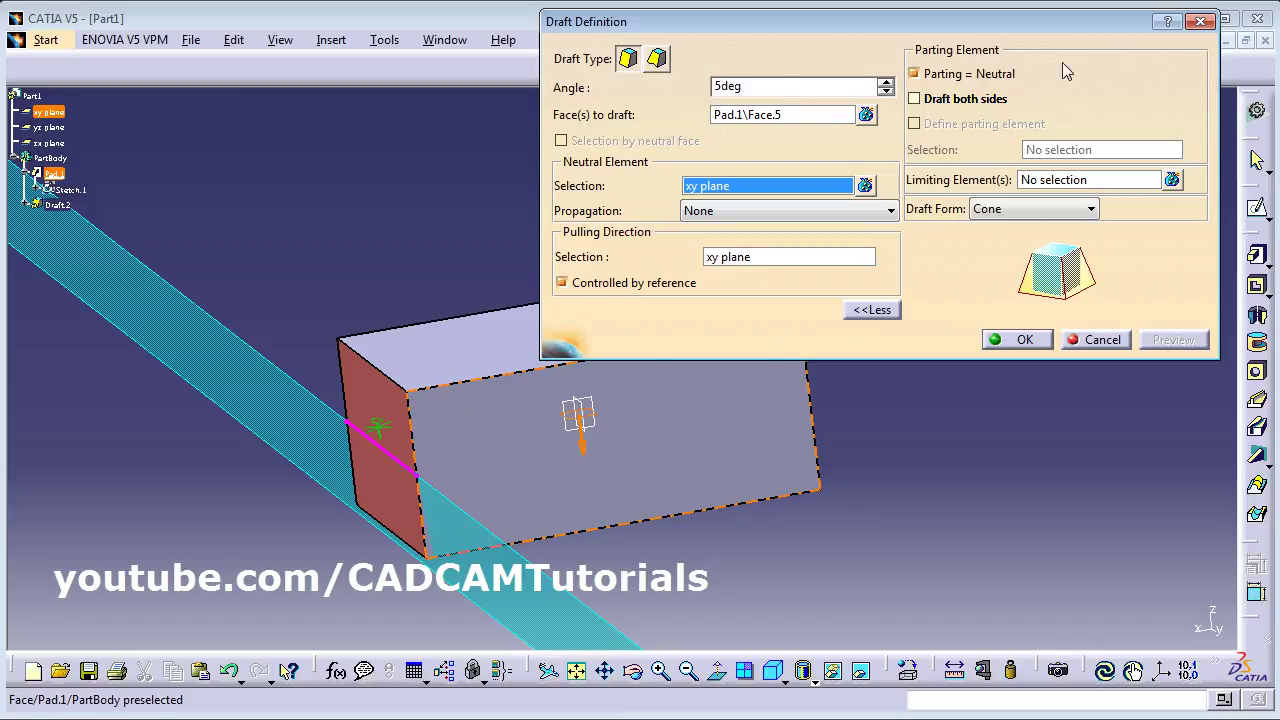
pyautogui.click(914, 100)
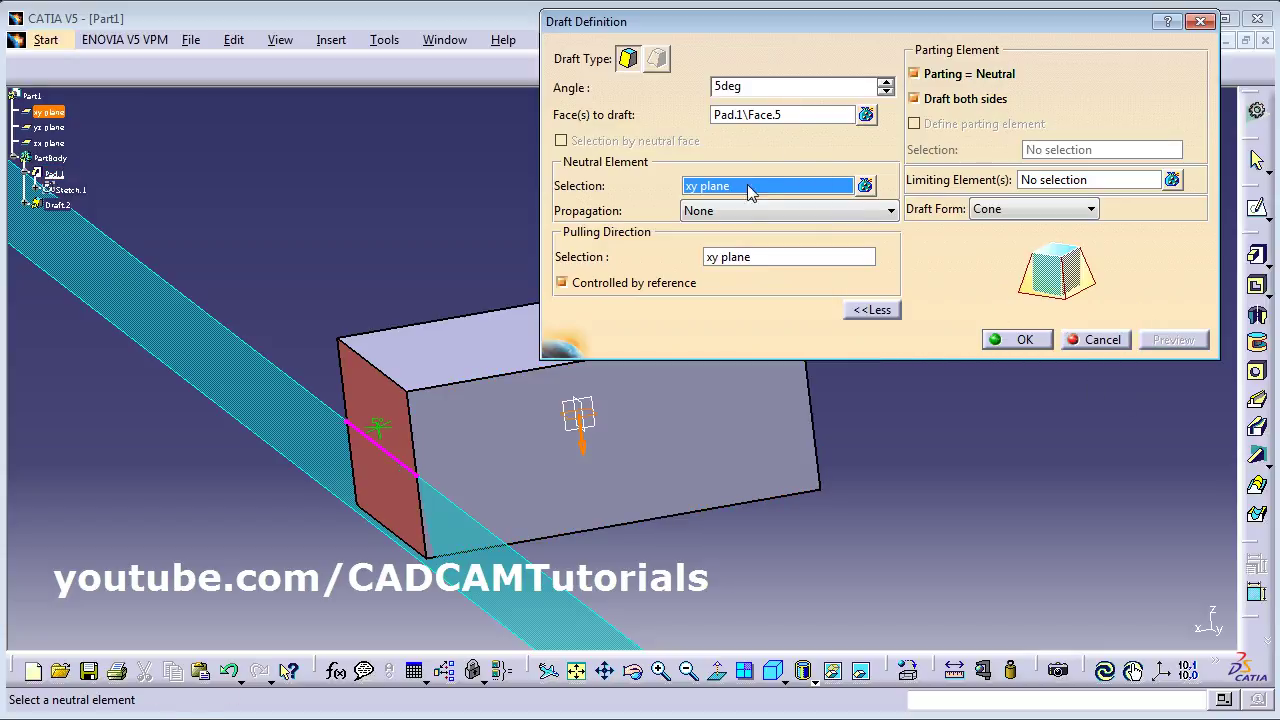
pyautogui.click(751, 258)
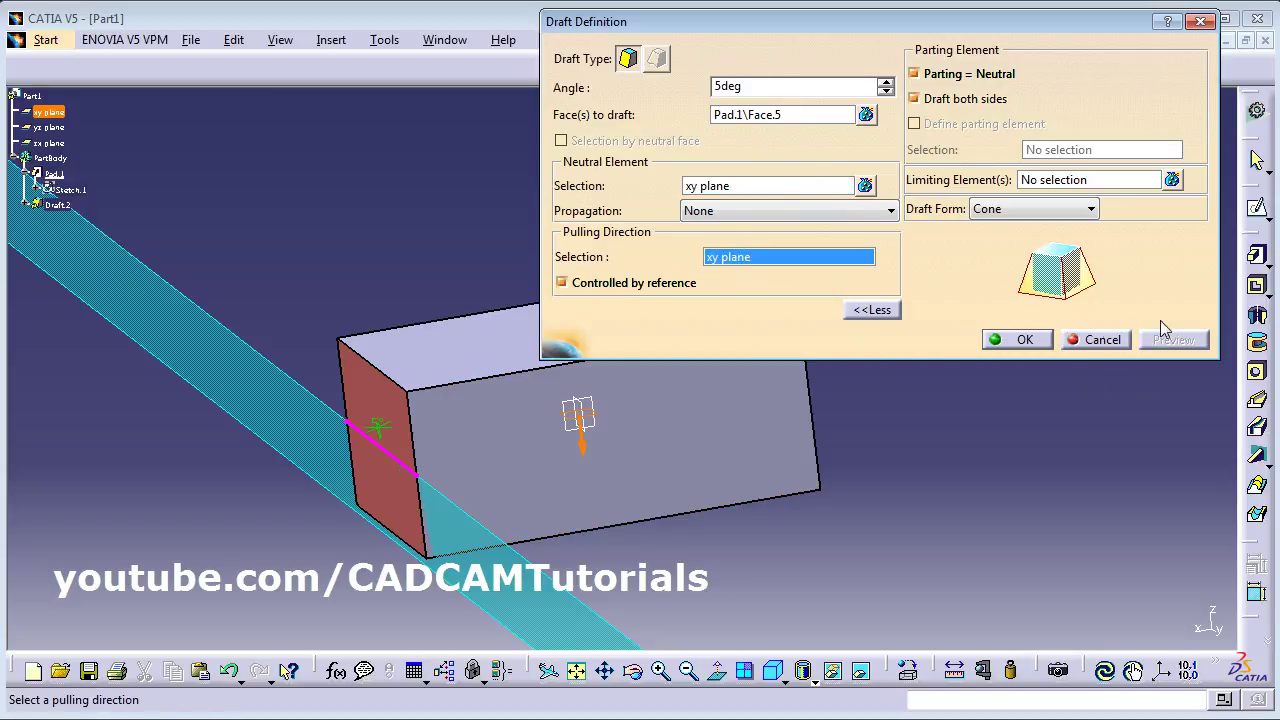
pyautogui.click(1018, 341)
# Reopen Draft.2's definition to review it and confirm it again
pyautogui.moveTo(409, 529); pyautogui.dragTo(786, 266, button='middle')
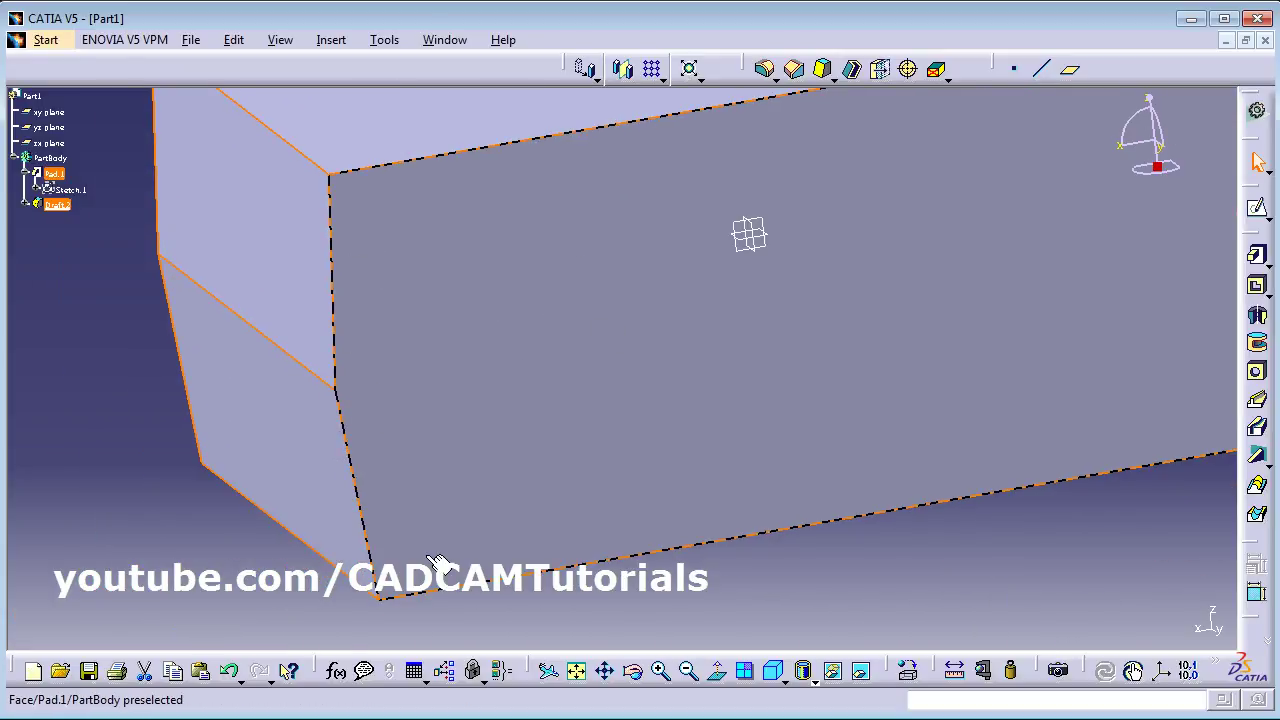
pyautogui.click(260, 543)
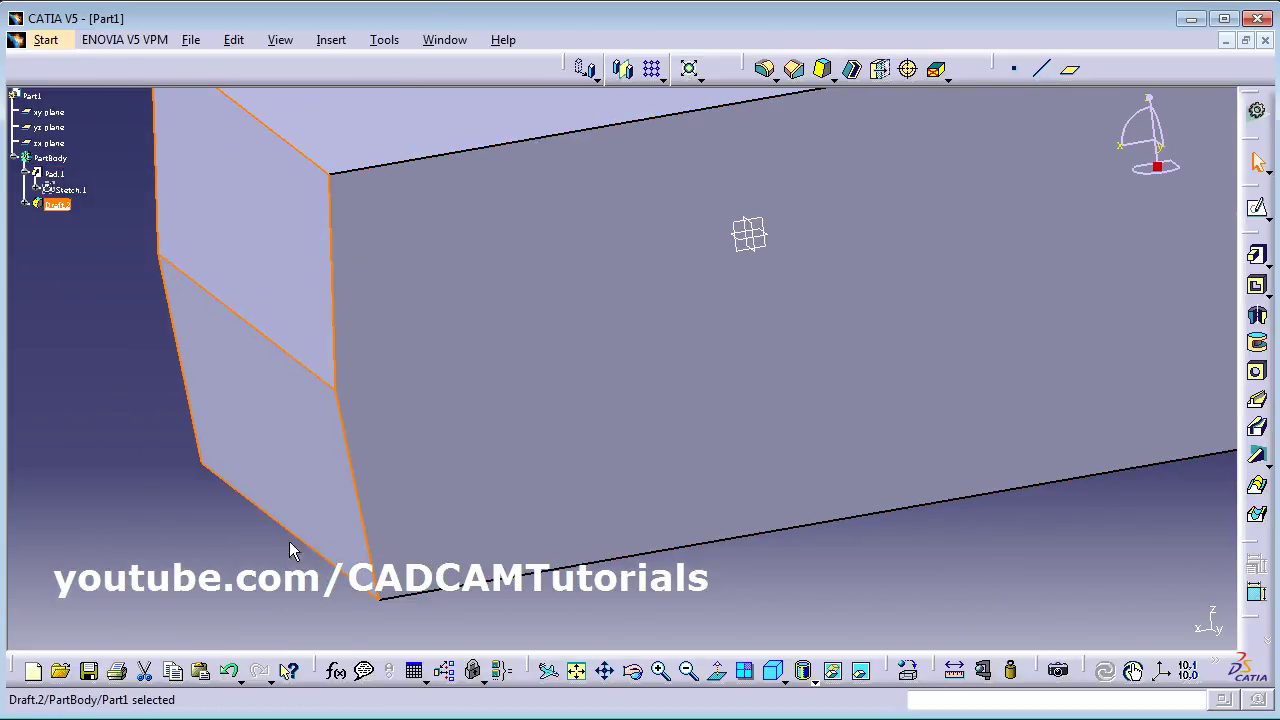
pyautogui.doubleClick(277, 267)
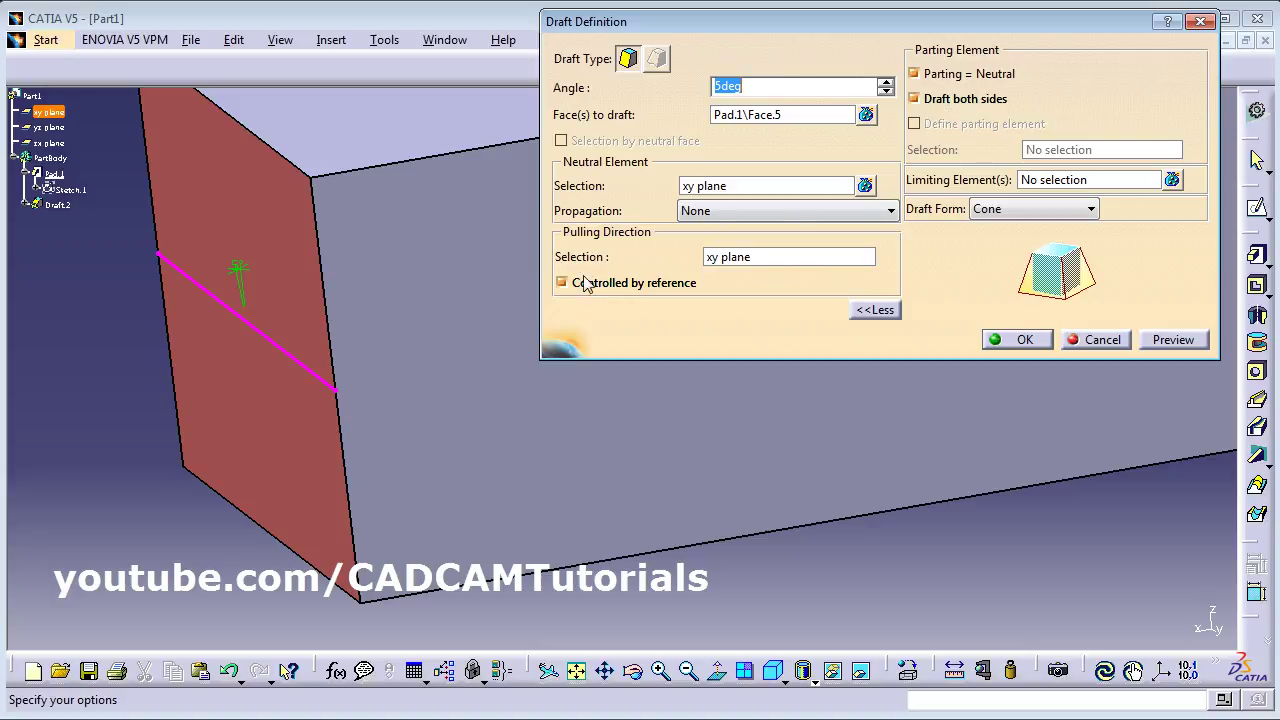
pyautogui.moveTo(585, 284); pyautogui.dragTo(416, 533, button='middle')
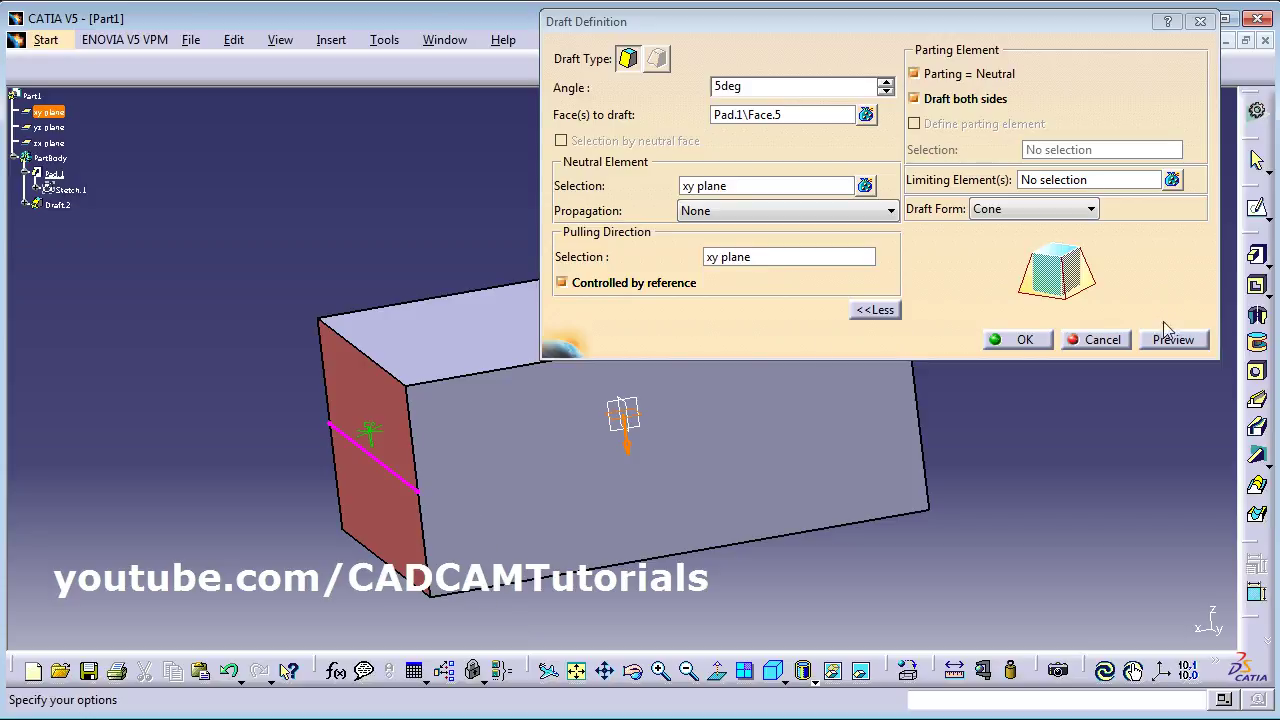
pyautogui.click(875, 311)
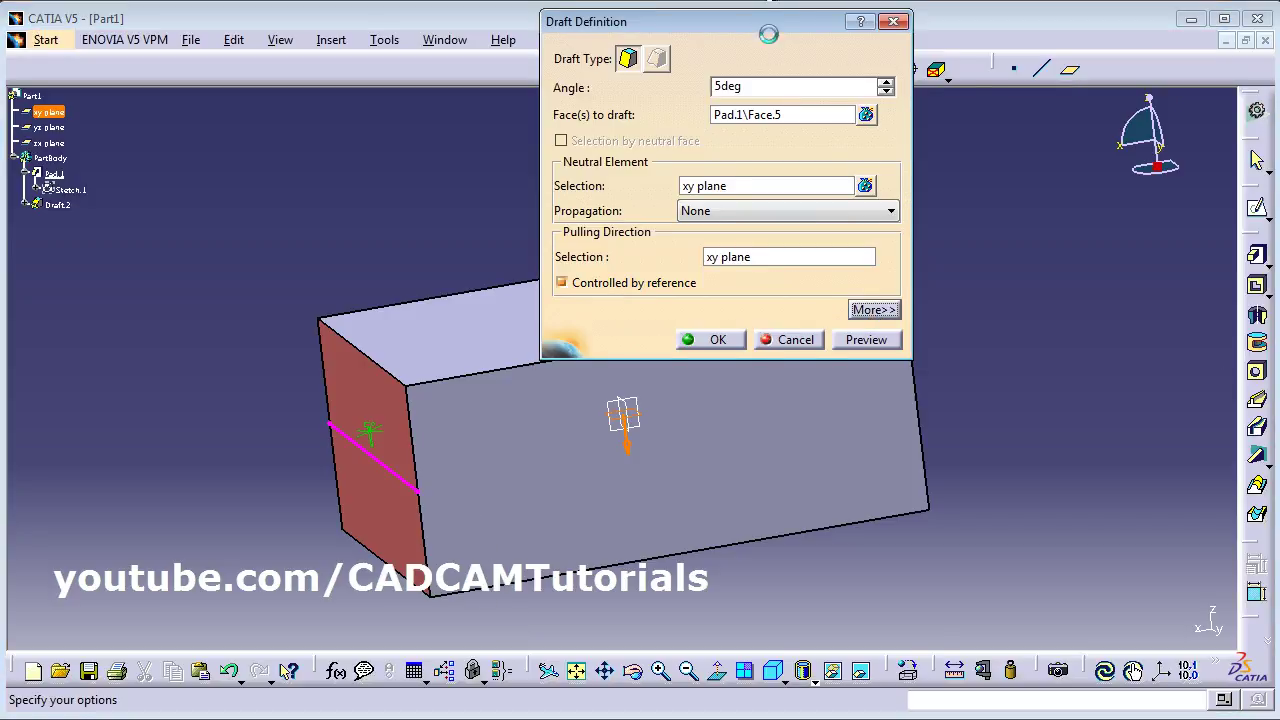
pyautogui.moveTo(768, 34); pyautogui.dragTo(924, 219)
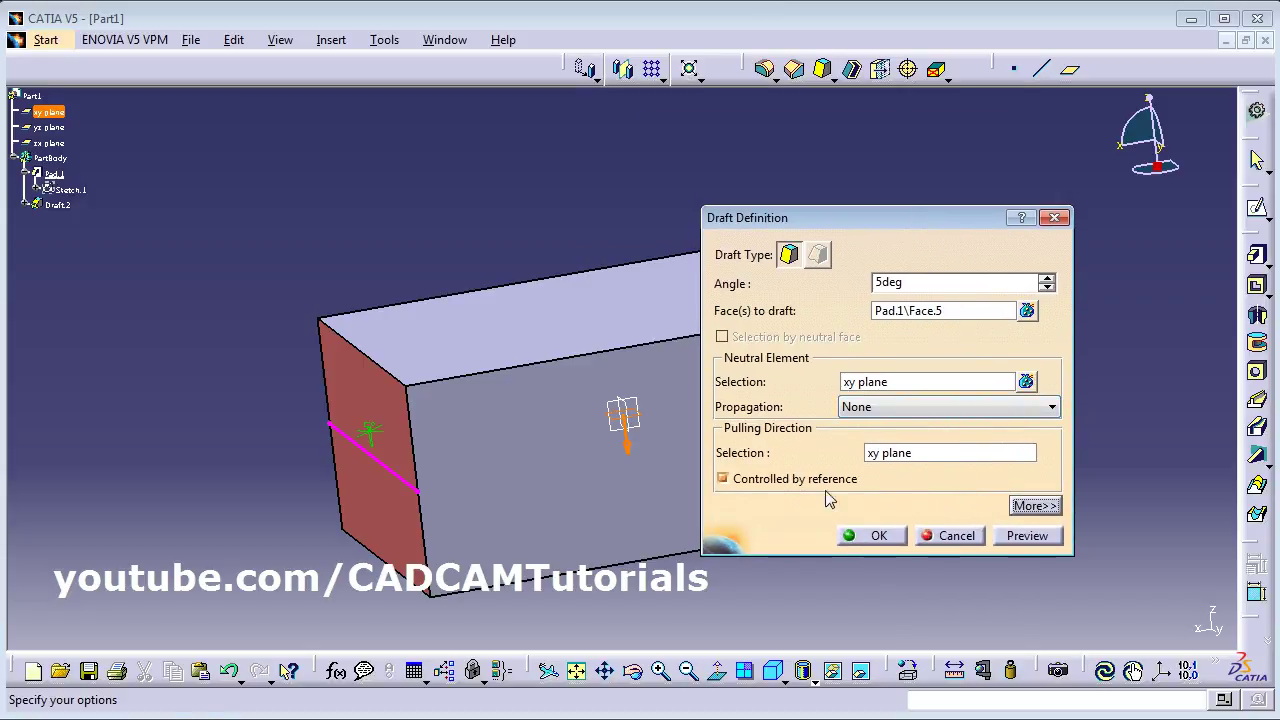
pyautogui.click(900, 538)
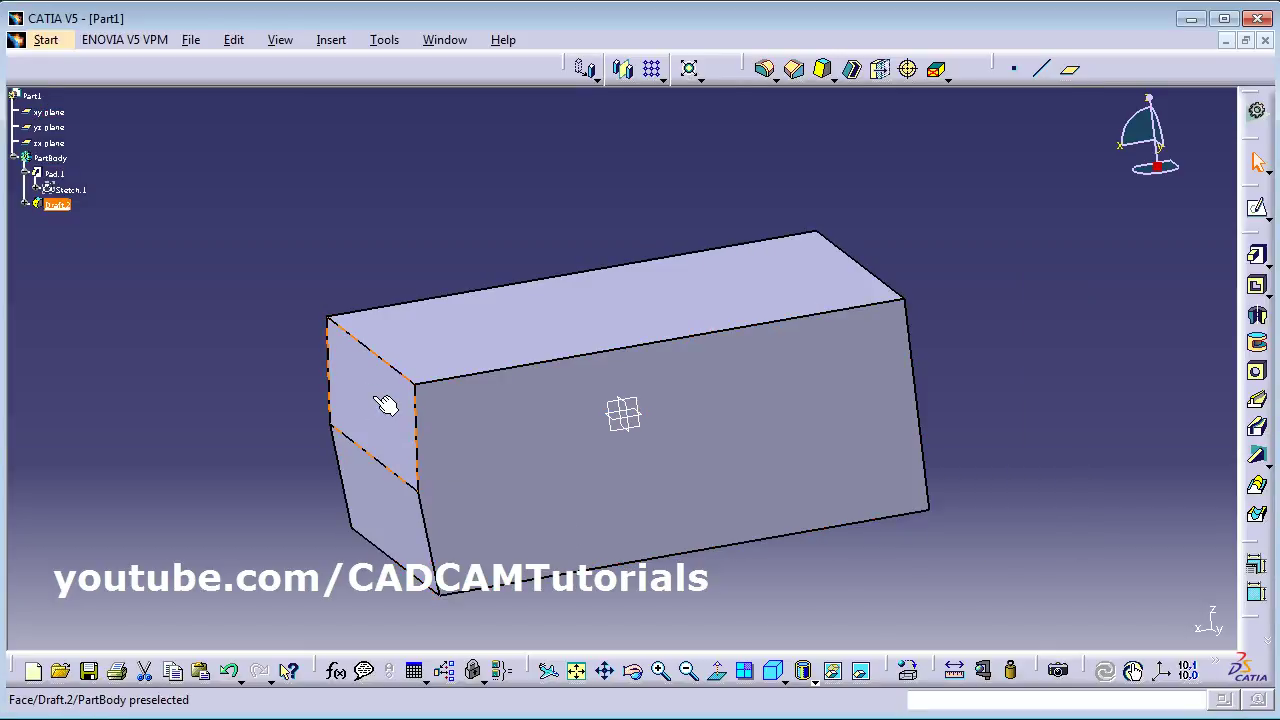
# Delete Draft.2, leaving only Pad.1 and Sketch.1 as a plain rectangular block
pyautogui.click(385, 405)
pyautogui.press('Delete')
pyautogui.click(1107, 616)
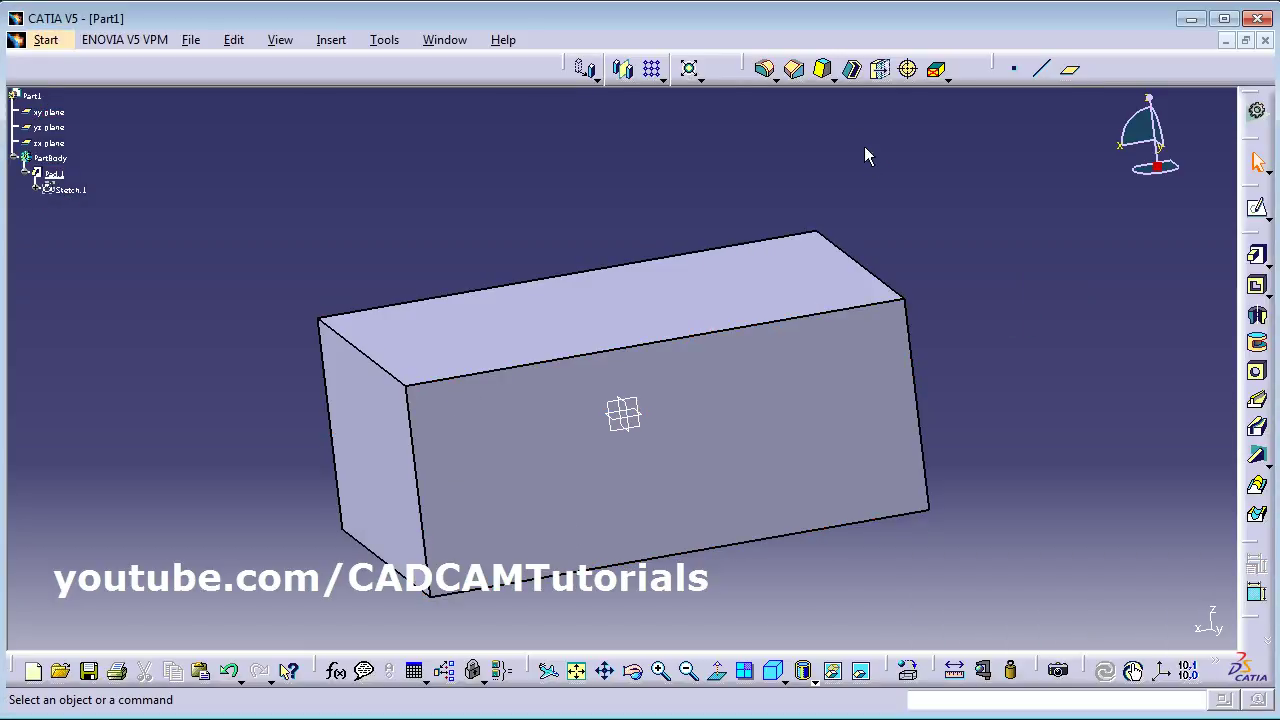
pyautogui.click(853, 75)
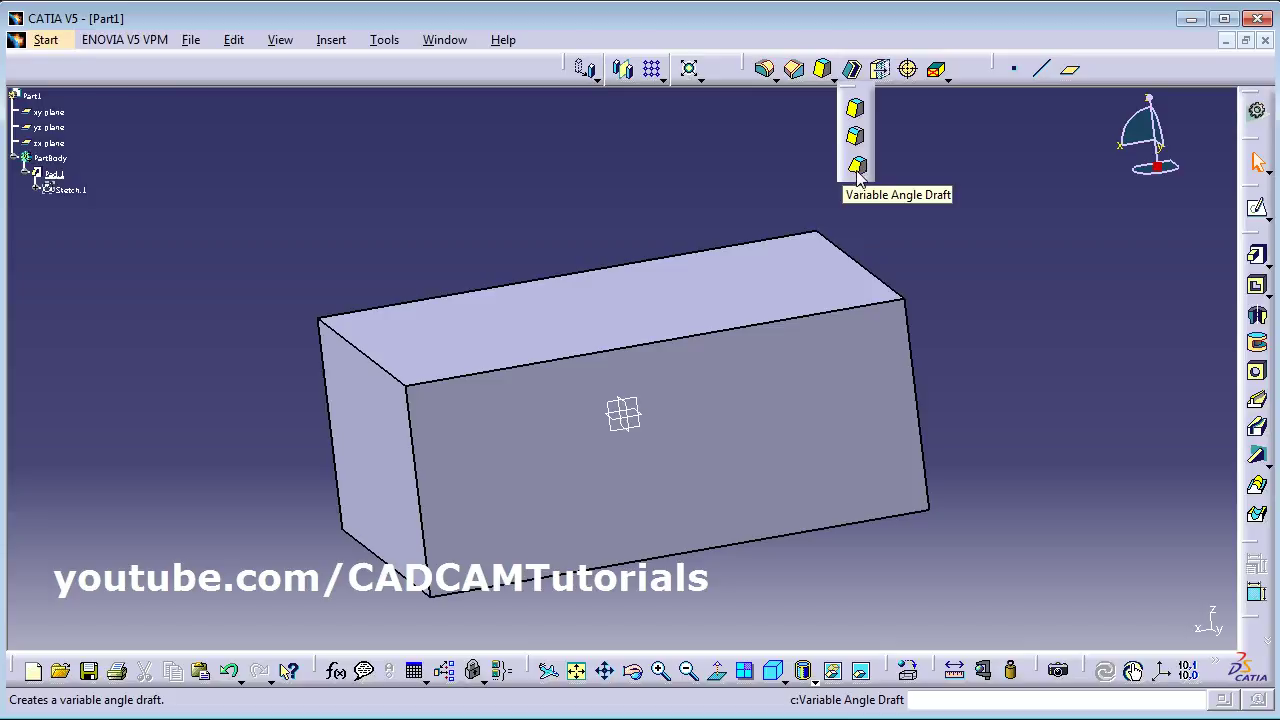
# Define Draft.3 as a 5deg variable angle draft on left face Face.6, top face neutral
pyautogui.click(856, 167)
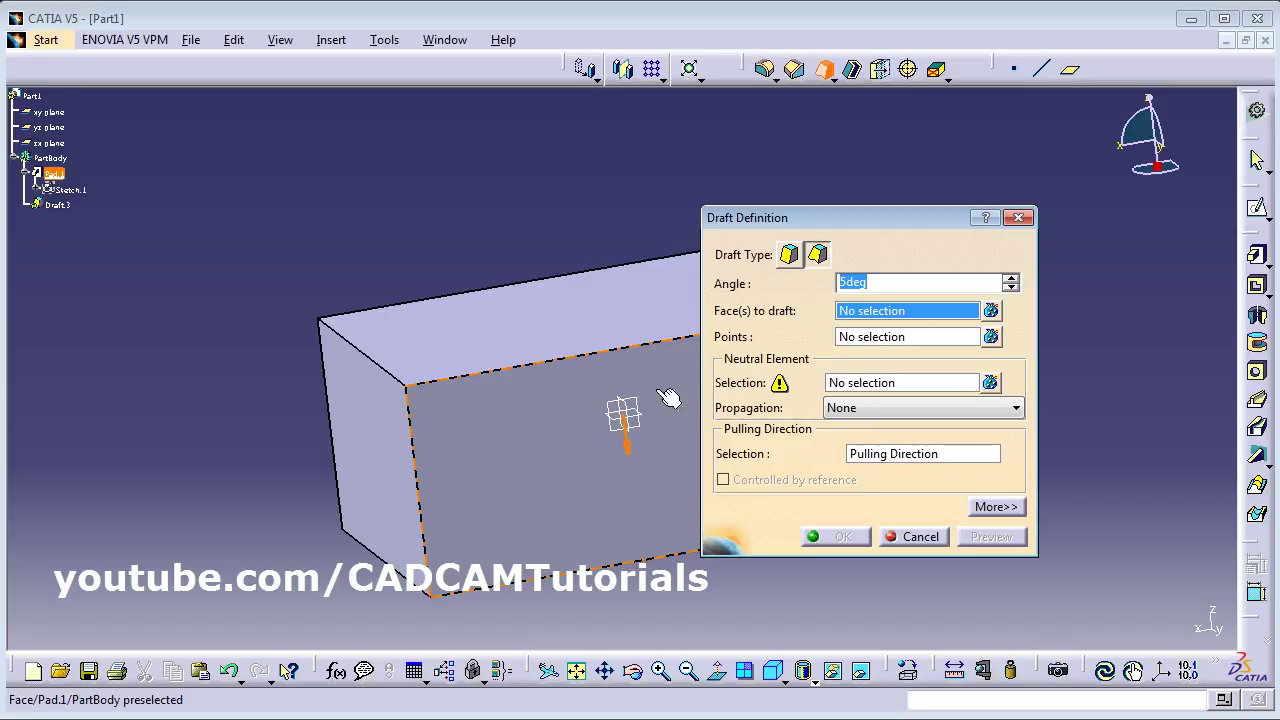
pyautogui.keyDown('ctrl'); pyautogui.moveTo(517, 243); pyautogui.dragTo(589, 263, button='middle'); pyautogui.keyUp('ctrl')
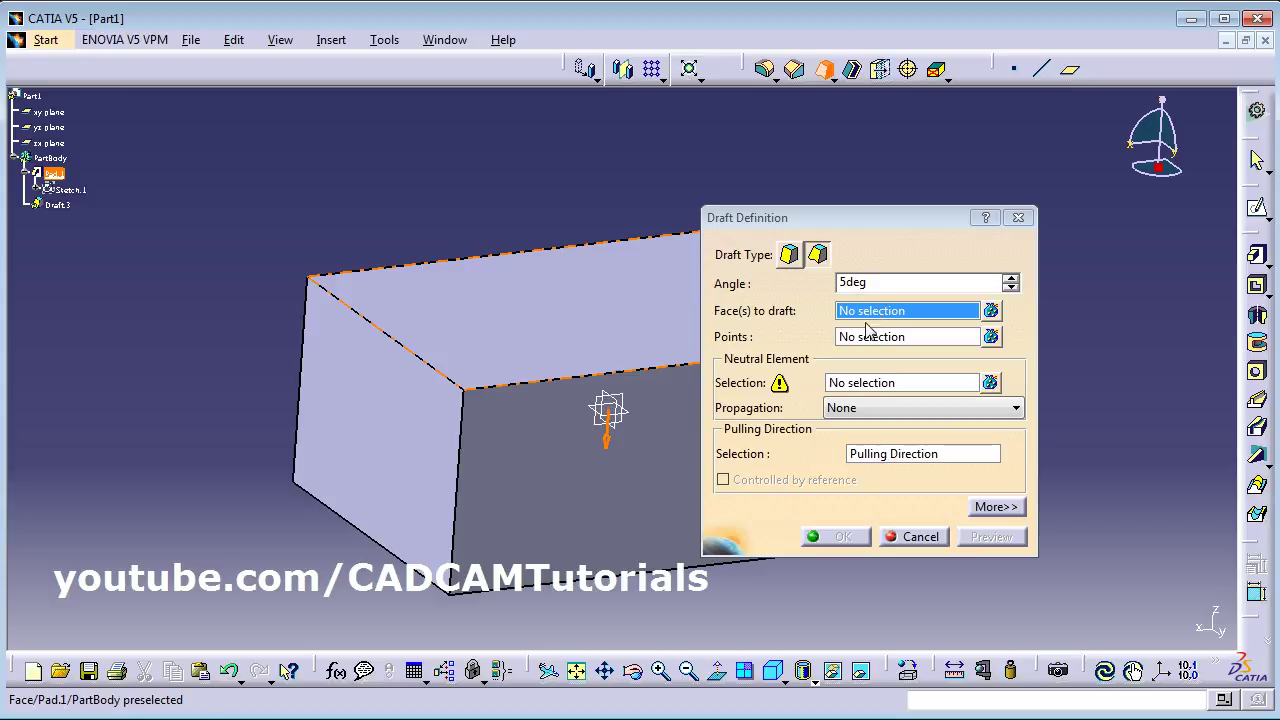
pyautogui.click(378, 427)
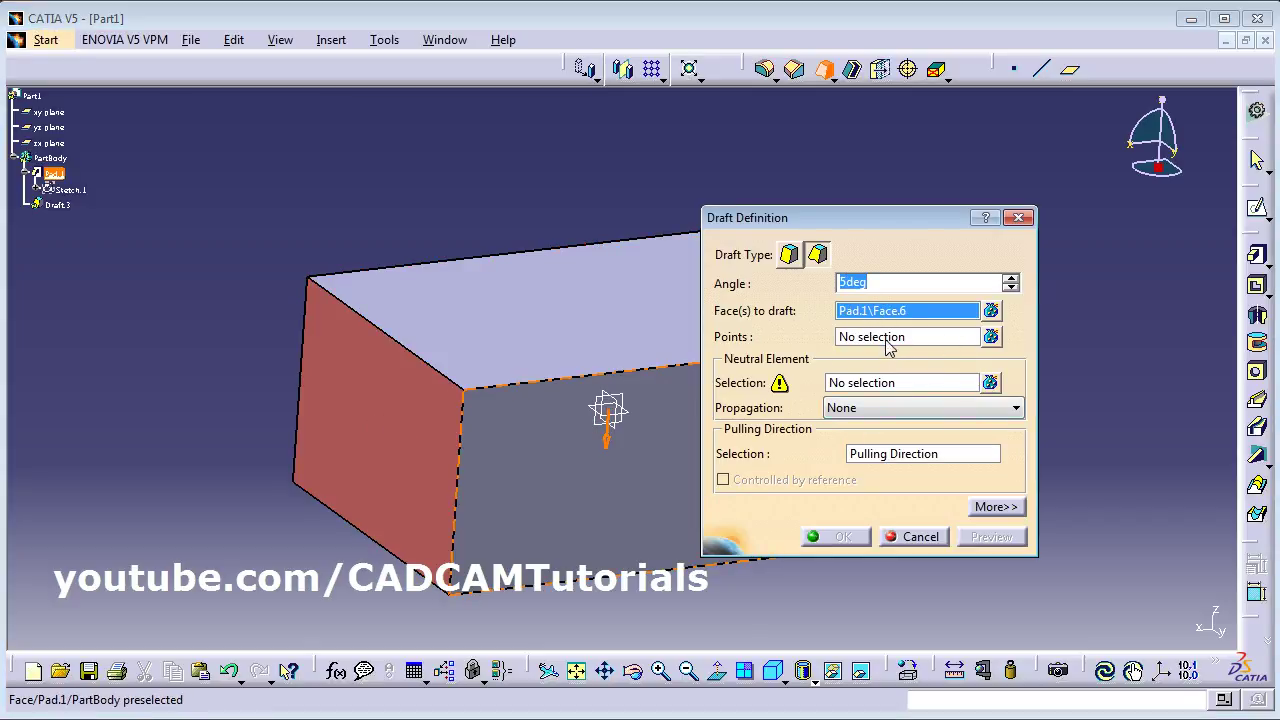
pyautogui.click(893, 388)
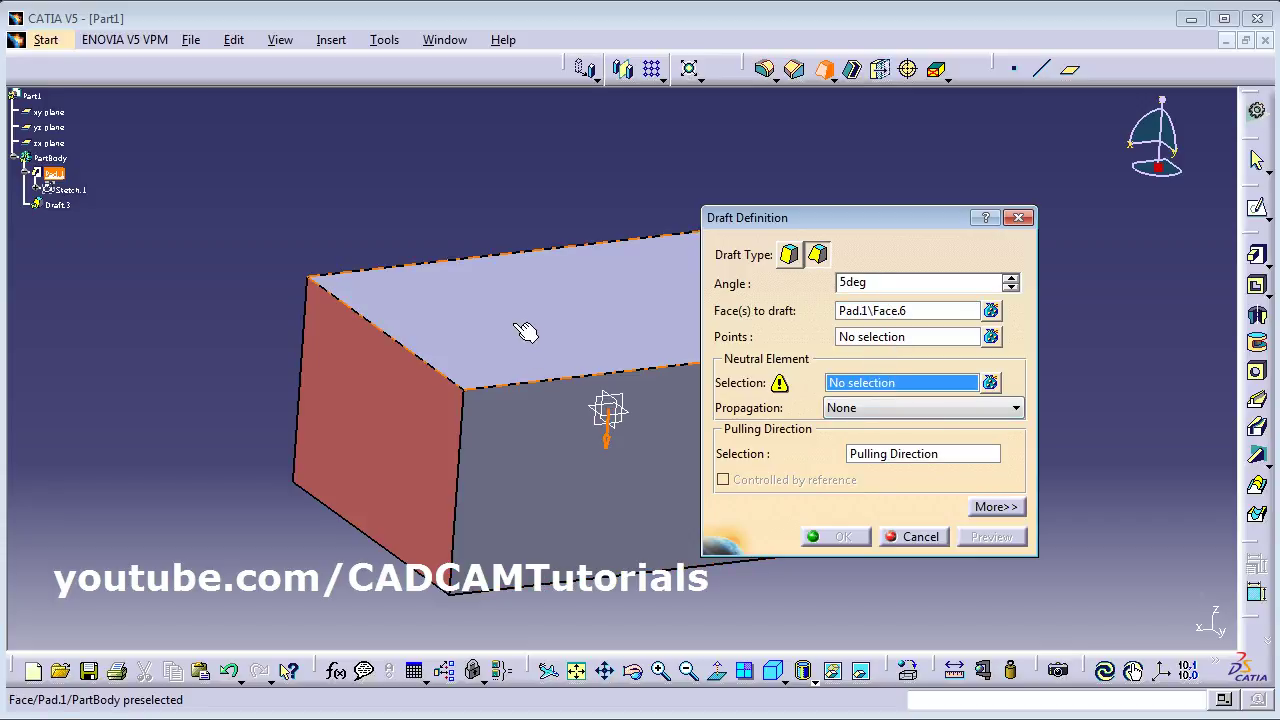